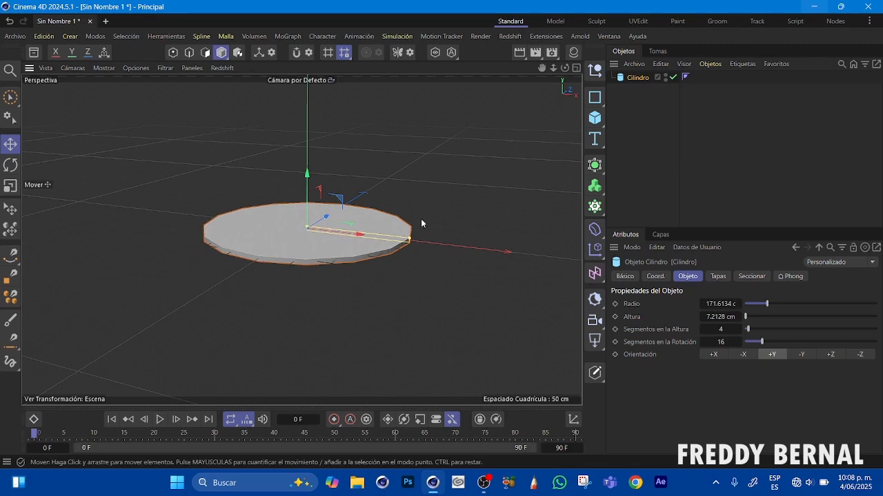
Set the cylinder's radius to 200 cm, its height to 9 cm and its rotation segments to 45.
{"action": "left_click_drag", "start_coordinate": [413, 239], "coordinate": [430, 247]}
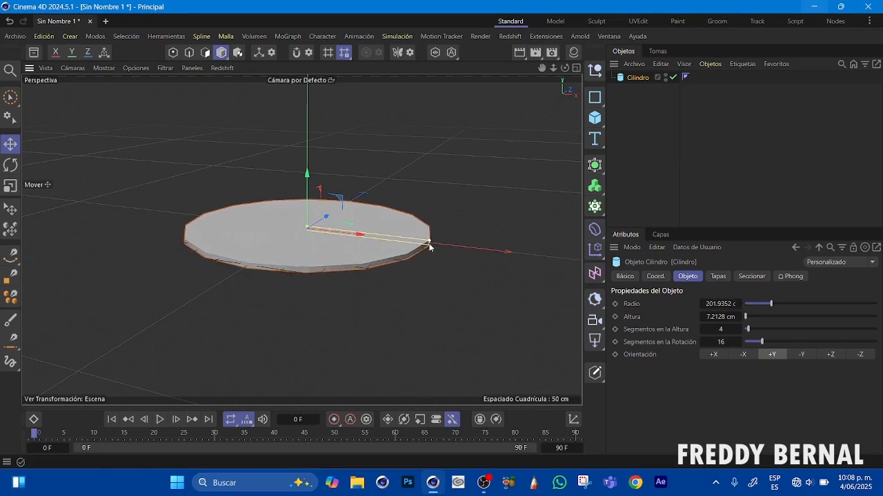
{"action": "left_click", "coordinate": [717, 304]}
{"action": "type", "text": "100"}
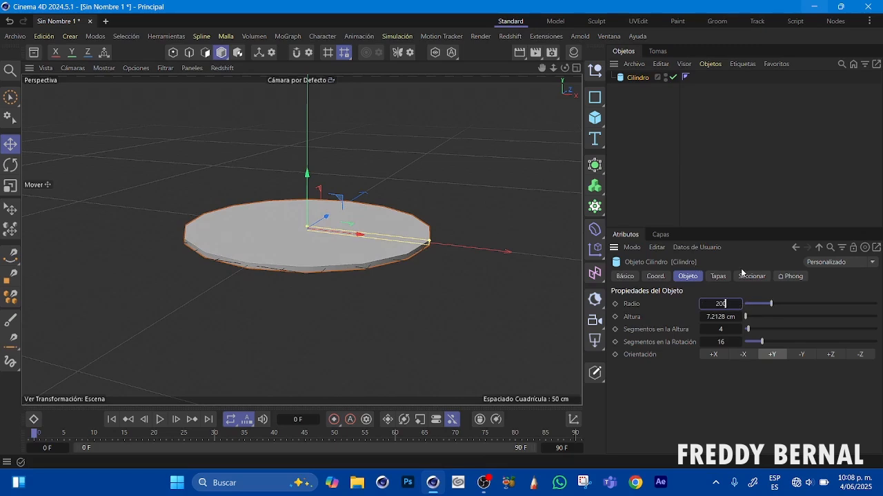
{"action": "key", "text": "Return"}
{"action": "left_click", "coordinate": [718, 318]}
{"action": "type", "text": "9"}
{"action": "key", "text": "Return"}
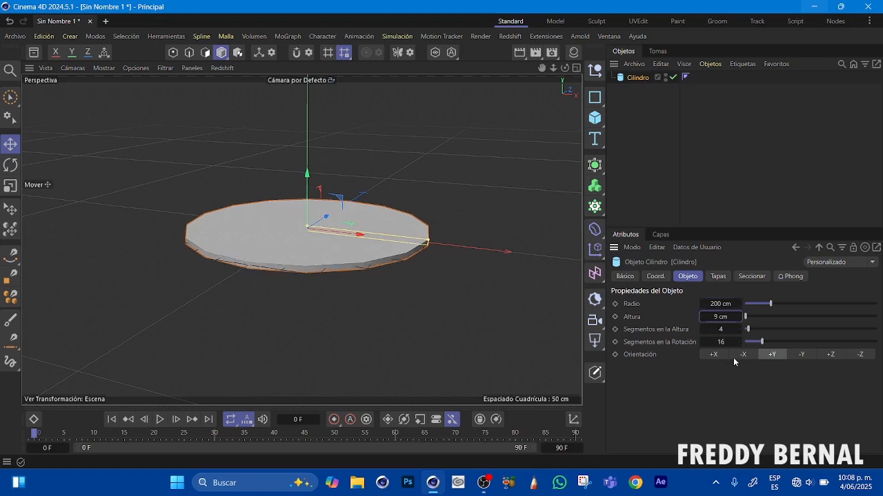
{"action": "left_click_drag", "start_coordinate": [762, 343], "coordinate": [804, 350]}
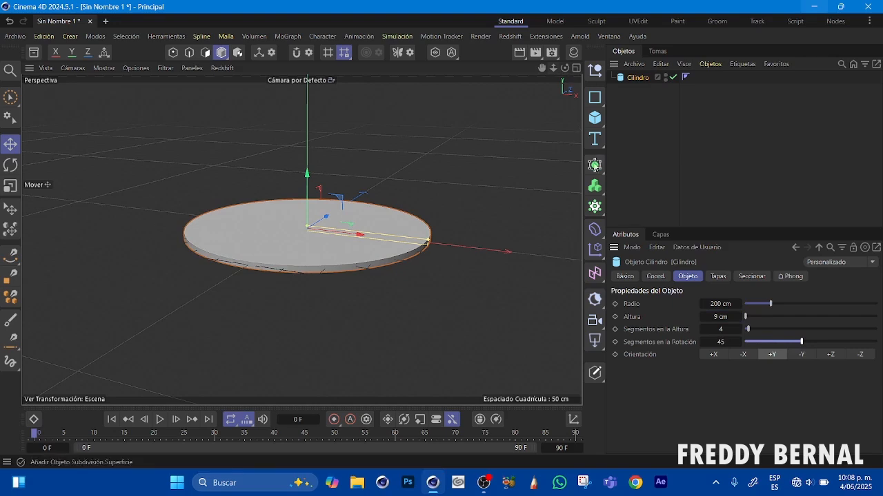
Add a Tube oriented to +Z, thin its wall to an inner radius of about 89 cm and move it toward the disc's back.
{"action": "left_click", "coordinate": [594, 118]}
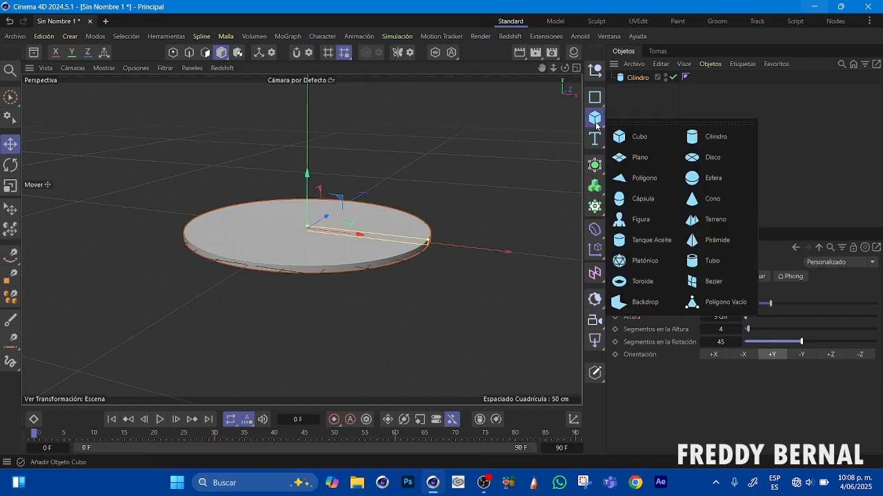
{"action": "left_click", "coordinate": [712, 262]}
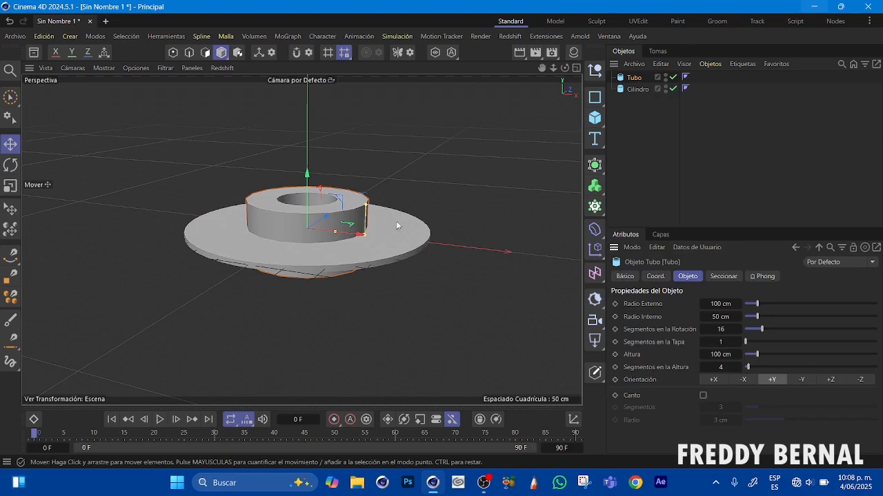
{"action": "left_click", "coordinate": [831, 380]}
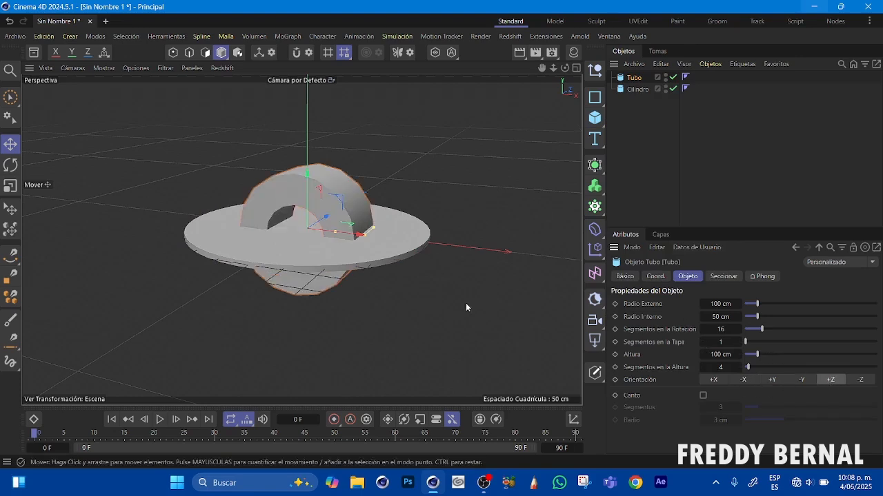
{"action": "left_click_drag", "start_coordinate": [564, 68], "coordinate": [406, 171]}
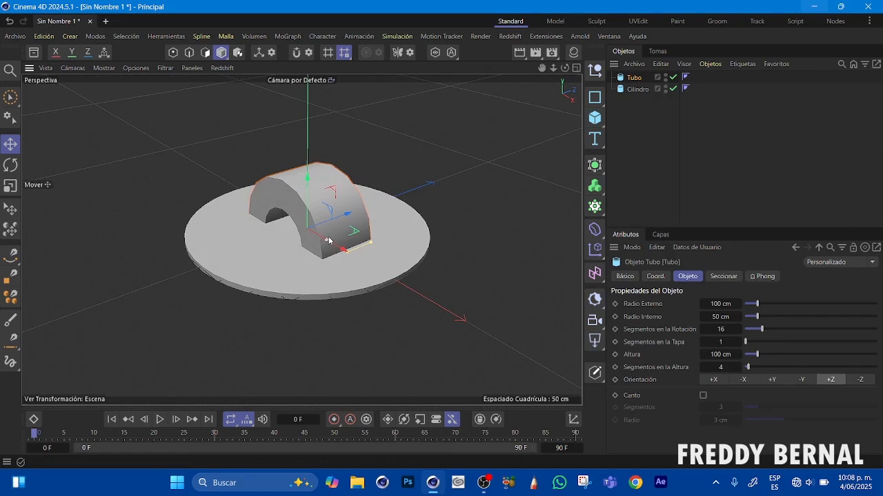
{"action": "left_click_drag", "start_coordinate": [327, 241], "coordinate": [405, 194]}
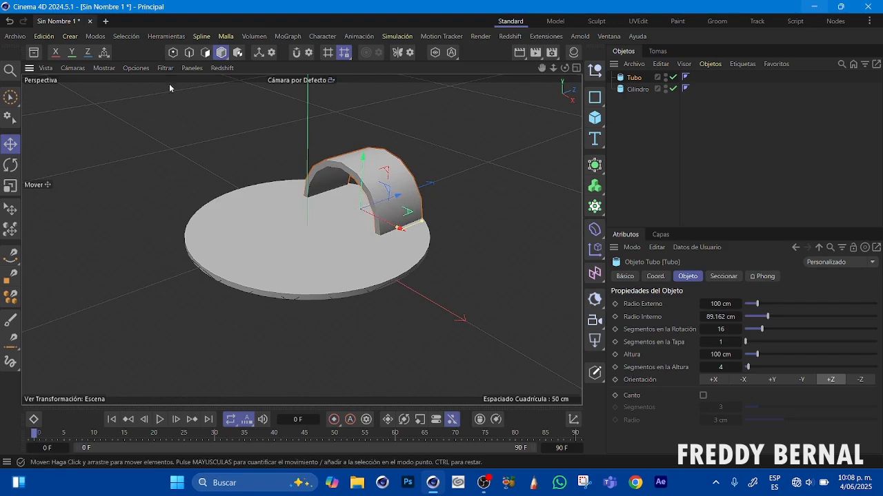
Check the tube from the front and in perspective, and reduce its height to about 25.6 cm.
{"action": "left_click", "coordinate": [73, 69]}
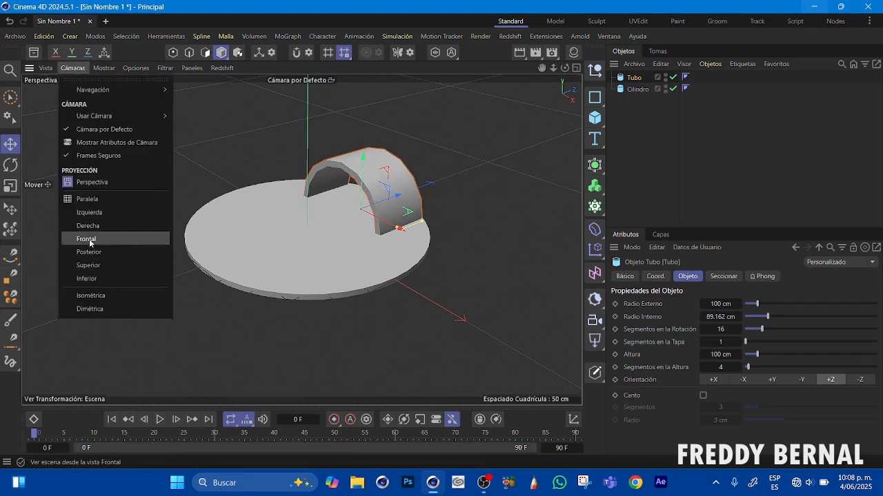
{"action": "left_click", "coordinate": [87, 239]}
{"action": "scroll", "coordinate": [568, 84], "scroll_direction": "up", "scroll_amount": 4}
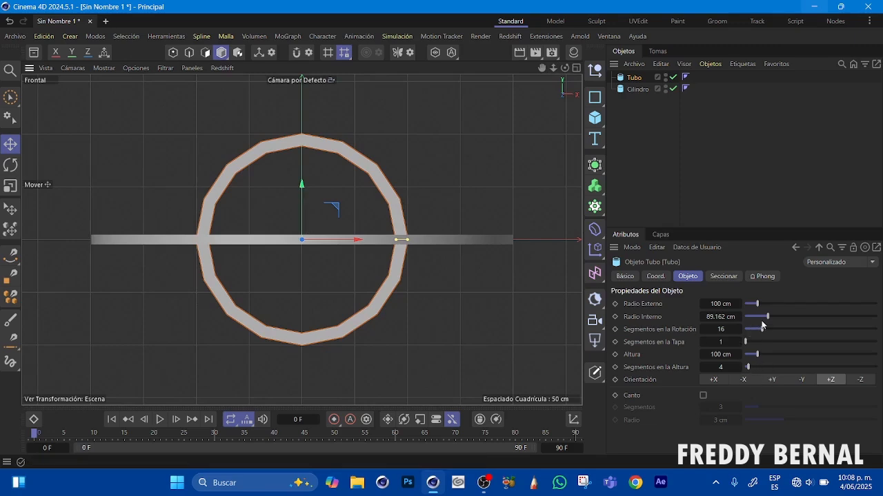
{"action": "left_click", "coordinate": [75, 69]}
{"action": "left_click", "coordinate": [89, 183]}
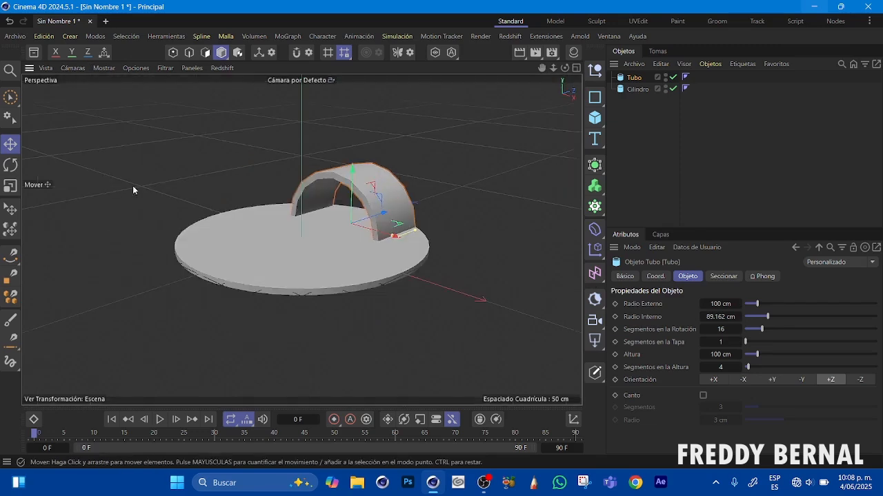
{"action": "left_click_drag", "start_coordinate": [566, 68], "coordinate": [561, 118]}
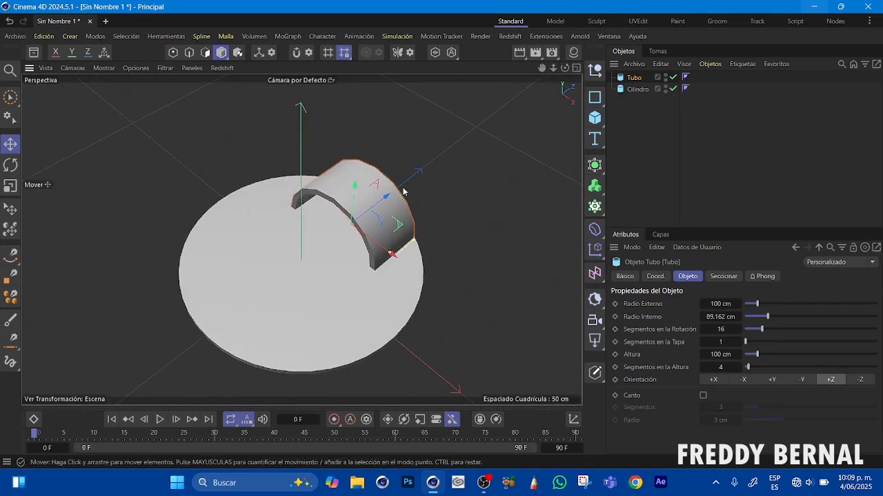
{"action": "left_click_drag", "start_coordinate": [565, 69], "coordinate": [518, 37]}
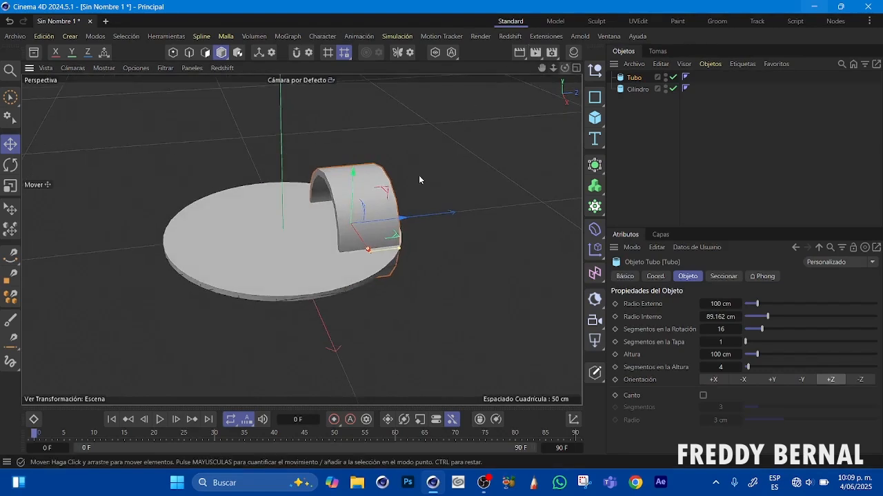
{"action": "left_click_drag", "start_coordinate": [398, 247], "coordinate": [379, 253]}
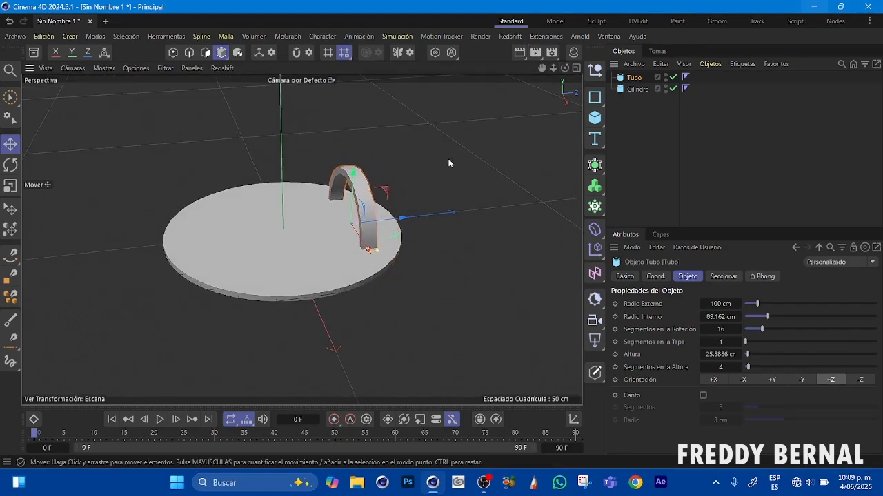
Resize the tube to about 175.6 cm outer radius, 160.5 cm inner radius and 27 cm height, and reposition it on the disc.
{"action": "left_click_drag", "start_coordinate": [565, 68], "coordinate": [634, 55]}
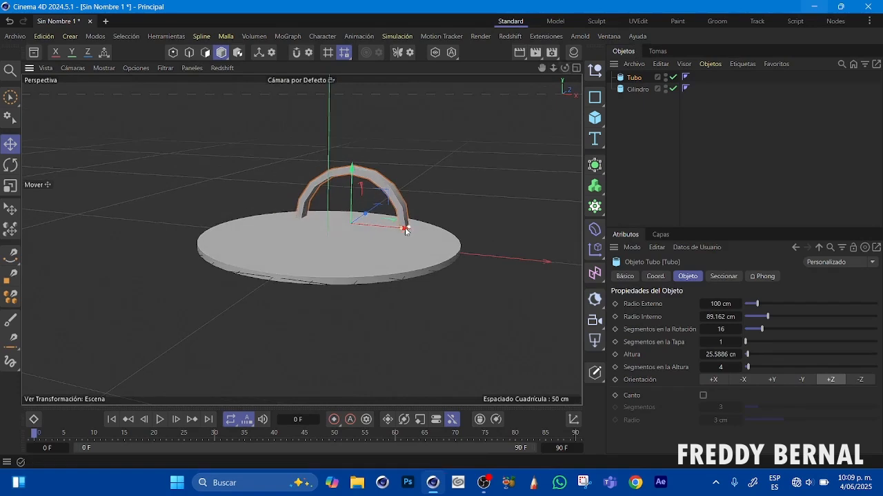
{"action": "left_click_drag", "start_coordinate": [411, 228], "coordinate": [454, 233]}
{"action": "left_click_drag", "start_coordinate": [400, 230], "coordinate": [446, 244]}
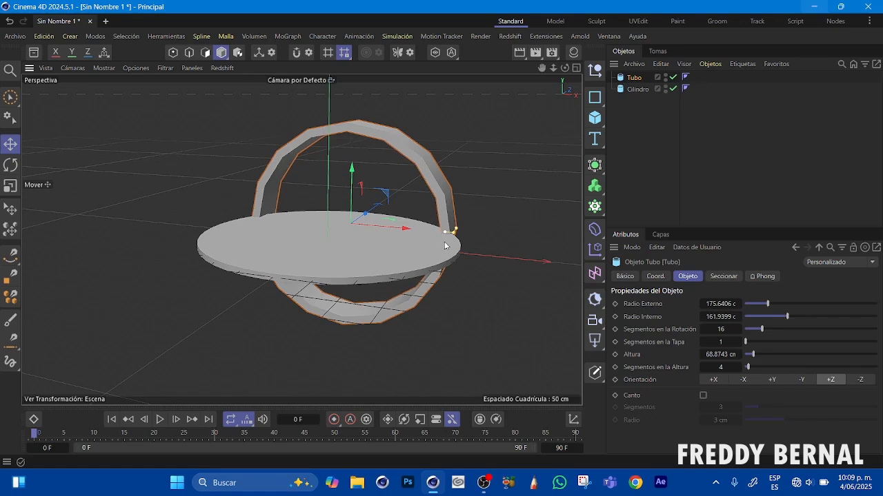
{"action": "left_click_drag", "start_coordinate": [564, 67], "coordinate": [472, 78]}
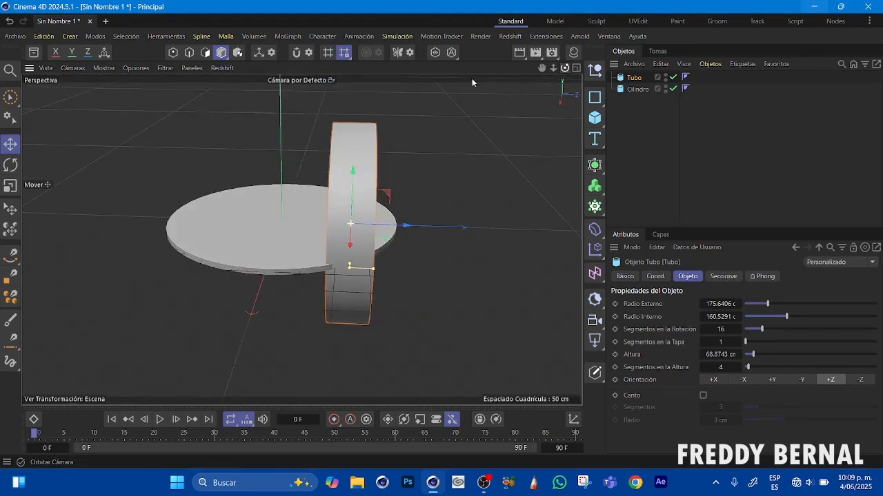
{"action": "left_click_drag", "start_coordinate": [373, 271], "coordinate": [353, 264]}
{"action": "left_click_drag", "start_coordinate": [404, 224], "coordinate": [384, 228]}
{"action": "left_click_drag", "start_coordinate": [564, 68], "coordinate": [761, 251]}
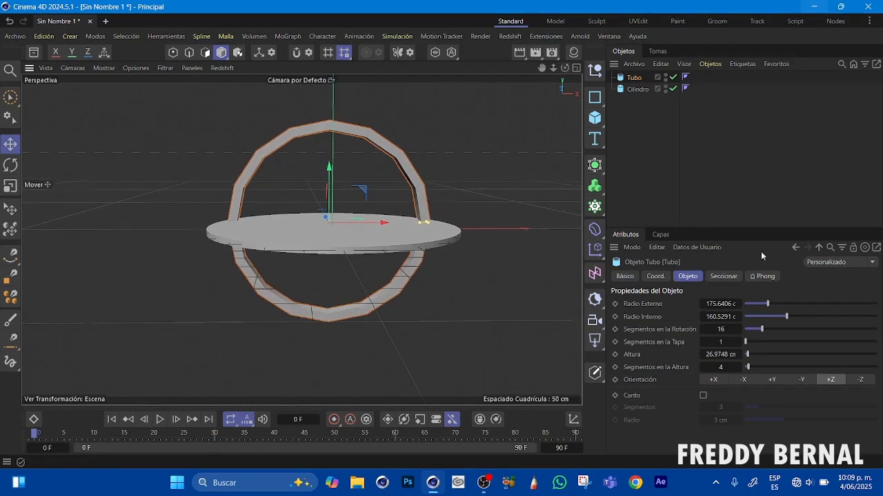
Slice the tube from 180° to 360° so only the upper half-arch above the disc remains.
{"action": "left_click", "coordinate": [724, 278]}
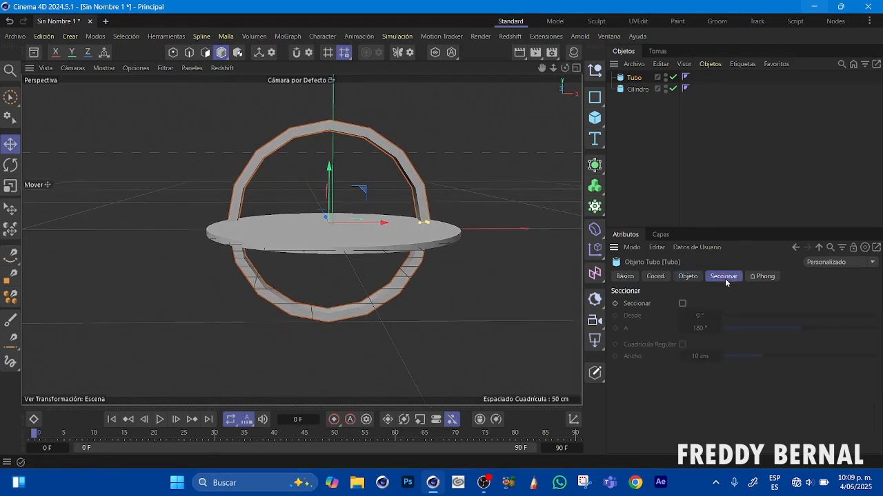
{"action": "left_click", "coordinate": [682, 305]}
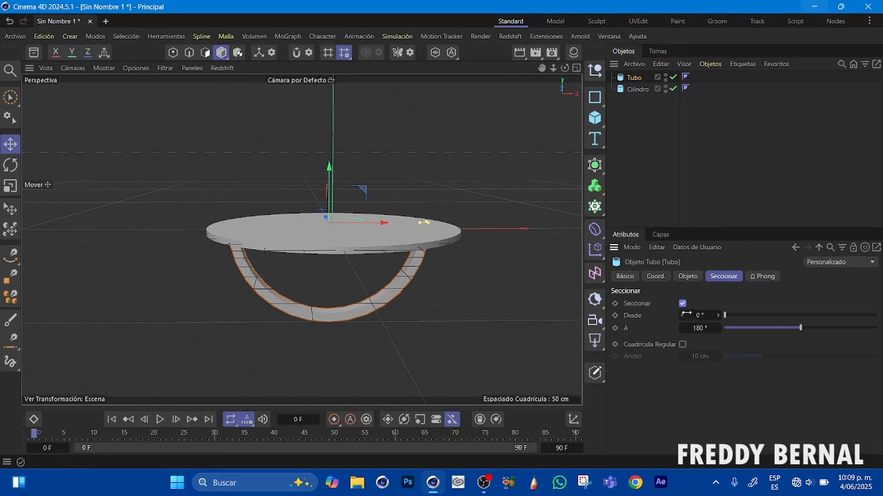
{"action": "left_click", "coordinate": [699, 316]}
{"action": "type", "text": "180"}
{"action": "key", "text": "Tab"}
{"action": "type", "text": "36"}
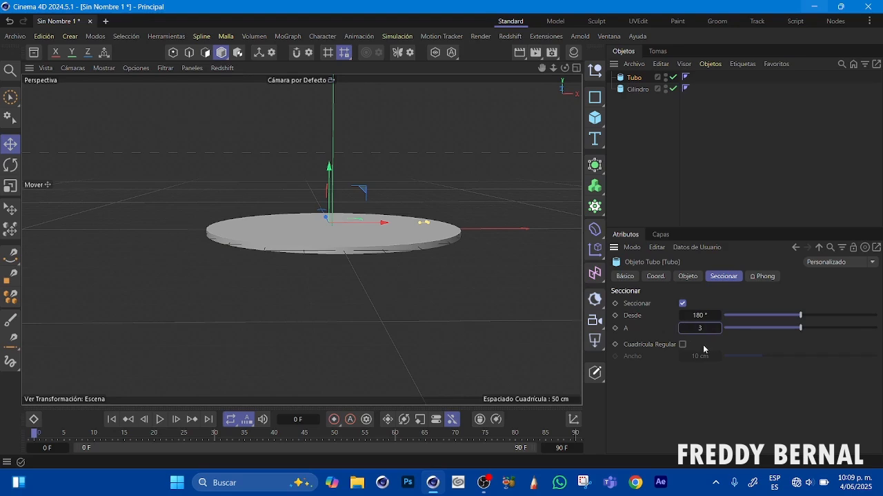
{"action": "key", "text": "Return"}
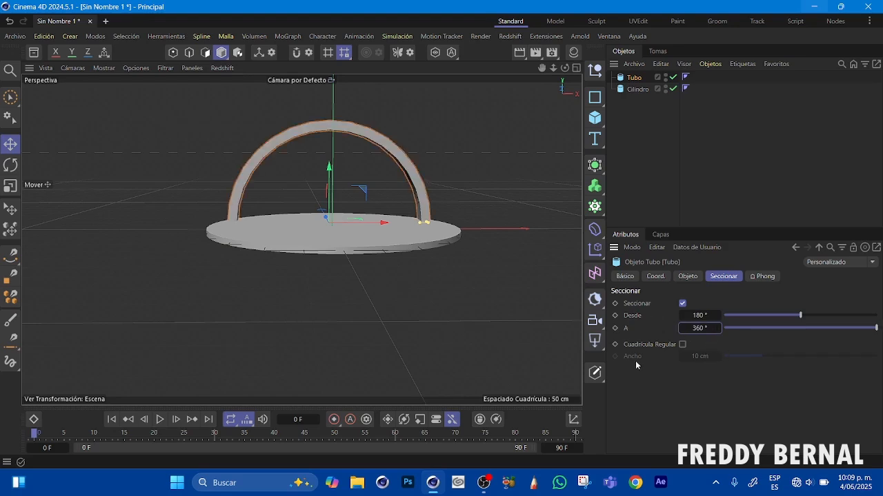
Enable the fillet on the tube arch and set its radius to 2 cm.
{"action": "left_click", "coordinate": [688, 277]}
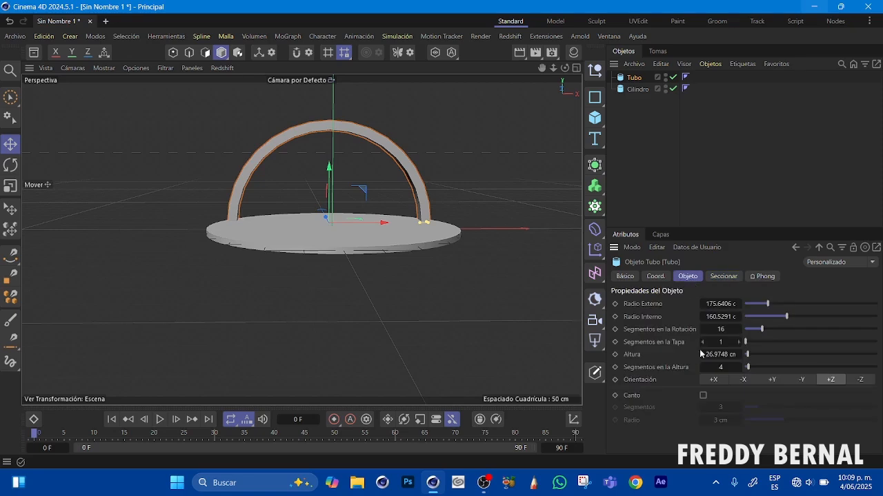
{"action": "left_click", "coordinate": [702, 397]}
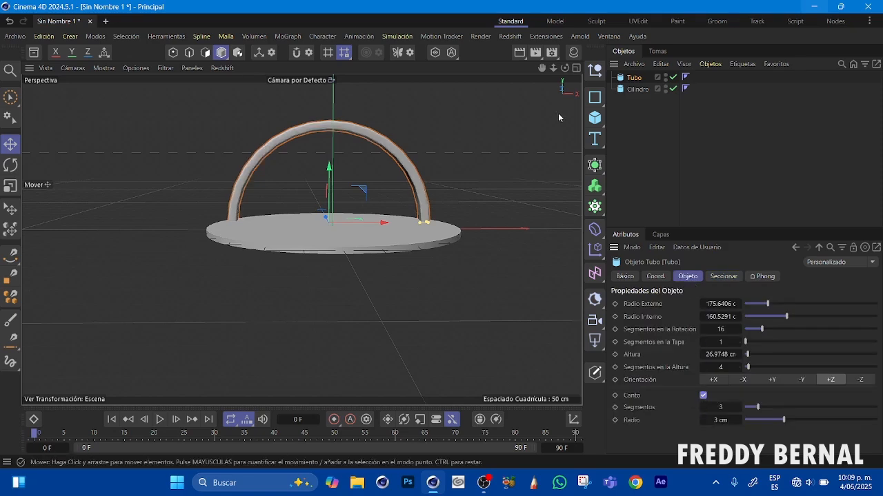
{"action": "left_click_drag", "start_coordinate": [565, 67], "coordinate": [347, 153]}
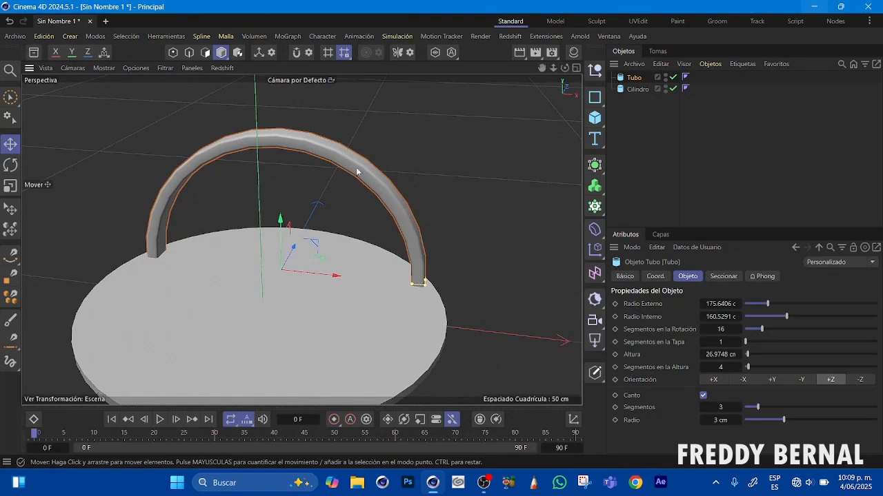
{"action": "left_click_drag", "start_coordinate": [781, 424], "coordinate": [775, 425]}
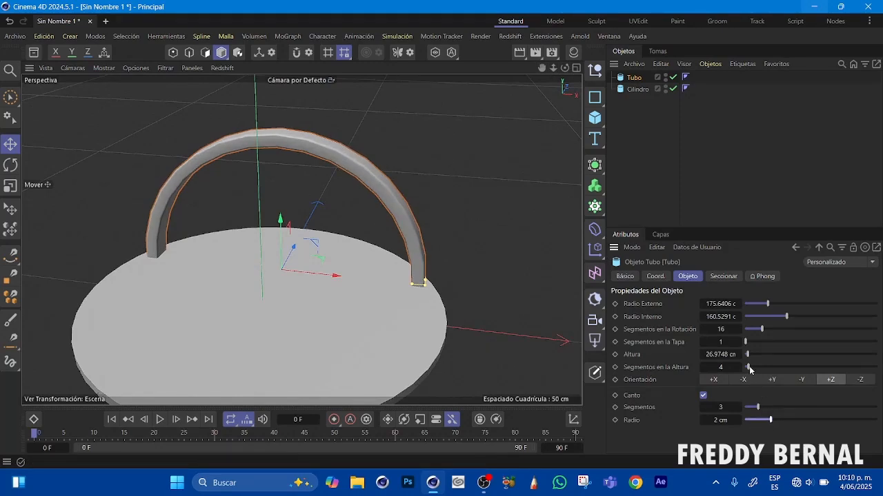
Set the tube arch's rotation segments to 45 and its height segments to 7.
{"action": "left_click_drag", "start_coordinate": [764, 331], "coordinate": [809, 334]}
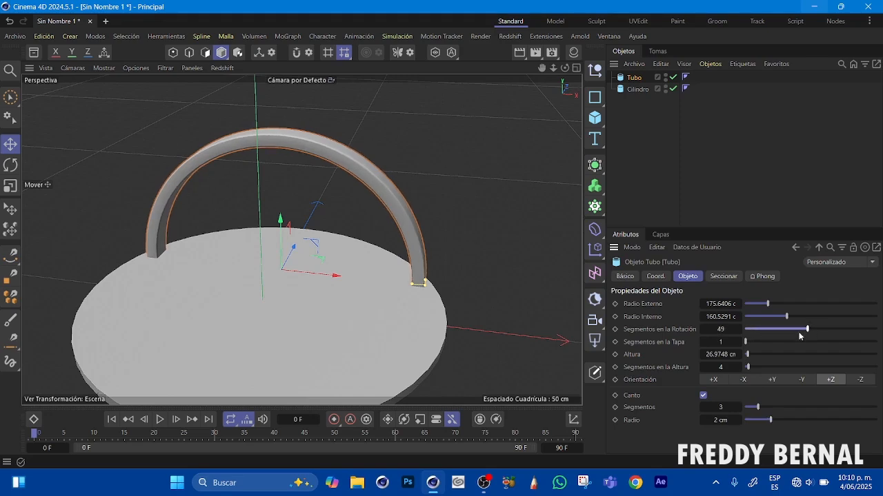
{"action": "left_click", "coordinate": [702, 329]}
{"action": "left_click", "coordinate": [702, 330]}
{"action": "left_click", "coordinate": [703, 330]}
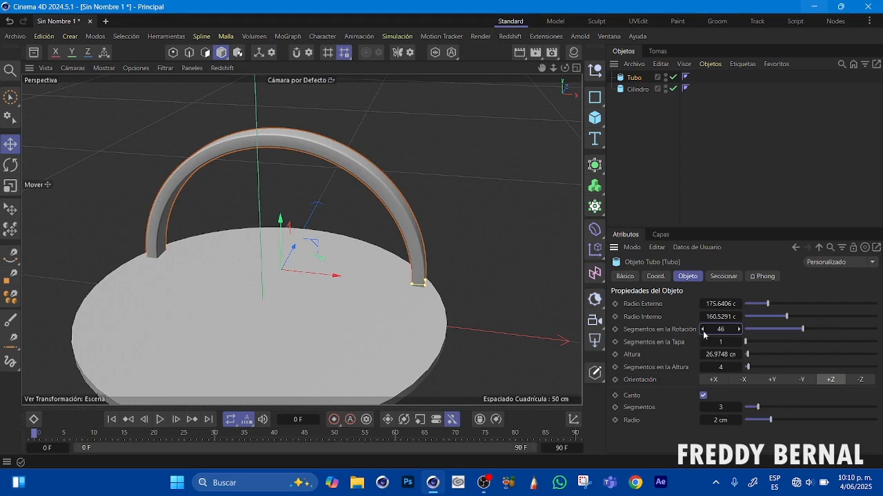
{"action": "left_click", "coordinate": [739, 329]}
{"action": "left_click_drag", "start_coordinate": [744, 369], "coordinate": [752, 367]}
Set the tube arch's outer radius to 175 cm, inner radius to 160 cm and height to 26 cm.
{"action": "double_click", "coordinate": [716, 304]}
{"action": "type", "text": "175"}
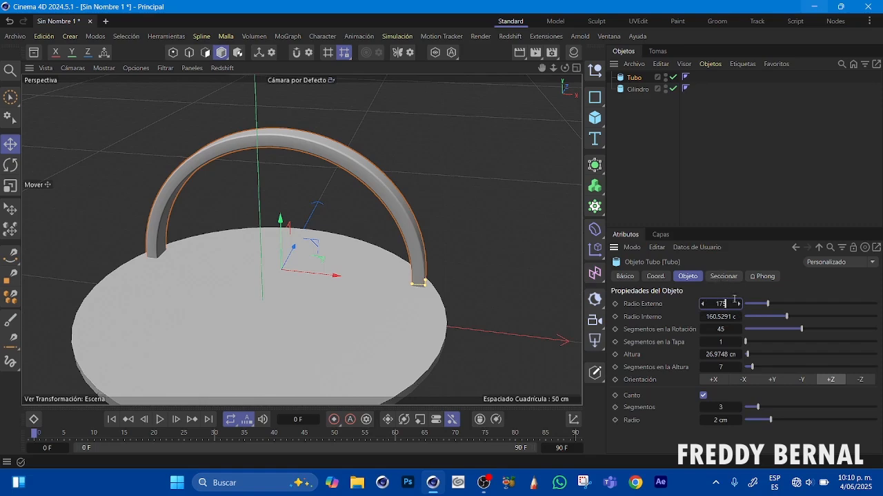
{"action": "double_click", "coordinate": [718, 317]}
{"action": "type", "text": "160"}
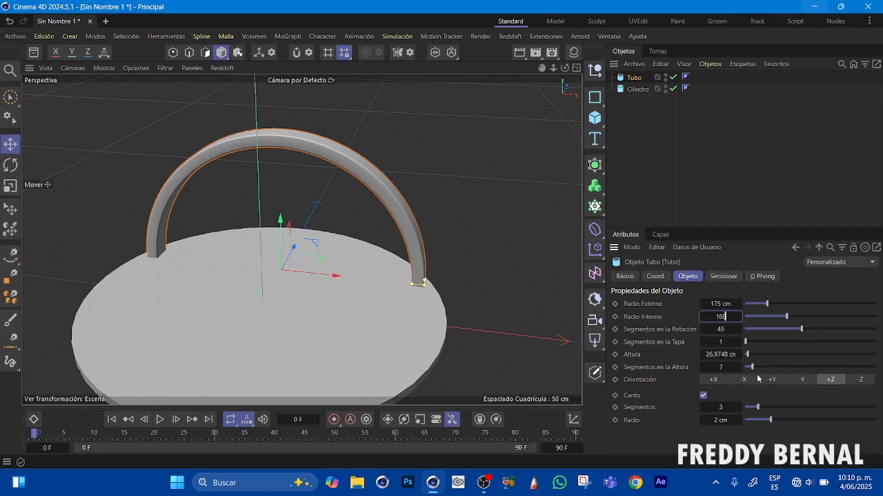
{"action": "key", "text": "Return"}
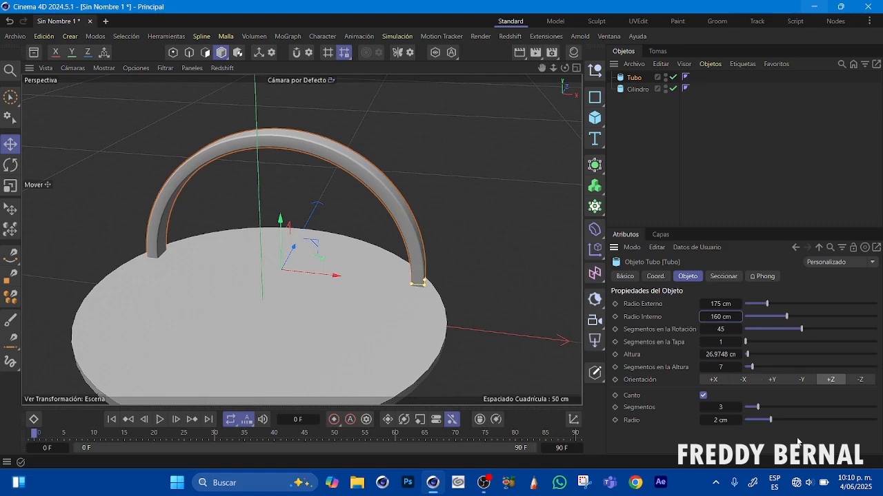
{"action": "double_click", "coordinate": [723, 356]}
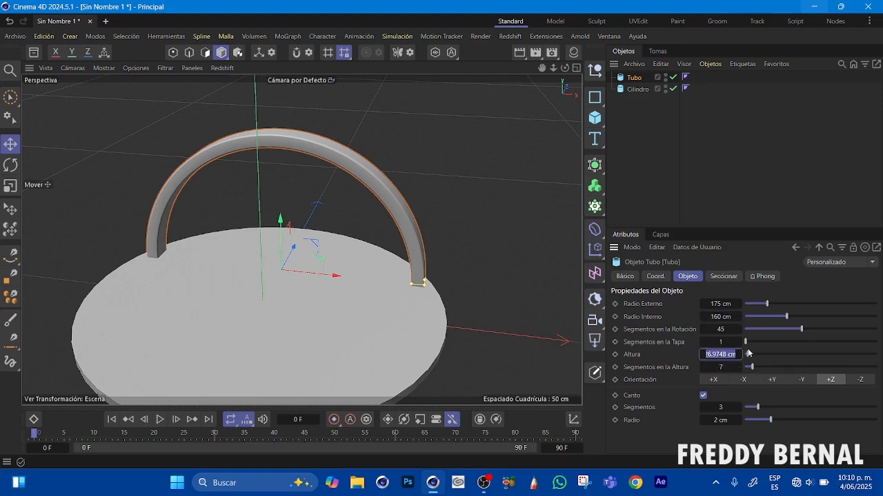
{"action": "type", "text": "20"}
{"action": "key", "text": "Return"}
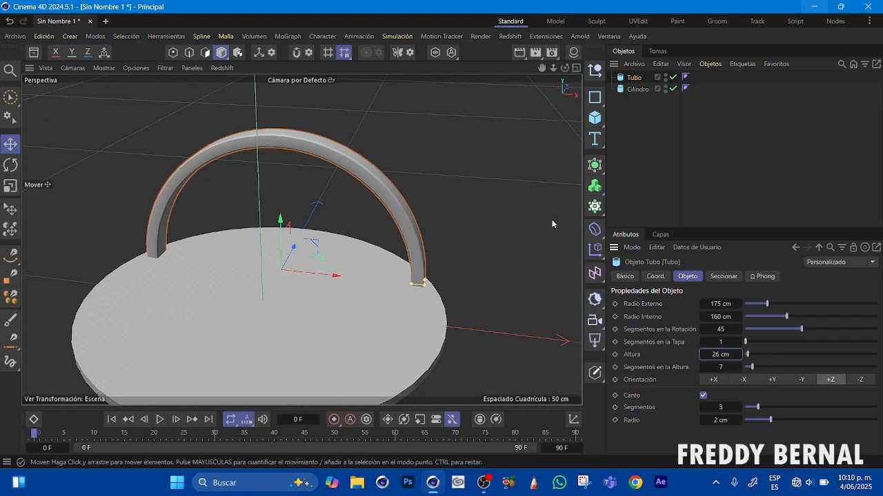
{"action": "left_click_drag", "start_coordinate": [541, 66], "coordinate": [565, 17]}
{"action": "left_click_drag", "start_coordinate": [553, 68], "coordinate": [543, 97]}
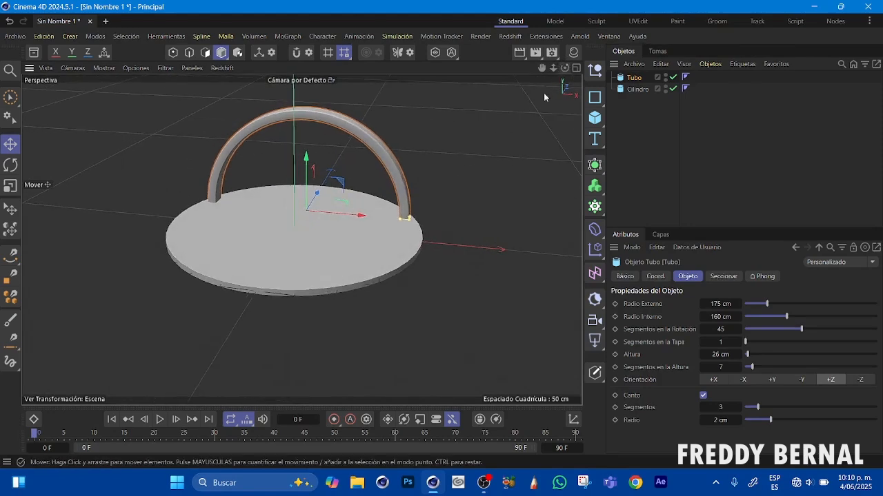
Convert the base cylinder to an editable polygon object and select all the polygons of its top face.
{"action": "left_click", "coordinate": [635, 89]}
{"action": "left_click_drag", "start_coordinate": [568, 73], "coordinate": [570, 40]}
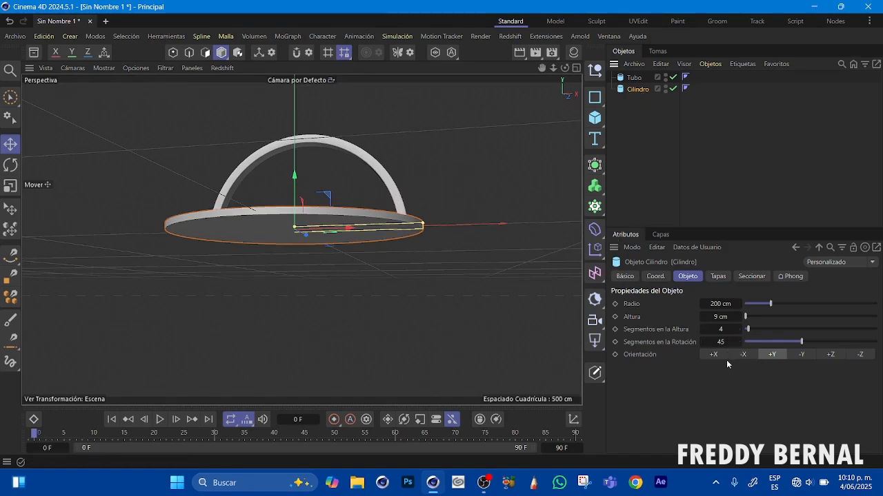
{"action": "key", "text": "c"}
{"action": "mouse_move", "coordinate": [564, 67]}
{"action": "left_mouse_down"}
{"action": "mouse_move", "coordinate": [560, 98]}
{"action": "mouse_move", "coordinate": [568, 72]}
{"action": "left_mouse_up"}
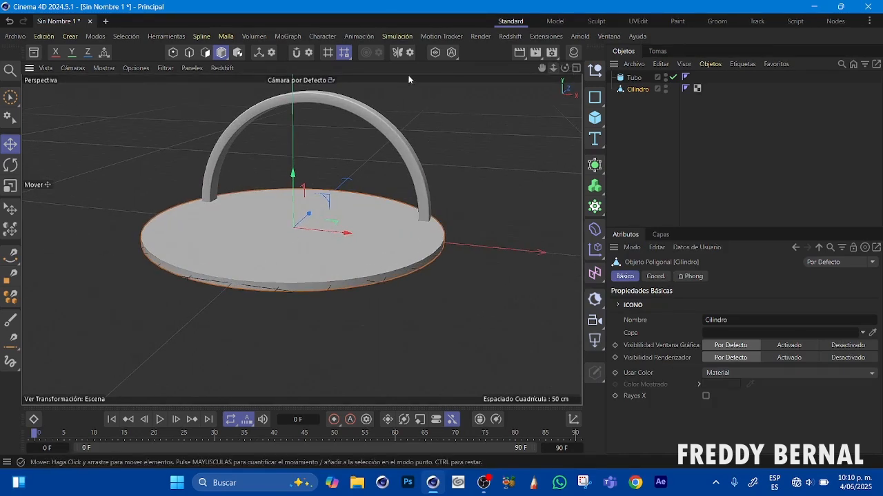
{"action": "left_click", "coordinate": [206, 52]}
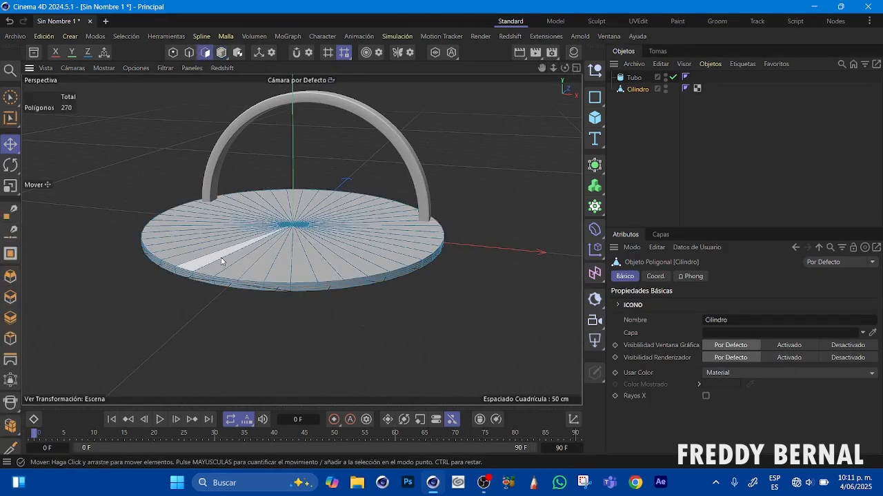
{"action": "left_click", "coordinate": [11, 97]}
{"action": "mouse_move", "coordinate": [221, 232]}
{"action": "left_mouse_down"}
{"action": "mouse_move", "coordinate": [266, 199]}
{"action": "mouse_move", "coordinate": [323, 204]}
{"action": "mouse_move", "coordinate": [361, 264]}
{"action": "mouse_move", "coordinate": [242, 224]}
{"action": "left_mouse_up"}
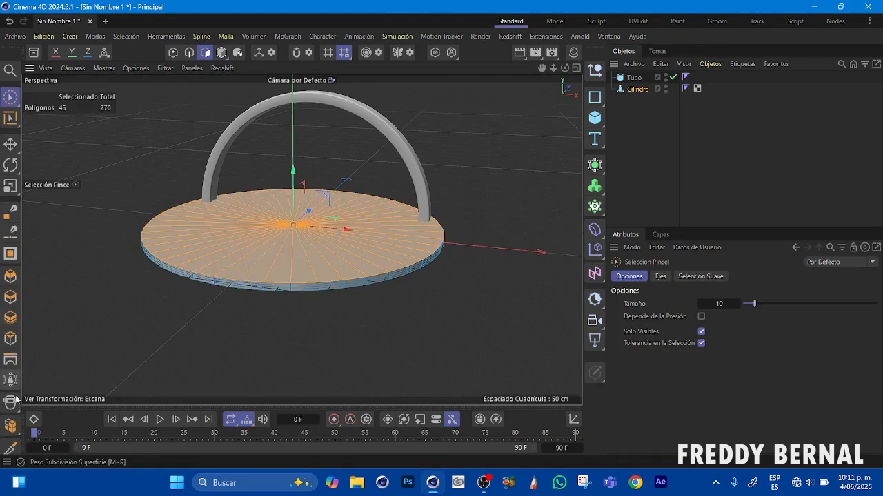
Inset the base's top face by 14 cm and extrude it upward about 11.78 cm.
{"action": "left_click", "coordinate": [10, 338]}
{"action": "left_click_drag", "start_coordinate": [551, 284], "coordinate": [471, 298]}
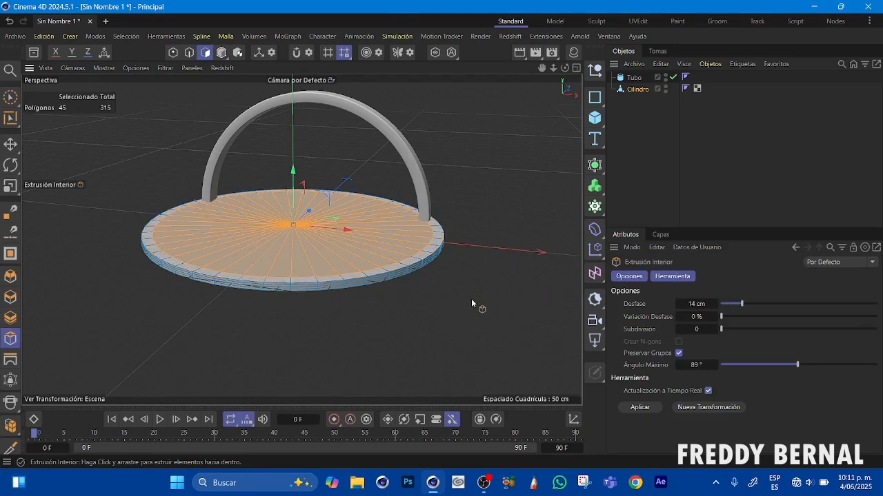
{"action": "left_click", "coordinate": [11, 297]}
{"action": "left_click_drag", "start_coordinate": [412, 360], "coordinate": [473, 340]}
{"action": "left_click_drag", "start_coordinate": [473, 337], "coordinate": [476, 334]}
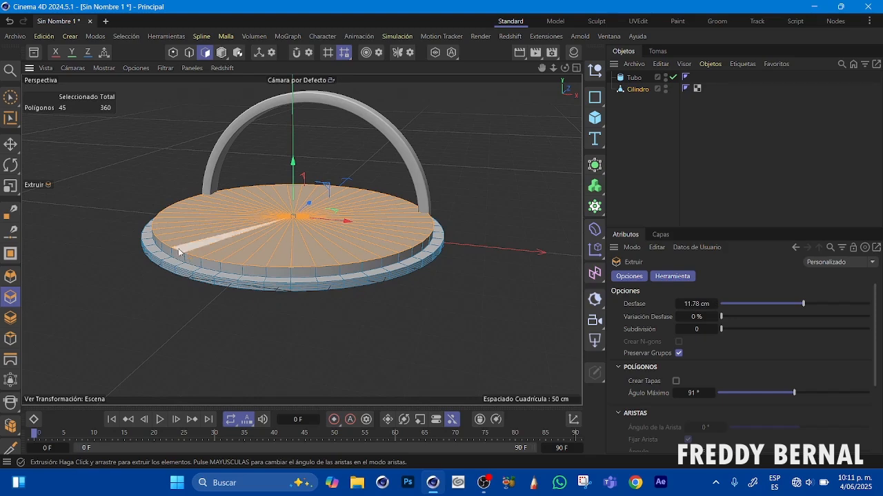
Widen the raised face outward to about the base's diameter with Inner Extrude, and extrude it upward about 13.7 cm.
{"action": "left_click", "coordinate": [10, 338]}
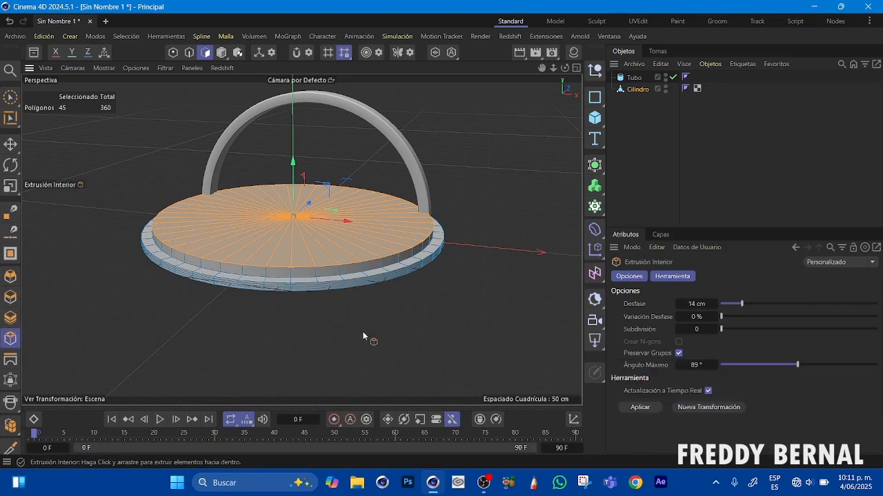
{"action": "left_click_drag", "start_coordinate": [366, 330], "coordinate": [459, 348]}
{"action": "left_click", "coordinate": [9, 298]}
{"action": "mouse_move", "coordinate": [567, 72]}
{"action": "left_mouse_down"}
{"action": "mouse_move", "coordinate": [564, 36]}
{"action": "mouse_move", "coordinate": [565, 65]}
{"action": "mouse_move", "coordinate": [613, 52]}
{"action": "mouse_move", "coordinate": [435, 68]}
{"action": "mouse_move", "coordinate": [565, 69]}
{"action": "mouse_move", "coordinate": [568, 54]}
{"action": "mouse_move", "coordinate": [568, 78]}
{"action": "left_mouse_up"}
Select the four outer rim edge loops at the upper and lower borders of the podium's two wide tiers.
{"action": "left_click", "coordinate": [189, 53]}
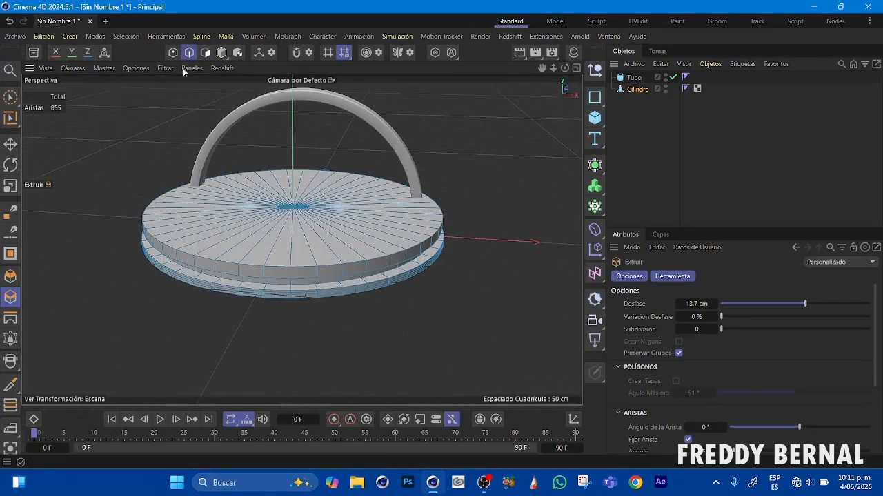
{"action": "key", "text": "u"}
{"action": "key", "text": "l"}
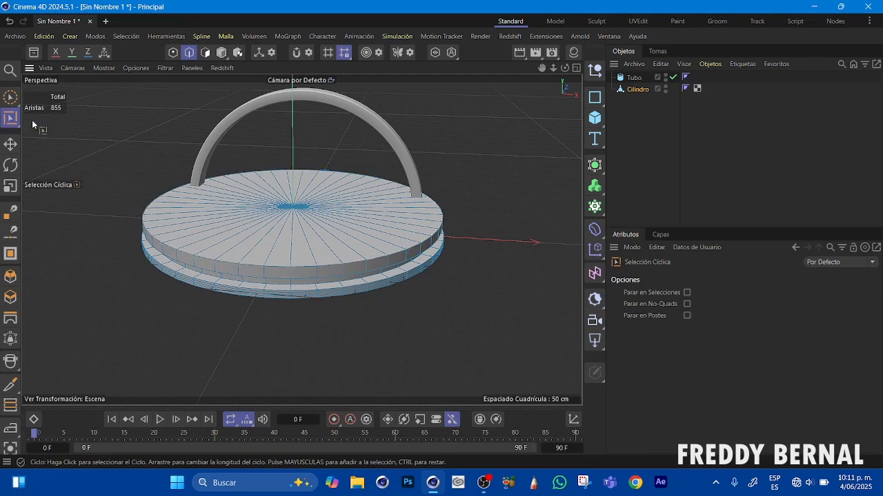
{"action": "left_click", "coordinate": [204, 262]}
{"action": "left_click_drag", "start_coordinate": [564, 66], "coordinate": [564, 69]}
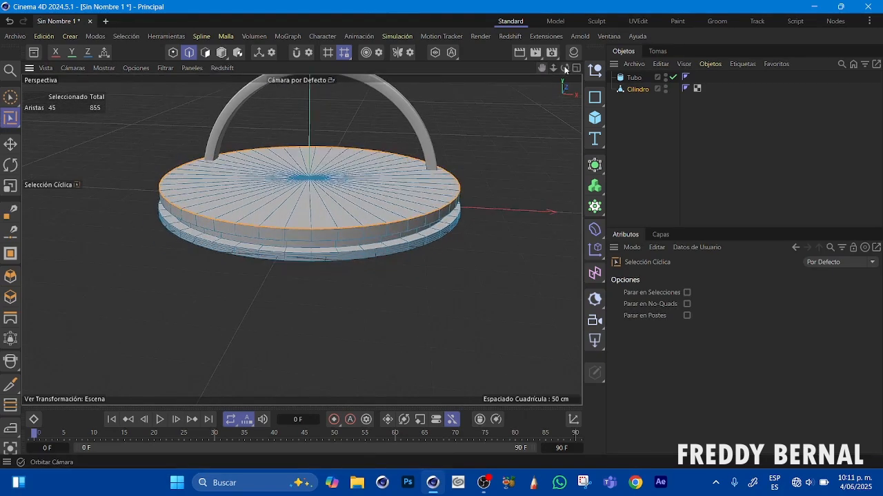
{"action": "scroll", "coordinate": [301, 240], "scroll_direction": "up", "scroll_amount": 4}
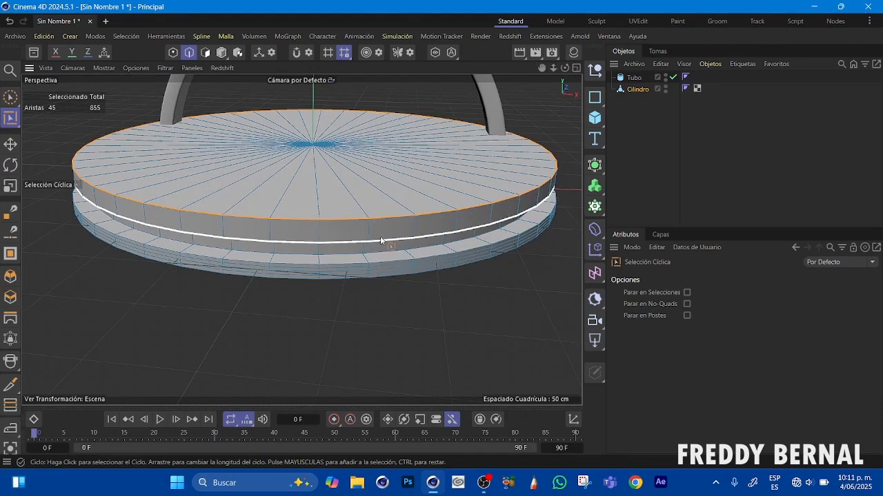
{"action": "left_click", "coordinate": [385, 254], "text": "shift"}
{"action": "left_click", "coordinate": [380, 278], "text": "shift"}
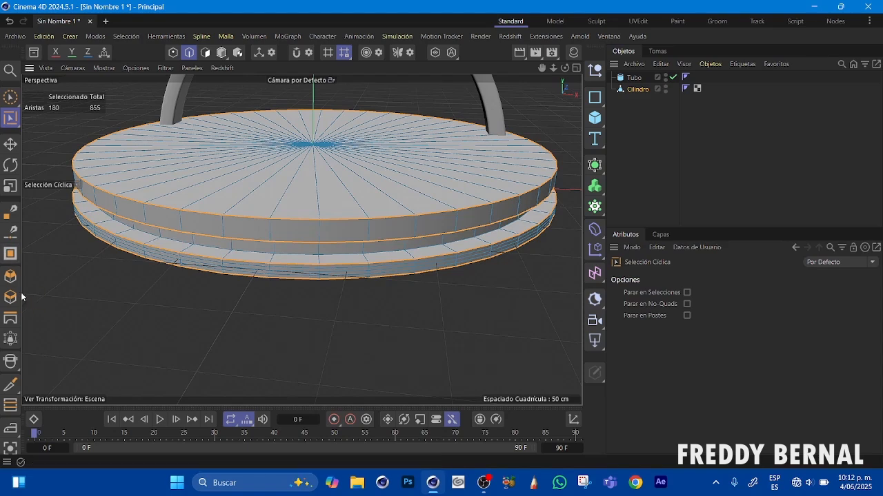
Bevel the selected rim edge loops with an offset of about 1.8 cm and 2 subdivisions.
{"action": "left_click", "coordinate": [11, 276]}
{"action": "mouse_move", "coordinate": [211, 326]}
{"action": "left_mouse_down"}
{"action": "mouse_move", "coordinate": [227, 321]}
{"action": "mouse_move", "coordinate": [228, 329]}
{"action": "left_mouse_up"}
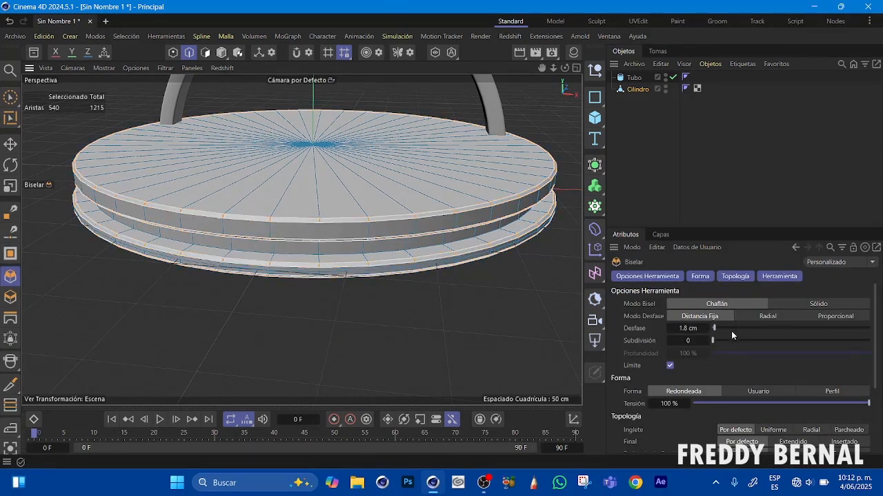
{"action": "left_click_drag", "start_coordinate": [717, 343], "coordinate": [728, 342]}
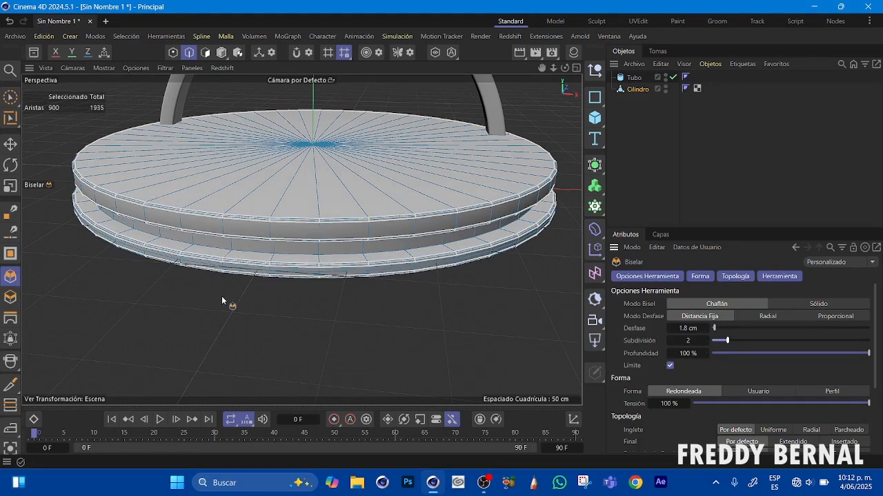
{"action": "key", "text": "space"}
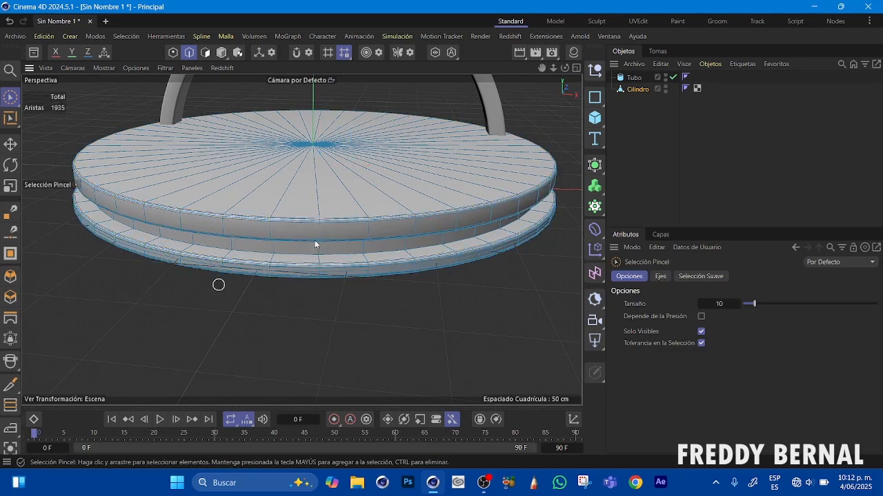
Raise the tube arch vertically so that it stands on the podium's upper tier.
{"action": "mouse_move", "coordinate": [564, 68]}
{"action": "left_mouse_down"}
{"action": "mouse_move", "coordinate": [514, 104]}
{"action": "mouse_move", "coordinate": [564, 64]}
{"action": "mouse_move", "coordinate": [497, 76]}
{"action": "mouse_move", "coordinate": [526, 98]}
{"action": "mouse_move", "coordinate": [564, 78]}
{"action": "left_mouse_up"}
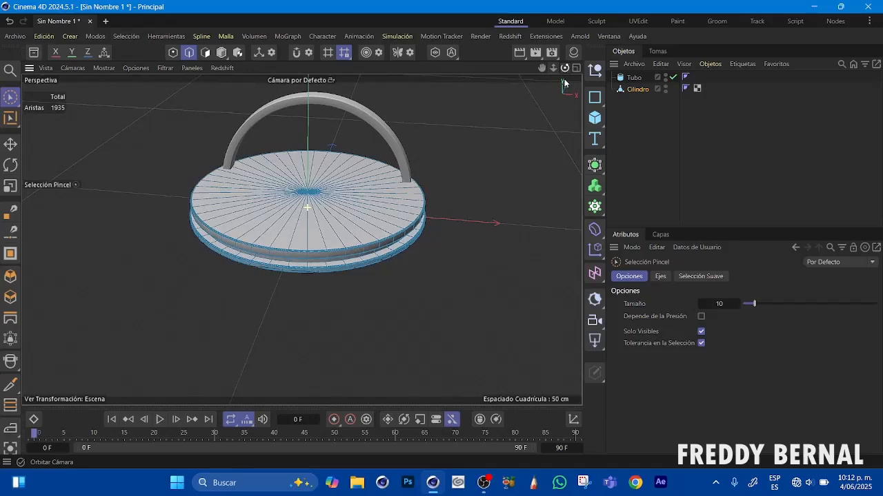
{"action": "left_click", "coordinate": [634, 77]}
{"action": "left_click_drag", "start_coordinate": [315, 137], "coordinate": [314, 122]}
{"action": "mouse_move", "coordinate": [565, 68]}
{"action": "left_mouse_down"}
{"action": "mouse_move", "coordinate": [515, 34]}
{"action": "mouse_move", "coordinate": [454, 41]}
{"action": "mouse_move", "coordinate": [533, 70]}
{"action": "mouse_move", "coordinate": [525, 121]}
{"action": "mouse_move", "coordinate": [558, 52]}
{"action": "mouse_move", "coordinate": [571, 57]}
{"action": "left_mouse_up"}
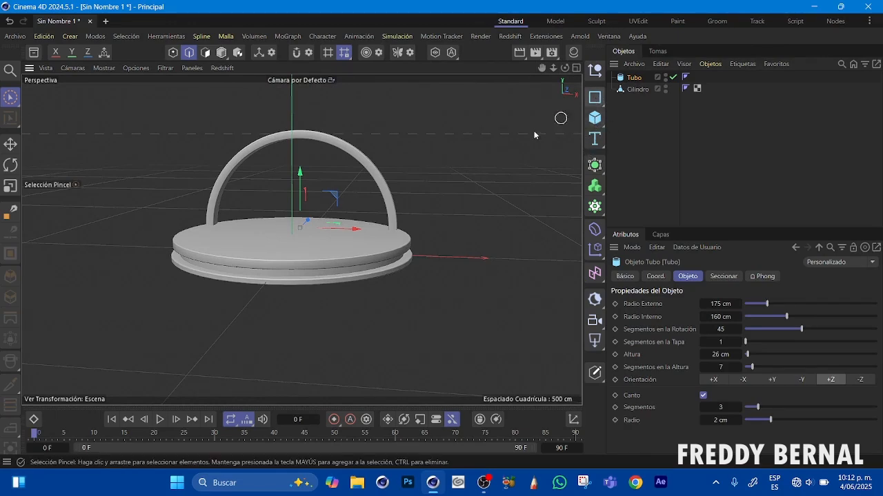
Add a circle spline with a 158 cm radius and, in the front view, raise its center to the arch's base.
{"action": "left_click", "coordinate": [595, 97]}
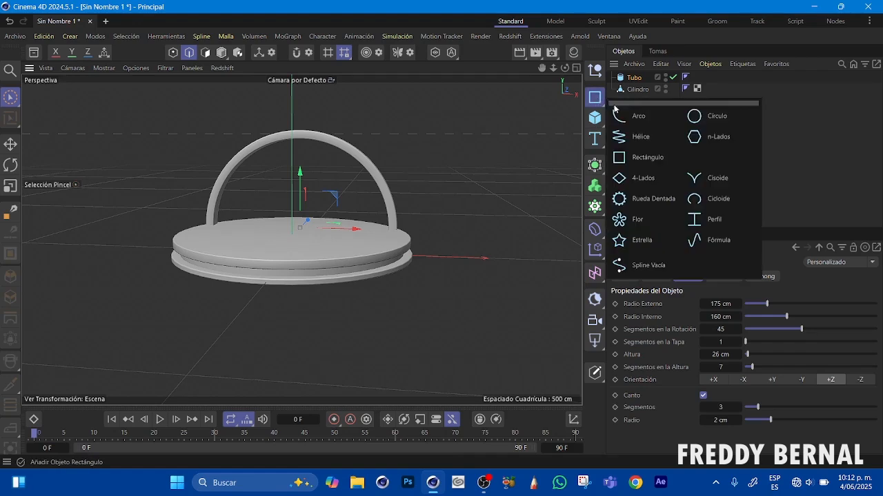
{"action": "left_click", "coordinate": [699, 119]}
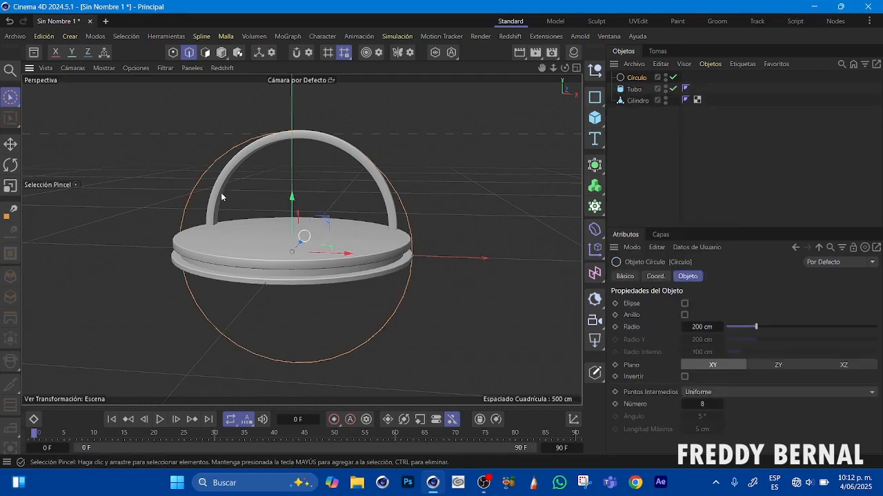
{"action": "left_click", "coordinate": [73, 68]}
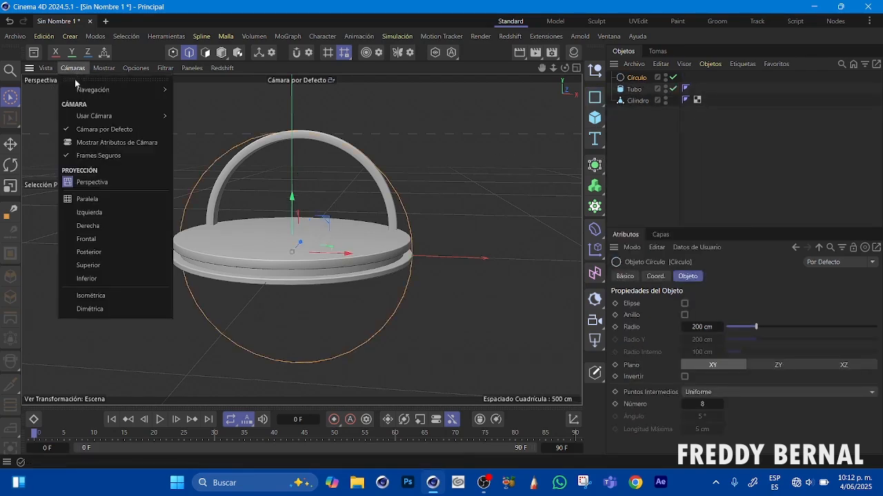
{"action": "left_click", "coordinate": [92, 239]}
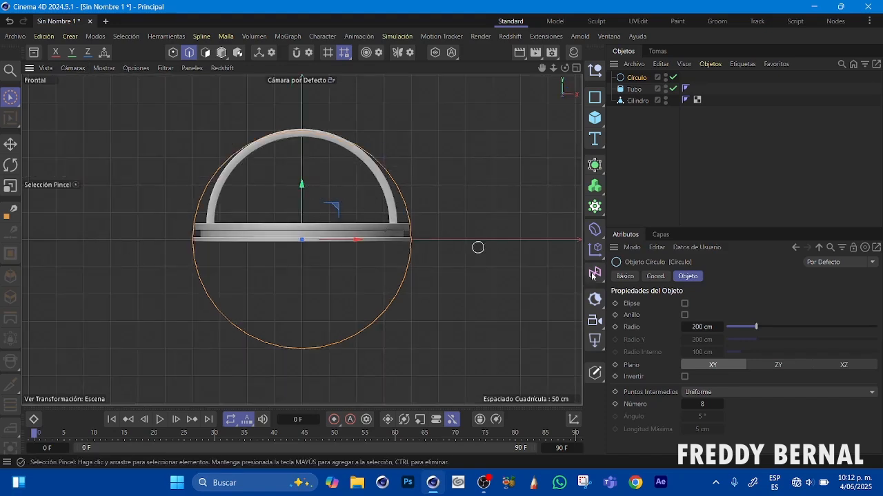
{"action": "left_click_drag", "start_coordinate": [756, 331], "coordinate": [750, 331]}
{"action": "left_click_drag", "start_coordinate": [301, 185], "coordinate": [301, 167]}
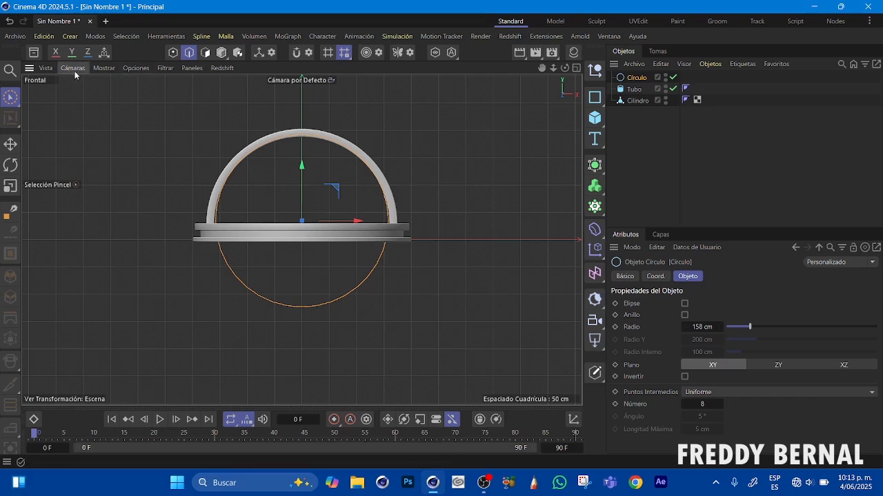
Display the front view in Lines shading and set the circle spline's radius to 165 cm.
{"action": "mouse_move", "coordinate": [553, 68]}
{"action": "left_mouse_down"}
{"action": "mouse_move", "coordinate": [579, 72]}
{"action": "mouse_move", "coordinate": [544, 114]}
{"action": "left_mouse_up"}
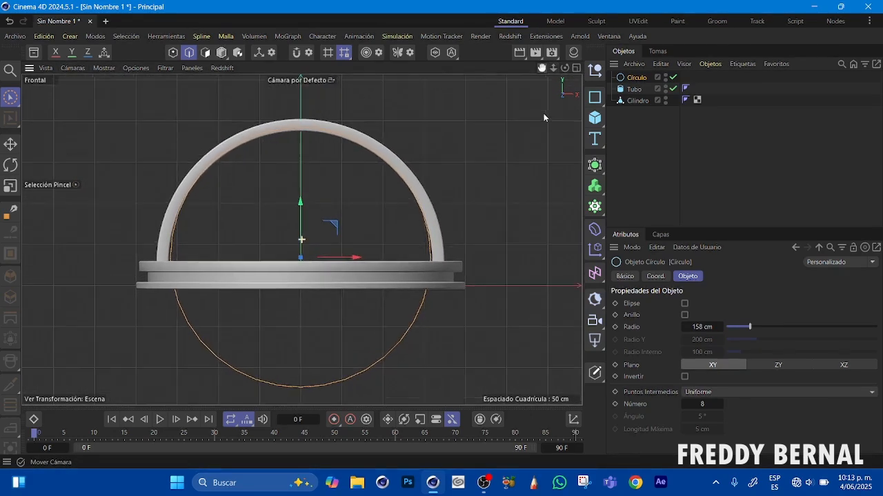
{"action": "left_click", "coordinate": [104, 68]}
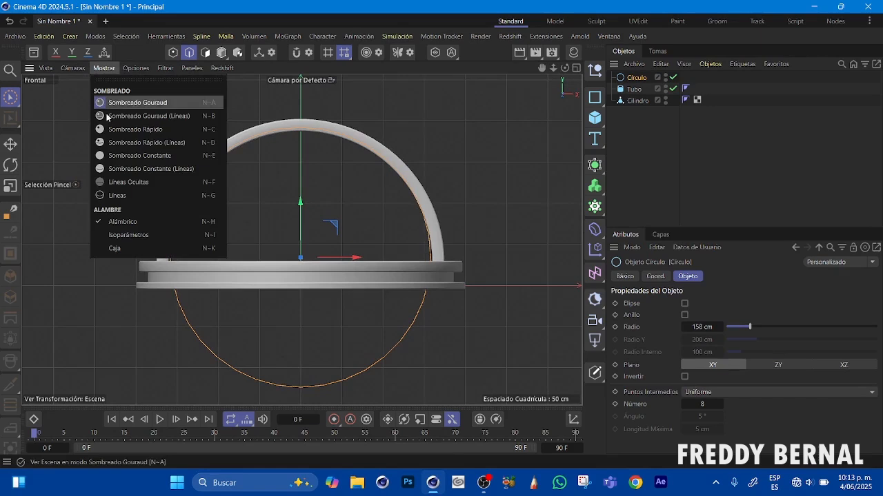
{"action": "left_click", "coordinate": [117, 197]}
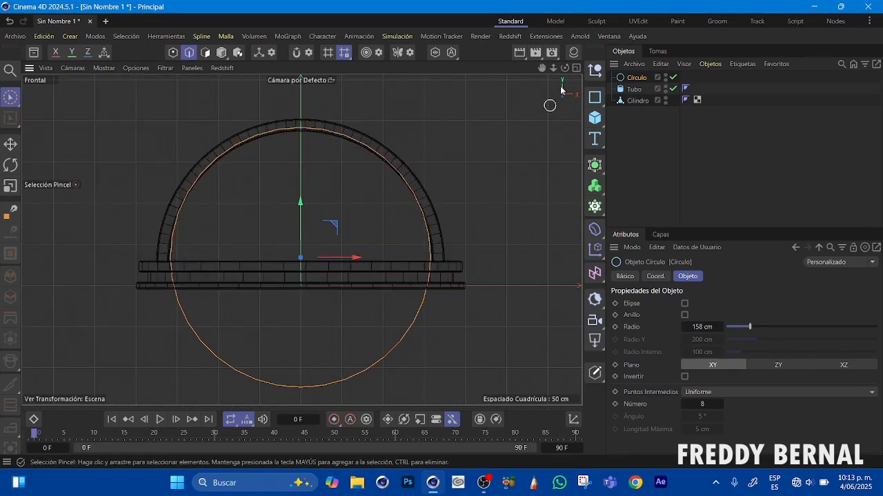
{"action": "left_click_drag", "start_coordinate": [750, 326], "coordinate": [751, 328]}
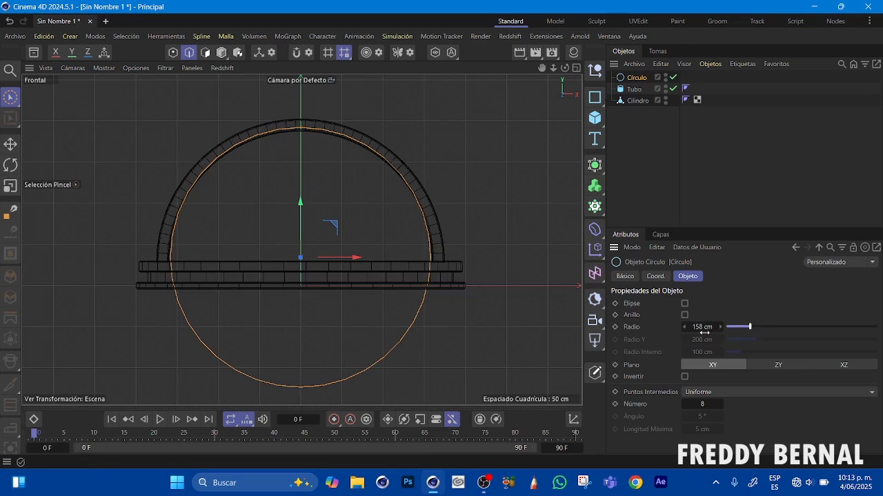
{"action": "left_click", "coordinate": [720, 327]}
{"action": "left_click", "coordinate": [720, 327]}
{"action": "left_click", "coordinate": [720, 327]}
{"action": "left_click", "coordinate": [720, 328]}
{"action": "left_click", "coordinate": [720, 328]}
{"action": "left_click", "coordinate": [720, 328]}
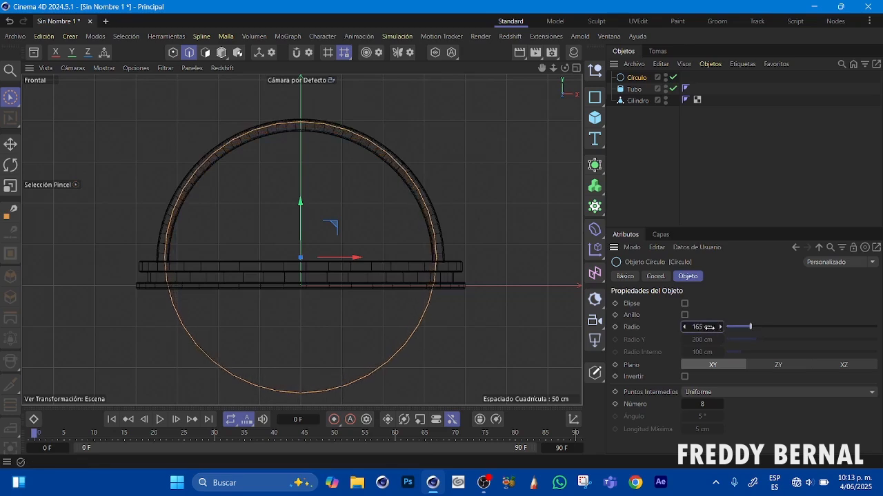
Lower the circle spline slightly within the arch's profile and set its radius to 166 cm.
{"action": "left_click_drag", "start_coordinate": [300, 206], "coordinate": [301, 205]}
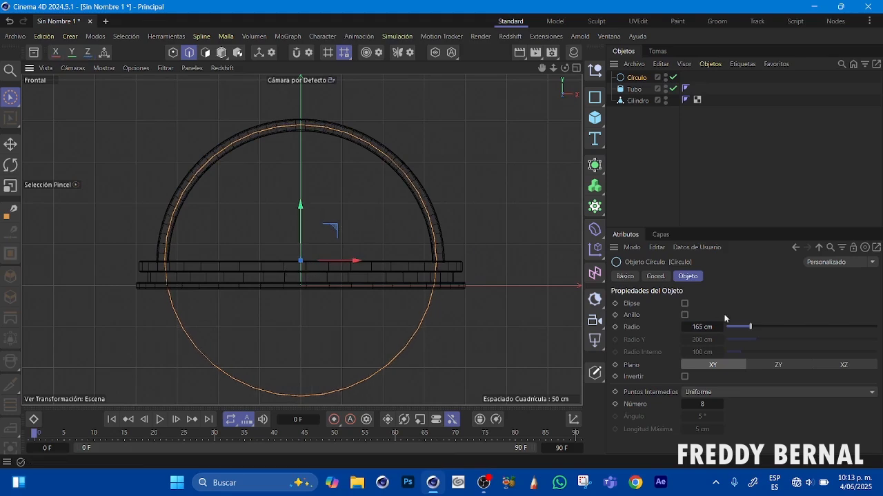
{"action": "left_click", "coordinate": [720, 327]}
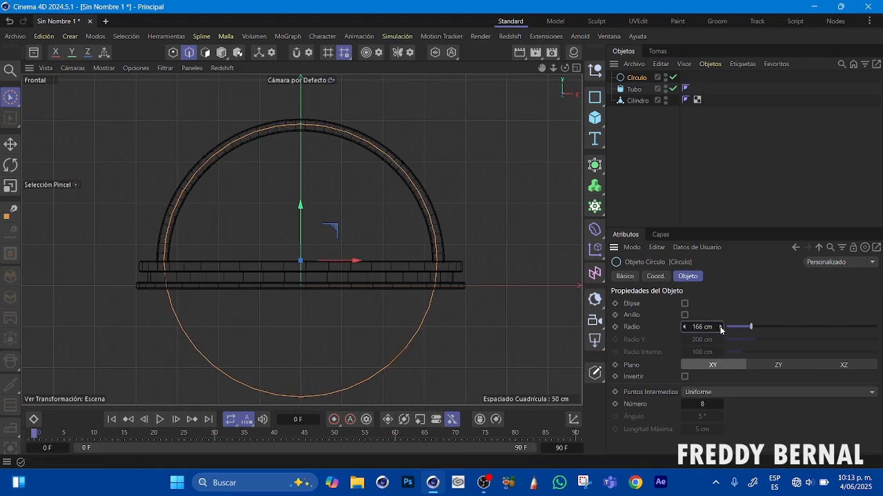
{"action": "left_click", "coordinate": [720, 327]}
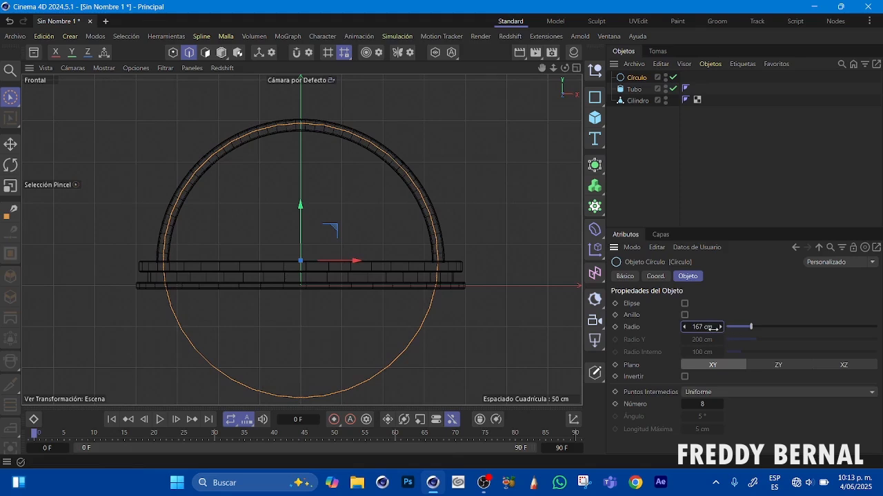
{"action": "left_click", "coordinate": [687, 327]}
{"action": "type", "text": "166"}
{"action": "key", "text": "Return"}
Nudge the circle spline down and set its radius to 168 cm so it follows the middle of the tube arch.
{"action": "left_click_drag", "start_coordinate": [300, 204], "coordinate": [299, 204]}
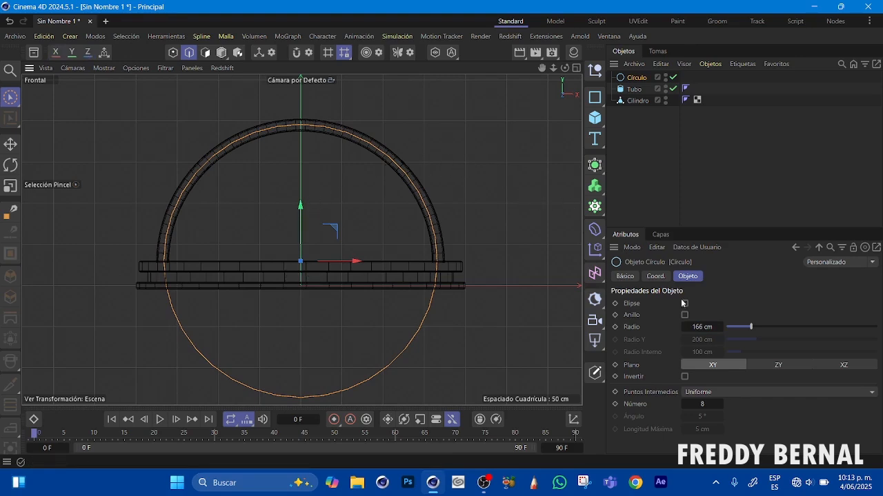
{"action": "left_click", "coordinate": [719, 326]}
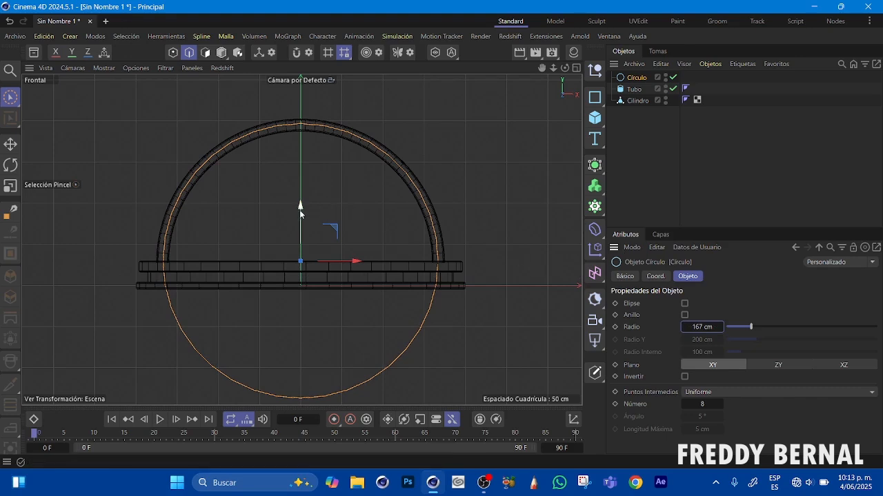
{"action": "left_click_drag", "start_coordinate": [300, 206], "coordinate": [300, 206]}
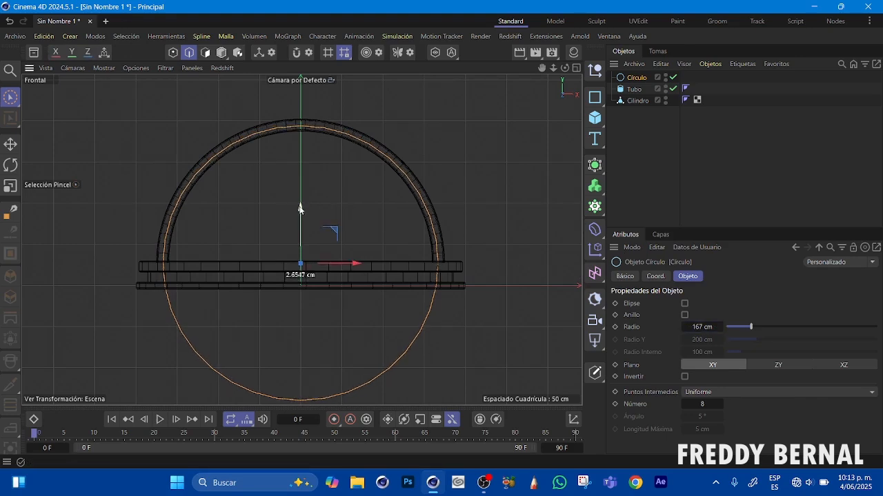
{"action": "left_click", "coordinate": [720, 327]}
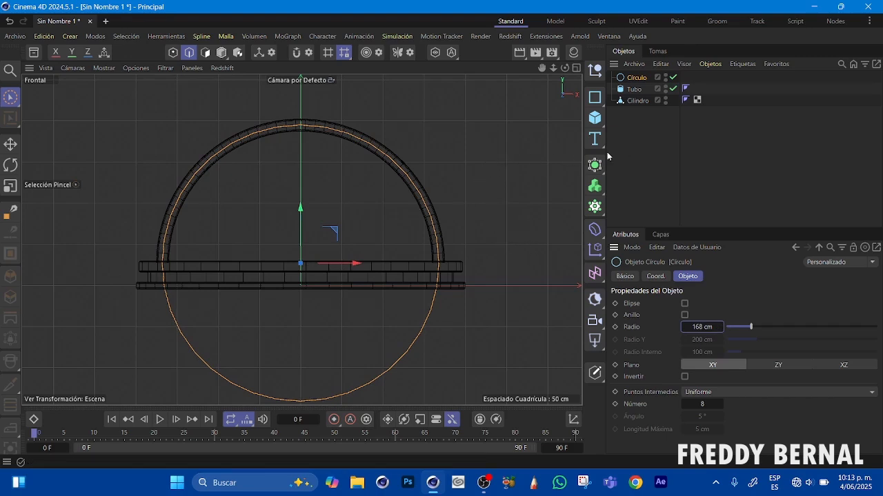
Add a sphere with a 40 cm radius and raise it to the top of the arch.
{"action": "left_click", "coordinate": [595, 118]}
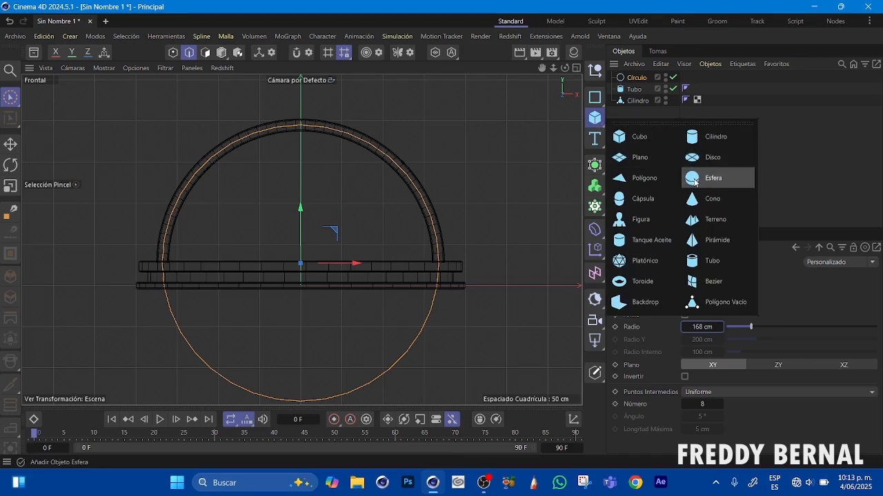
{"action": "left_click", "coordinate": [695, 182]}
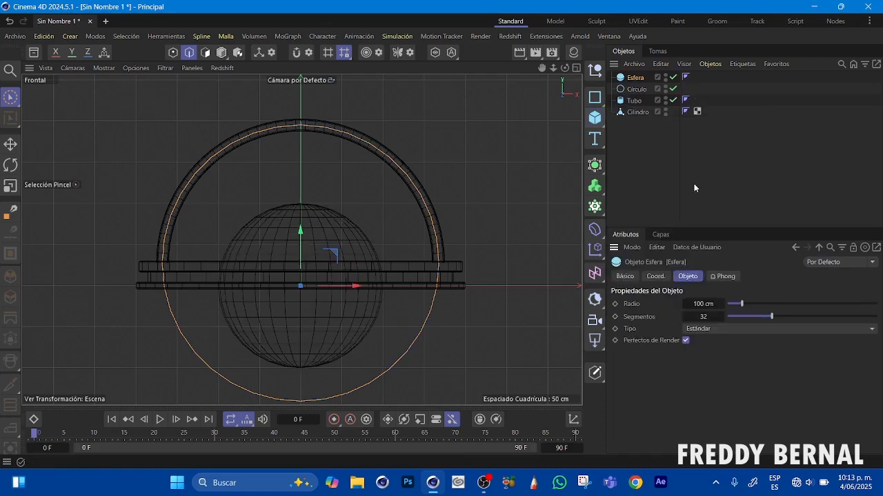
{"action": "left_click_drag", "start_coordinate": [747, 309], "coordinate": [731, 306]}
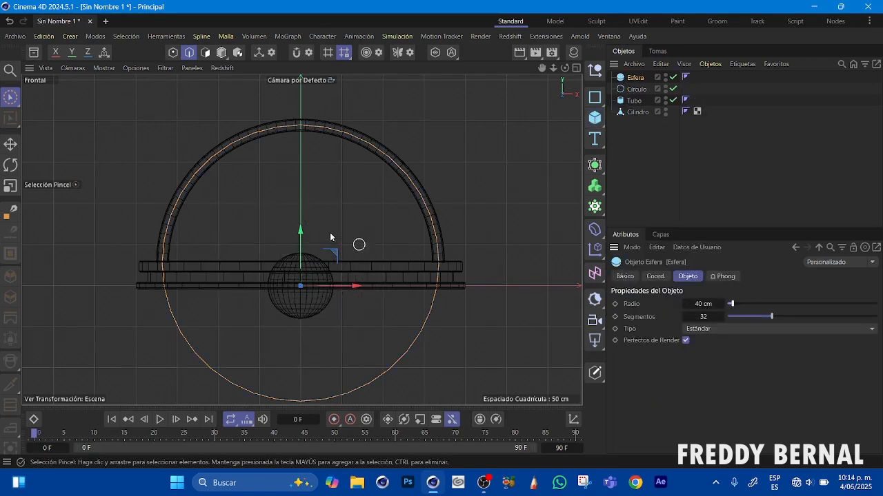
{"action": "left_click_drag", "start_coordinate": [302, 229], "coordinate": [333, 85]}
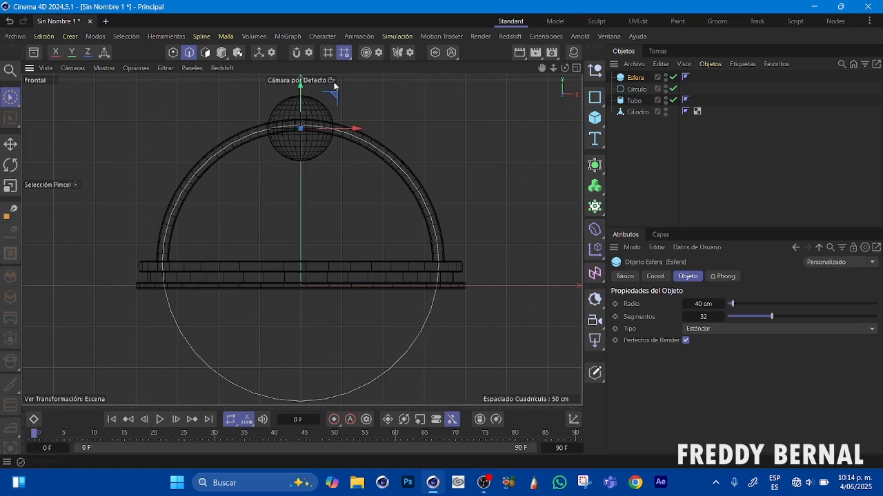
Reduce the sphere's radius to 5 cm and center it on the circle spline at the top of the arch.
{"action": "left_click_drag", "start_coordinate": [553, 68], "coordinate": [554, 239]}
{"action": "left_click_drag", "start_coordinate": [554, 68], "coordinate": [732, 273]}
{"action": "left_click_drag", "start_coordinate": [731, 303], "coordinate": [728, 306]}
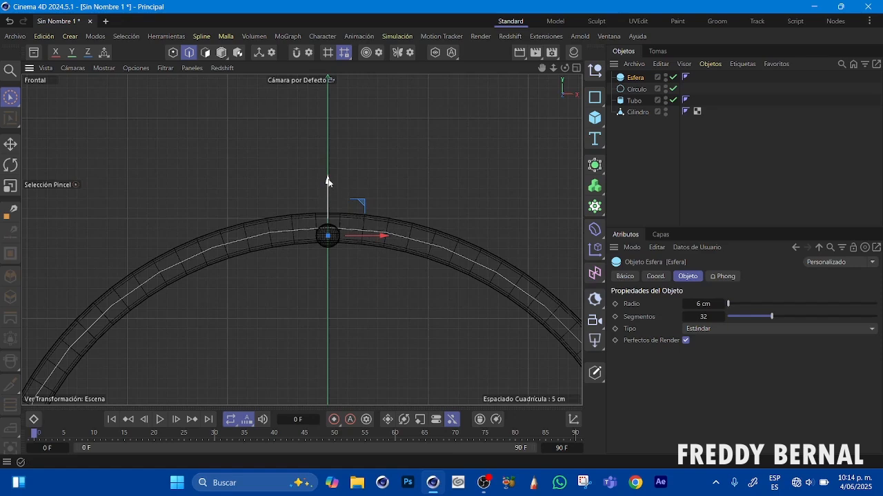
{"action": "left_click_drag", "start_coordinate": [329, 187], "coordinate": [328, 182]}
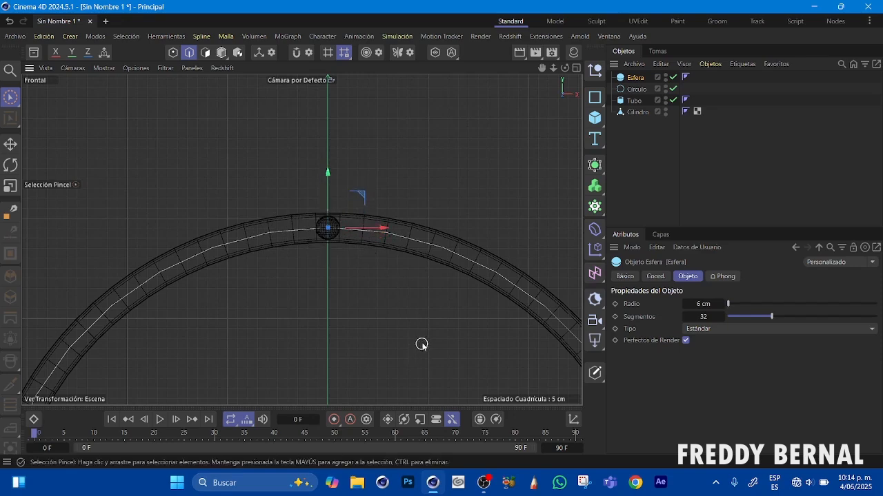
{"action": "left_click", "coordinate": [686, 305]}
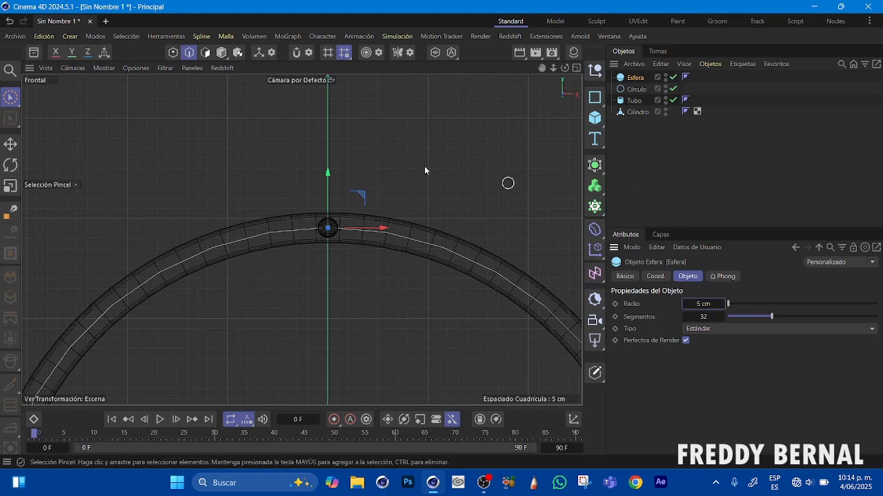
Add an Align to Spline tag to the sphere, with Círculo as its path and a position of 2%.
{"action": "right_click", "coordinate": [633, 82]}
{"action": "mouse_move", "coordinate": [676, 38]}
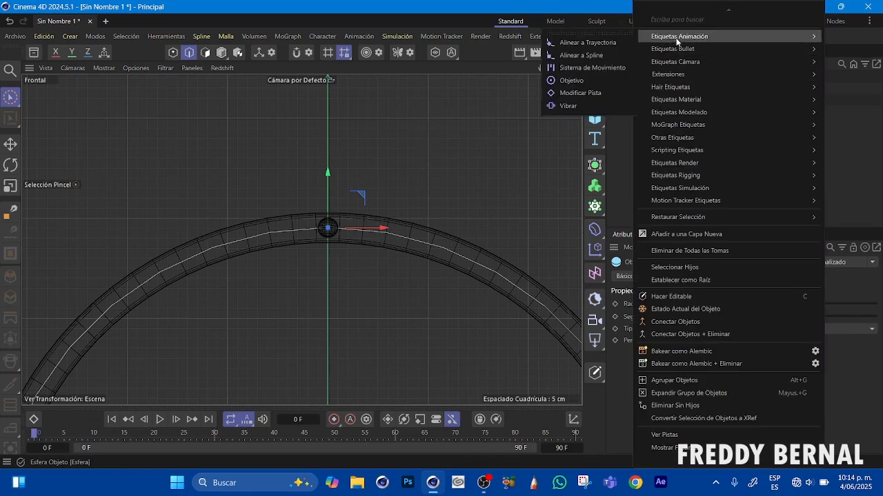
{"action": "left_click", "coordinate": [583, 56]}
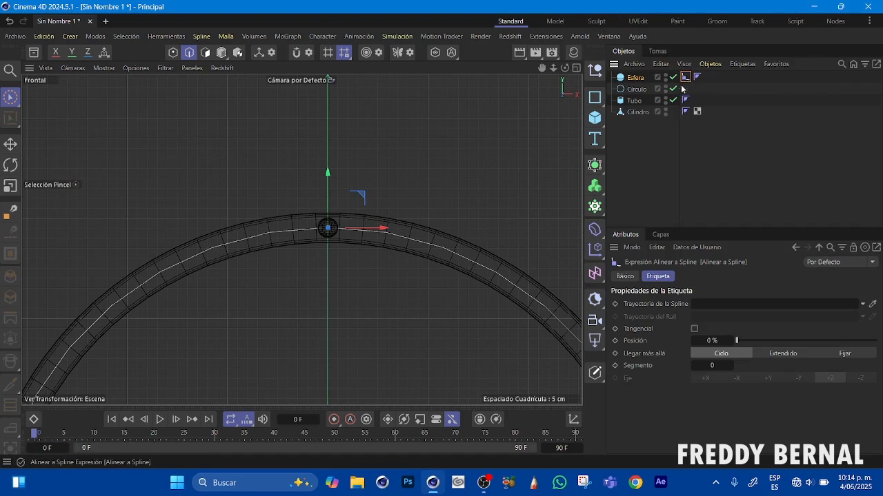
{"action": "left_click_drag", "start_coordinate": [635, 90], "coordinate": [705, 304]}
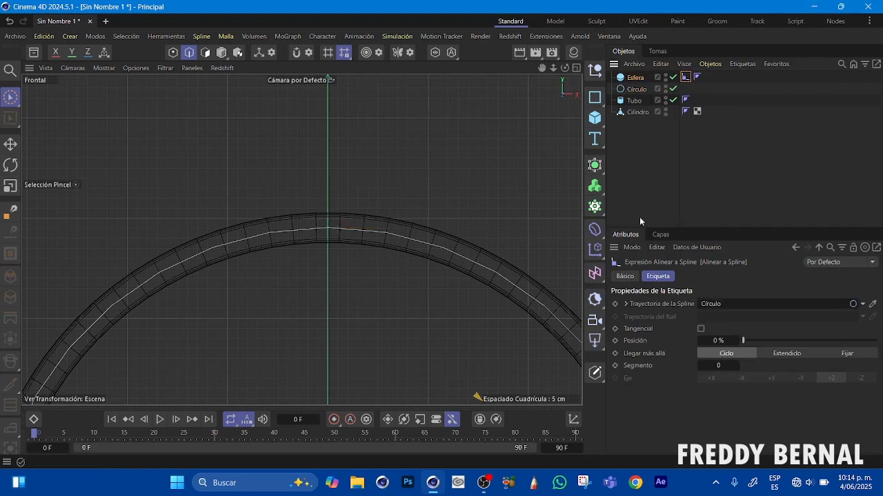
{"action": "left_click_drag", "start_coordinate": [553, 68], "coordinate": [519, 102]}
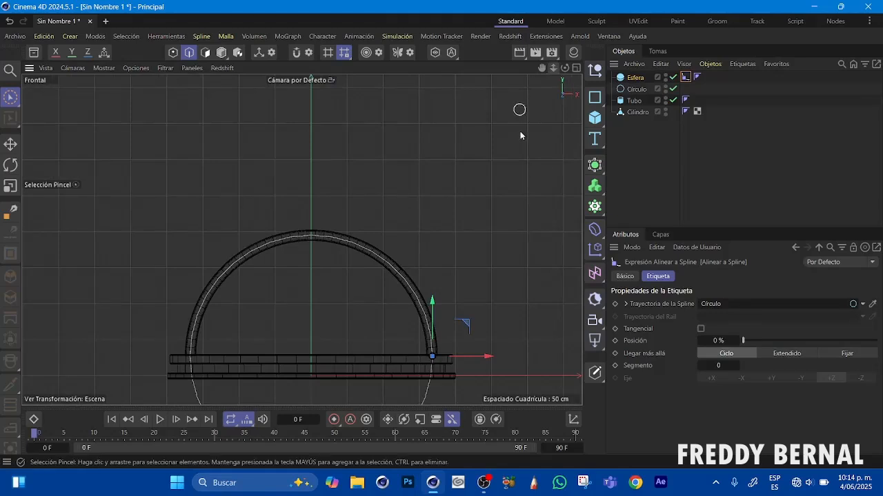
{"action": "left_click_drag", "start_coordinate": [542, 71], "coordinate": [533, 91]}
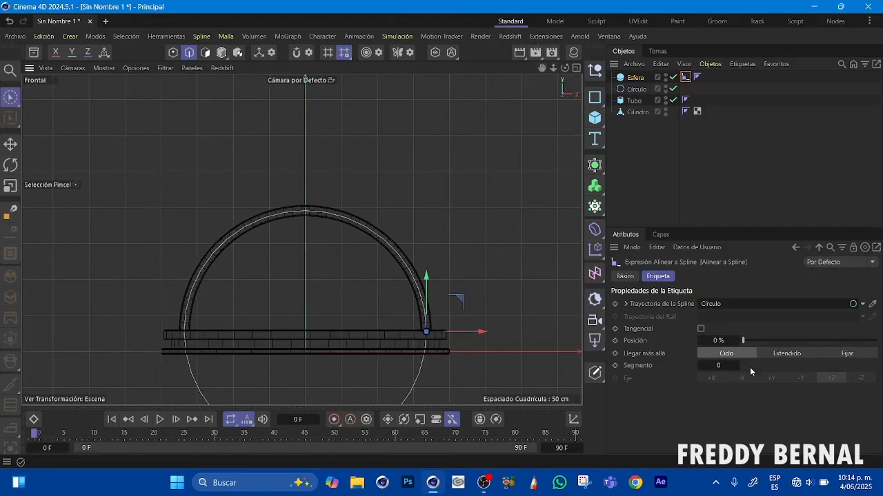
{"action": "left_click_drag", "start_coordinate": [744, 343], "coordinate": [744, 343]}
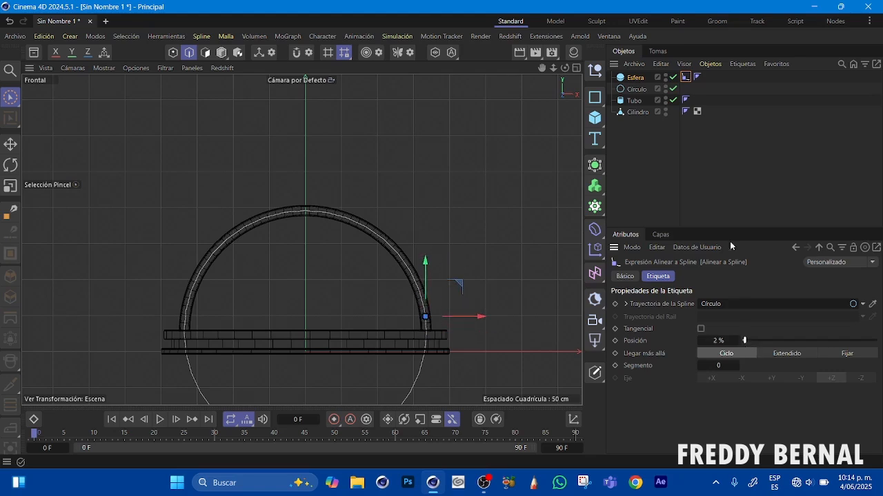
Copy the spline-aligned sphere and paste eight duplicates of it.
{"action": "left_click", "coordinate": [635, 78]}
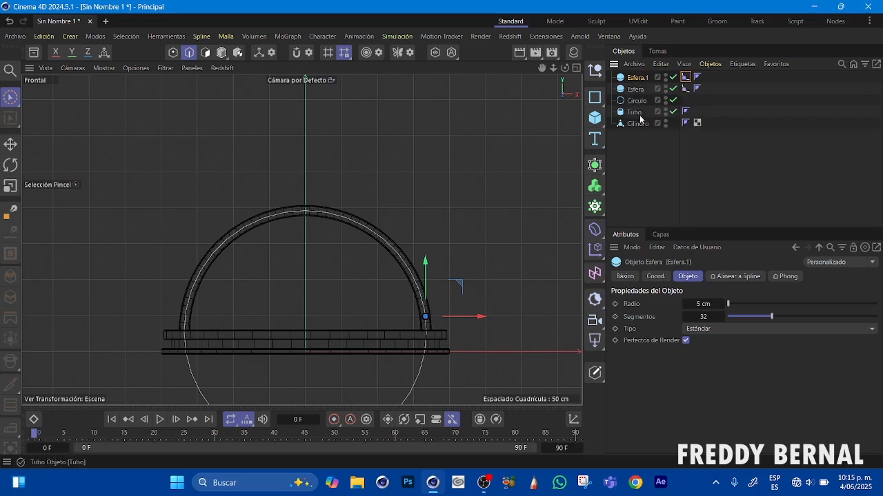
{"action": "key", "text": "ctrl+v"}
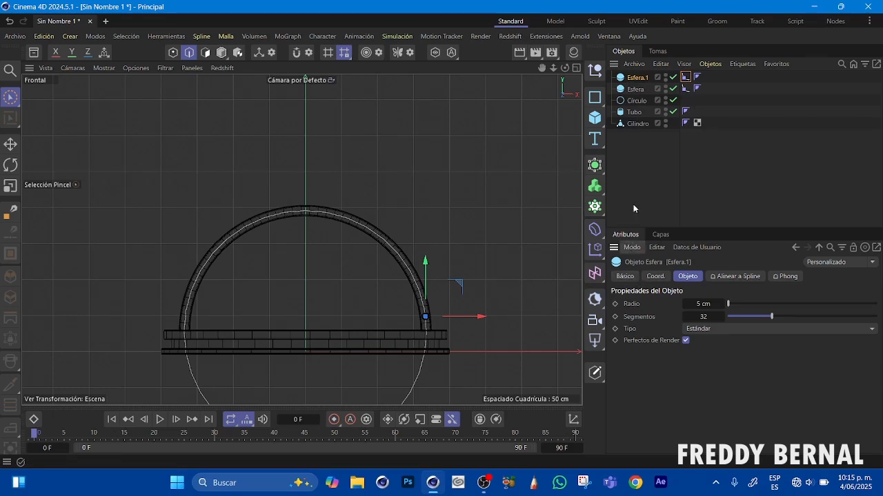
{"action": "key", "text": "ctrl+v"}
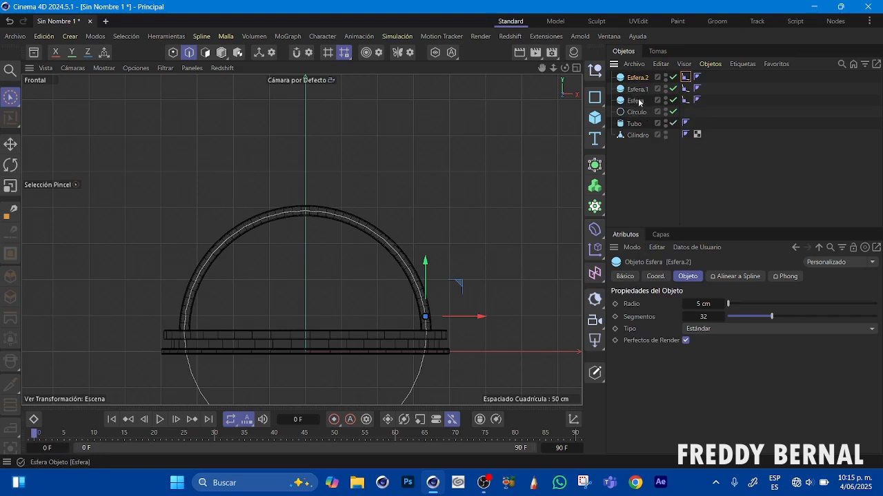
{"action": "key", "text": "ctrl+v"}
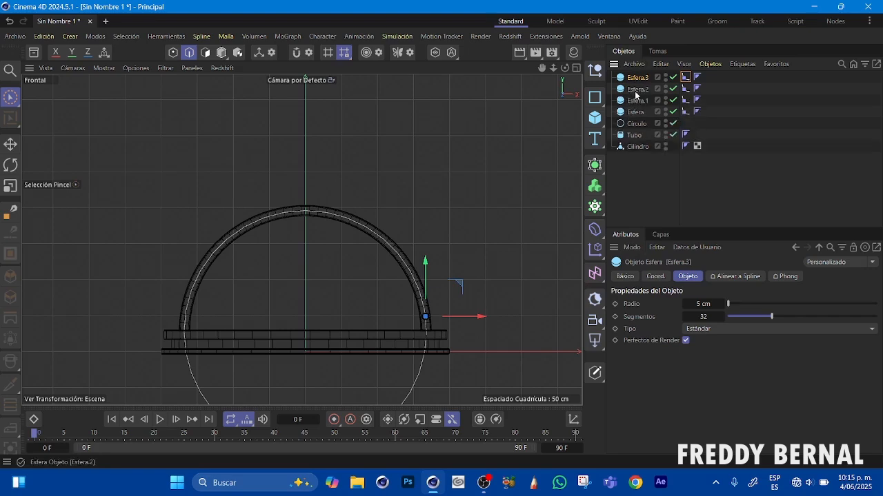
{"action": "key", "text": "ctrl+v"}
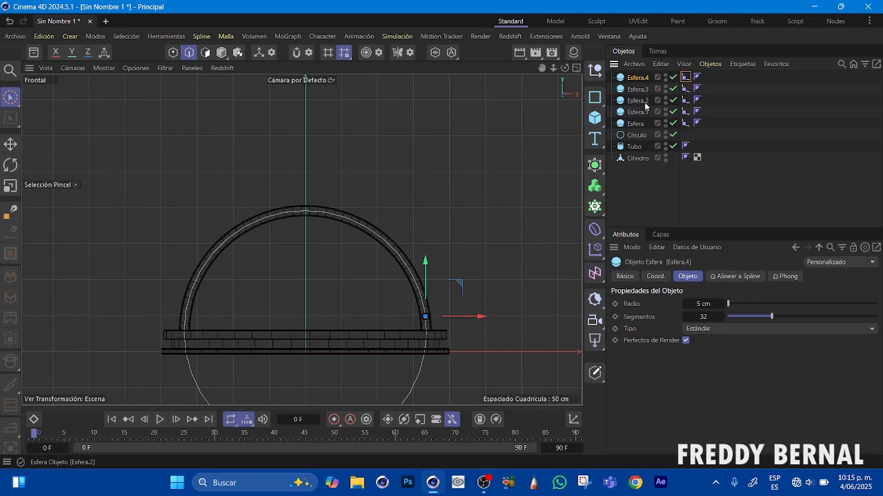
{"action": "key", "text": "ctrl+v"}
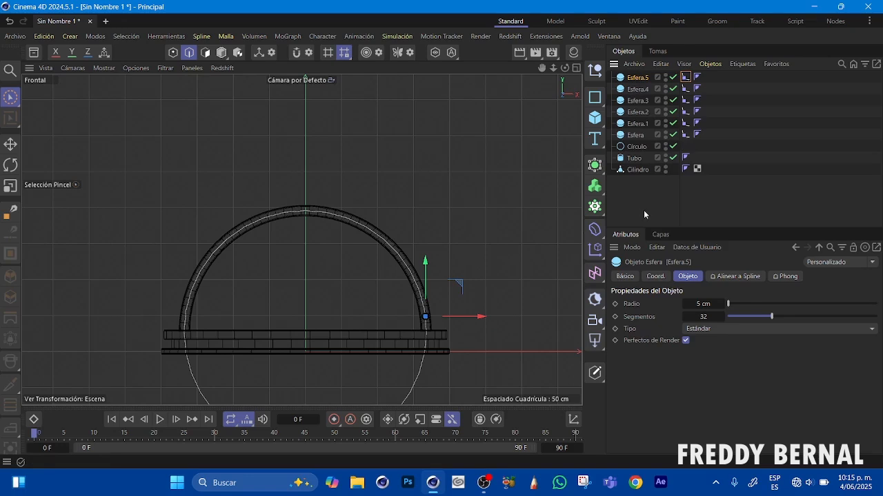
{"action": "key", "text": "ctrl+v"}
{"action": "key", "text": "ctrl+v"}
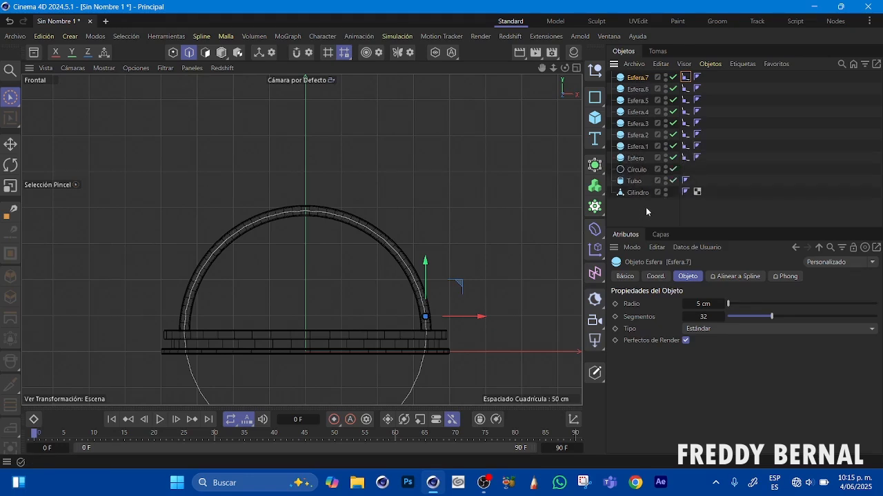
{"action": "key", "text": "ctrl+v"}
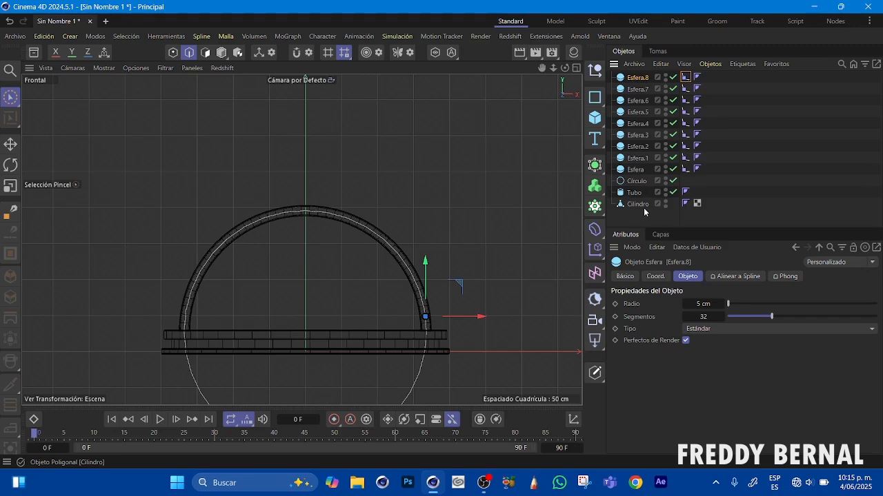
Set the spline position of Esfera.1 to 6% and of Esfera.2 to 10%.
{"action": "left_click", "coordinate": [638, 170]}
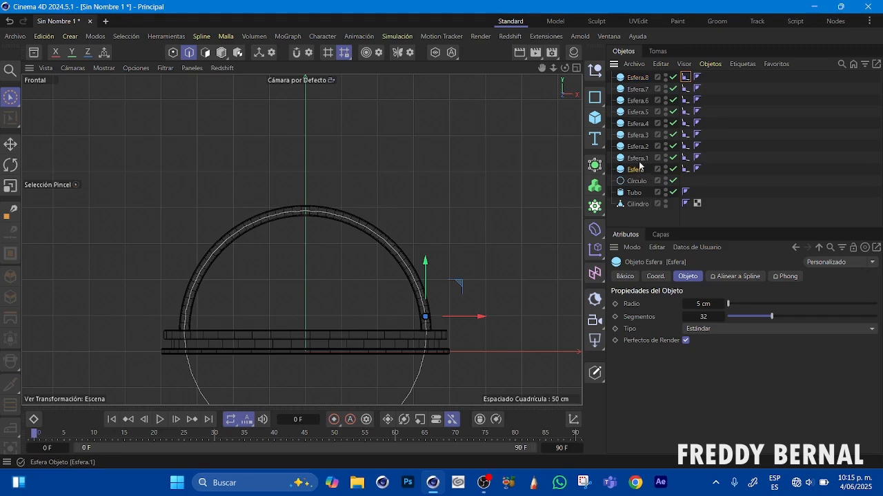
{"action": "left_click", "coordinate": [685, 158]}
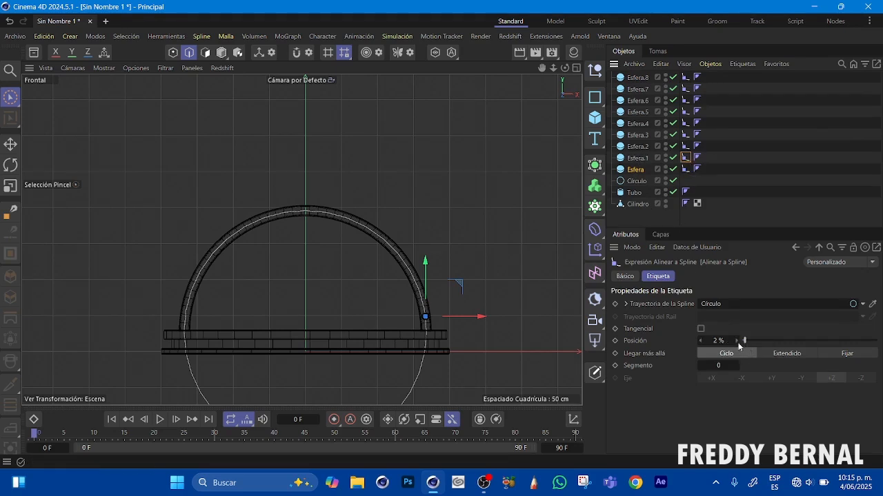
{"action": "left_click_drag", "start_coordinate": [737, 342], "coordinate": [736, 339]}
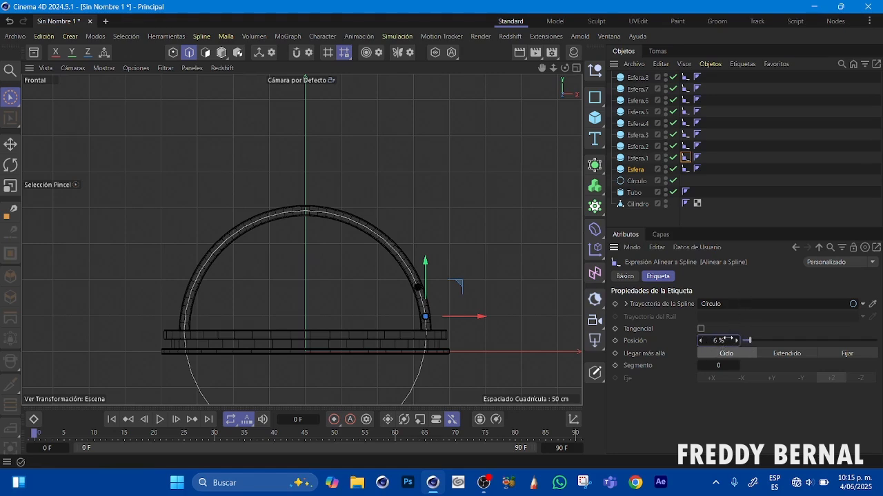
{"action": "left_click", "coordinate": [685, 147]}
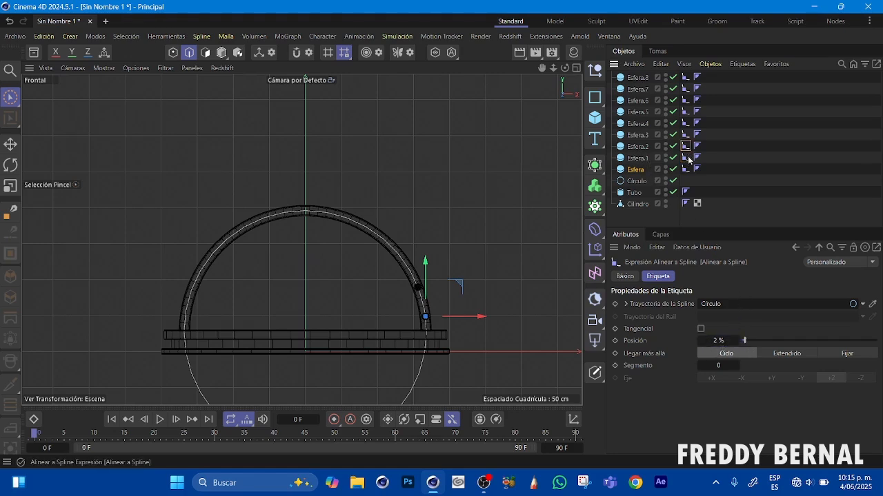
{"action": "left_click_drag", "start_coordinate": [736, 344], "coordinate": [734, 342]}
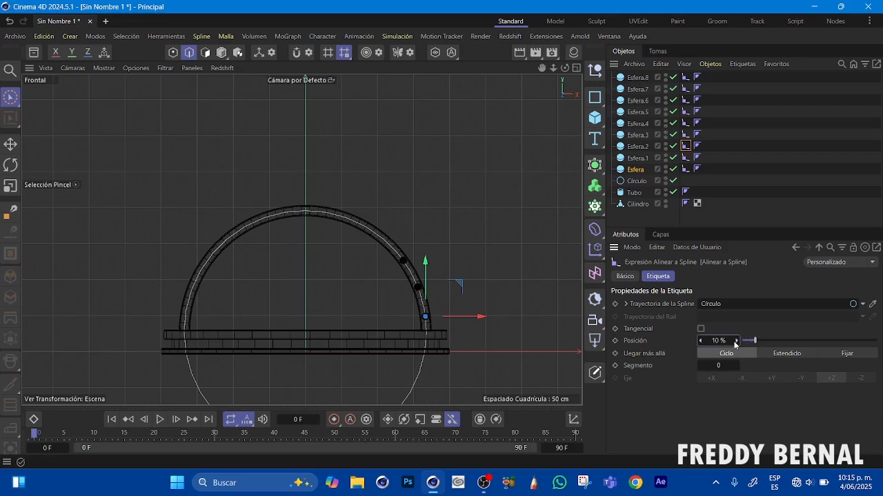
Advance Esfera.3 and Esfera.4 along the circle spline, continuing the 4% spacing between the spheres.
{"action": "left_click", "coordinate": [685, 136]}
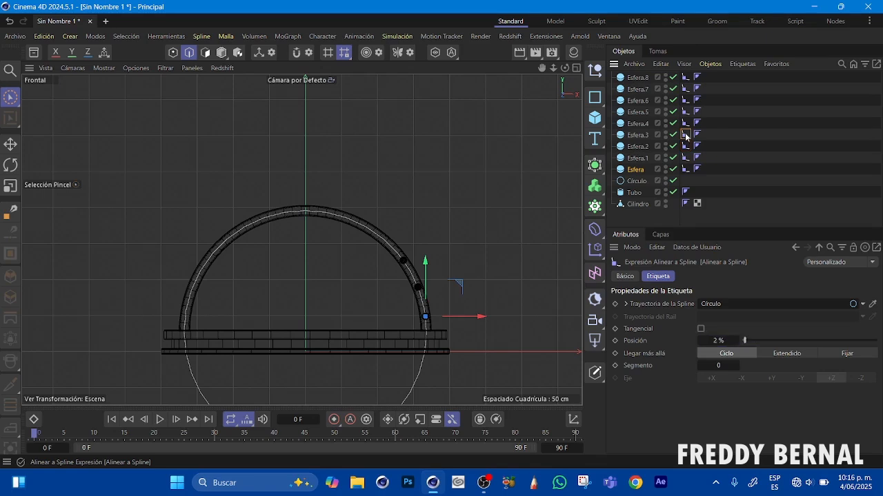
{"action": "scroll", "coordinate": [735, 341], "scroll_direction": "up", "scroll_amount": 9}
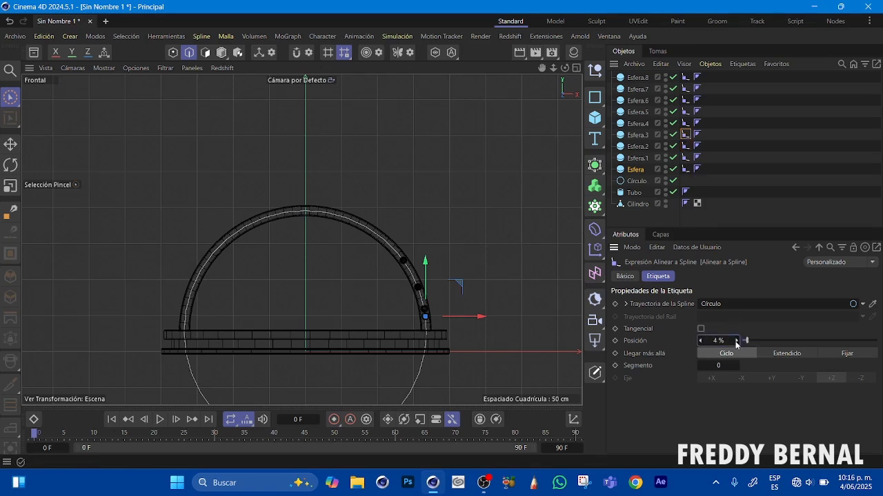
{"action": "scroll", "coordinate": [735, 341], "scroll_direction": "up", "scroll_amount": 2}
{"action": "scroll", "coordinate": [736, 341], "scroll_direction": "up", "scroll_amount": 1}
{"action": "left_click", "coordinate": [685, 123]}
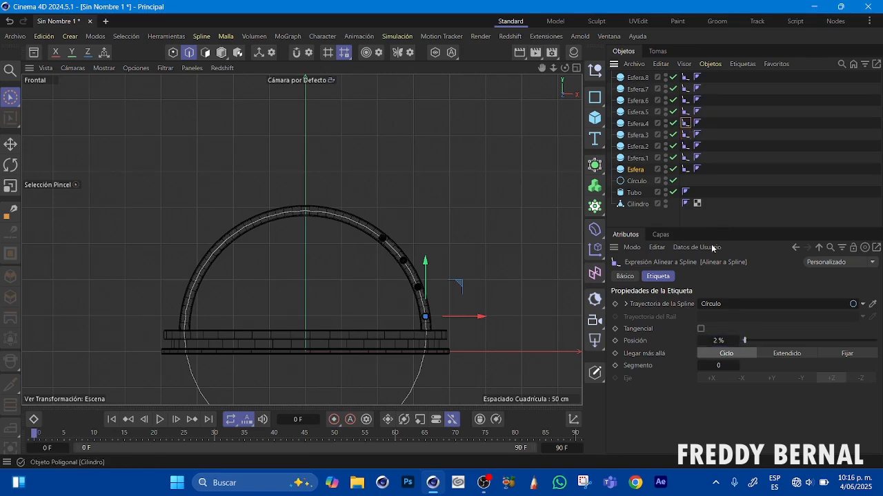
{"action": "scroll", "coordinate": [736, 341], "scroll_direction": "up", "scroll_amount": 3}
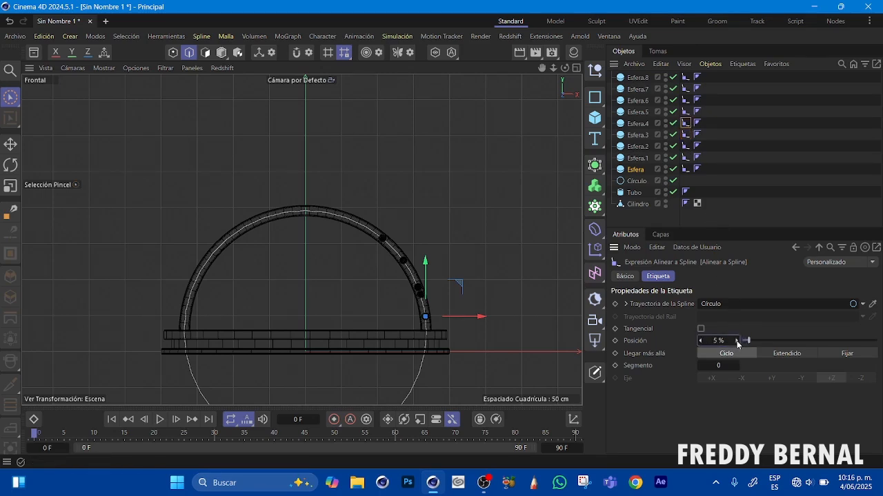
{"action": "scroll", "coordinate": [737, 340], "scroll_direction": "up", "scroll_amount": 9}
{"action": "scroll", "coordinate": [736, 342], "scroll_direction": "up", "scroll_amount": 1}
Set the spline position of Esfera.5 to 22% and of Esfera.6 to 26%.
{"action": "left_click", "coordinate": [685, 111]}
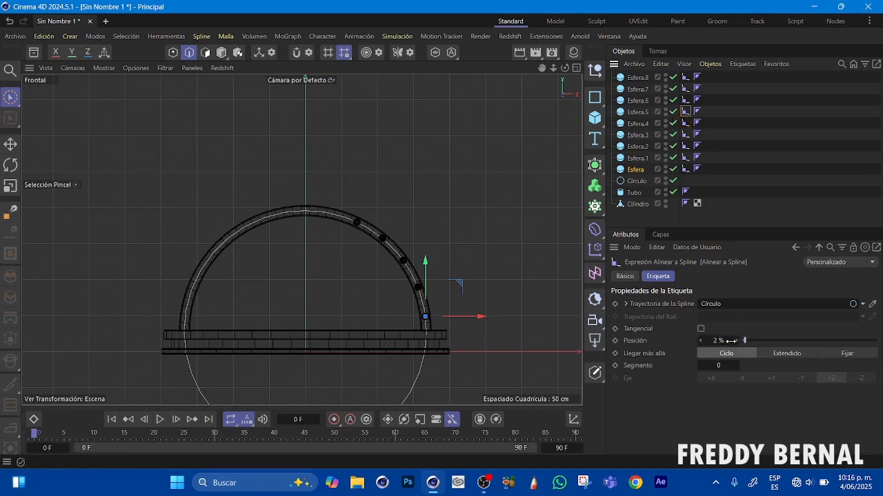
{"action": "scroll", "coordinate": [737, 343], "scroll_direction": "up", "scroll_amount": 3}
{"action": "scroll", "coordinate": [735, 341], "scroll_direction": "up", "scroll_amount": 2}
{"action": "scroll", "coordinate": [736, 342], "scroll_direction": "up", "scroll_amount": 7}
{"action": "scroll", "coordinate": [735, 341], "scroll_direction": "up", "scroll_amount": 3}
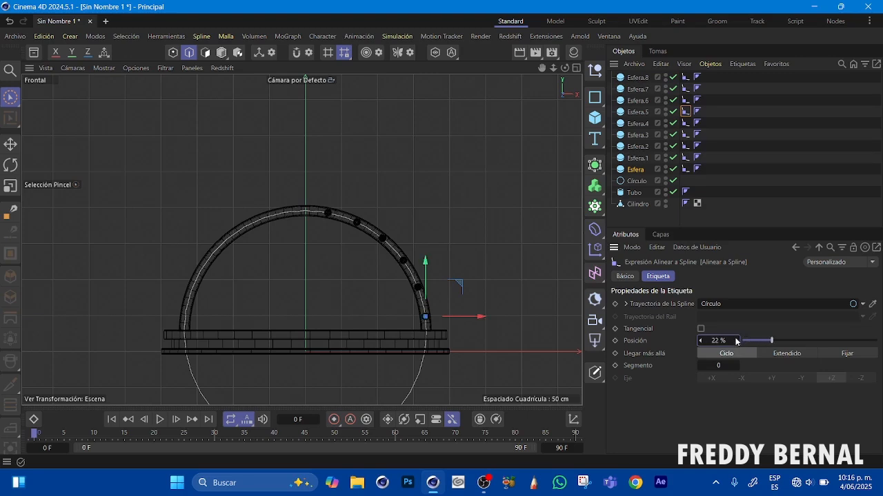
{"action": "left_click", "coordinate": [684, 100]}
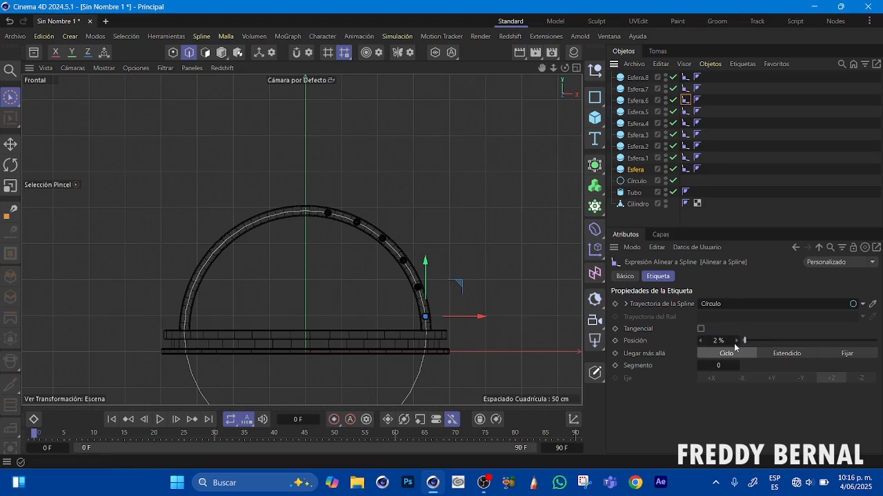
{"action": "scroll", "coordinate": [737, 343], "scroll_direction": "up", "scroll_amount": 8}
{"action": "scroll", "coordinate": [737, 342], "scroll_direction": "up", "scroll_amount": 9}
{"action": "scroll", "coordinate": [736, 342], "scroll_direction": "up", "scroll_amount": 7}
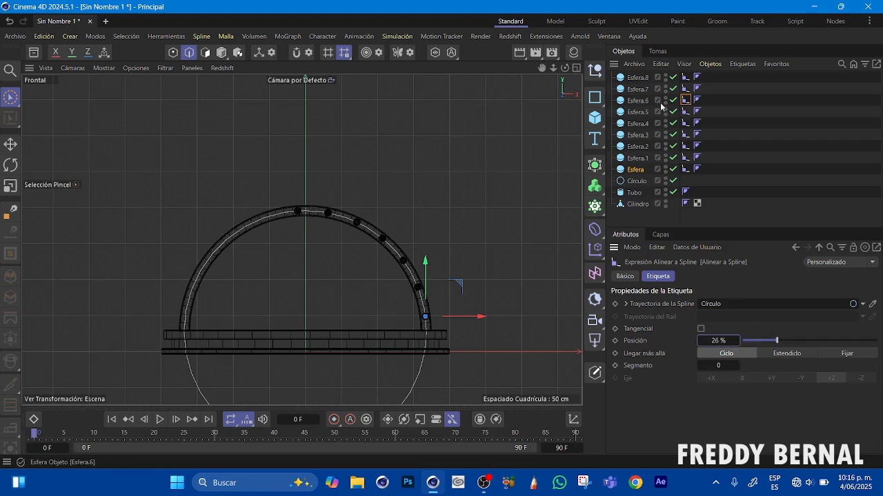
Set the spline position of Esfera.7 to 30% and of Esfera.8 to 34%.
{"action": "left_click", "coordinate": [684, 88]}
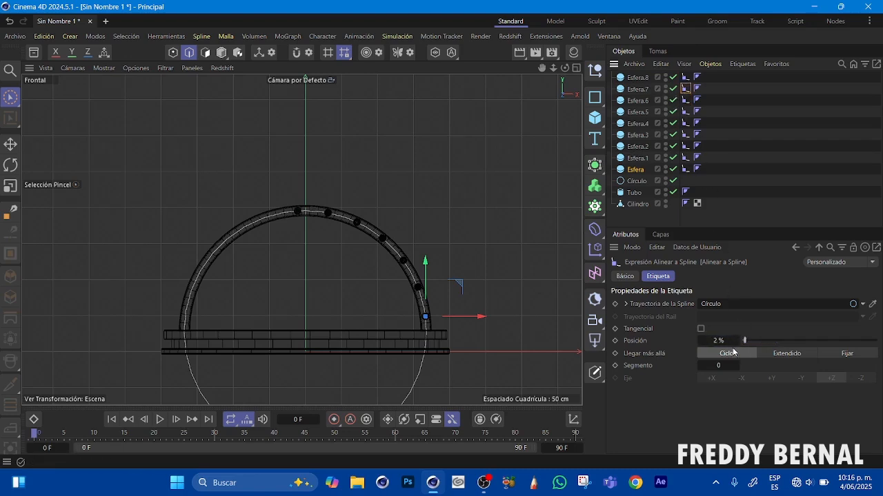
{"action": "scroll", "coordinate": [735, 341], "scroll_direction": "up", "scroll_amount": 4}
{"action": "scroll", "coordinate": [733, 340], "scroll_direction": "up", "scroll_amount": 19}
{"action": "scroll", "coordinate": [735, 340], "scroll_direction": "up", "scroll_amount": 5}
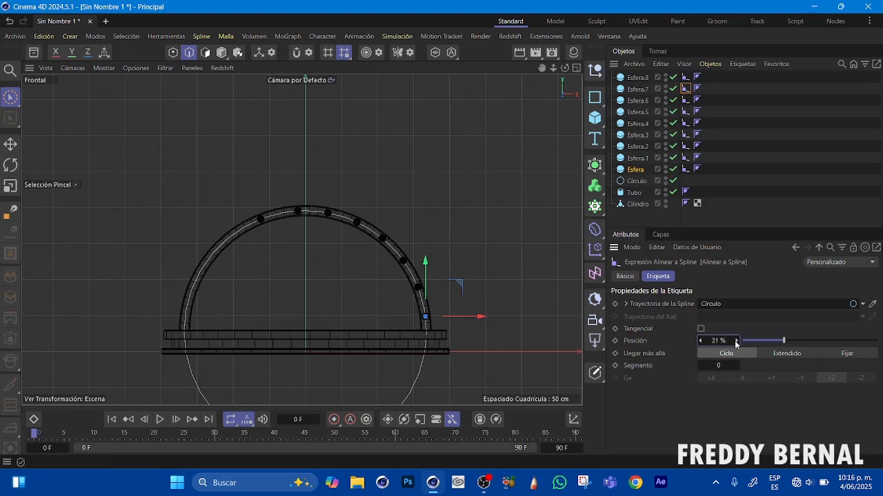
{"action": "left_click", "coordinate": [700, 342]}
{"action": "left_click", "coordinate": [685, 77]}
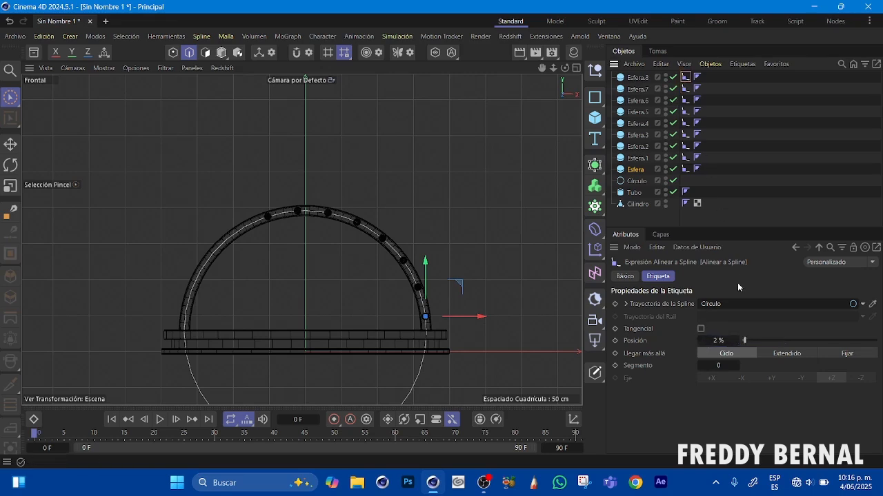
{"action": "scroll", "coordinate": [737, 342], "scroll_direction": "up", "scroll_amount": 20}
{"action": "scroll", "coordinate": [737, 342], "scroll_direction": "up", "scroll_amount": 12}
{"action": "scroll", "coordinate": [737, 343], "scroll_direction": "up", "scroll_amount": 1}
{"action": "left_click", "coordinate": [702, 341]}
Paste four more duplicates of Esfera.8 with its spline alignment.
{"action": "left_click", "coordinate": [637, 78]}
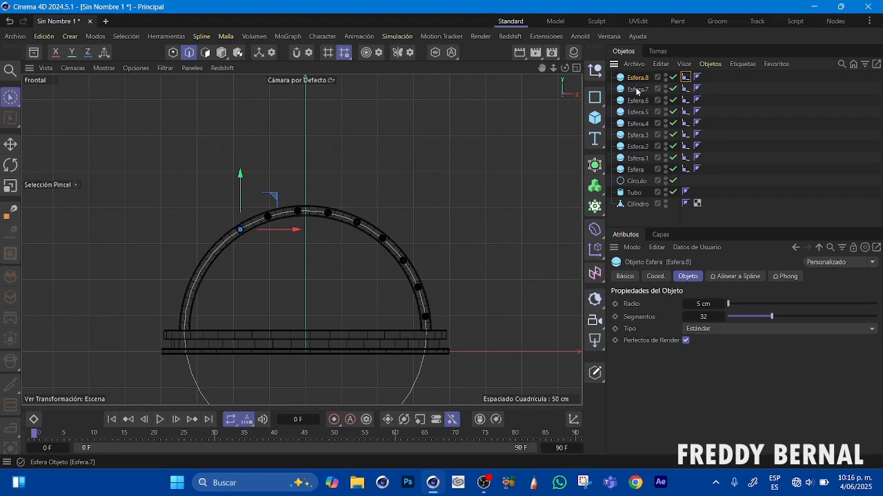
{"action": "key", "text": "ctrl+v"}
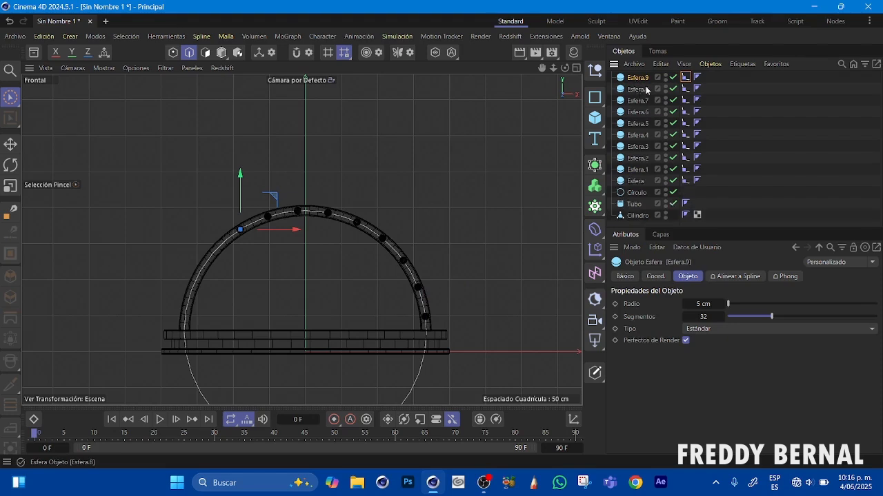
{"action": "key", "text": "ctrl+v"}
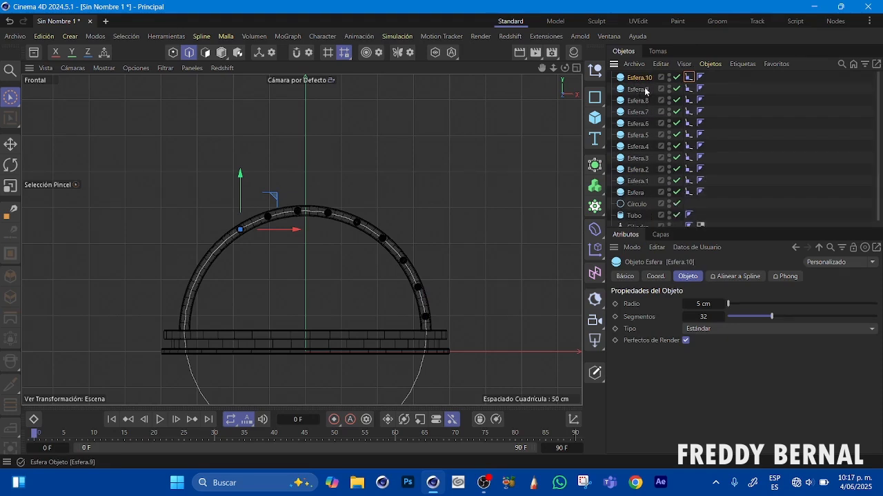
{"action": "key", "text": "ctrl+v"}
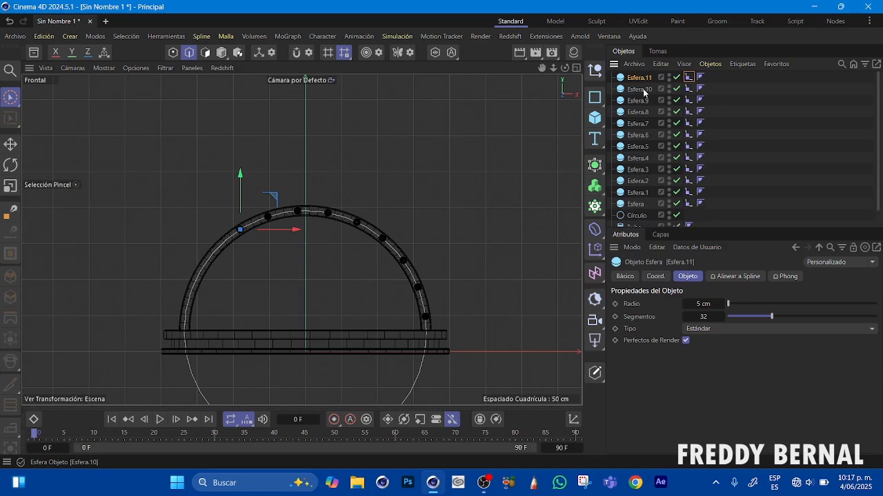
{"action": "key", "text": "ctrl+v"}
Set the spline position of Esfera.9 to 38% and of Esfera.10 to 42%.
{"action": "left_click", "coordinate": [688, 146]}
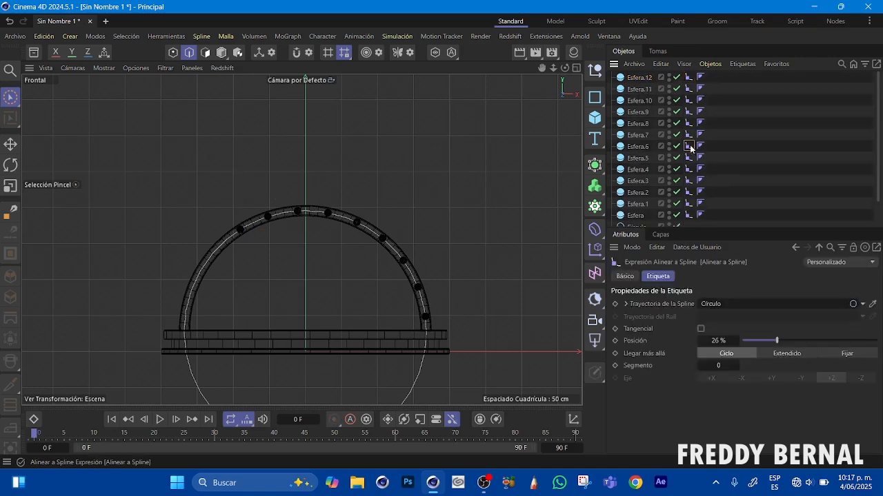
{"action": "left_click", "coordinate": [689, 135]}
{"action": "left_click", "coordinate": [689, 123]}
{"action": "left_click", "coordinate": [688, 112]}
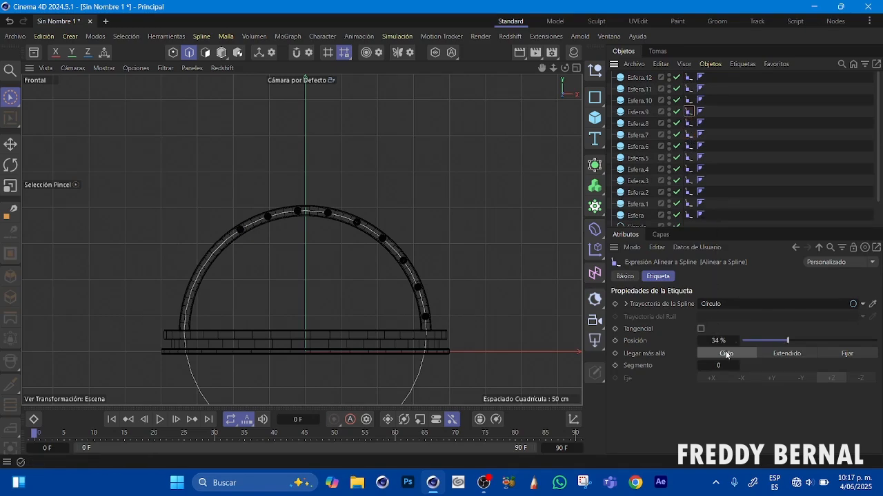
{"action": "double_click", "coordinate": [717, 341]}
{"action": "type", "text": "38"}
{"action": "key", "text": "Return"}
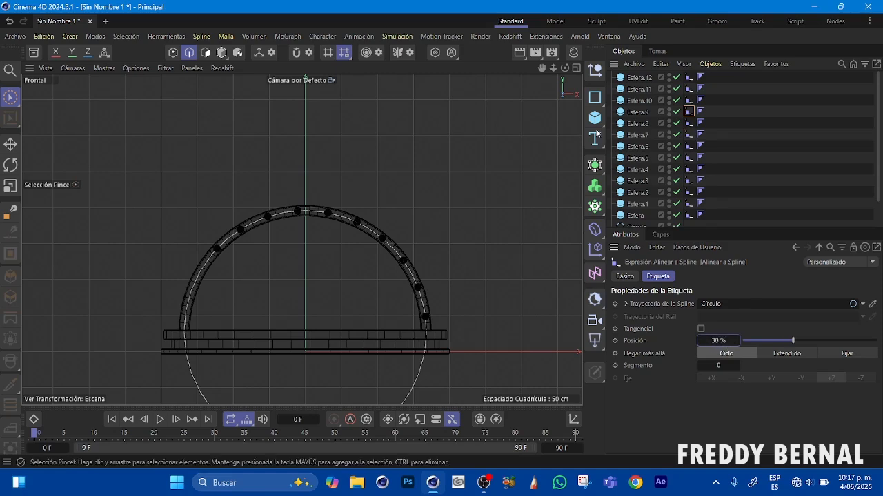
{"action": "left_click", "coordinate": [688, 100]}
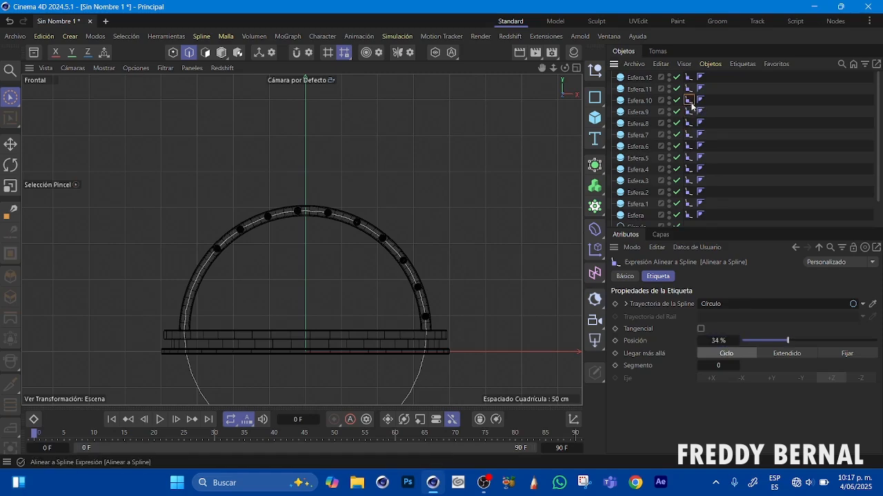
{"action": "double_click", "coordinate": [721, 339]}
{"action": "type", "text": "42"}
{"action": "key", "text": "Return"}
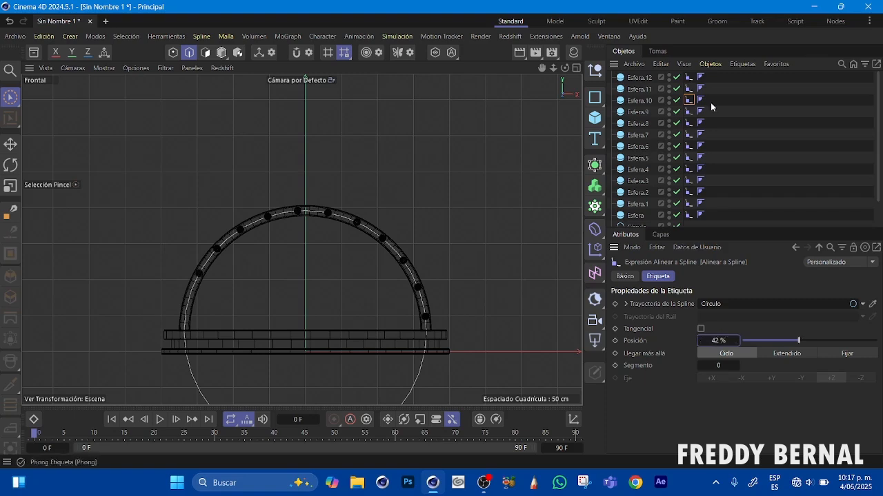
Set the spline position of Esfera.11 to 46% and of Esfera.12 to 50%.
{"action": "left_click", "coordinate": [689, 89]}
{"action": "double_click", "coordinate": [730, 337]}
{"action": "type", "text": "4"}
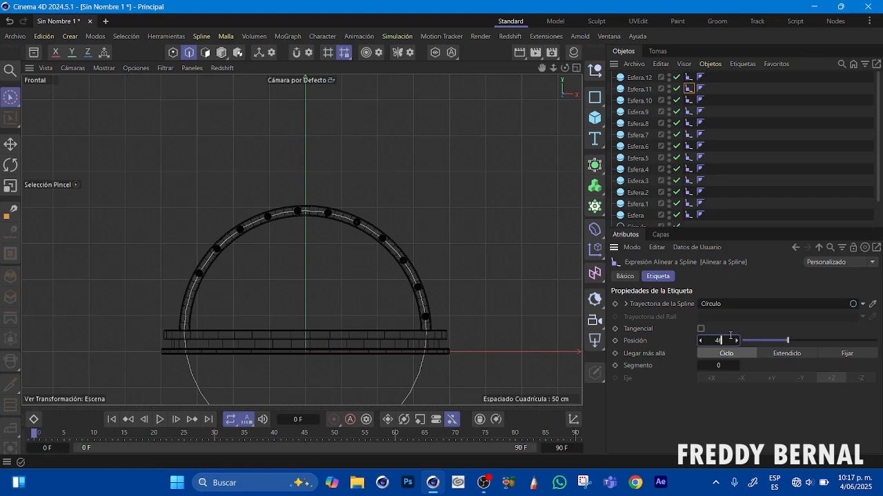
{"action": "type", "text": "6"}
{"action": "key", "text": "Return"}
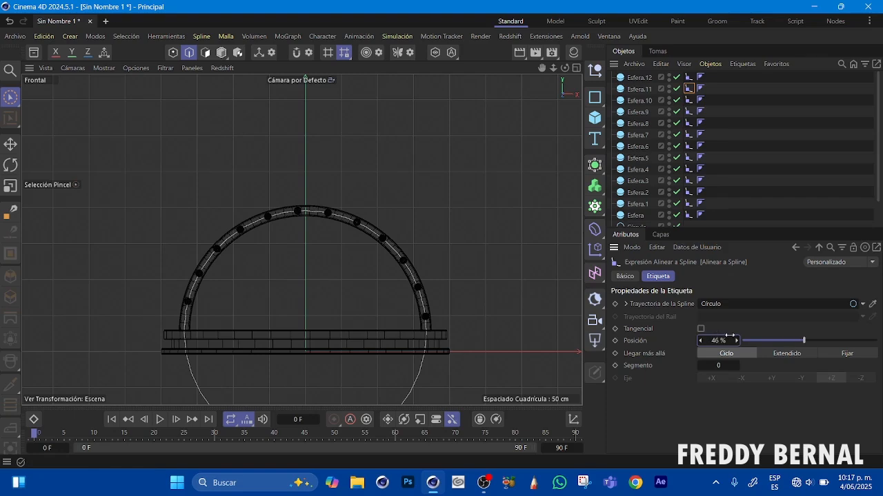
{"action": "left_click", "coordinate": [689, 77]}
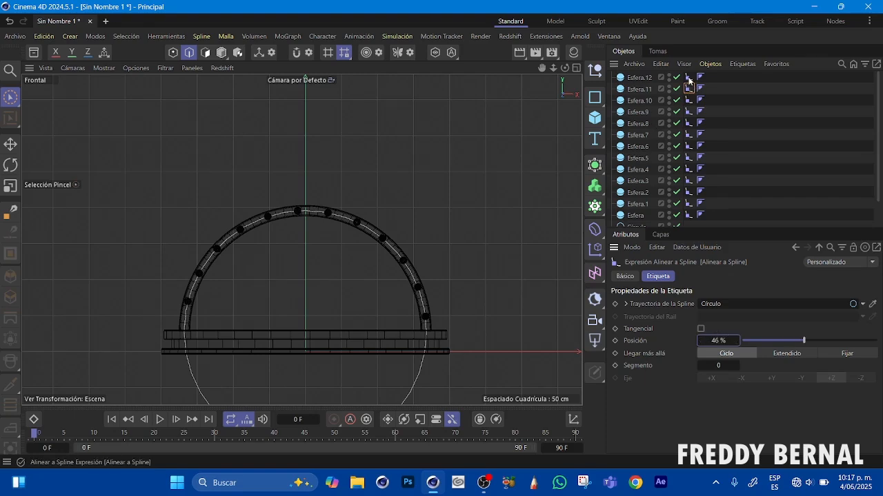
{"action": "double_click", "coordinate": [718, 341]}
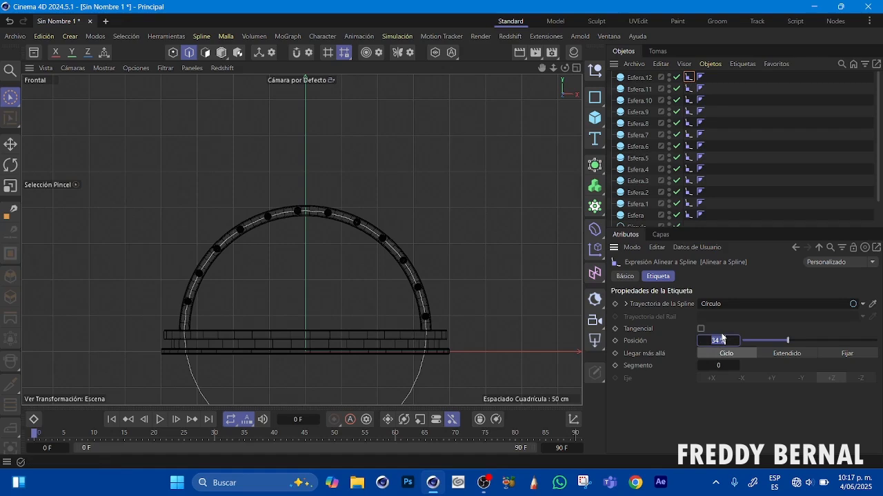
{"action": "type", "text": "50"}
{"action": "key", "text": "Return"}
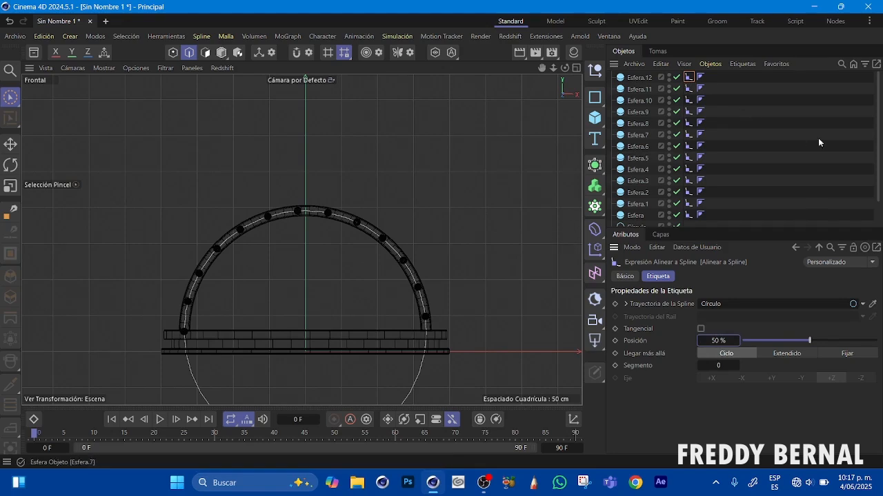
Group all the spheres together with the circle spline under one null.
{"action": "left_click_drag", "start_coordinate": [876, 132], "coordinate": [874, 195]}
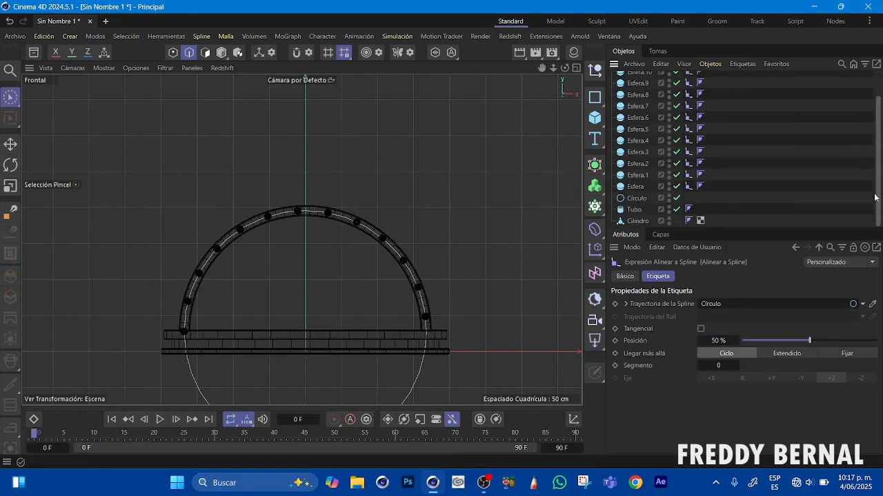
{"action": "left_click", "coordinate": [636, 198]}
{"action": "scroll", "coordinate": [879, 107], "scroll_direction": "up", "scroll_amount": 2}
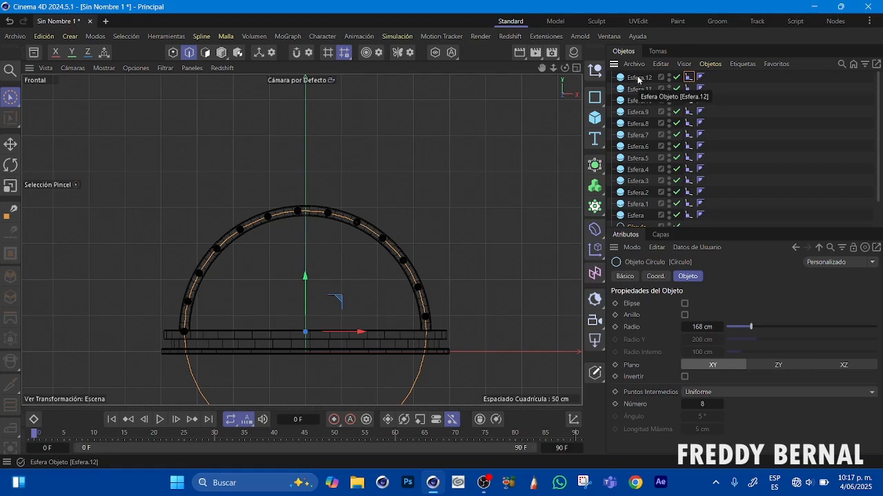
{"action": "left_click", "coordinate": [638, 79], "text": "shift"}
{"action": "left_click", "coordinate": [719, 66]}
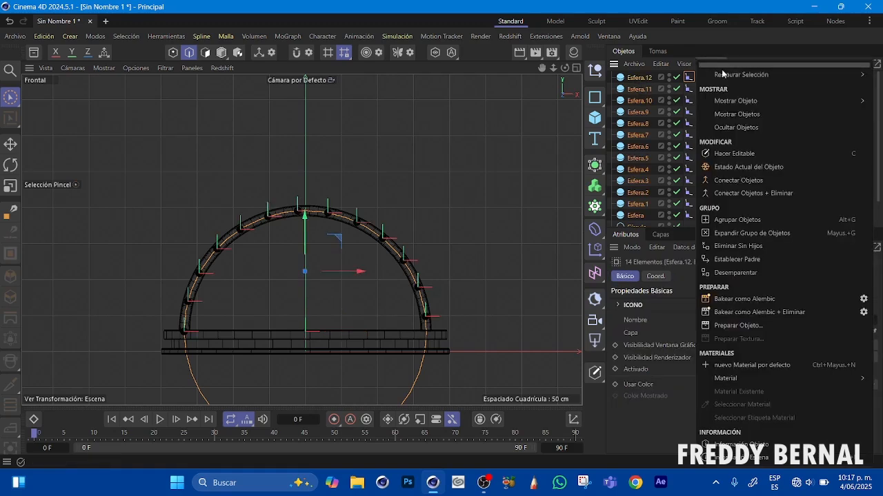
{"action": "left_click", "coordinate": [736, 220]}
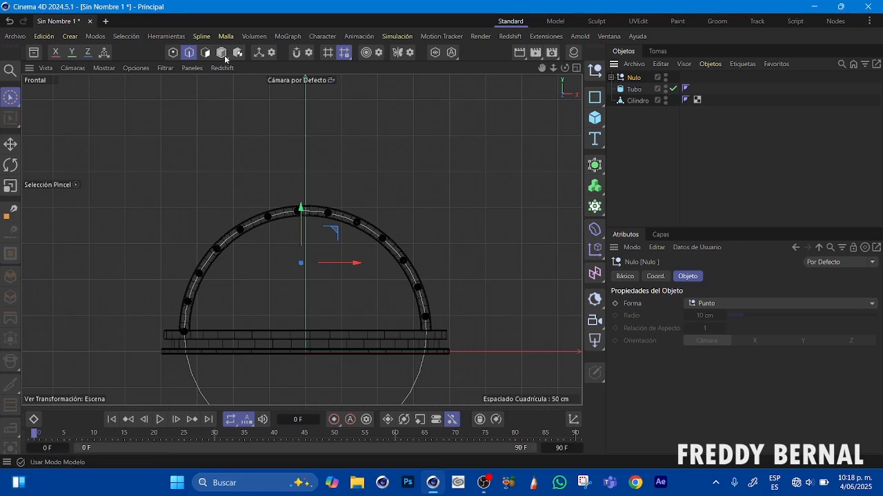
Lower the null's axis alone to the level of the podium's upper surface.
{"action": "left_click", "coordinate": [260, 53]}
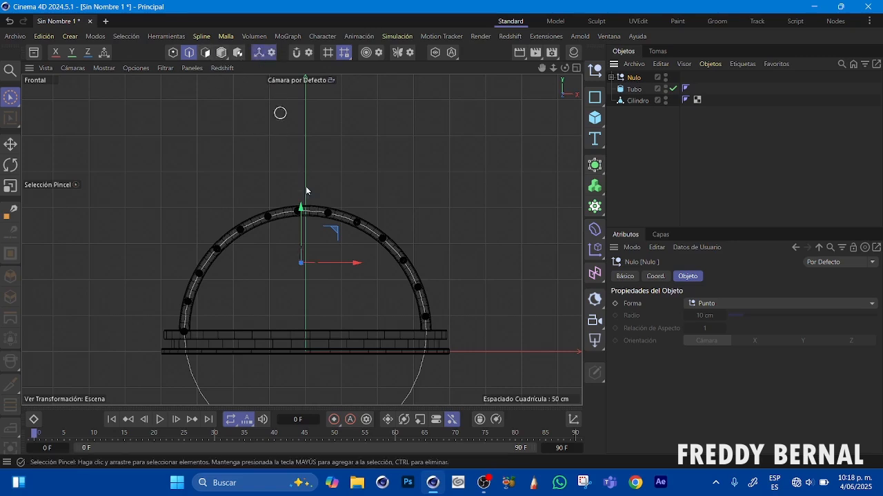
{"action": "left_click_drag", "start_coordinate": [301, 208], "coordinate": [309, 274]}
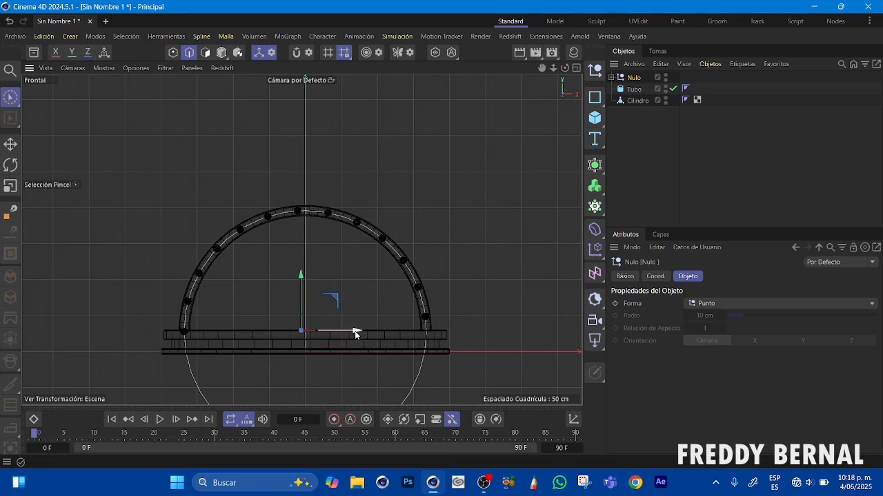
{"action": "left_click_drag", "start_coordinate": [356, 333], "coordinate": [357, 334]}
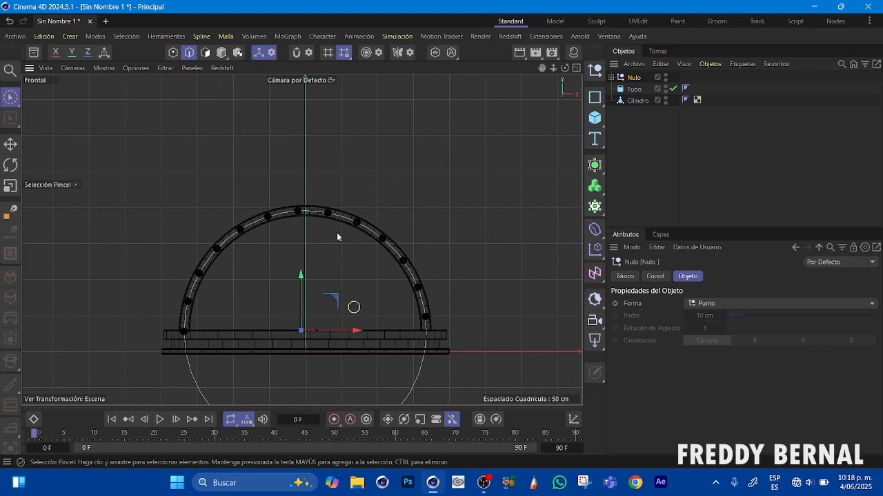
Shift the null along X to the vertical centre line, and nudge the half tube in X to line up with the spheres.
{"action": "left_click_drag", "start_coordinate": [355, 331], "coordinate": [366, 332]}
{"action": "left_click", "coordinate": [634, 89]}
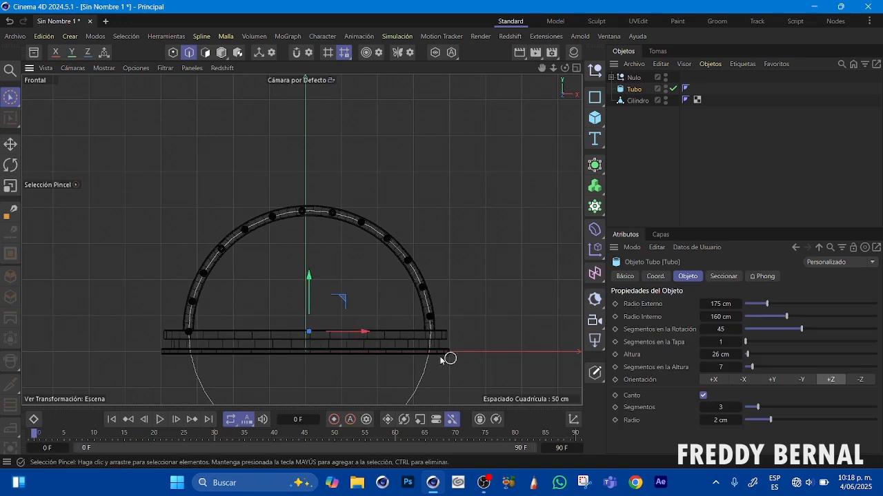
{"action": "left_click_drag", "start_coordinate": [362, 332], "coordinate": [365, 334]}
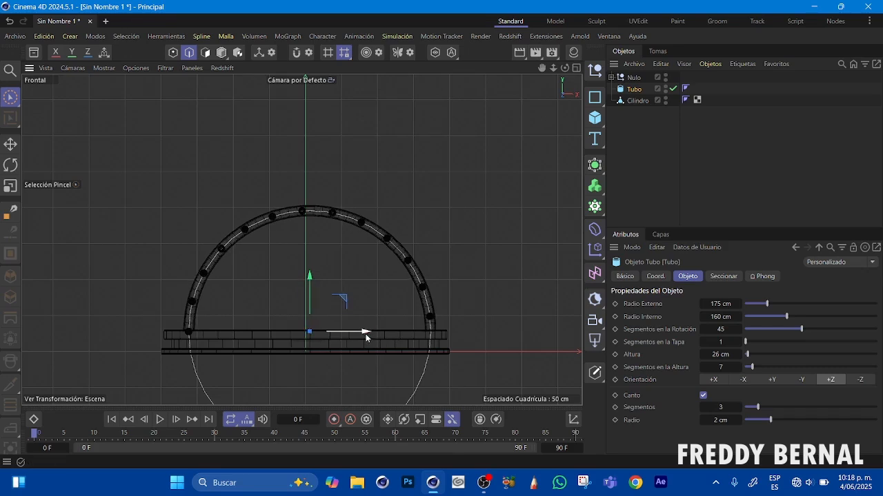
Move the sphere group along Z onto the half-tube arch in the perspective view.
{"action": "left_click", "coordinate": [630, 77]}
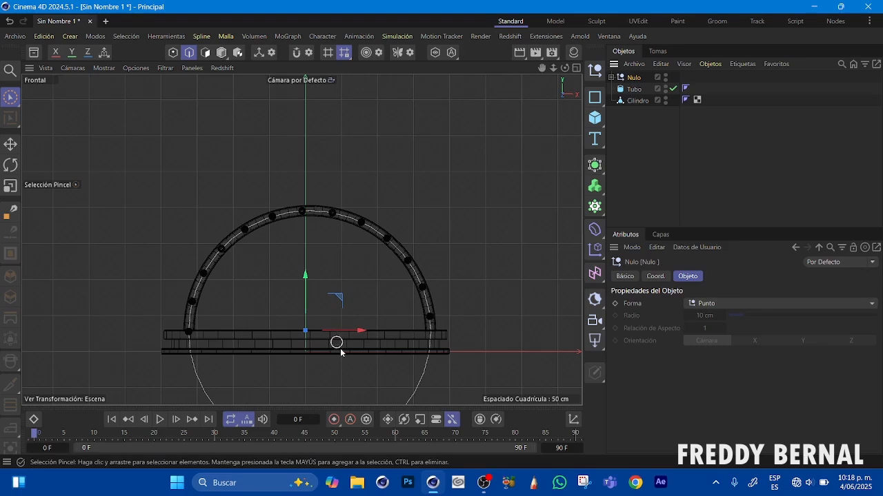
{"action": "left_click", "coordinate": [73, 68]}
{"action": "left_click", "coordinate": [97, 184]}
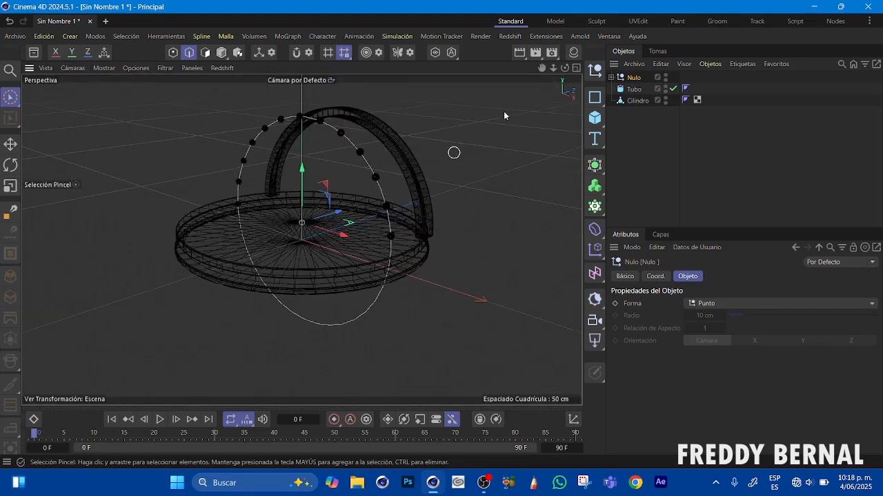
{"action": "left_click_drag", "start_coordinate": [339, 212], "coordinate": [367, 204]}
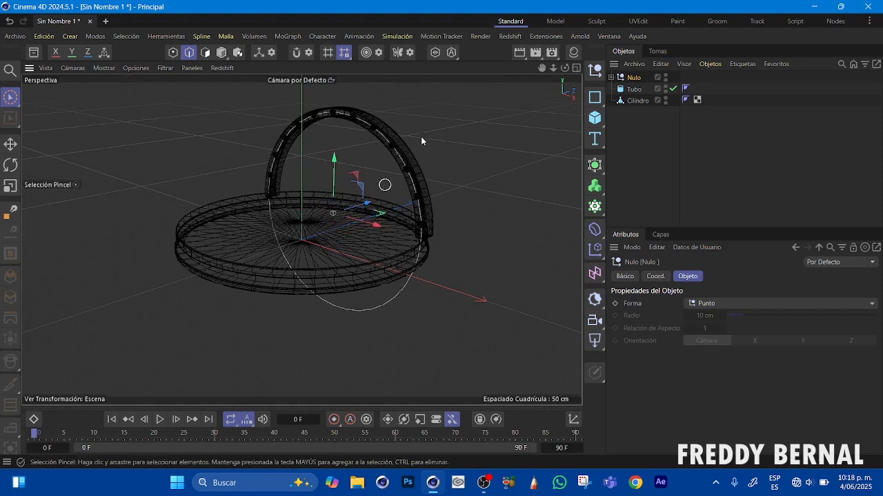
Shade the perspective view with lines and fine-tune the sphere group along Z so the spheres protrude from the arch's front face.
{"action": "left_click", "coordinate": [104, 68]}
{"action": "left_click", "coordinate": [138, 115]}
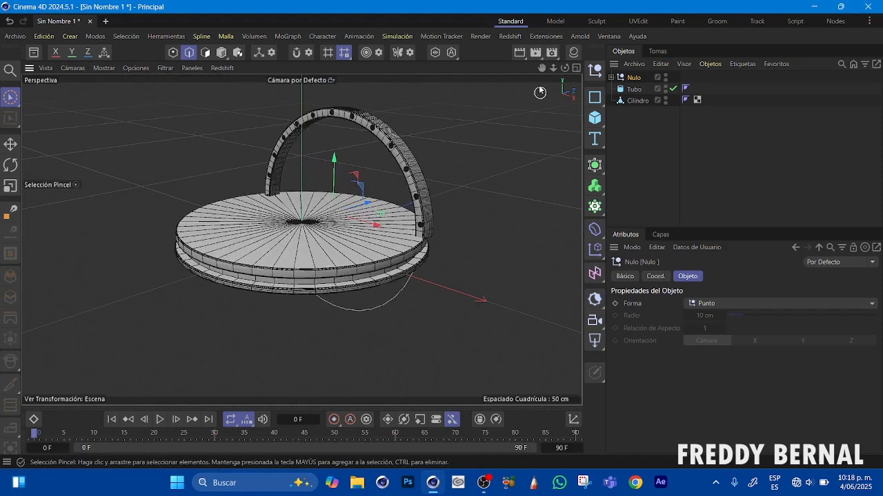
{"action": "left_click_drag", "start_coordinate": [541, 68], "coordinate": [517, 132]}
{"action": "left_click_drag", "start_coordinate": [553, 67], "coordinate": [581, 62]}
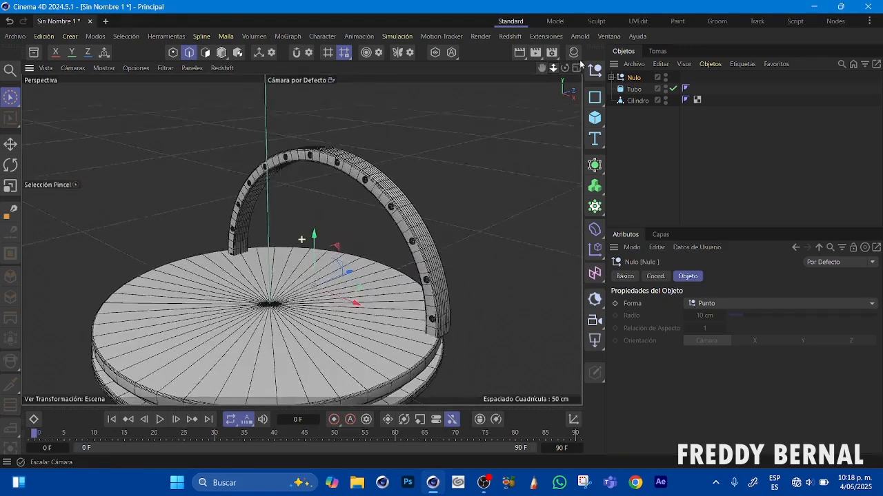
{"action": "left_click_drag", "start_coordinate": [347, 277], "coordinate": [347, 278]}
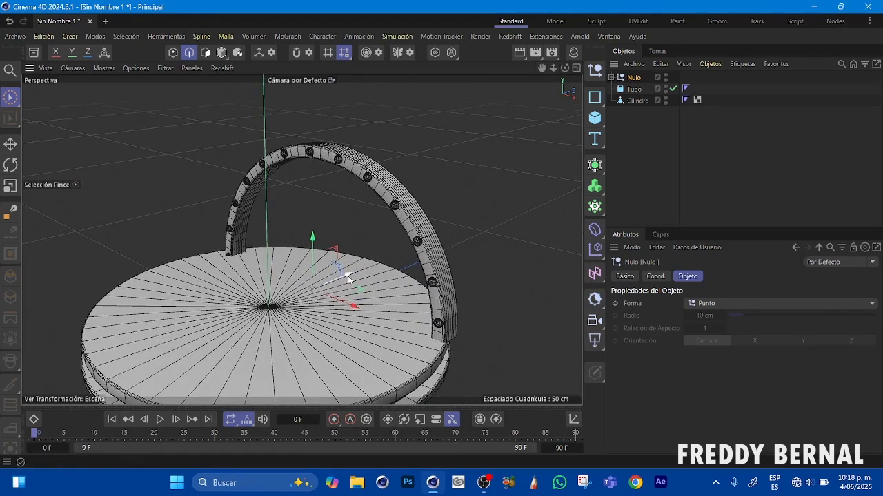
Rotate the sphere group's null to a bank angle (R.B) of 4° so the spheres sit evenly along the arch.
{"action": "left_click_drag", "start_coordinate": [553, 67], "coordinate": [538, 38]}
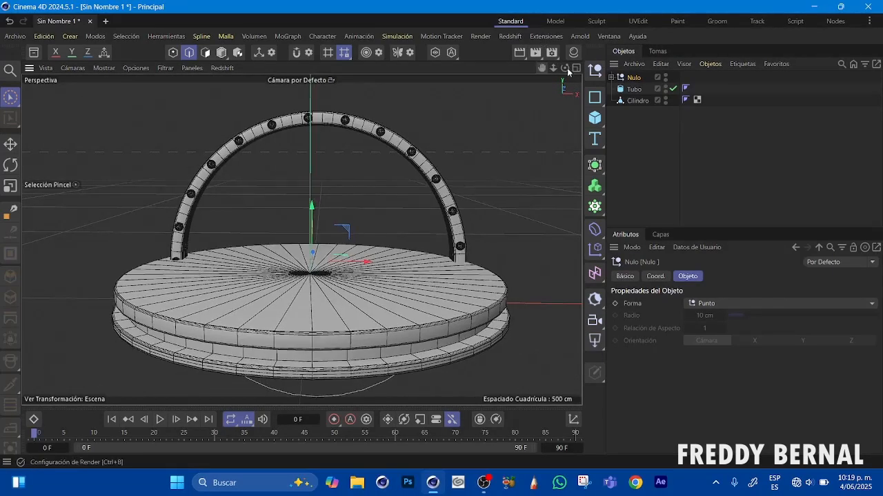
{"action": "mouse_move", "coordinate": [565, 69]}
{"action": "left_mouse_down"}
{"action": "mouse_move", "coordinate": [607, 76]}
{"action": "mouse_move", "coordinate": [562, 90]}
{"action": "mouse_move", "coordinate": [564, 61]}
{"action": "mouse_move", "coordinate": [558, 65]}
{"action": "left_mouse_up"}
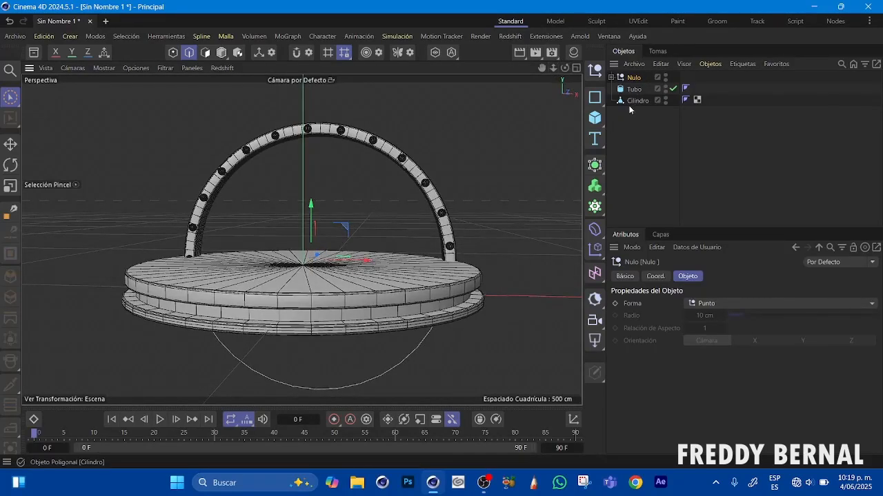
{"action": "left_click", "coordinate": [656, 276]}
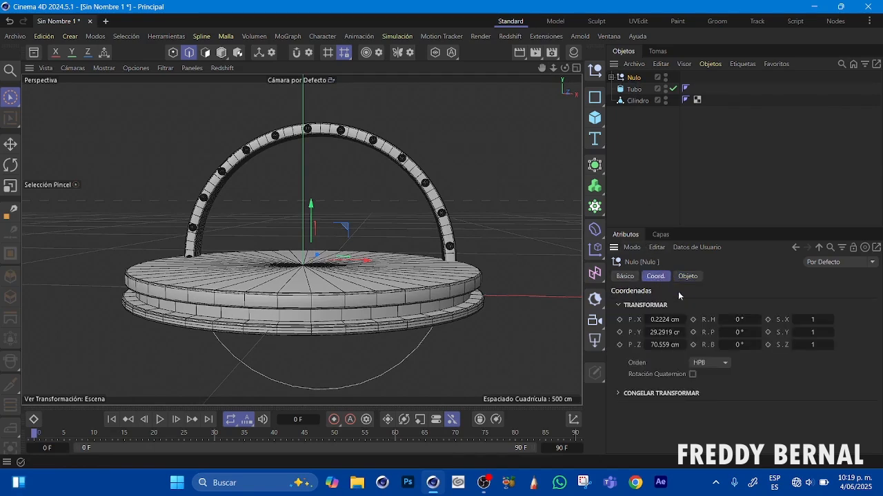
{"action": "left_click_drag", "start_coordinate": [738, 320], "coordinate": [743, 324]}
{"action": "left_click", "coordinate": [738, 333]}
{"action": "left_click_drag", "start_coordinate": [740, 332], "coordinate": [743, 344]}
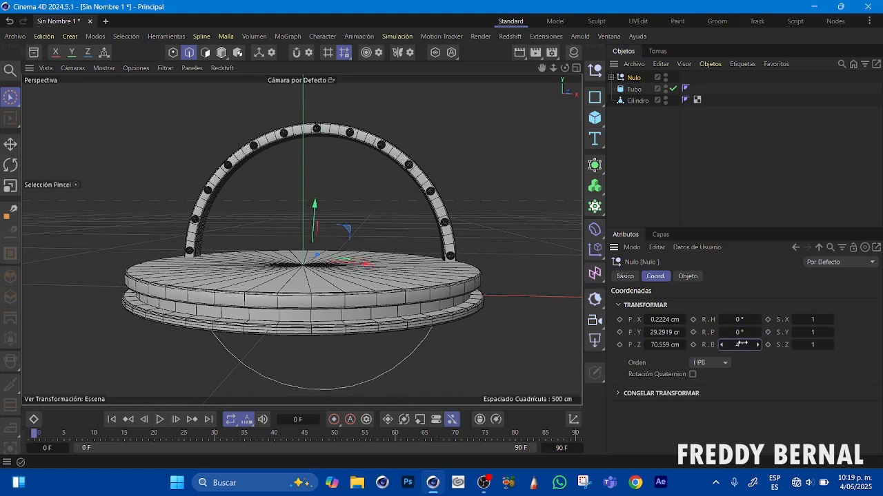
Add a torus around the podium with a ring radius of 203 cm and a tube radius of 6 cm.
{"action": "mouse_move", "coordinate": [564, 68]}
{"action": "left_mouse_down"}
{"action": "mouse_move", "coordinate": [642, 74]}
{"action": "mouse_move", "coordinate": [549, 76]}
{"action": "mouse_move", "coordinate": [564, 71]}
{"action": "mouse_move", "coordinate": [511, 55]}
{"action": "mouse_move", "coordinate": [522, 53]}
{"action": "mouse_move", "coordinate": [585, 67]}
{"action": "mouse_move", "coordinate": [507, 80]}
{"action": "mouse_move", "coordinate": [566, 78]}
{"action": "mouse_move", "coordinate": [556, 83]}
{"action": "mouse_move", "coordinate": [497, 82]}
{"action": "mouse_move", "coordinate": [568, 72]}
{"action": "mouse_move", "coordinate": [564, 82]}
{"action": "left_mouse_up"}
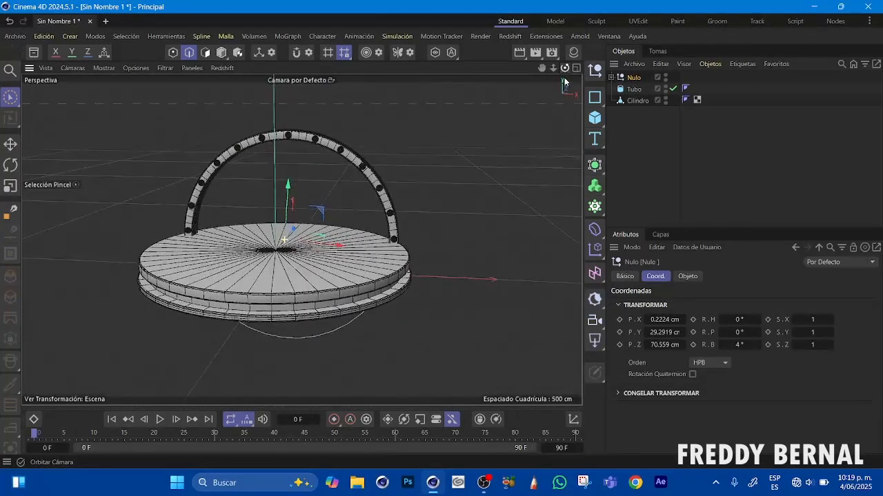
{"action": "left_click", "coordinate": [595, 118]}
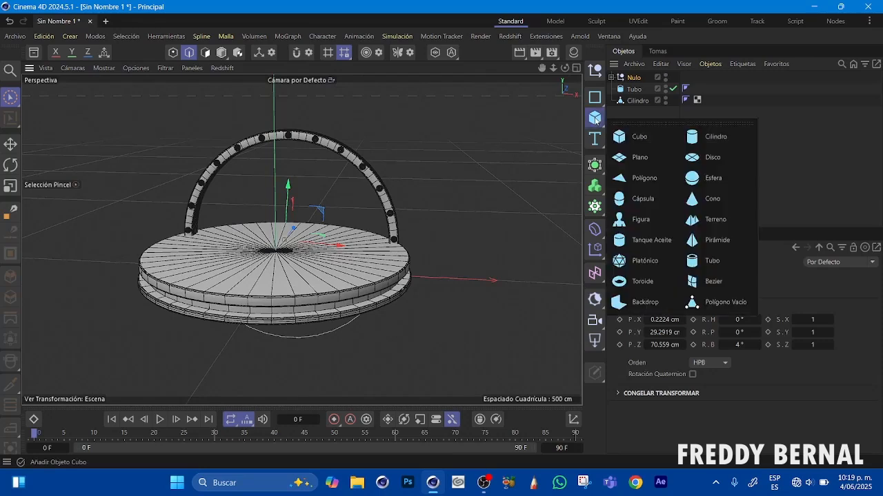
{"action": "left_click", "coordinate": [634, 283]}
{"action": "left_click_drag", "start_coordinate": [565, 67], "coordinate": [566, 102]}
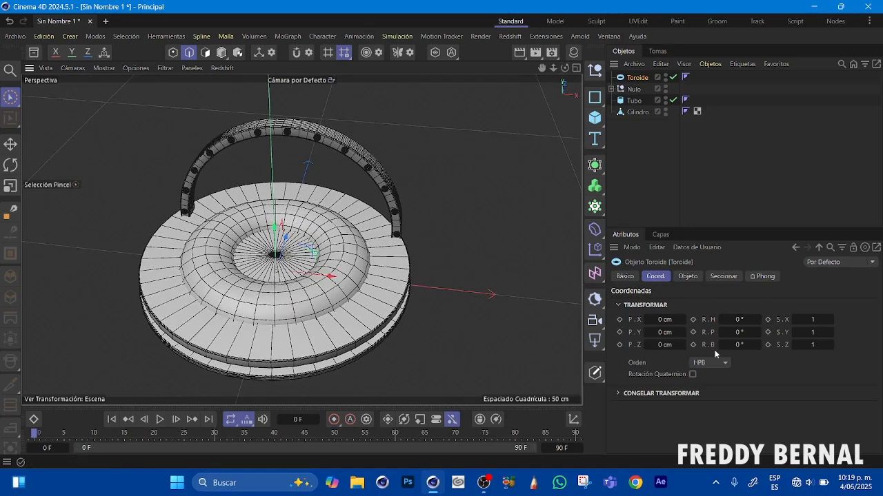
{"action": "left_click", "coordinate": [687, 277]}
{"action": "mouse_move", "coordinate": [746, 306]}
{"action": "left_mouse_down"}
{"action": "mouse_move", "coordinate": [755, 306]}
{"action": "mouse_move", "coordinate": [747, 331]}
{"action": "mouse_move", "coordinate": [761, 308]}
{"action": "left_mouse_up"}
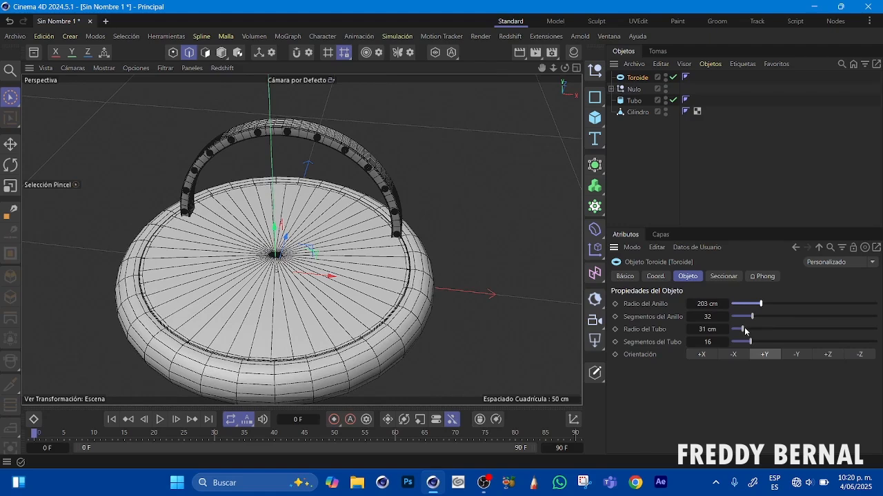
{"action": "left_click_drag", "start_coordinate": [745, 330], "coordinate": [733, 330]}
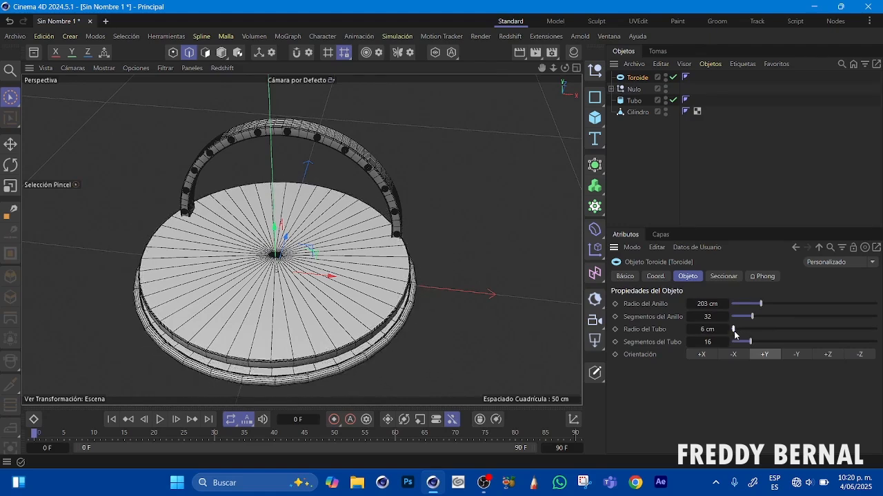
Raise the torus along Y to the groove between the podium's two tiers.
{"action": "left_click_drag", "start_coordinate": [275, 228], "coordinate": [273, 218]}
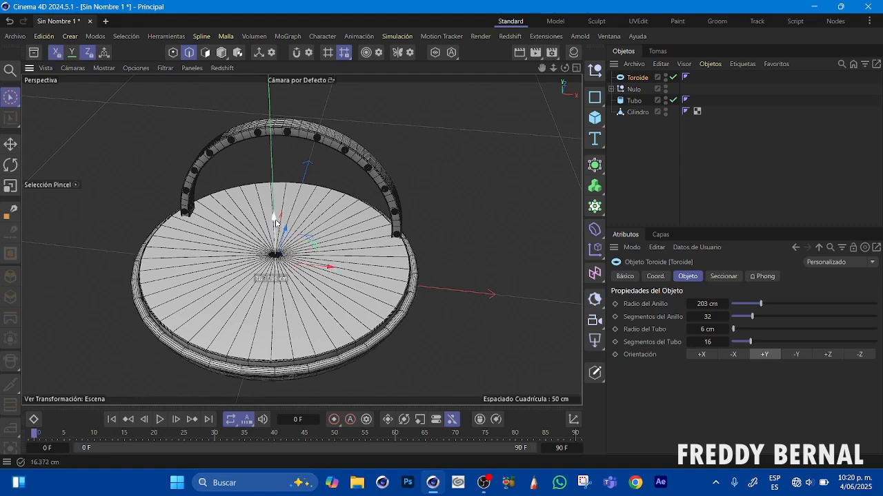
{"action": "left_click_drag", "start_coordinate": [564, 68], "coordinate": [383, 197]}
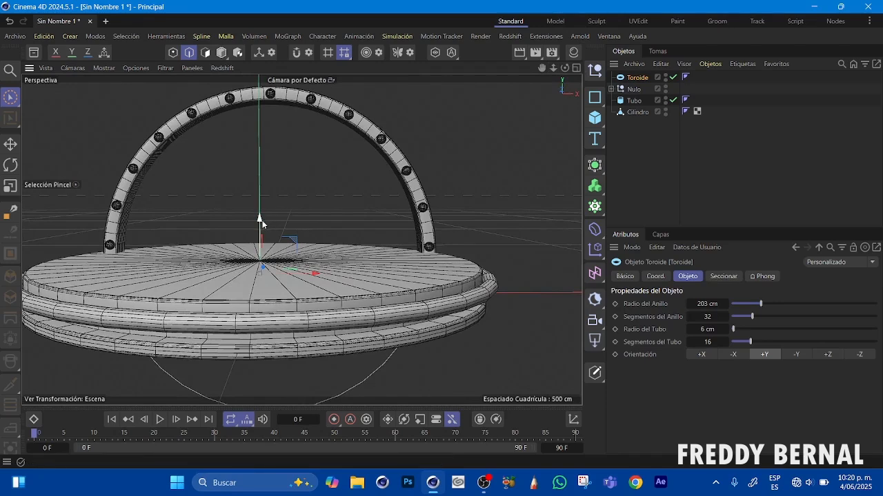
{"action": "left_click_drag", "start_coordinate": [262, 220], "coordinate": [262, 227]}
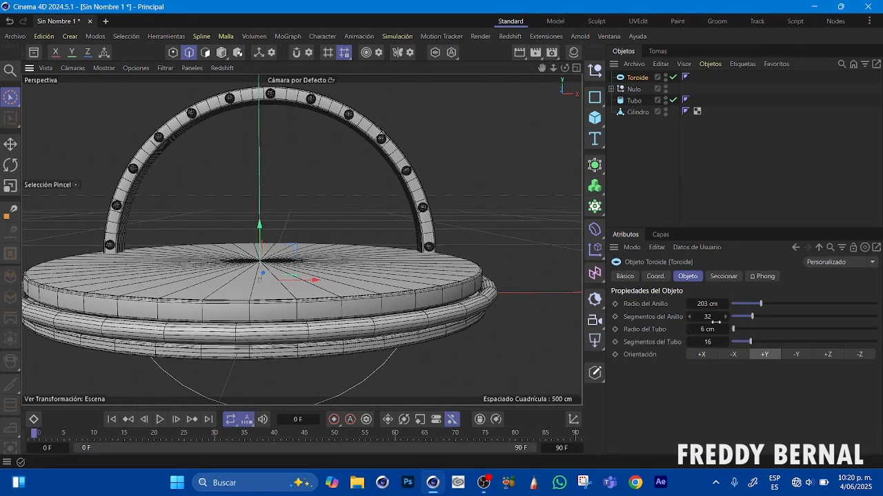
Fit the torus into the groove between the tiers with a 195 cm ring radius, and set its tube segments to 40.
{"action": "left_click", "coordinate": [691, 305]}
{"action": "left_click", "coordinate": [690, 304]}
{"action": "left_click", "coordinate": [690, 304]}
{"action": "left_click", "coordinate": [690, 305]}
{"action": "left_click", "coordinate": [690, 304]}
{"action": "left_click", "coordinate": [690, 304]}
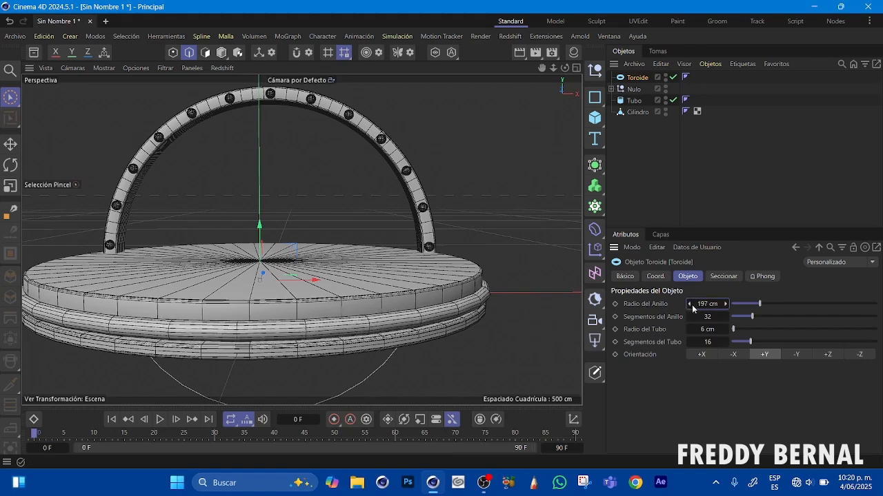
{"action": "left_click", "coordinate": [691, 305]}
{"action": "left_click_drag", "start_coordinate": [263, 224], "coordinate": [262, 226]}
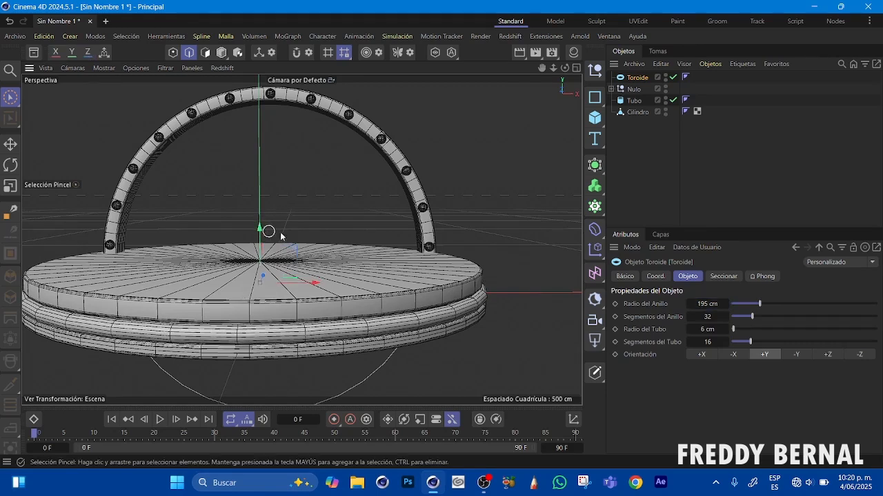
{"action": "left_click_drag", "start_coordinate": [552, 68], "coordinate": [544, 90]}
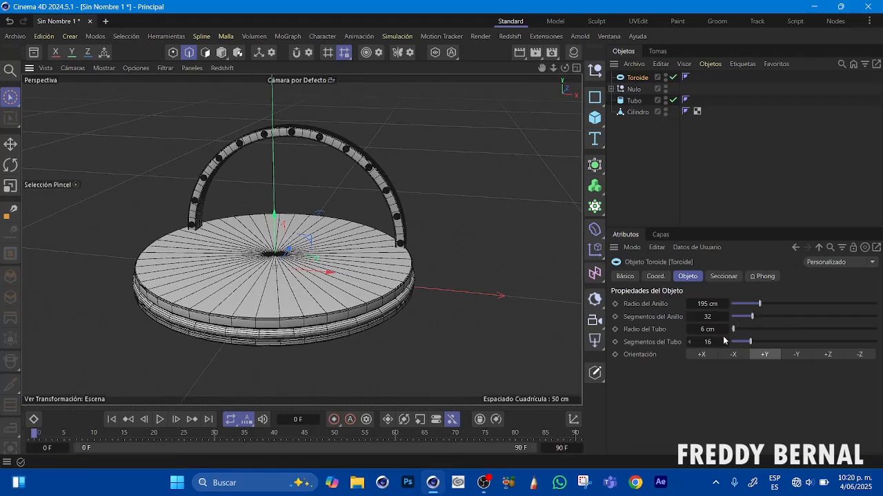
{"action": "left_click_drag", "start_coordinate": [746, 343], "coordinate": [787, 339]}
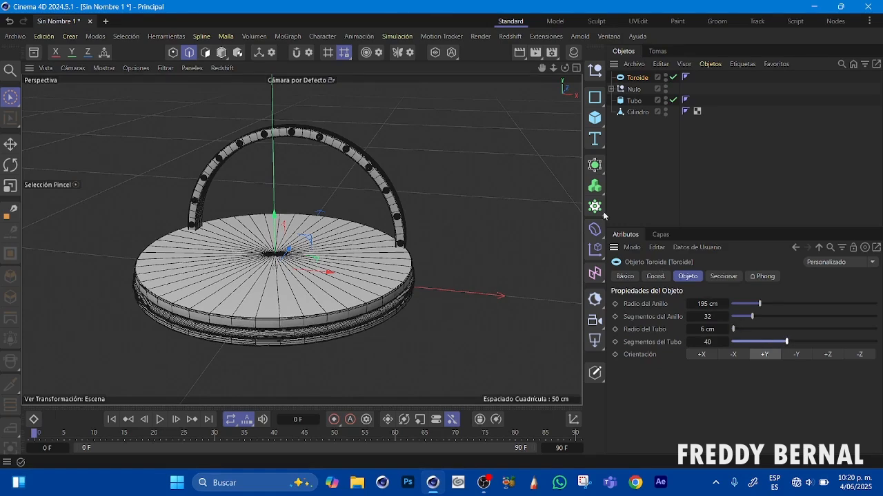
Add a rectangle spline 162 cm wide and 97 cm high, and raise it about 108 cm along Y above the podium.
{"action": "mouse_move", "coordinate": [565, 68]}
{"action": "left_mouse_down"}
{"action": "mouse_move", "coordinate": [642, 55]}
{"action": "mouse_move", "coordinate": [518, 68]}
{"action": "mouse_move", "coordinate": [586, 42]}
{"action": "mouse_move", "coordinate": [542, 68]}
{"action": "mouse_move", "coordinate": [561, 90]}
{"action": "mouse_move", "coordinate": [567, 72]}
{"action": "left_mouse_up"}
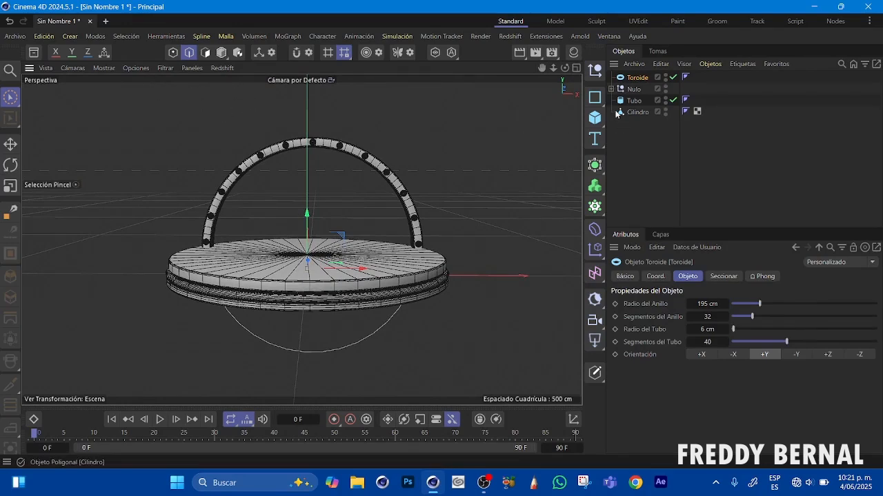
{"action": "left_click", "coordinate": [594, 98]}
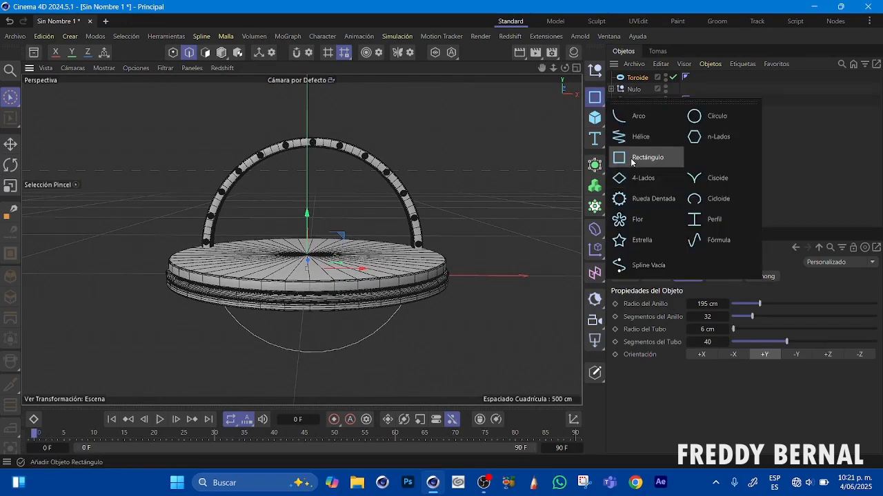
{"action": "left_click", "coordinate": [655, 158]}
{"action": "left_click_drag", "start_coordinate": [559, 72], "coordinate": [519, 82]}
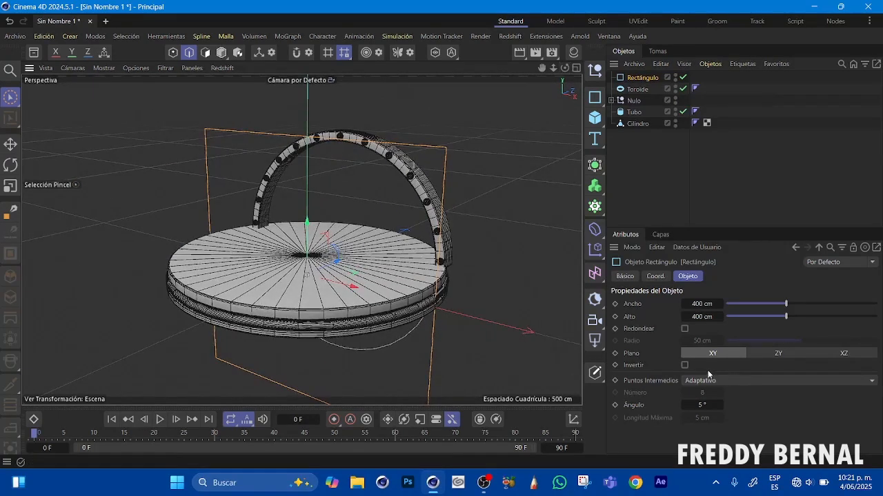
{"action": "left_click_drag", "start_coordinate": [784, 306], "coordinate": [751, 320]}
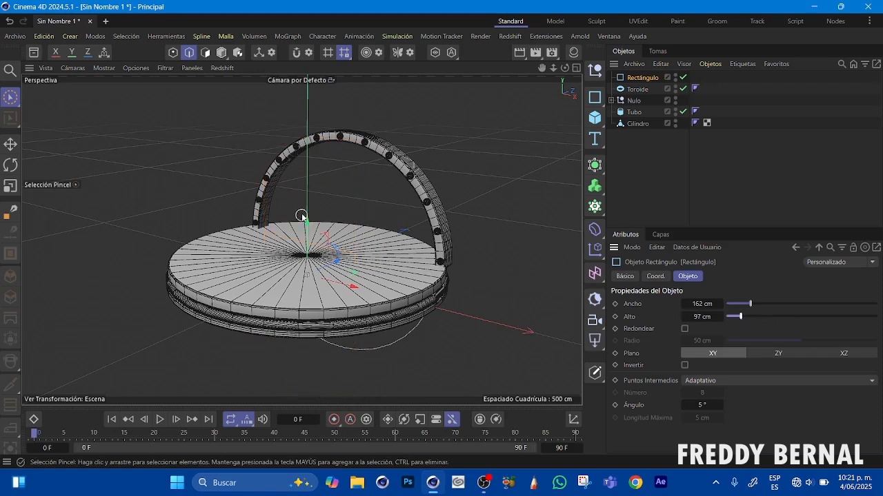
{"action": "left_click_drag", "start_coordinate": [307, 215], "coordinate": [306, 147]}
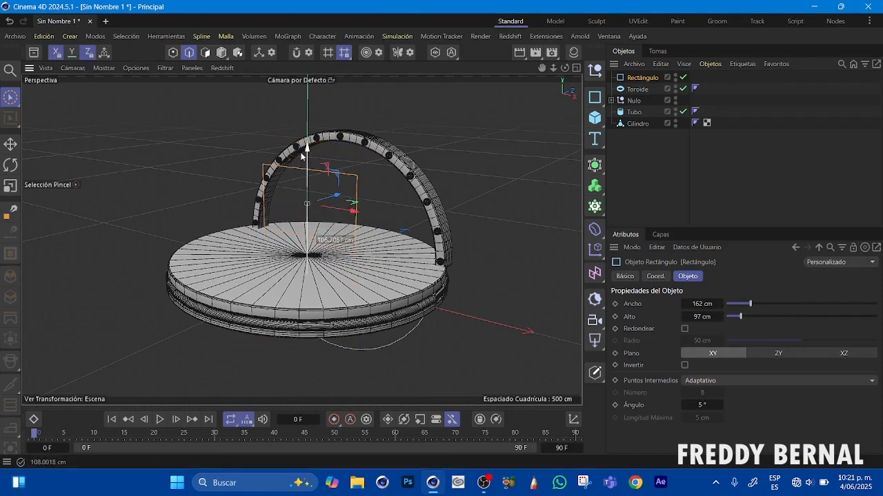
In the front view, resize the rectangle to 86 by 63 cm and place it just above the podium's left half.
{"action": "left_click", "coordinate": [78, 72]}
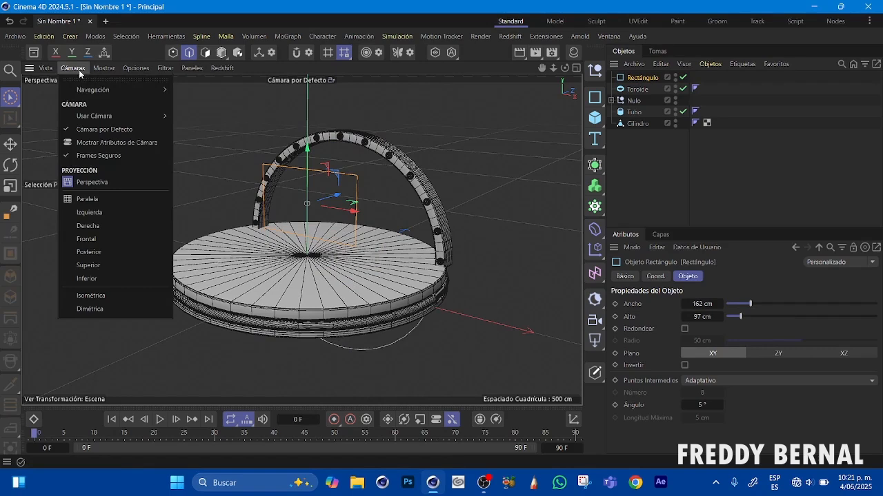
{"action": "left_click", "coordinate": [87, 239]}
{"action": "left_click_drag", "start_coordinate": [553, 69], "coordinate": [547, 159]}
{"action": "left_click_drag", "start_coordinate": [360, 230], "coordinate": [292, 243]}
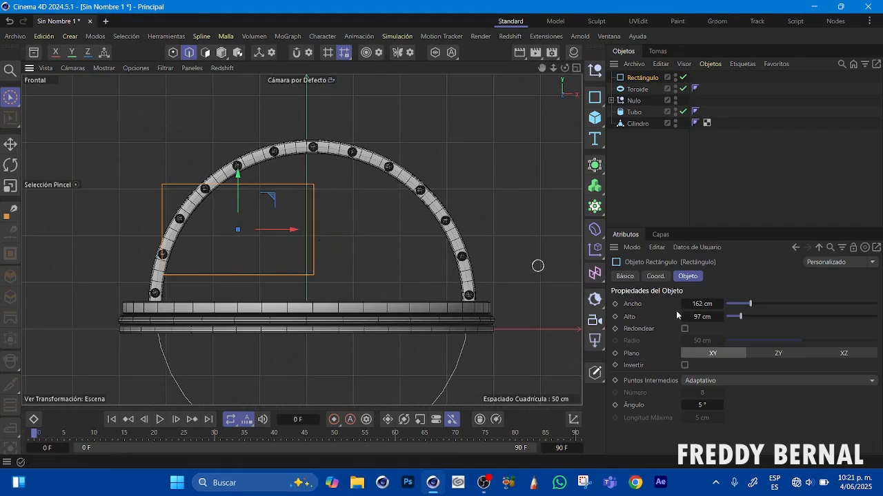
{"action": "mouse_move", "coordinate": [750, 304]}
{"action": "left_mouse_down"}
{"action": "mouse_move", "coordinate": [741, 318]}
{"action": "mouse_move", "coordinate": [738, 304]}
{"action": "left_mouse_up"}
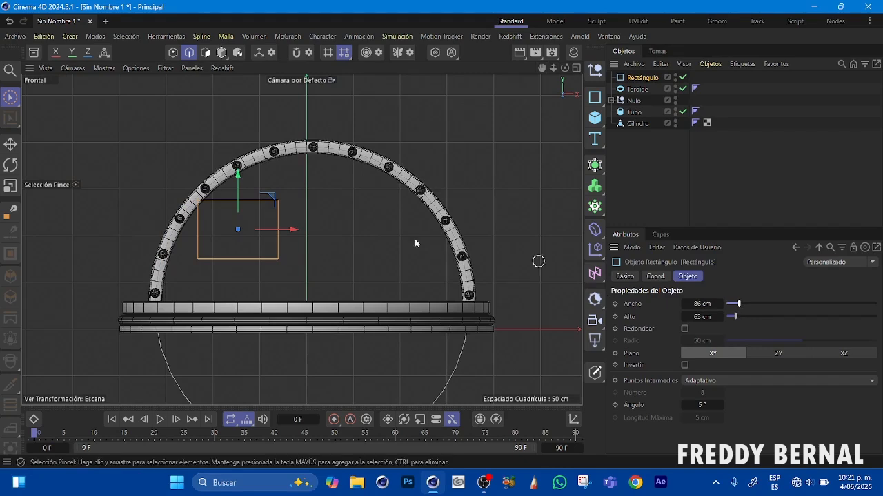
{"action": "left_click_drag", "start_coordinate": [237, 171], "coordinate": [237, 213]}
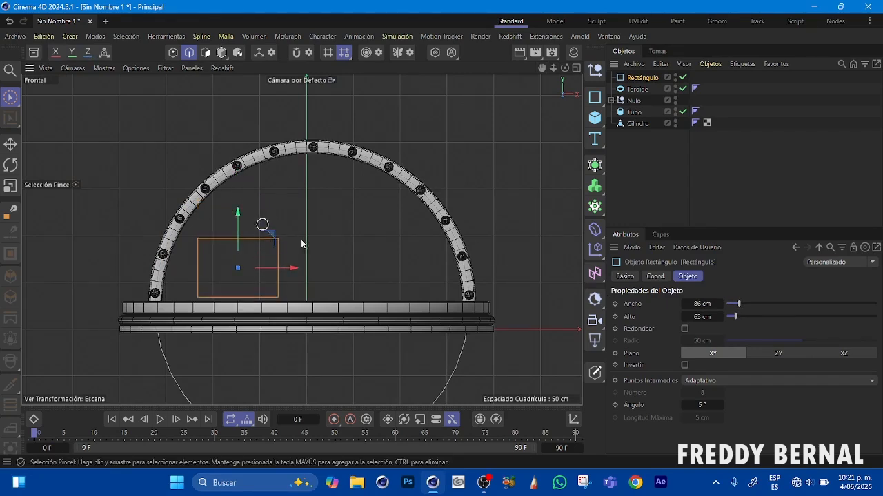
Round the rectangle's corners to a 20 cm radius and widen it to 103 cm, resting on the podium's upper surface.
{"action": "left_click", "coordinate": [685, 329]}
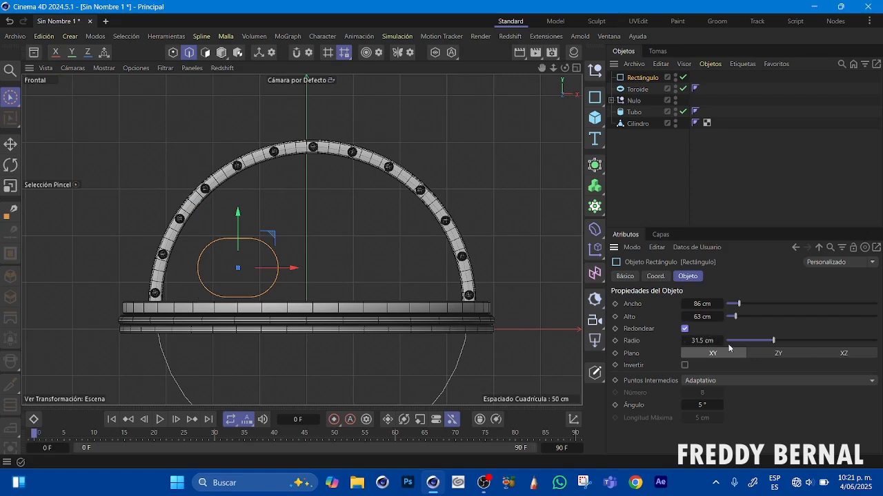
{"action": "left_click_drag", "start_coordinate": [771, 339], "coordinate": [757, 341]}
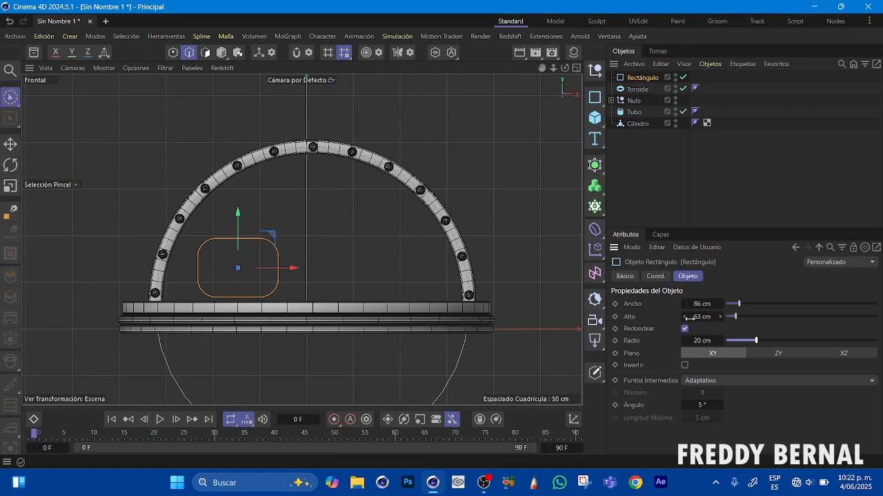
{"action": "left_click_drag", "start_coordinate": [739, 307], "coordinate": [741, 308]}
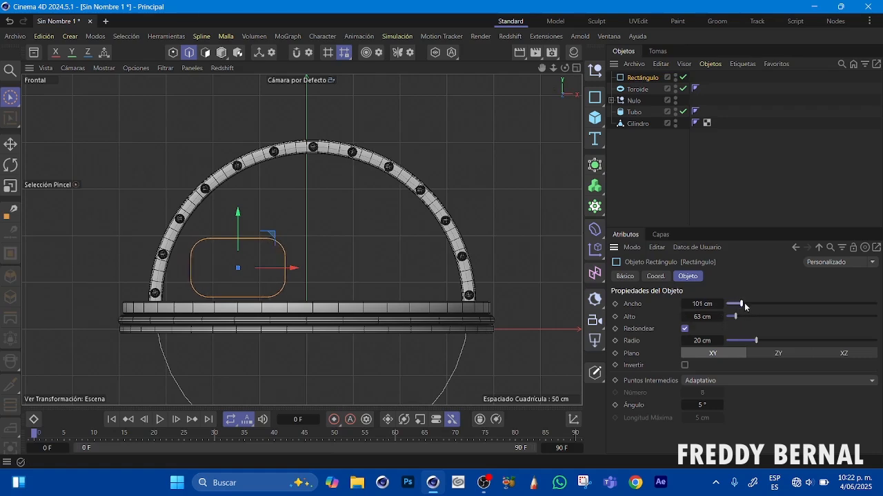
{"action": "left_click", "coordinate": [721, 304]}
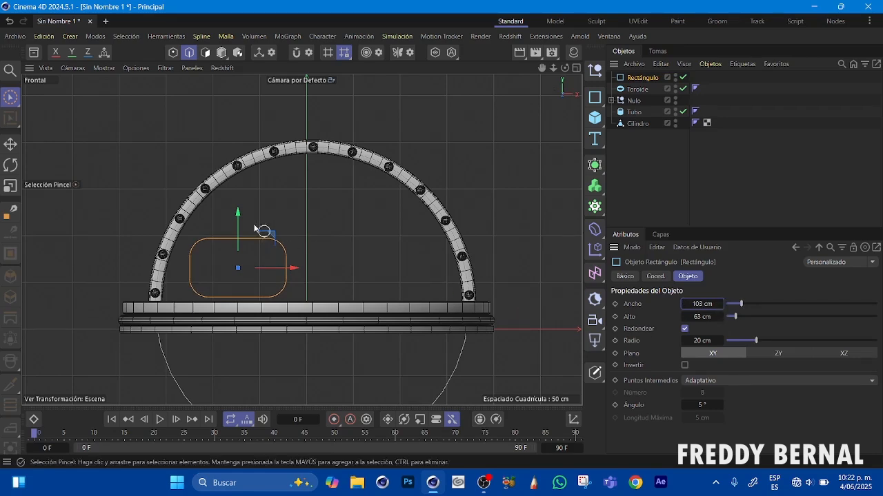
{"action": "left_click_drag", "start_coordinate": [238, 229], "coordinate": [242, 233]}
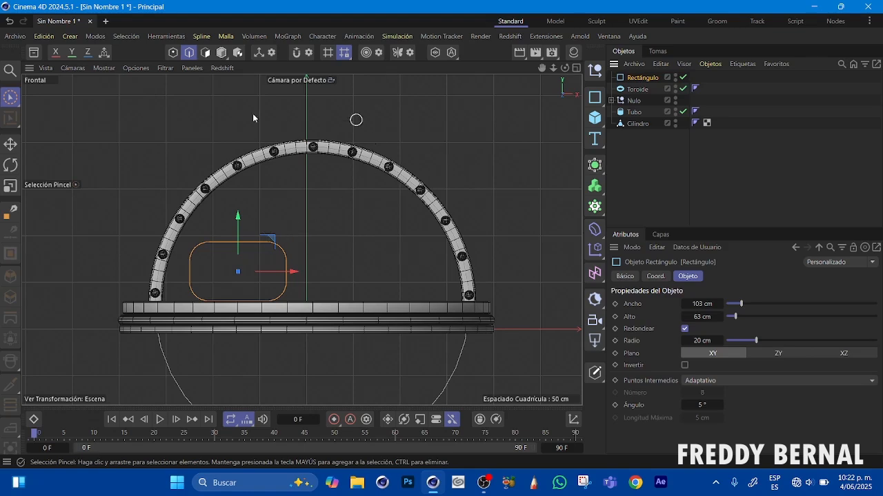
Extrude the rounded rectangle by nesting it in an Extrude object, and return to the perspective view.
{"action": "left_click", "coordinate": [596, 168]}
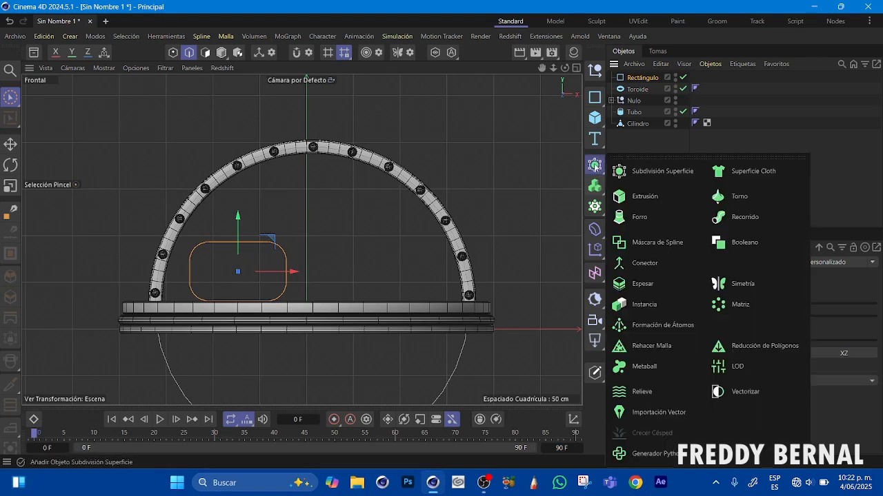
{"action": "left_click", "coordinate": [650, 196]}
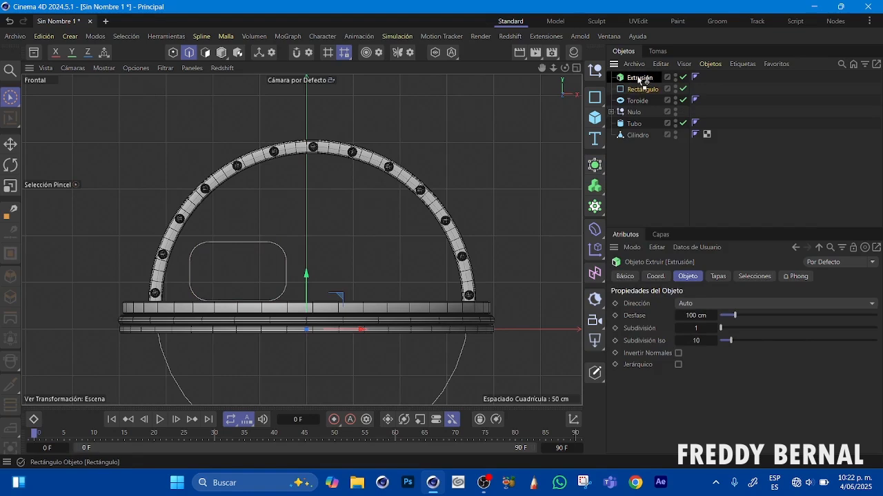
{"action": "left_click_drag", "start_coordinate": [643, 81], "coordinate": [641, 79]}
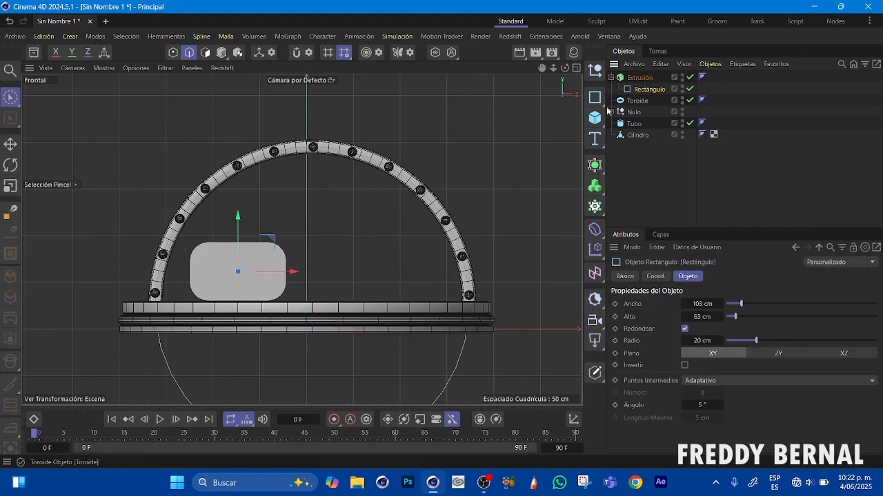
{"action": "left_click", "coordinate": [73, 67]}
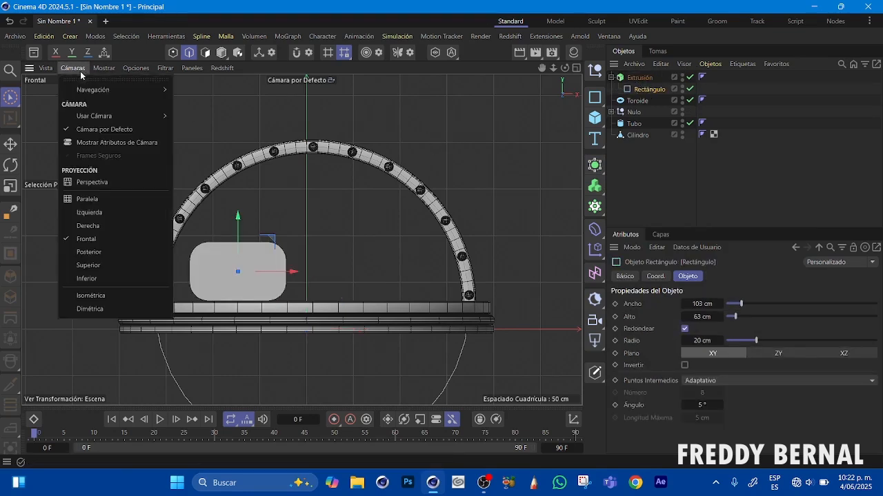
{"action": "left_click", "coordinate": [103, 183]}
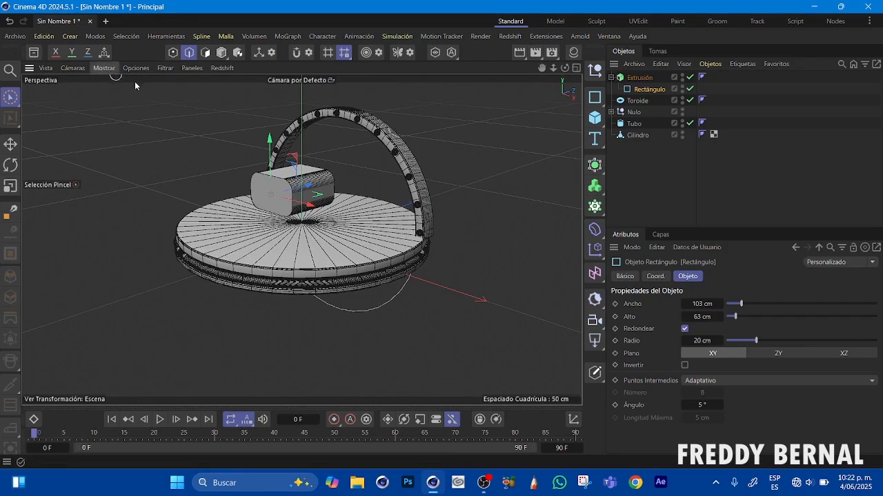
Set the rounded block's extrusion offset to 24 cm.
{"action": "left_click_drag", "start_coordinate": [553, 67], "coordinate": [583, 84]}
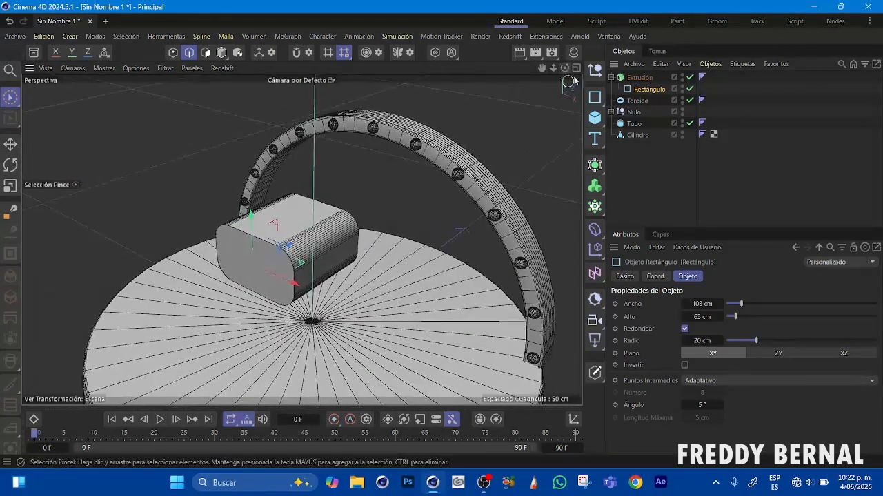
{"action": "left_click", "coordinate": [639, 77]}
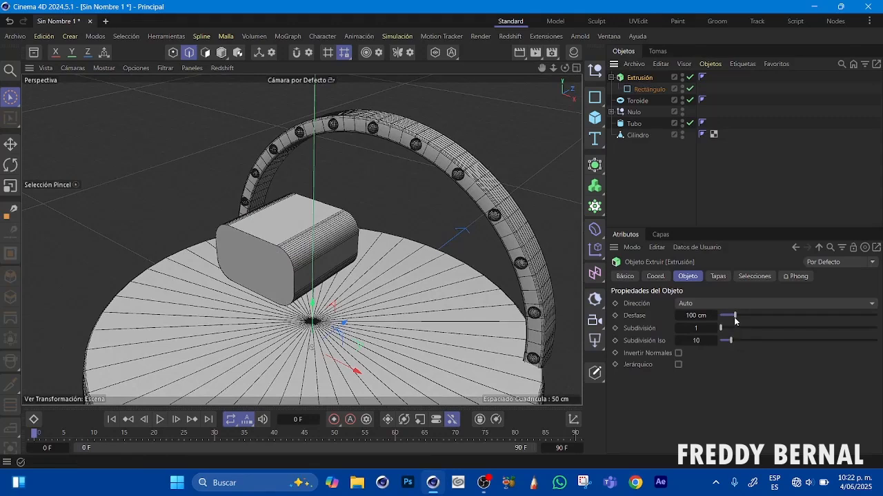
{"action": "left_click_drag", "start_coordinate": [735, 317], "coordinate": [724, 318]}
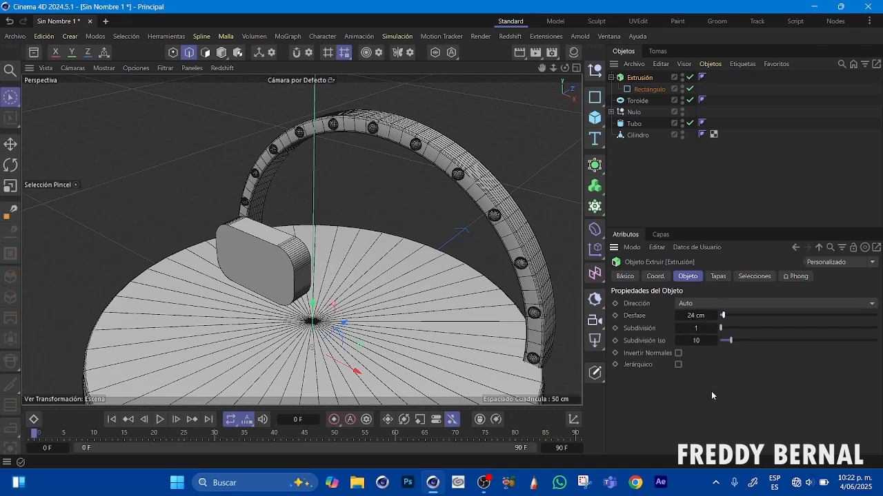
Give the extruded block's caps a round bevel of 2 cm with 2 subdivisions, and collapse its hierarchy.
{"action": "left_click", "coordinate": [720, 278]}
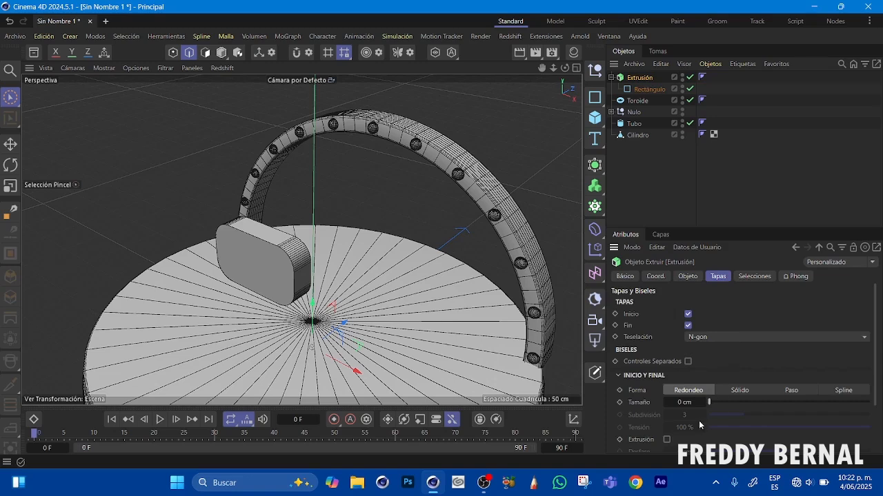
{"action": "scroll", "coordinate": [873, 335], "scroll_direction": "down", "scroll_amount": 2}
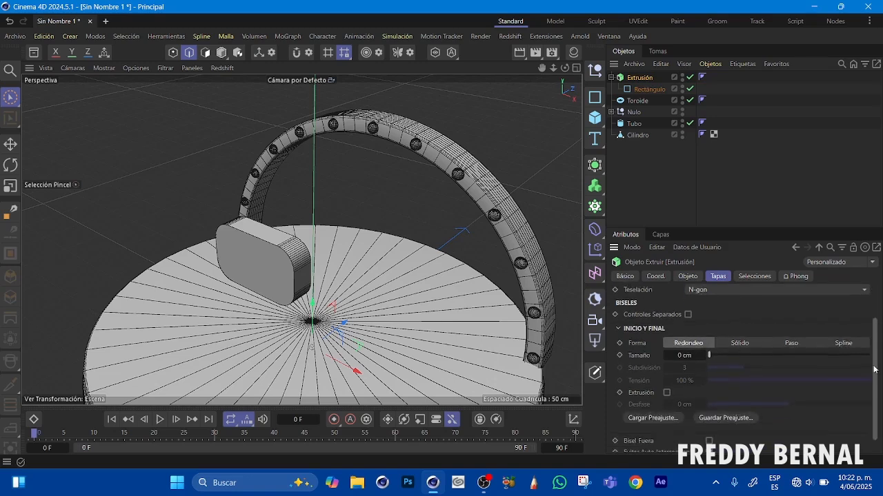
{"action": "left_click_drag", "start_coordinate": [710, 360], "coordinate": [711, 358]}
{"action": "left_click", "coordinate": [682, 358]}
{"action": "type", "text": "2"}
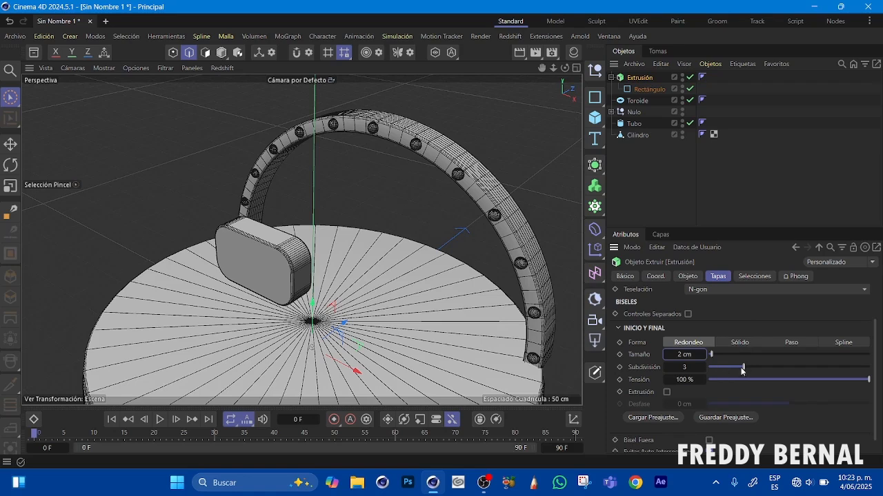
{"action": "left_click", "coordinate": [686, 367]}
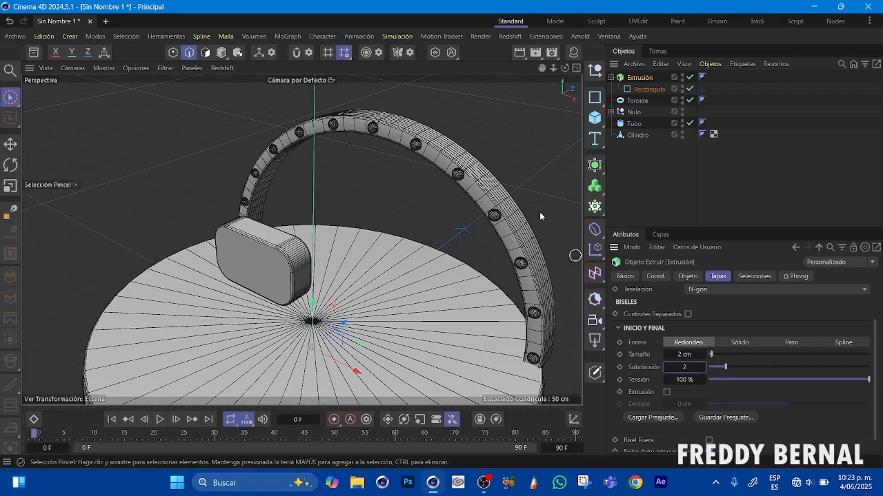
{"action": "left_click_drag", "start_coordinate": [564, 67], "coordinate": [565, 43]}
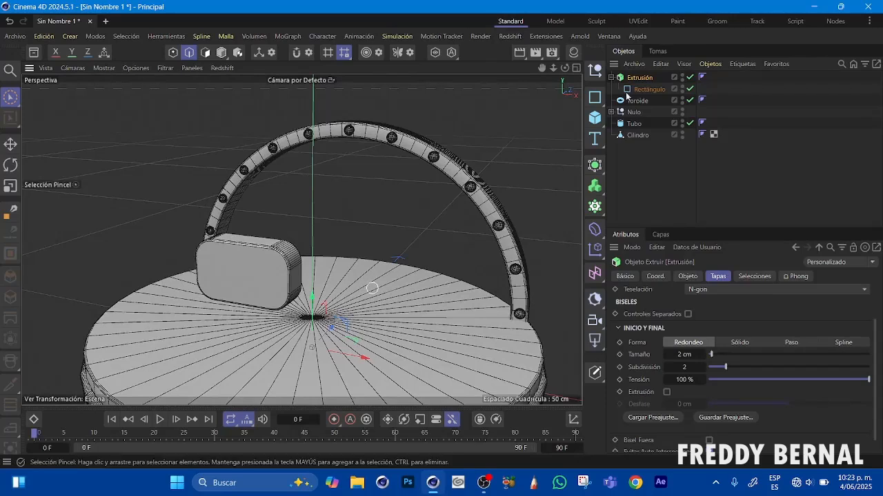
{"action": "left_click", "coordinate": [611, 77]}
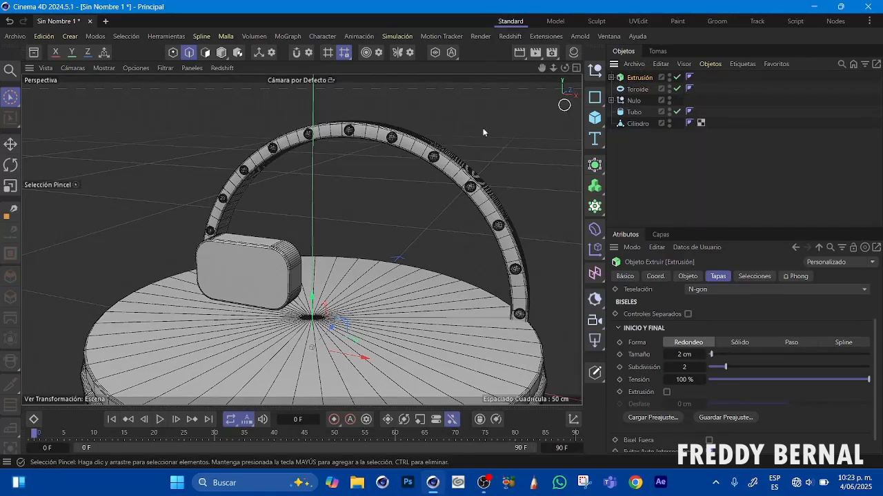
In the front view, move only the extruded block's axis to the middle of its bottom edge.
{"action": "left_click", "coordinate": [72, 68]}
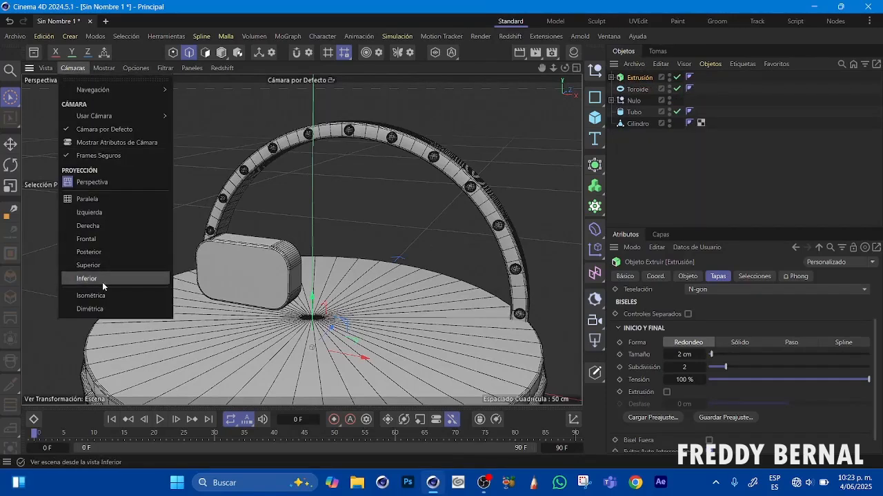
{"action": "left_click", "coordinate": [87, 240]}
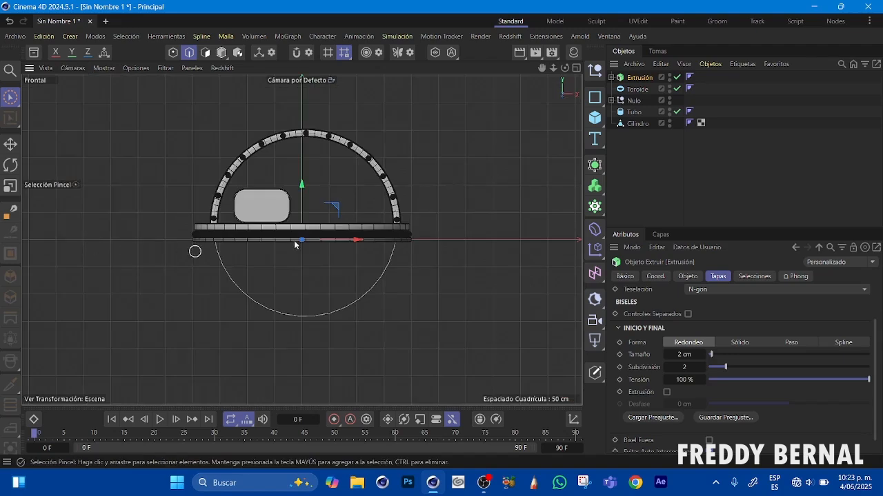
{"action": "left_click_drag", "start_coordinate": [553, 67], "coordinate": [578, 75]}
{"action": "left_click_drag", "start_coordinate": [542, 68], "coordinate": [544, 136]}
{"action": "left_click", "coordinate": [258, 53]}
{"action": "left_click_drag", "start_coordinate": [353, 308], "coordinate": [290, 309]}
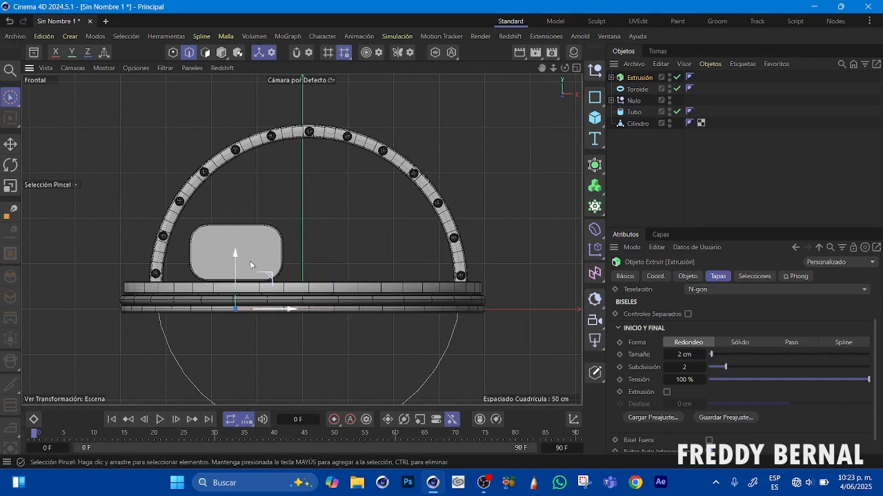
{"action": "left_click_drag", "start_coordinate": [234, 273], "coordinate": [236, 248]}
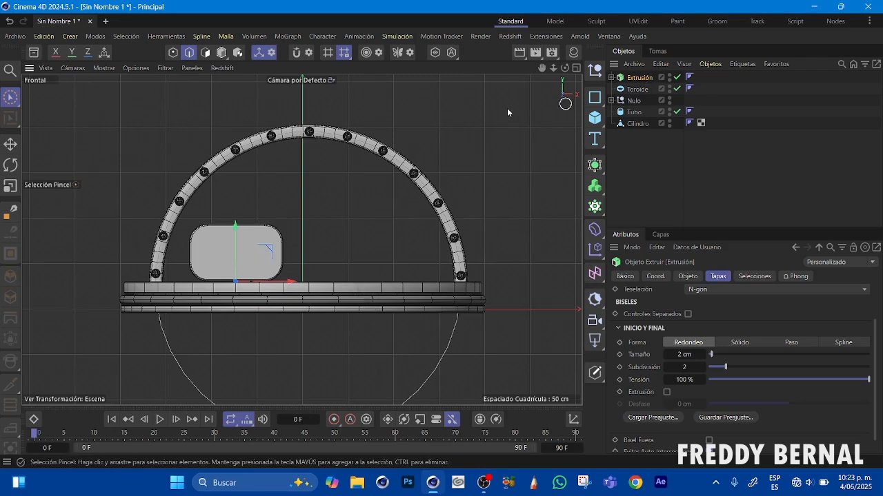
In the right side view, shift the block's axis along Z to the middle of its thickness and leave axis editing.
{"action": "left_click", "coordinate": [72, 67]}
{"action": "left_click", "coordinate": [79, 224]}
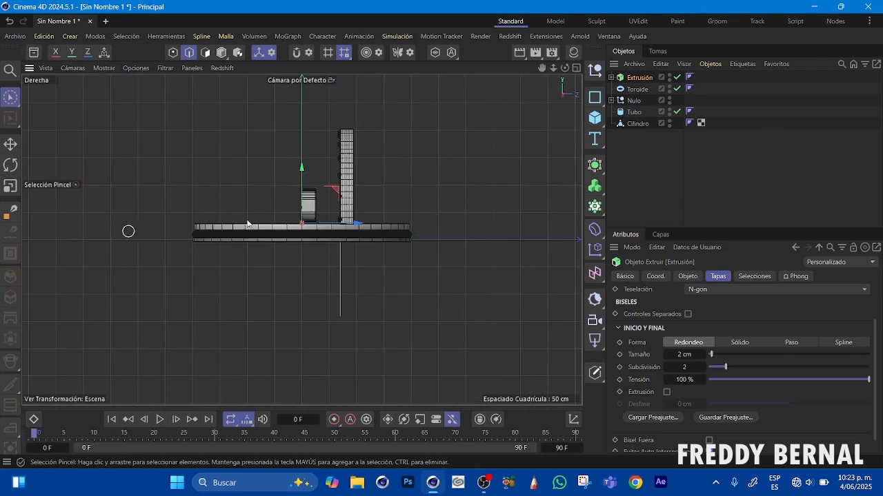
{"action": "left_click_drag", "start_coordinate": [553, 68], "coordinate": [614, 67]}
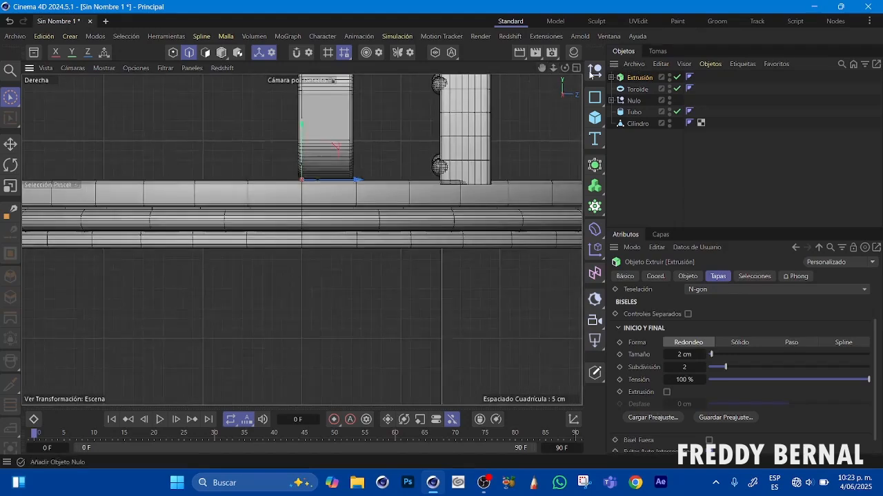
{"action": "left_click_drag", "start_coordinate": [542, 69], "coordinate": [495, 147]}
{"action": "left_click_drag", "start_coordinate": [319, 256], "coordinate": [341, 256]}
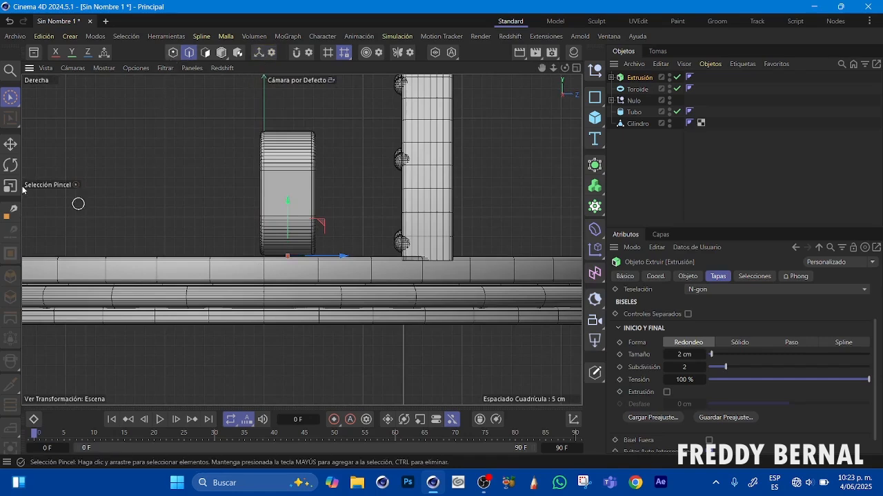
Return to the perspective view and move the block forward along Z towards the podium's front edge.
{"action": "left_click", "coordinate": [73, 68]}
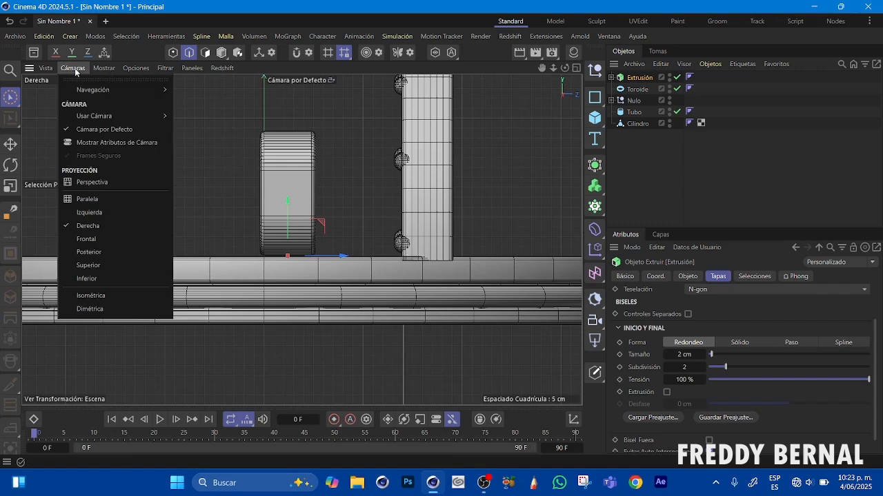
{"action": "left_click", "coordinate": [98, 185]}
{"action": "left_click_drag", "start_coordinate": [565, 68], "coordinate": [611, 65]}
{"action": "left_click_drag", "start_coordinate": [275, 156], "coordinate": [275, 150]}
{"action": "left_click_drag", "start_coordinate": [285, 198], "coordinate": [273, 213]}
{"action": "left_click_drag", "start_coordinate": [563, 72], "coordinate": [524, 91]}
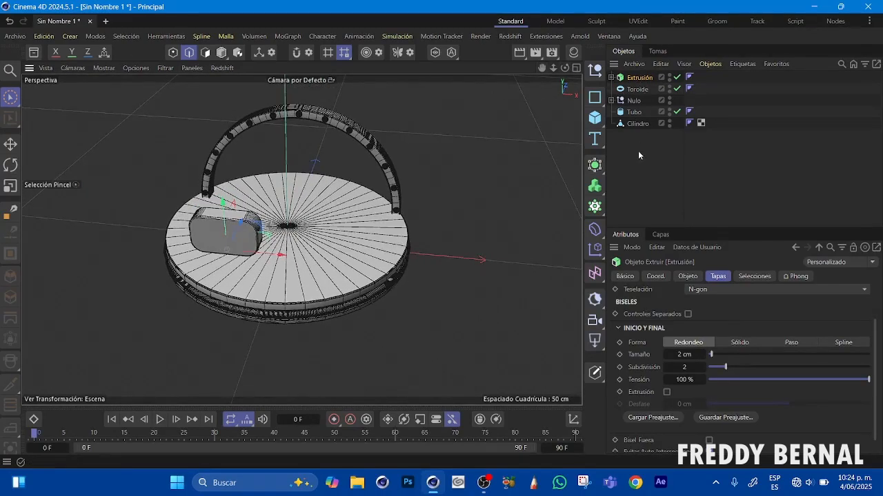
Duplicate the extruded block and move the copy along X to the podium's right half.
{"action": "left_click", "coordinate": [639, 152]}
{"action": "left_click", "coordinate": [638, 79]}
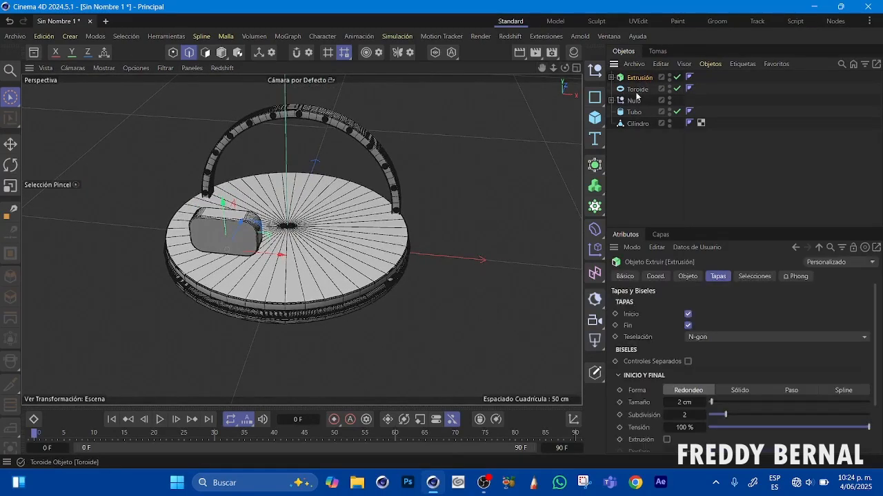
{"action": "key", "text": "ctrl+c"}
{"action": "key", "text": "ctrl+v"}
{"action": "left_click_drag", "start_coordinate": [283, 256], "coordinate": [388, 267]}
{"action": "mouse_move", "coordinate": [565, 68]}
{"action": "left_mouse_down"}
{"action": "mouse_move", "coordinate": [574, 32]}
{"action": "mouse_move", "coordinate": [412, 53]}
{"action": "mouse_move", "coordinate": [580, 46]}
{"action": "mouse_move", "coordinate": [564, 71]}
{"action": "left_mouse_up"}
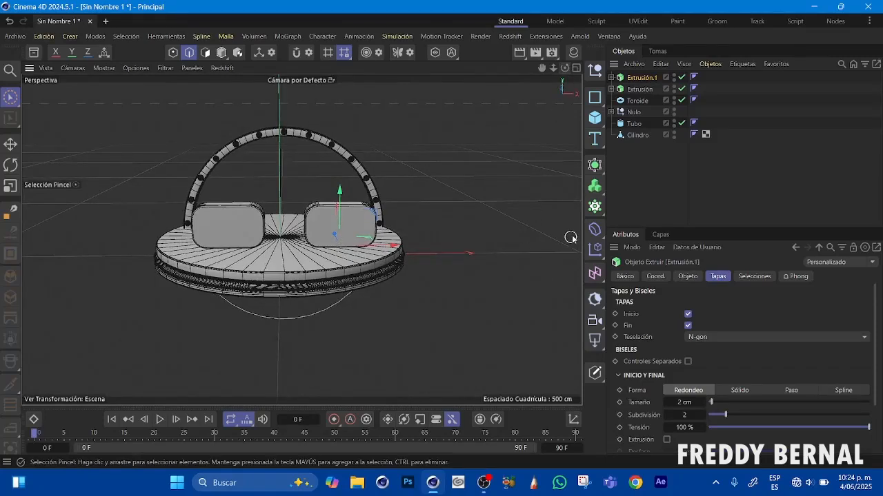
Add a 3D Text object, shift it along X over the podium's left edge and raise it above the blocks.
{"action": "left_click", "coordinate": [596, 142]}
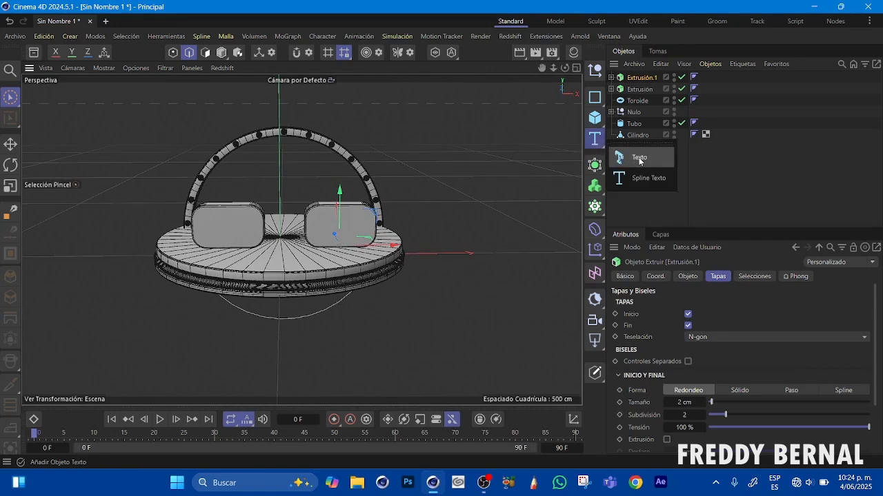
{"action": "left_click", "coordinate": [639, 158]}
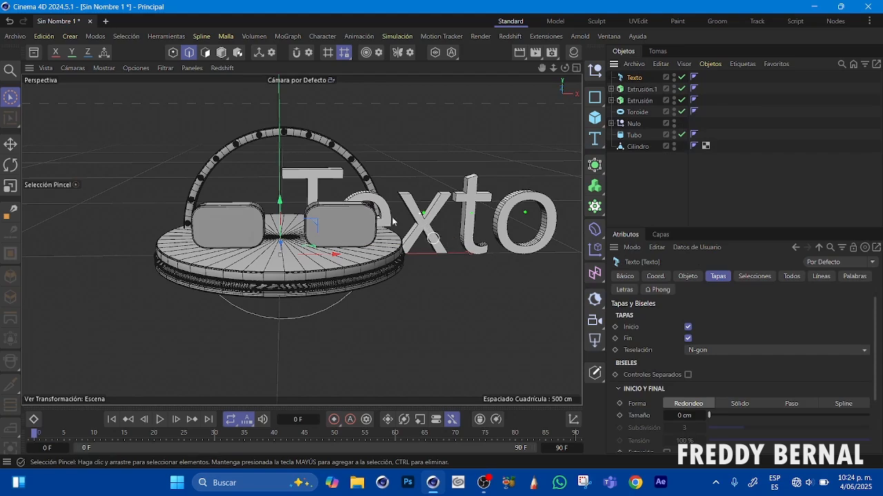
{"action": "left_click_drag", "start_coordinate": [392, 220], "coordinate": [255, 200]}
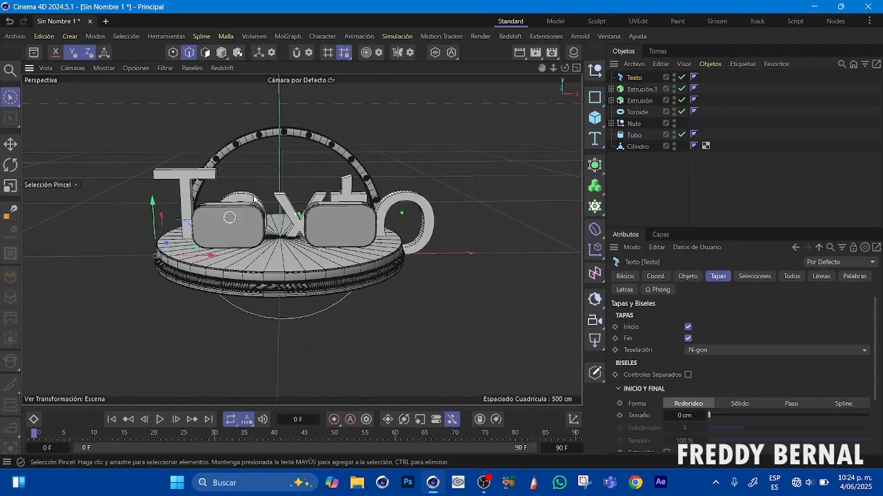
{"action": "left_click_drag", "start_coordinate": [518, 94], "coordinate": [443, 134], "text": "alt"}
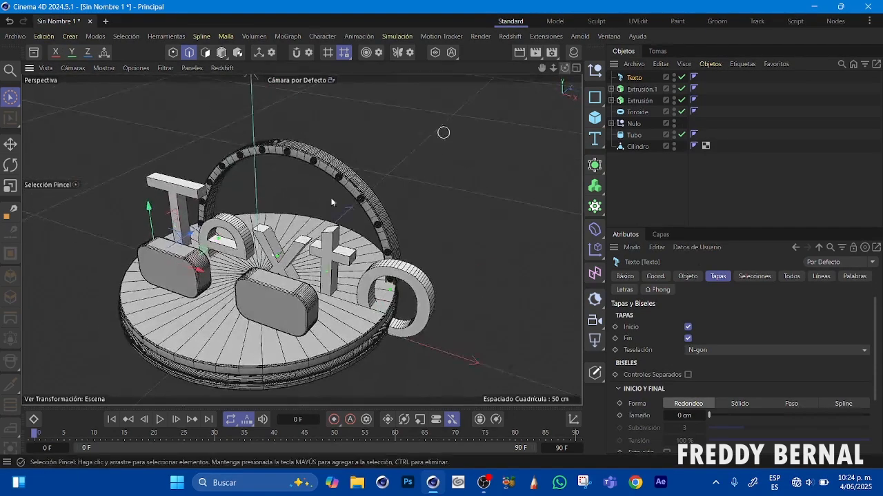
{"action": "left_click_drag", "start_coordinate": [146, 207], "coordinate": [147, 167]}
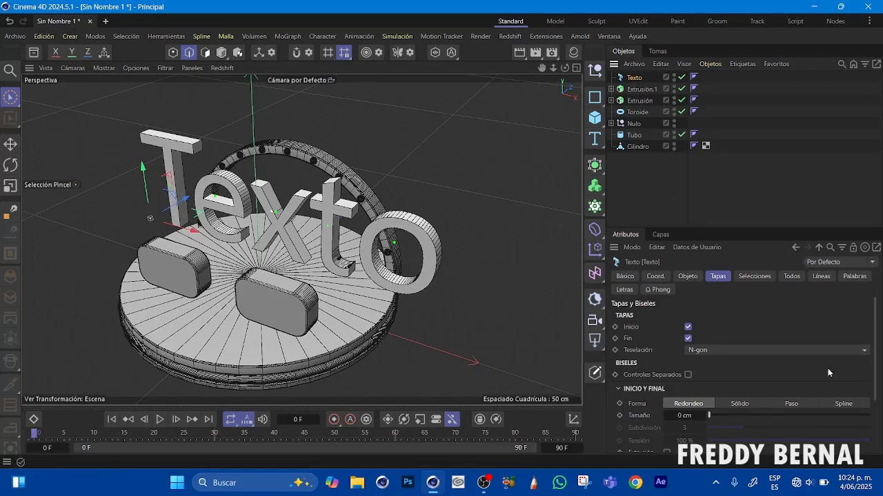
Set the text's alignment to centre and move the text down and forward over the two blocks.
{"action": "scroll", "coordinate": [875, 353], "scroll_direction": "down", "scroll_amount": 4}
{"action": "scroll", "coordinate": [795, 311], "scroll_direction": "up", "scroll_amount": 4}
{"action": "left_click", "coordinate": [688, 276]}
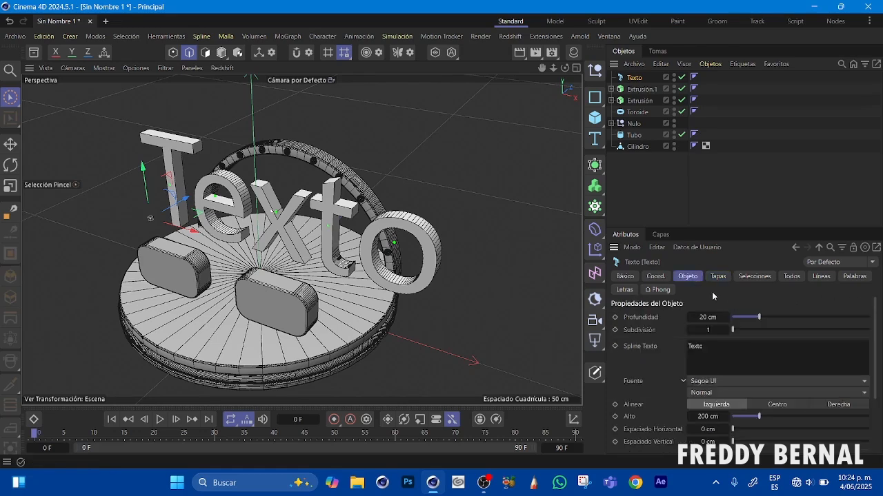
{"action": "scroll", "coordinate": [877, 310], "scroll_direction": "down", "scroll_amount": 3}
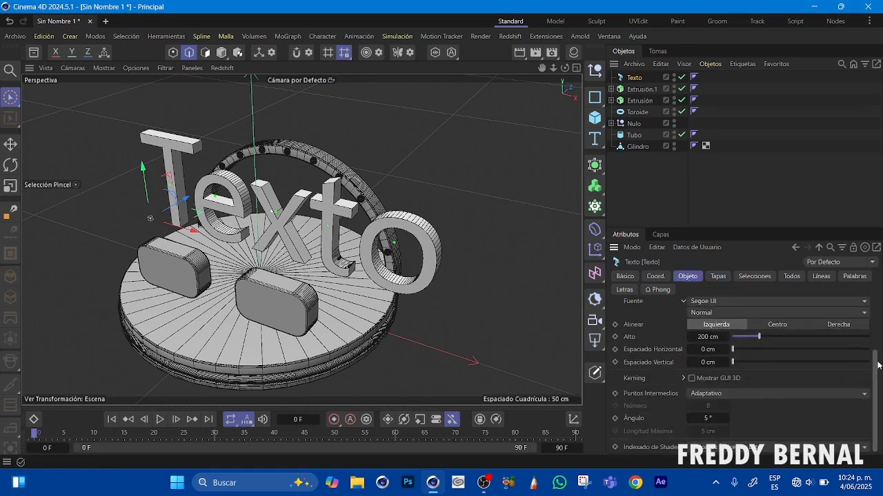
{"action": "left_click", "coordinate": [777, 341]}
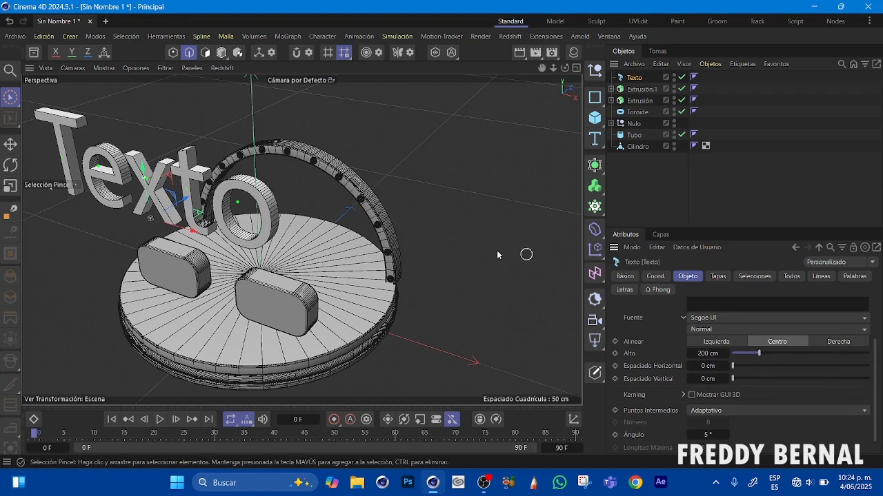
{"action": "left_click_drag", "start_coordinate": [184, 206], "coordinate": [222, 256]}
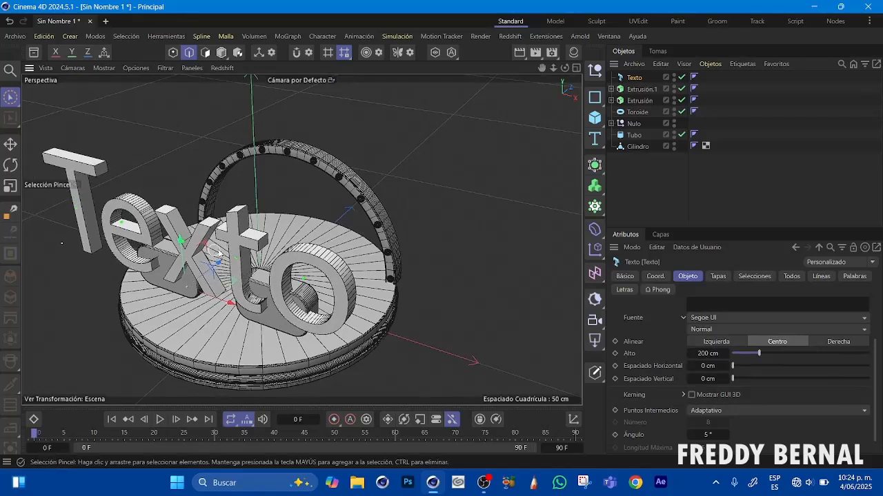
{"action": "left_click_drag", "start_coordinate": [553, 68], "coordinate": [604, 44]}
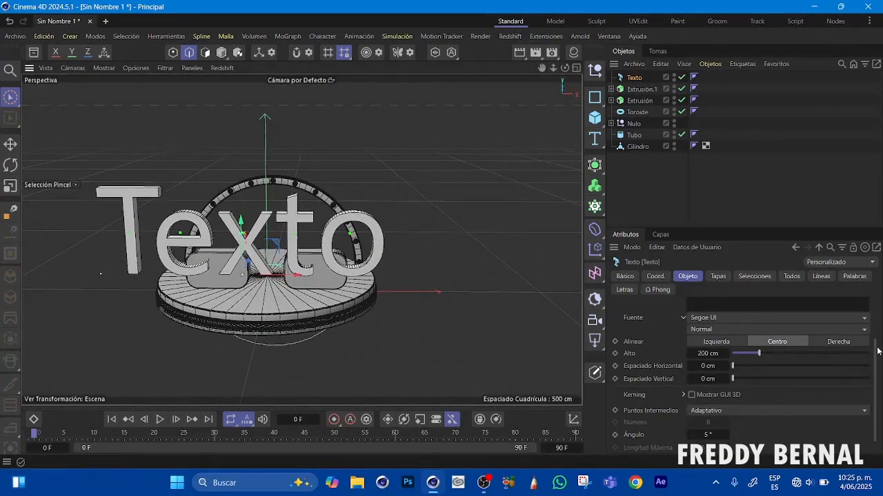
{"action": "scroll", "coordinate": [878, 352], "scroll_direction": "up", "scroll_amount": 3}
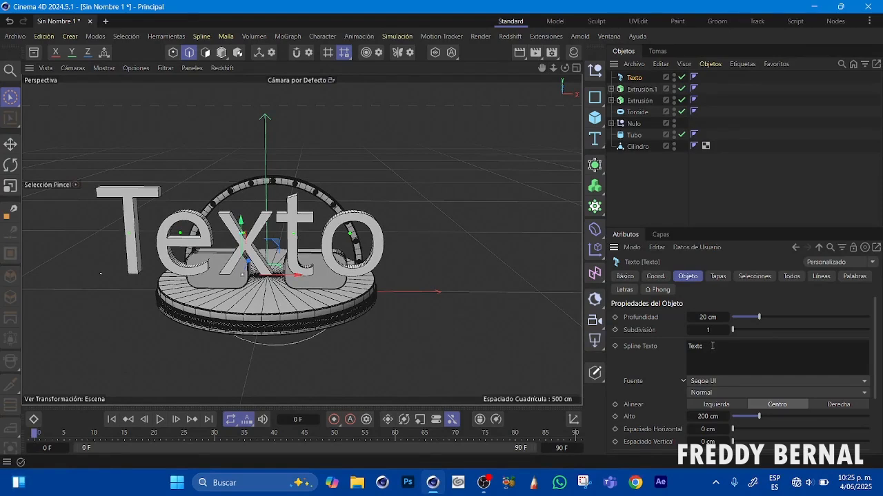
{"action": "right_click", "coordinate": [646, 348]}
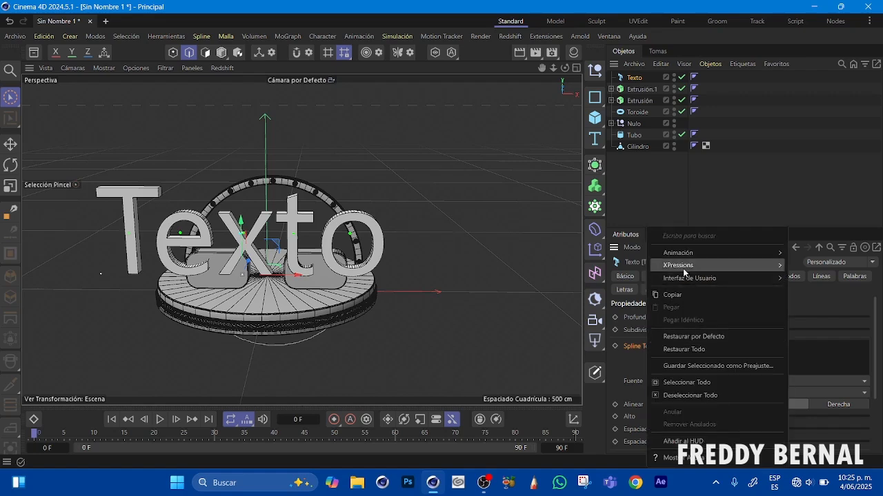
{"action": "mouse_move", "coordinate": [685, 269]}
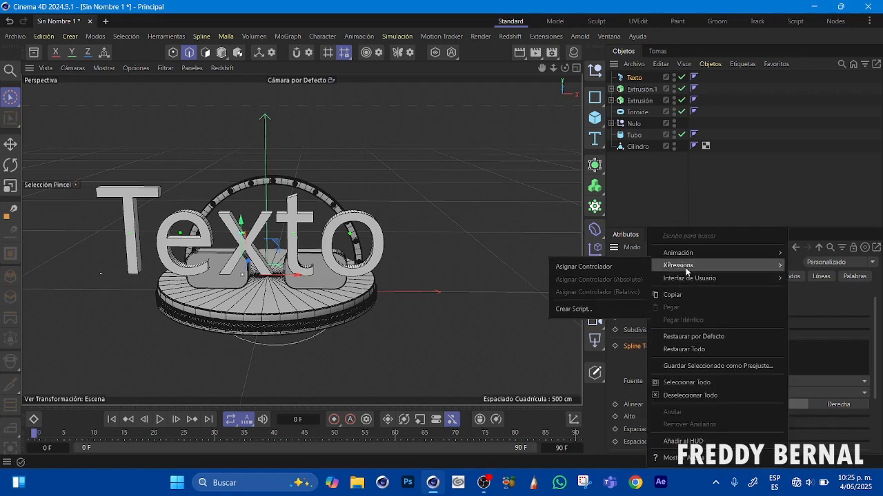
{"action": "left_click", "coordinate": [613, 266]}
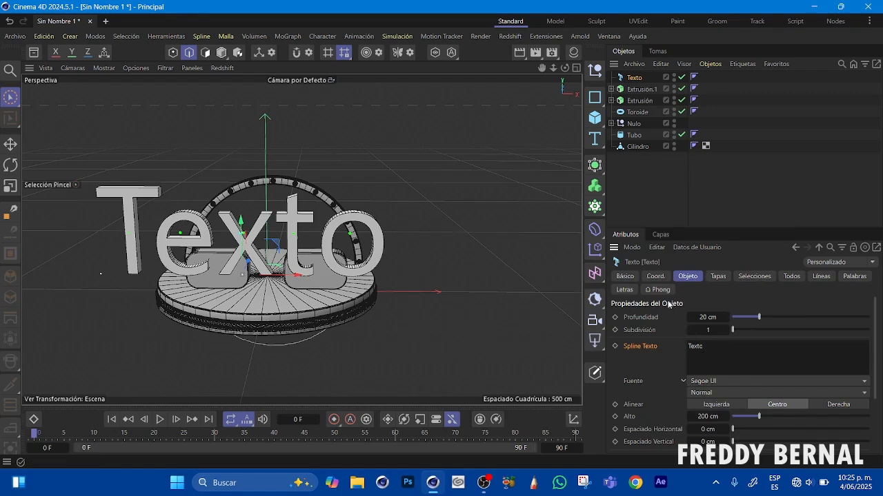
{"action": "left_click", "coordinate": [626, 276]}
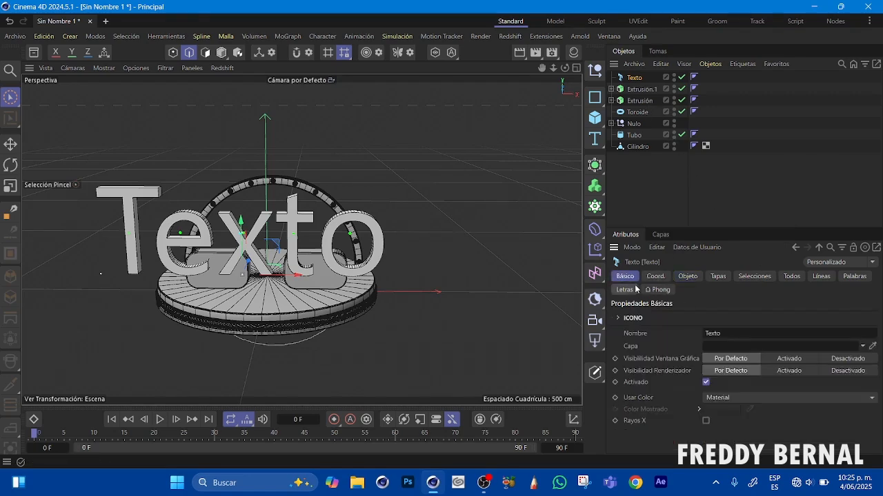
Link the text object's name to its Spline Texto with a relative controller assignment.
{"action": "right_click", "coordinate": [637, 336]}
{"action": "mouse_move", "coordinate": [679, 268]}
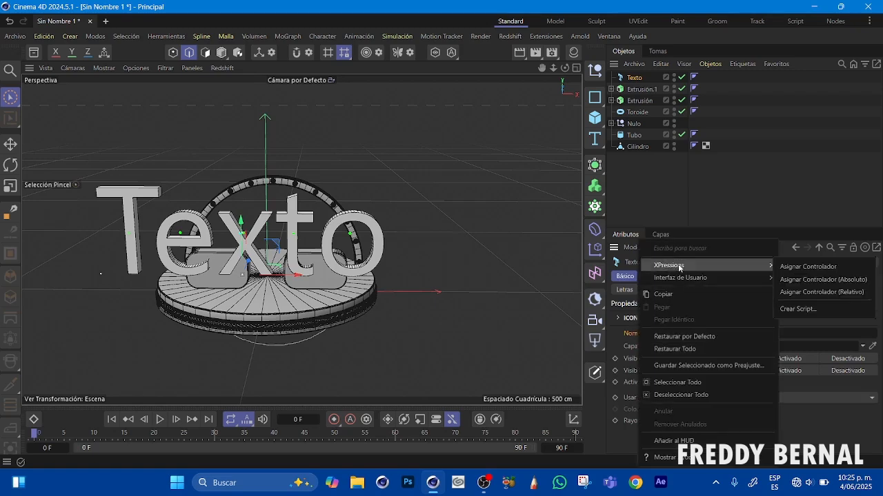
{"action": "left_click", "coordinate": [799, 293]}
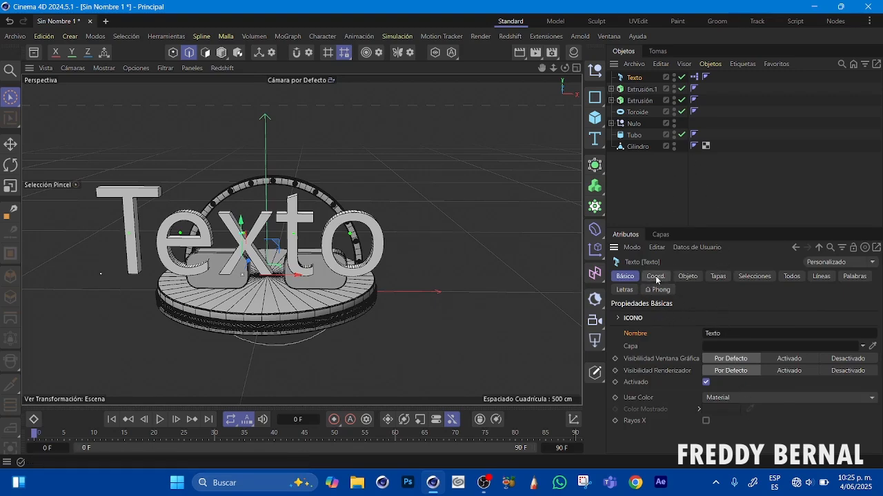
Replace the 3D text's content with "ENVIO" and "GRATIS" on two lines.
{"action": "left_click", "coordinate": [687, 276]}
{"action": "left_click_drag", "start_coordinate": [705, 346], "coordinate": [676, 346]}
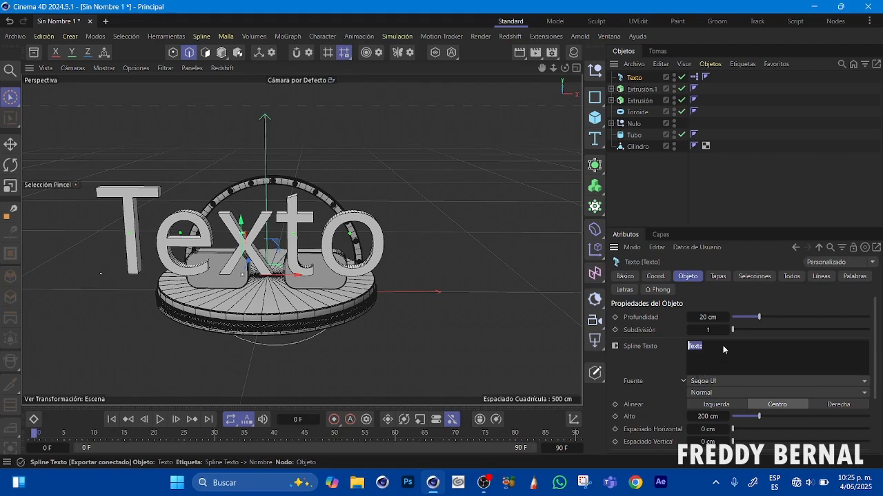
{"action": "type", "text": "ENVIO"}
{"action": "key", "text": "Return"}
{"action": "type", "text": "GRATIS"}
{"action": "left_click", "coordinate": [670, 378]}
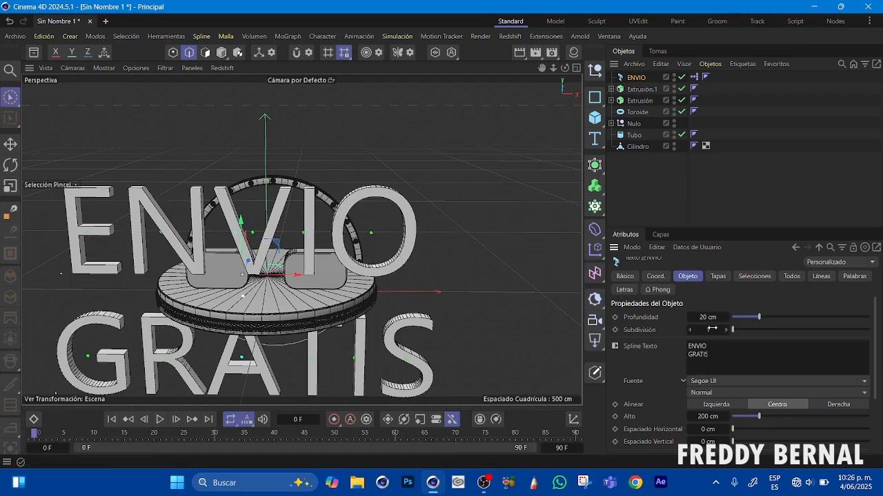
Reduce the text height to 27 cm and move the text along X and up onto the left block's front face.
{"action": "left_click_drag", "start_coordinate": [753, 421], "coordinate": [734, 422]}
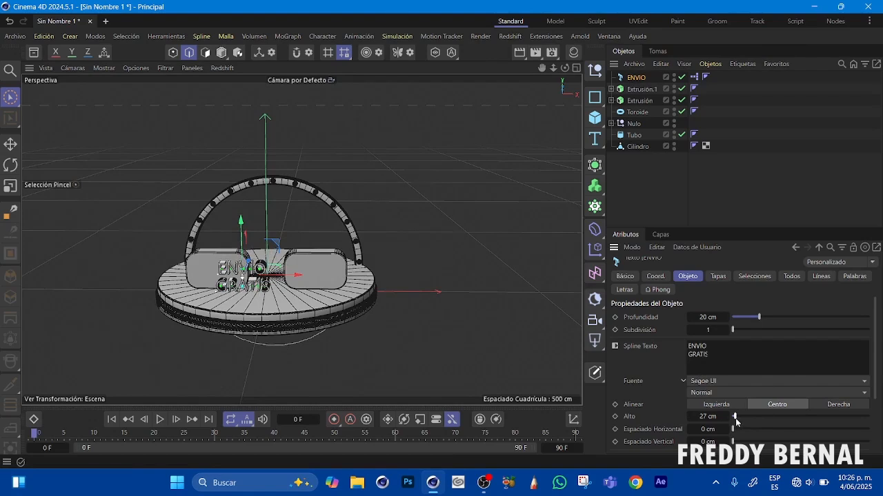
{"action": "left_click_drag", "start_coordinate": [565, 71], "coordinate": [424, 191]}
{"action": "left_click_drag", "start_coordinate": [296, 290], "coordinate": [270, 284]}
{"action": "left_click_drag", "start_coordinate": [240, 235], "coordinate": [242, 234]}
{"action": "left_click_drag", "start_coordinate": [542, 70], "coordinate": [608, 74]}
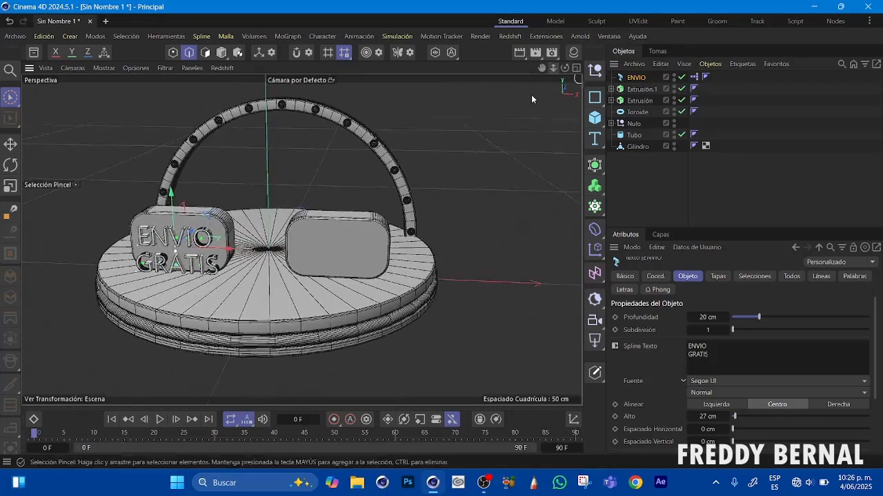
{"action": "left_click_drag", "start_coordinate": [173, 208], "coordinate": [174, 202]}
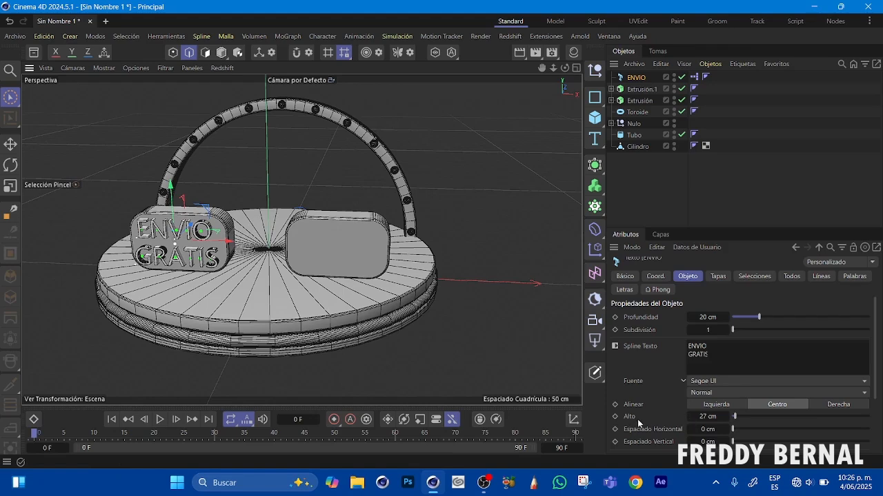
Set the text height to 22 cm and change its font to Righteous Regular.
{"action": "left_click", "coordinate": [689, 418]}
{"action": "left_click", "coordinate": [689, 418]}
{"action": "left_click", "coordinate": [689, 418]}
{"action": "left_click", "coordinate": [689, 418]}
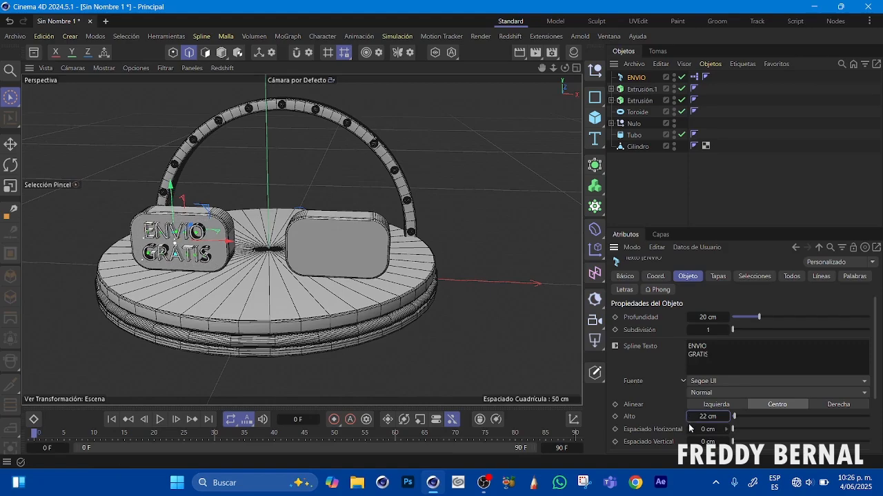
{"action": "left_click_drag", "start_coordinate": [566, 70], "coordinate": [583, 69]}
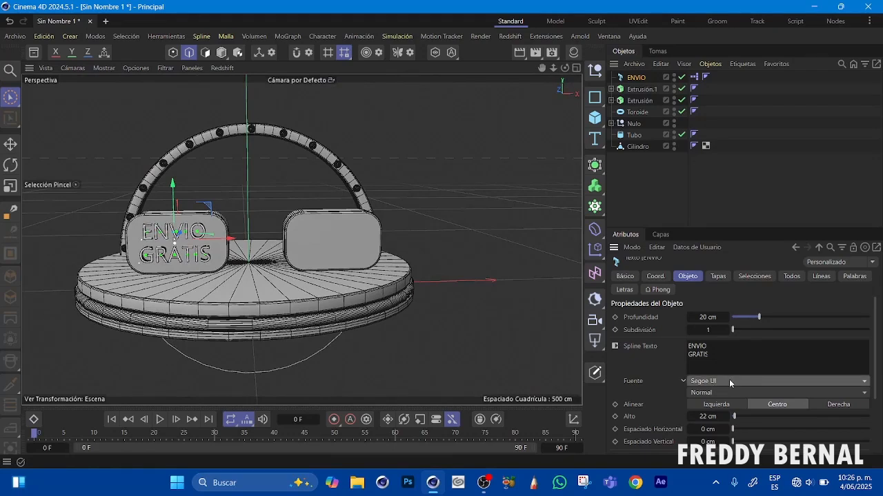
{"action": "scroll", "coordinate": [727, 379], "scroll_direction": "up", "scroll_amount": 2}
{"action": "left_click", "coordinate": [727, 379]}
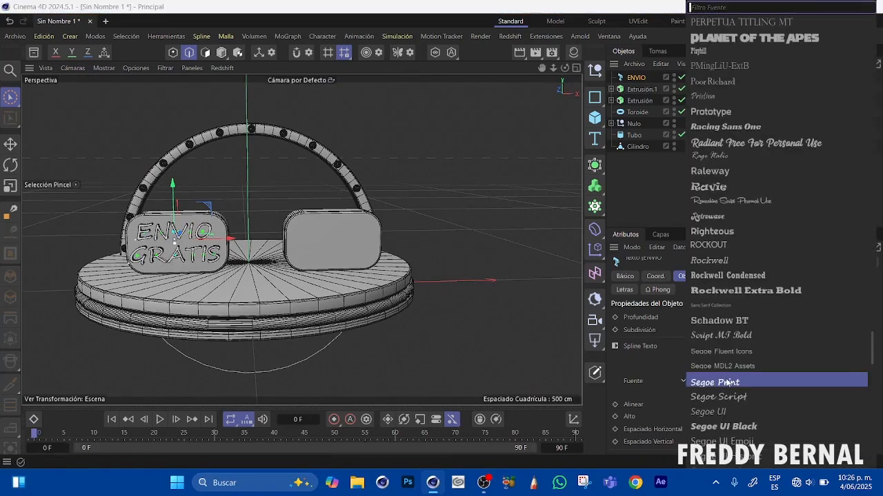
{"action": "left_click", "coordinate": [707, 235]}
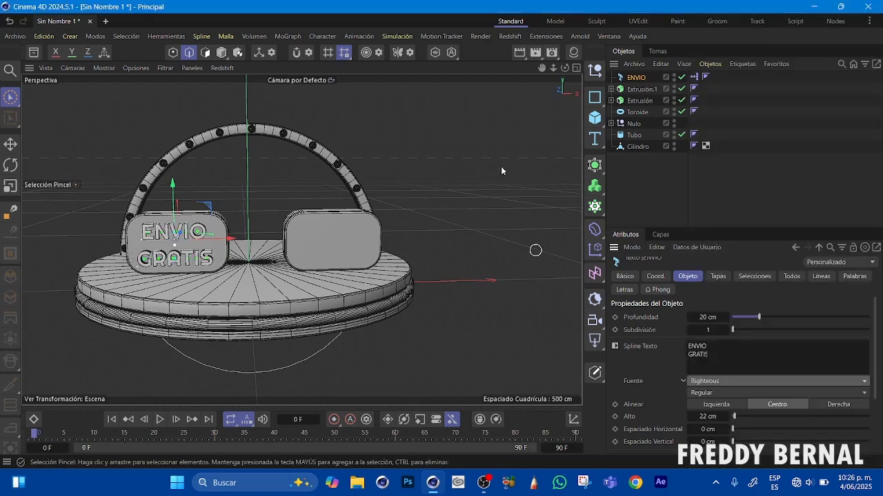
Pull the text forward along Z, clear of the block, and set its depth to 11 cm.
{"action": "left_click_drag", "start_coordinate": [564, 68], "coordinate": [499, 118]}
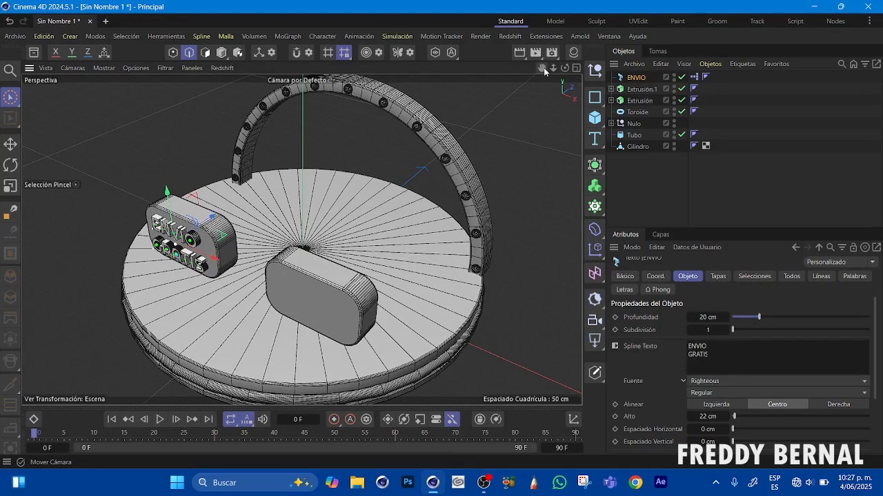
{"action": "left_click_drag", "start_coordinate": [553, 68], "coordinate": [592, 67]}
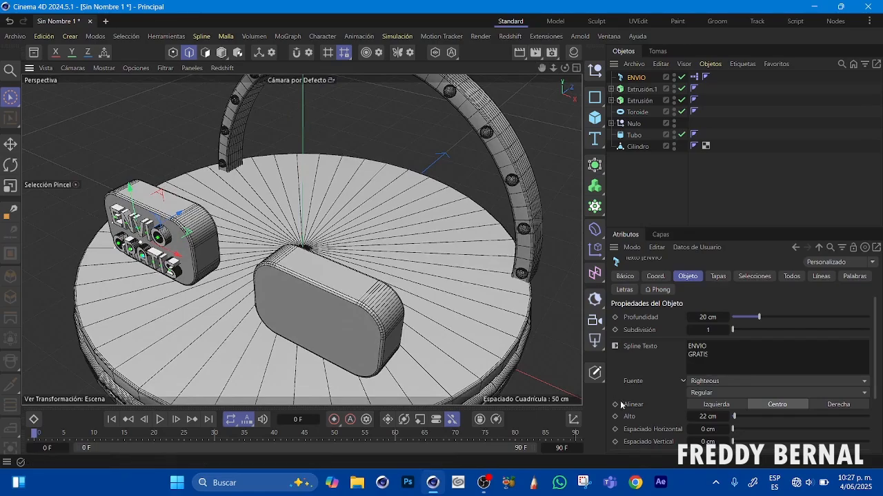
{"action": "mouse_move", "coordinate": [564, 68]}
{"action": "left_mouse_down"}
{"action": "mouse_move", "coordinate": [657, 95]}
{"action": "mouse_move", "coordinate": [697, 35]}
{"action": "mouse_move", "coordinate": [569, 73]}
{"action": "left_mouse_up"}
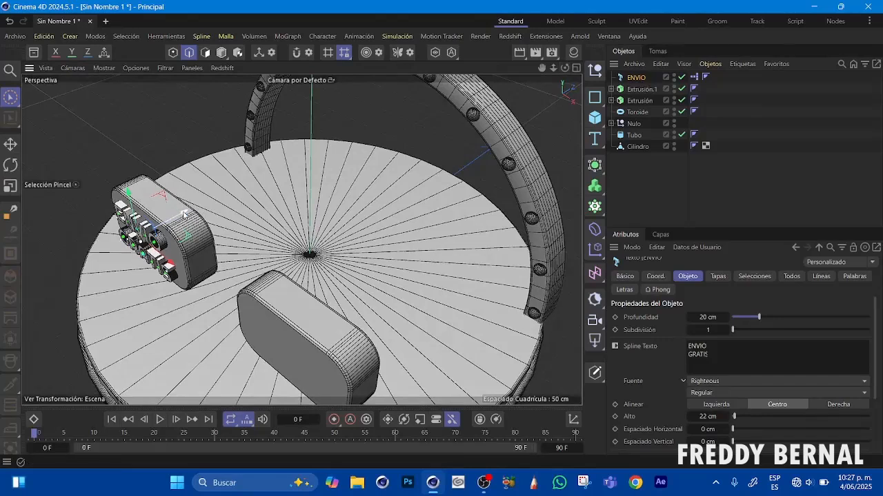
{"action": "left_click_drag", "start_coordinate": [184, 214], "coordinate": [167, 236]}
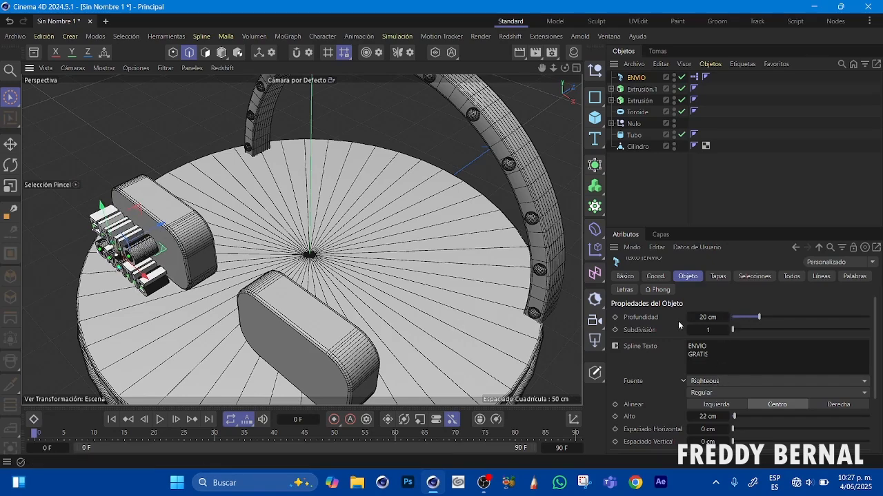
{"action": "left_click_drag", "start_coordinate": [691, 318], "coordinate": [690, 318]}
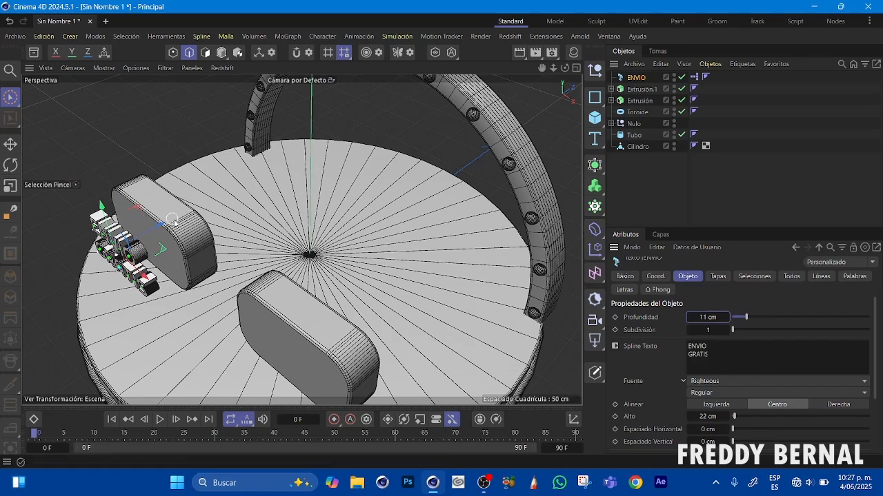
Move the text back along Z until it sits against the left block's front face.
{"action": "left_click_drag", "start_coordinate": [542, 68], "coordinate": [617, 57]}
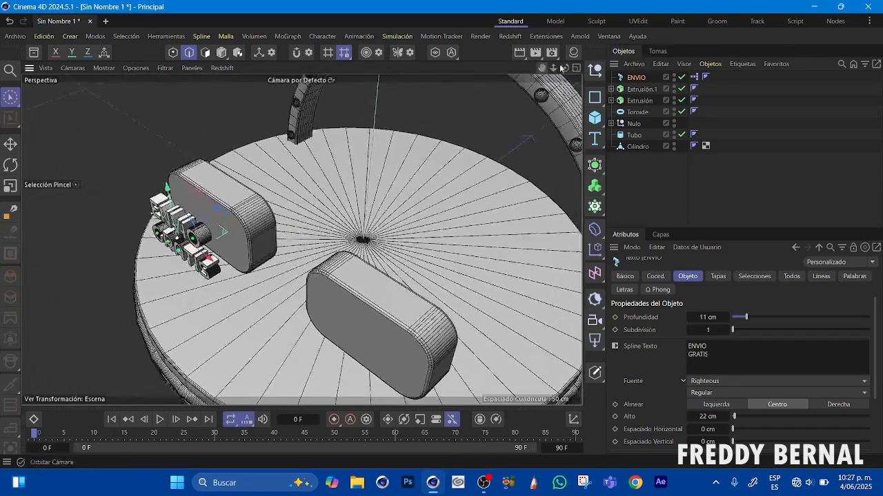
{"action": "left_click_drag", "start_coordinate": [553, 68], "coordinate": [623, 54]}
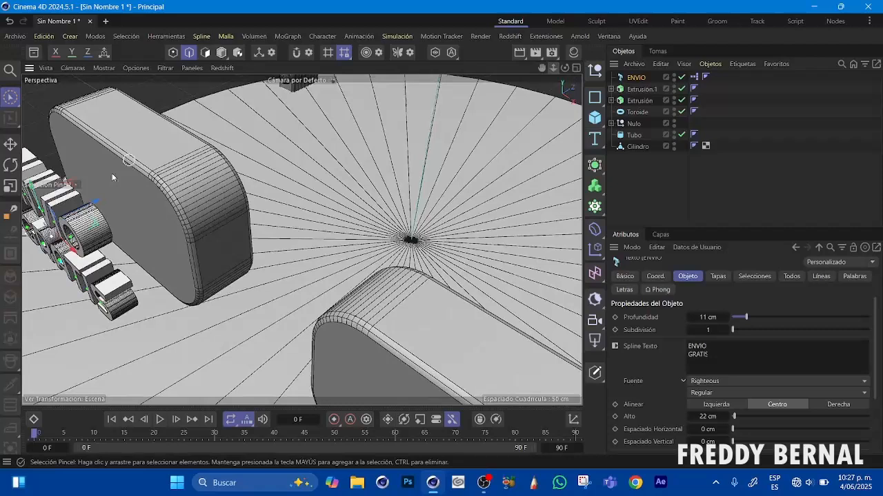
{"action": "left_click_drag", "start_coordinate": [99, 205], "coordinate": [148, 178]}
Duplicate the ENVIO GRATIS text and move the copy along X onto the right block.
{"action": "left_click_drag", "start_coordinate": [553, 70], "coordinate": [509, 103]}
{"action": "left_click_drag", "start_coordinate": [566, 69], "coordinate": [525, 80]}
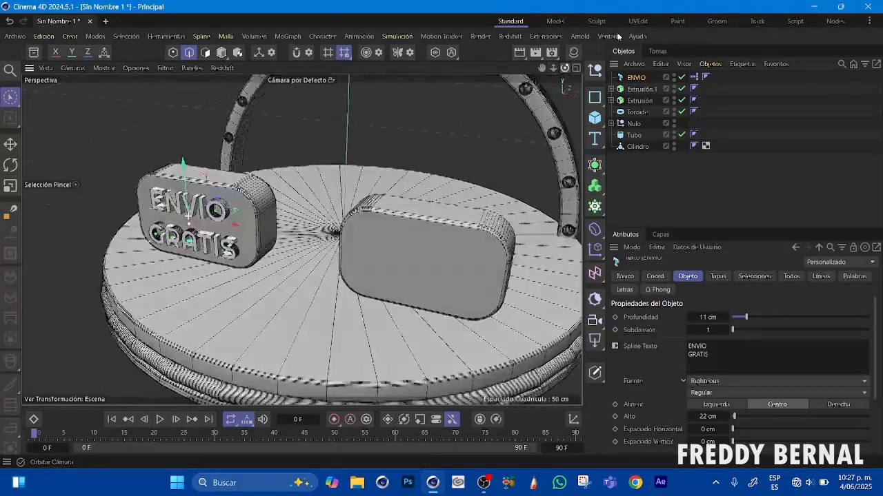
{"action": "left_click_drag", "start_coordinate": [542, 68], "coordinate": [470, 84]}
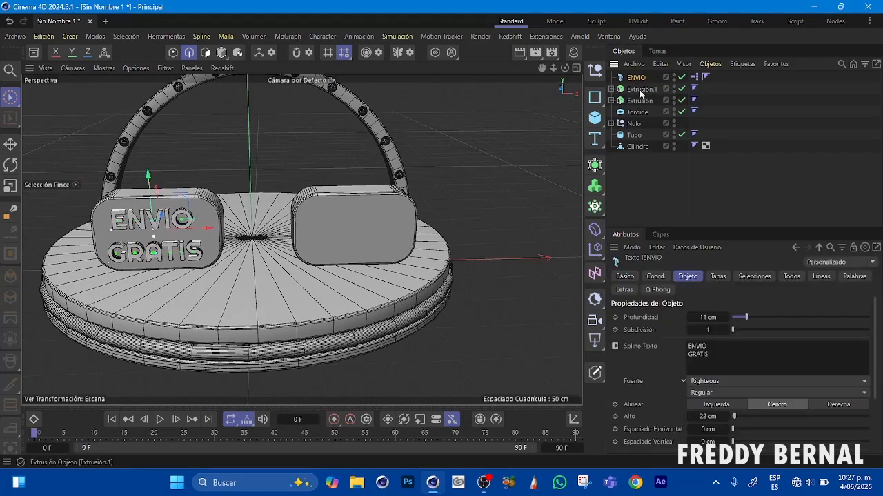
{"action": "key", "text": "ctrl+c"}
{"action": "key", "text": "ctrl+v"}
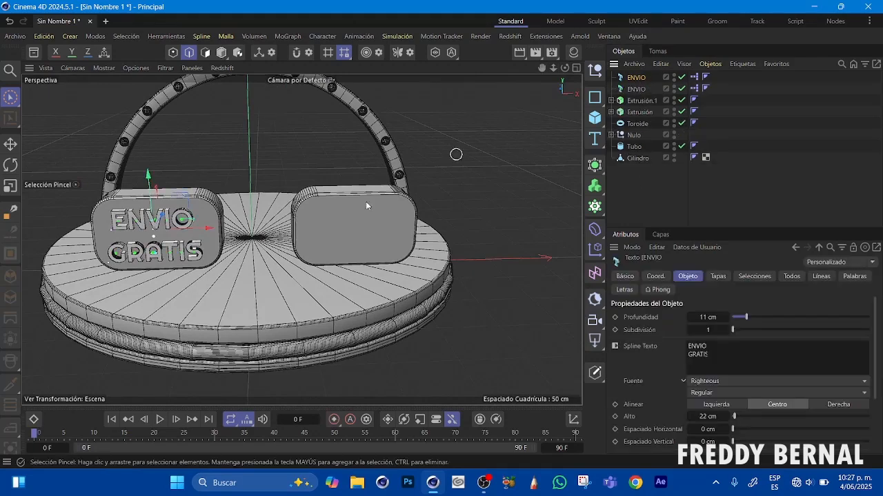
{"action": "left_click_drag", "start_coordinate": [209, 232], "coordinate": [412, 224]}
Replace the copied text's content with "60% DE" and "DESCUENTO" on two lines.
{"action": "left_click", "coordinate": [710, 355]}
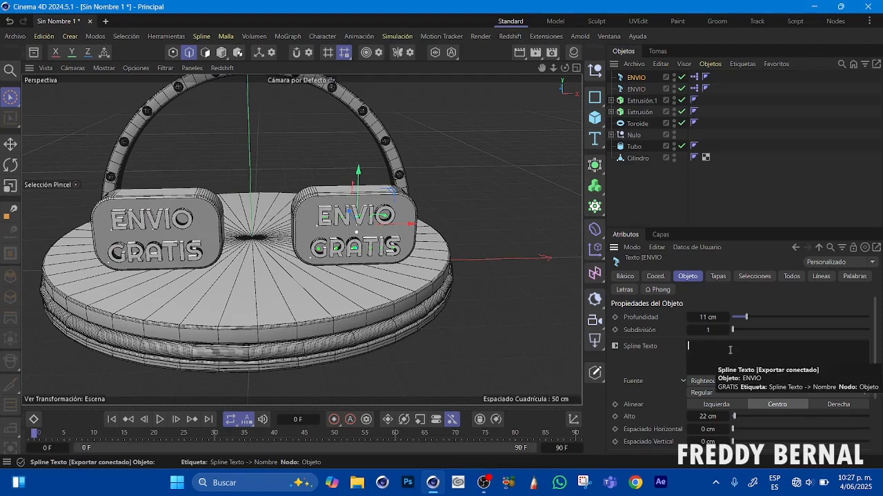
{"action": "type", "text": "60%"}
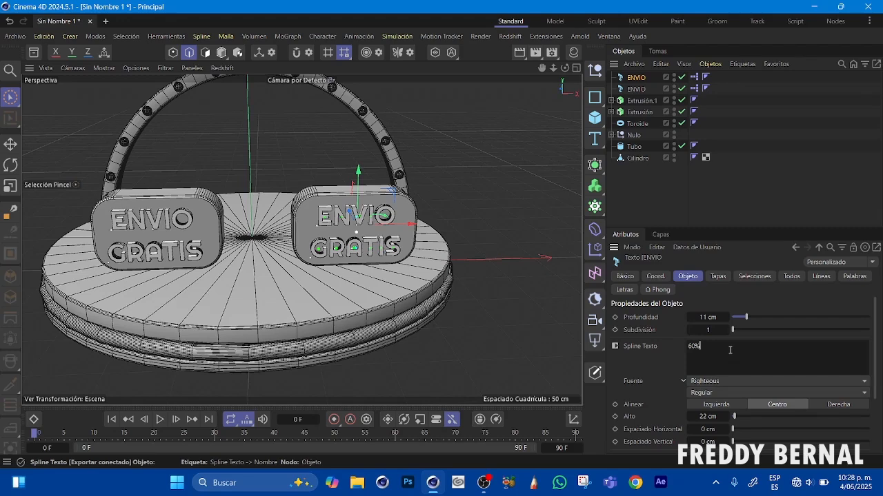
{"action": "type", "text": " DE"}
{"action": "key", "text": "Return"}
{"action": "left_click", "coordinate": [652, 368]}
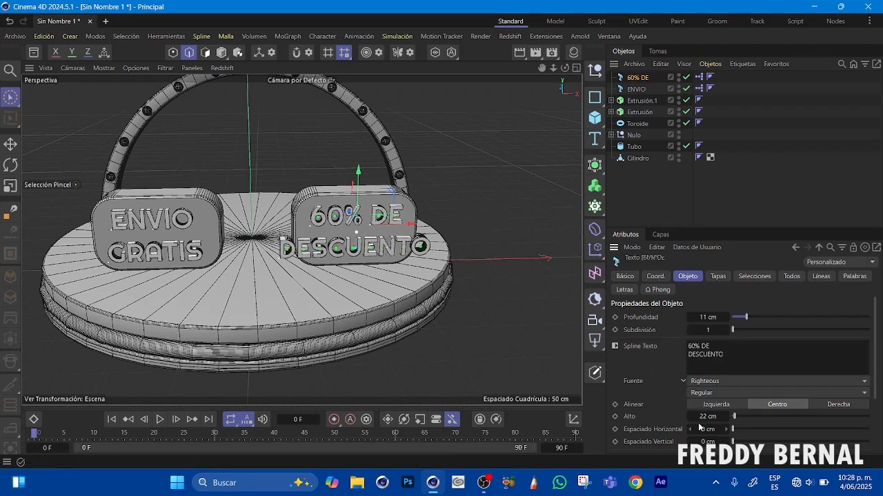
Set the discount text's height to 15 cm and lower it slightly to centre it on the right block.
{"action": "left_click_drag", "start_coordinate": [691, 419], "coordinate": [693, 424]}
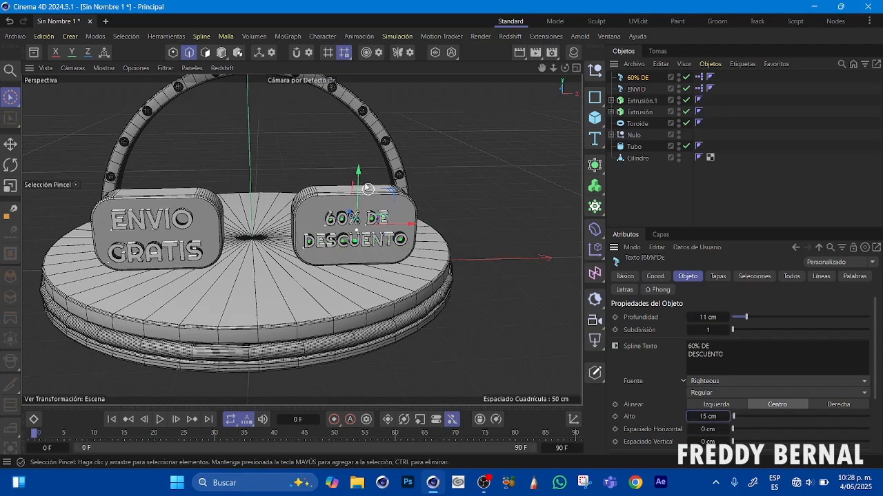
{"action": "left_click_drag", "start_coordinate": [359, 183], "coordinate": [360, 185]}
{"action": "mouse_move", "coordinate": [565, 68]}
{"action": "left_mouse_down"}
{"action": "mouse_move", "coordinate": [502, 65]}
{"action": "mouse_move", "coordinate": [491, 122]}
{"action": "mouse_move", "coordinate": [473, 78]}
{"action": "mouse_move", "coordinate": [544, 77]}
{"action": "mouse_move", "coordinate": [530, 87]}
{"action": "mouse_move", "coordinate": [567, 63]}
{"action": "left_mouse_up"}
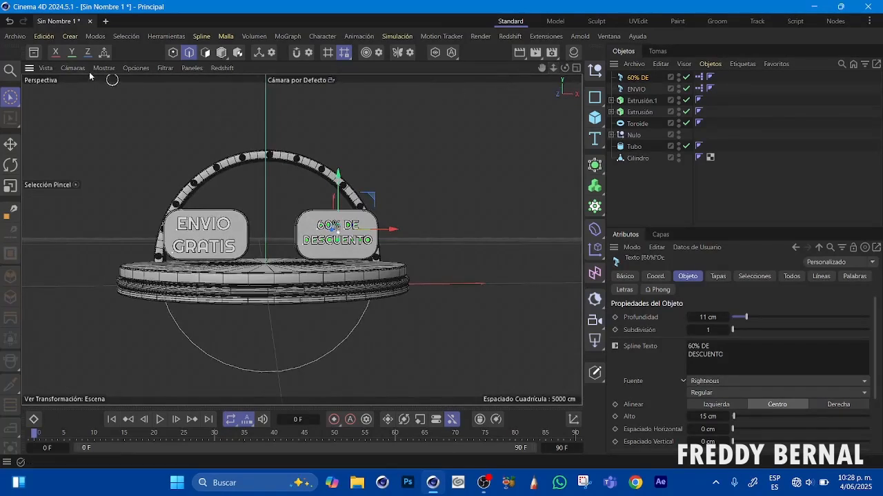
Switch to the front view and reorder Extrusión.1 directly below the 60% DE text in the object hierarchy.
{"action": "left_click", "coordinate": [72, 67]}
{"action": "left_click", "coordinate": [96, 241]}
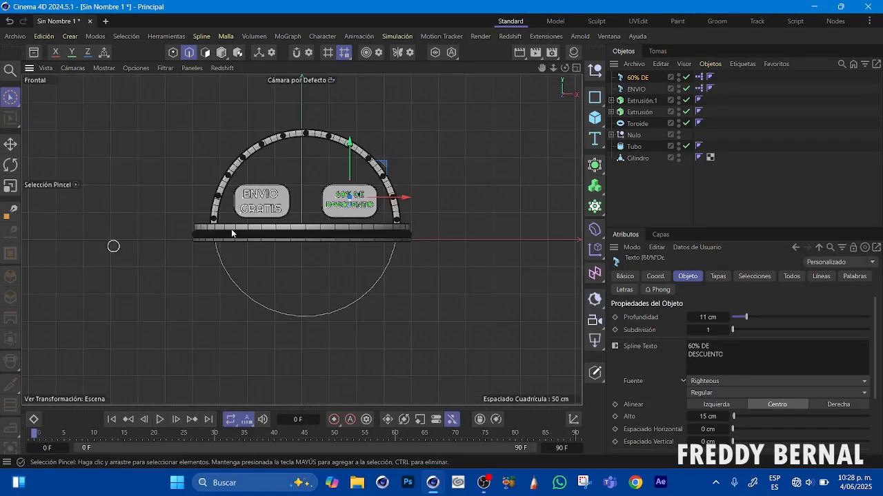
{"action": "scroll", "coordinate": [551, 108], "scroll_direction": "up", "scroll_amount": 5}
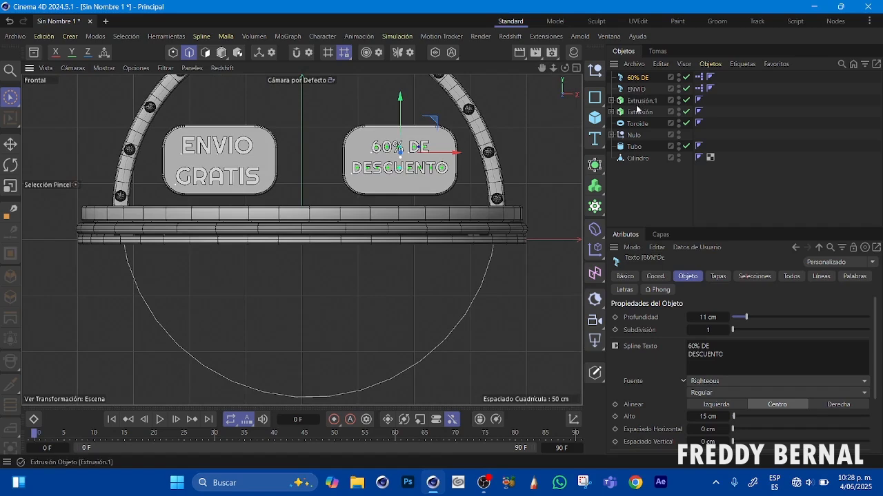
{"action": "left_click", "coordinate": [636, 101]}
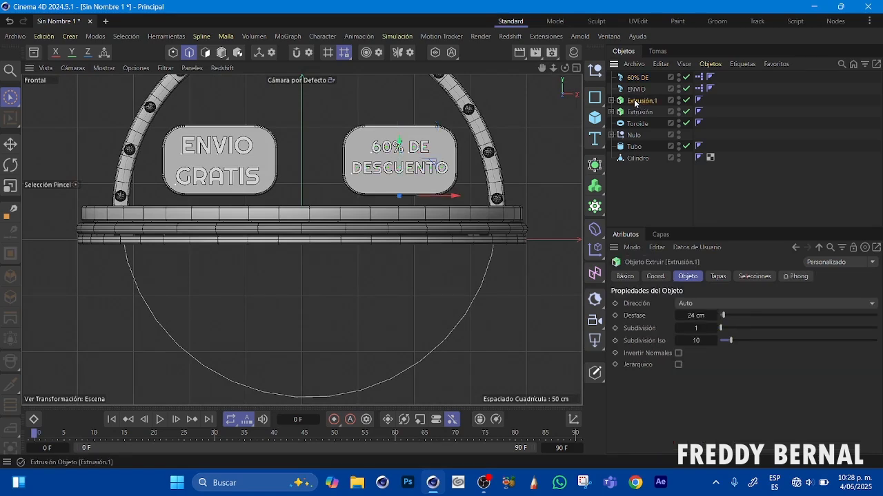
{"action": "left_click_drag", "start_coordinate": [634, 84], "coordinate": [635, 85]}
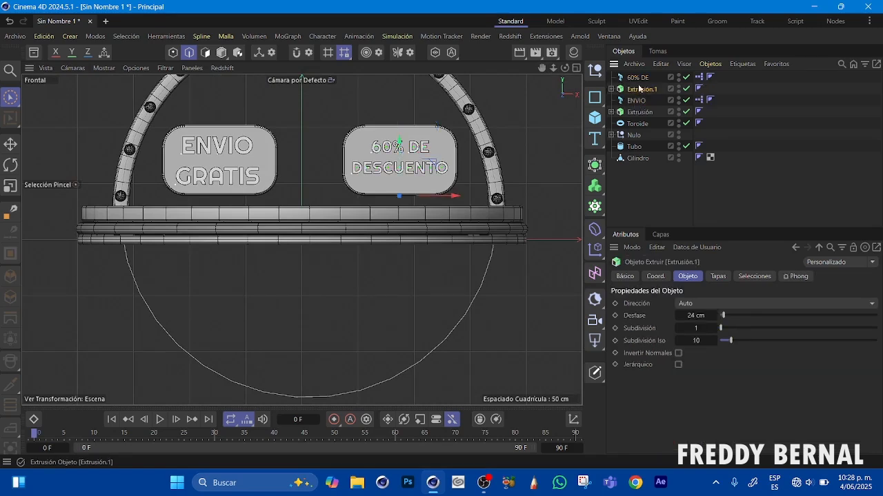
Select the 60% DE text together with Extrusión.1 and move both along X slightly towards the podium's centre.
{"action": "left_click", "coordinate": [636, 79]}
{"action": "left_click", "coordinate": [635, 89], "text": "shift"}
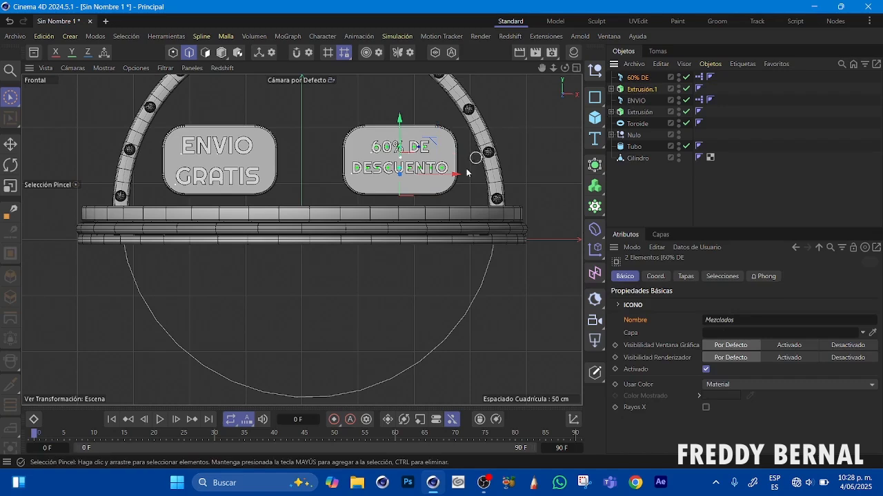
{"action": "left_click_drag", "start_coordinate": [457, 173], "coordinate": [443, 178]}
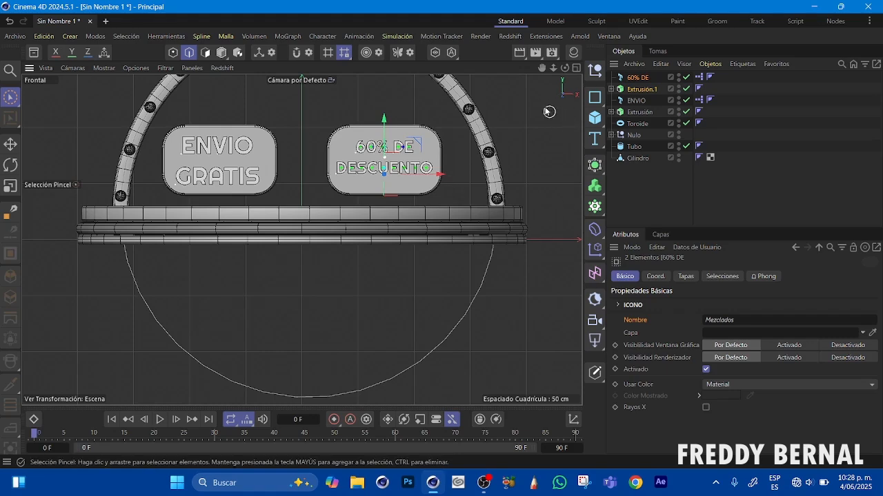
Group the 60% DE text and its block under a null.
{"action": "left_click_drag", "start_coordinate": [553, 68], "coordinate": [542, 69]}
{"action": "left_click_drag", "start_coordinate": [541, 69], "coordinate": [537, 110]}
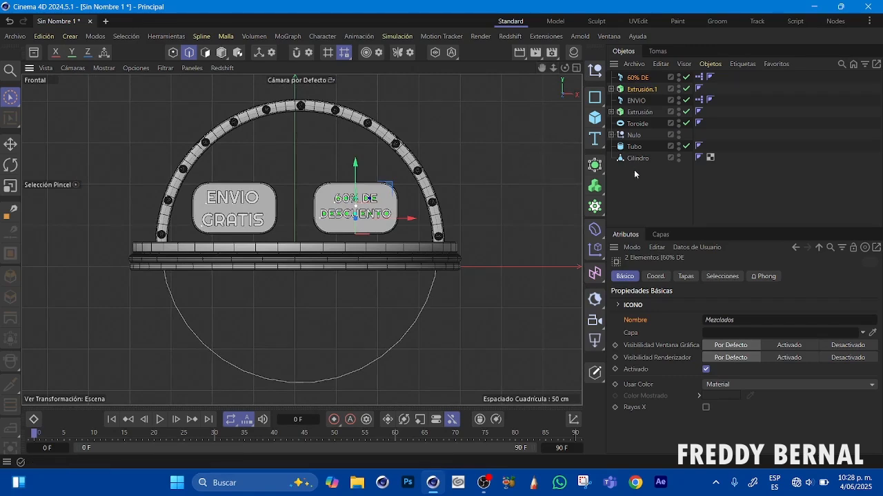
{"action": "left_click", "coordinate": [711, 64]}
{"action": "left_click", "coordinate": [729, 177]}
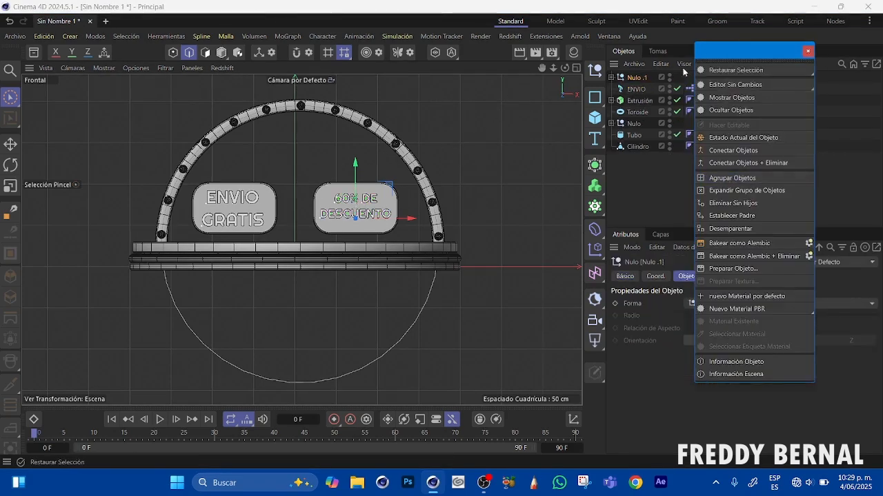
Group the ENVIO GRATIS text and its Extrusión block under a null.
{"action": "left_click", "coordinate": [636, 89]}
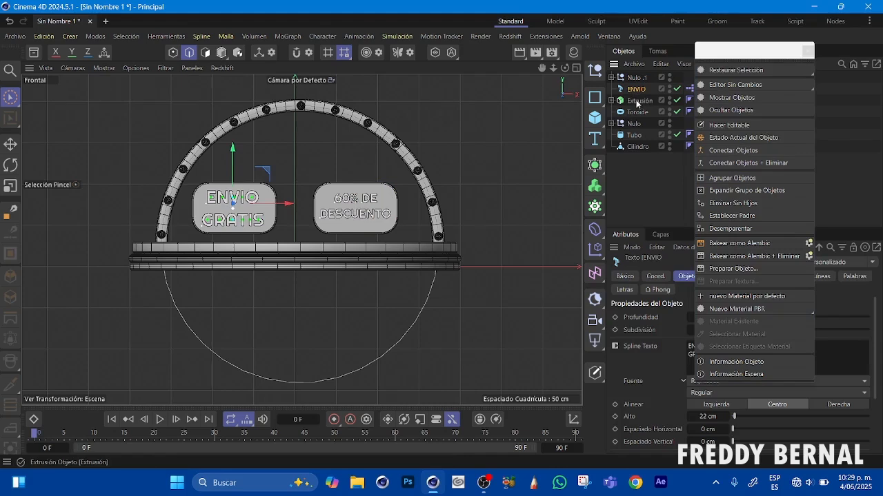
{"action": "left_click", "coordinate": [638, 101], "text": "ctrl"}
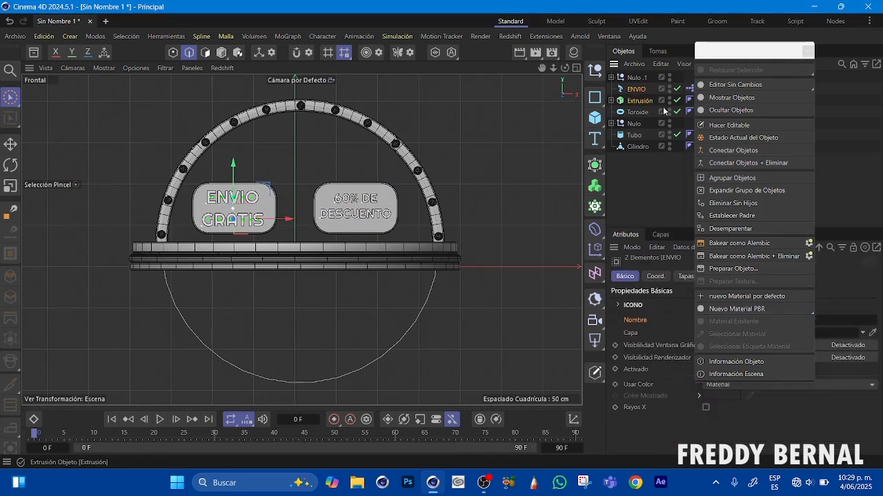
{"action": "left_click", "coordinate": [730, 177]}
{"action": "left_click", "coordinate": [805, 51]}
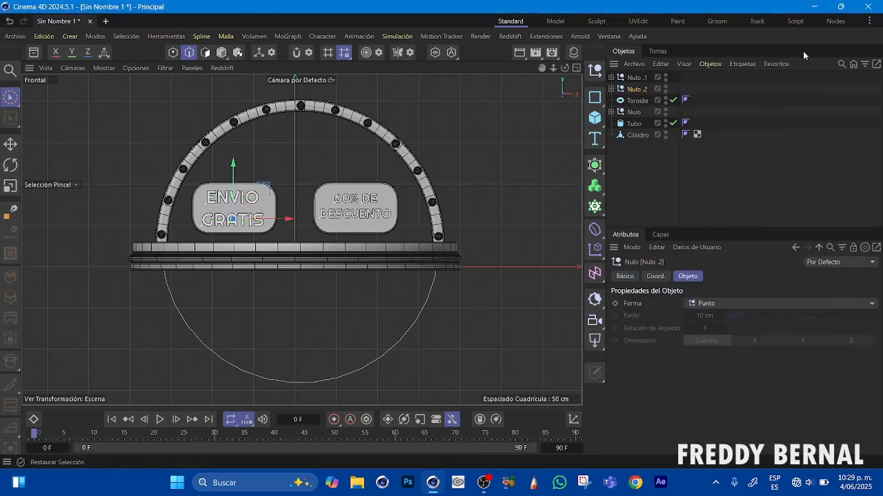
Rename the null holding the free-shipping block ENVIO and the null holding the discount block 60%.
{"action": "double_click", "coordinate": [637, 90]}
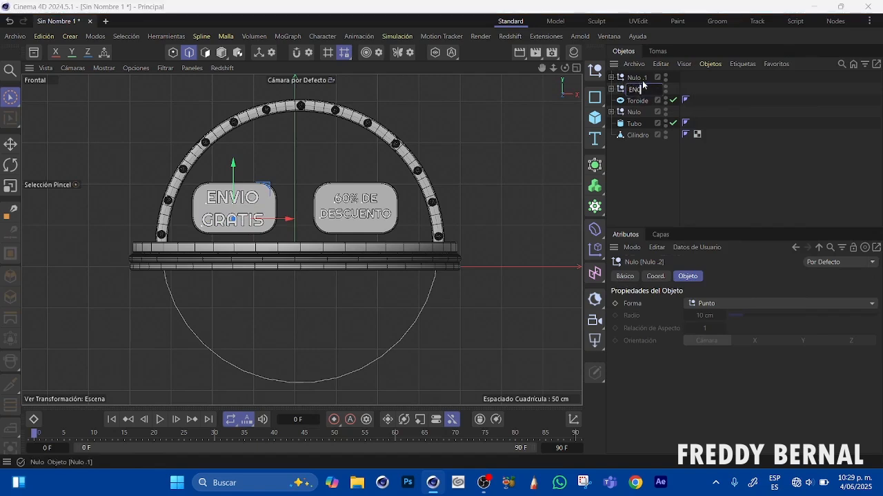
{"action": "type", "text": "ENVIO"}
{"action": "left_click", "coordinate": [639, 78]}
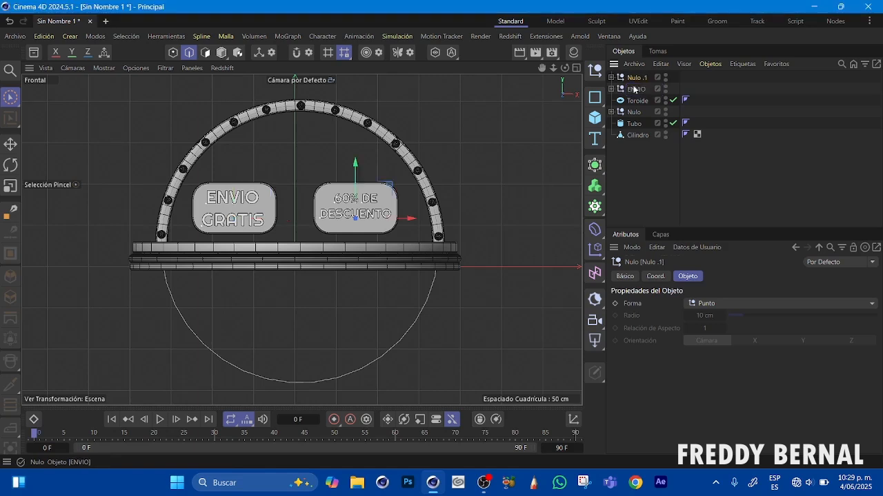
{"action": "double_click", "coordinate": [635, 78]}
{"action": "type", "text": "60"}
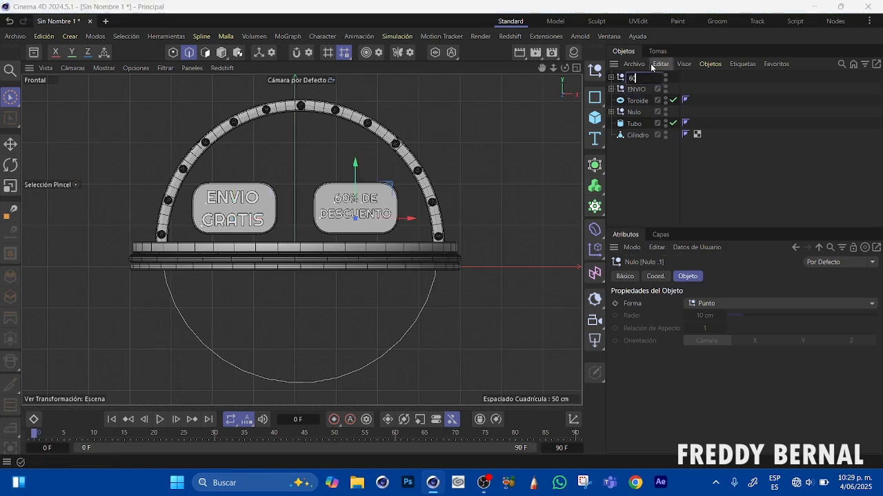
{"action": "left_click", "coordinate": [646, 169]}
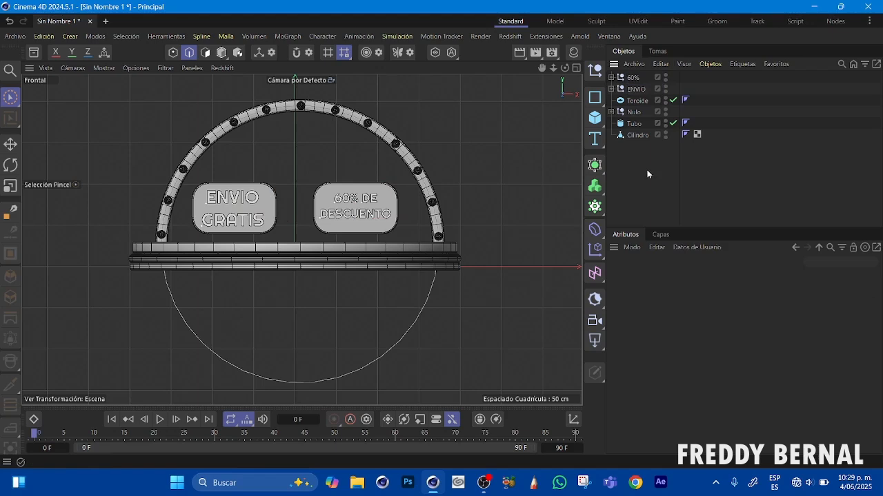
Switch to the perspective view and duplicate the ENVIO GRATIS text outside its group, at the top of the object hierarchy.
{"action": "left_click", "coordinate": [633, 79]}
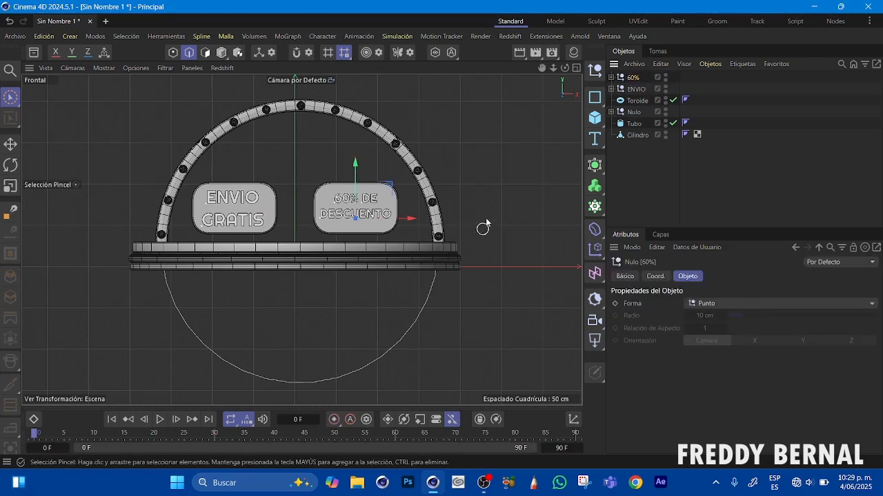
{"action": "left_click", "coordinate": [73, 67]}
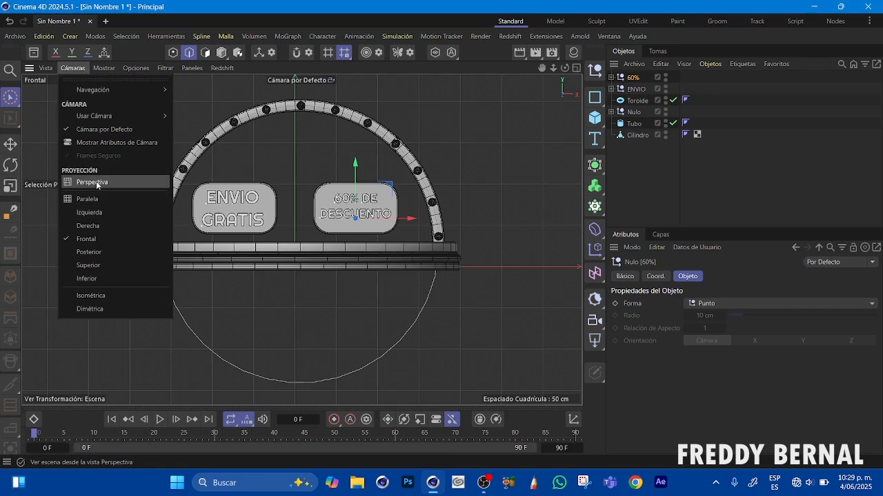
{"action": "left_click", "coordinate": [101, 181]}
{"action": "left_click_drag", "start_coordinate": [565, 68], "coordinate": [627, 61]}
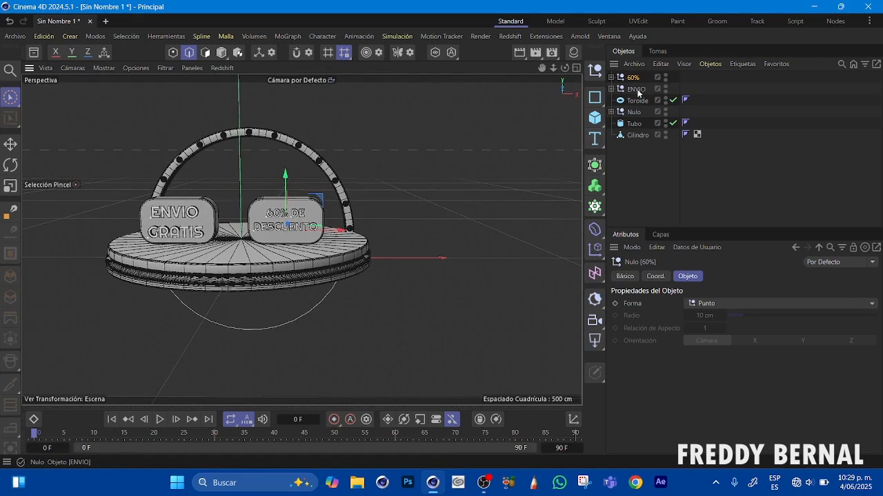
{"action": "left_click", "coordinate": [611, 89]}
{"action": "left_click", "coordinate": [645, 101]}
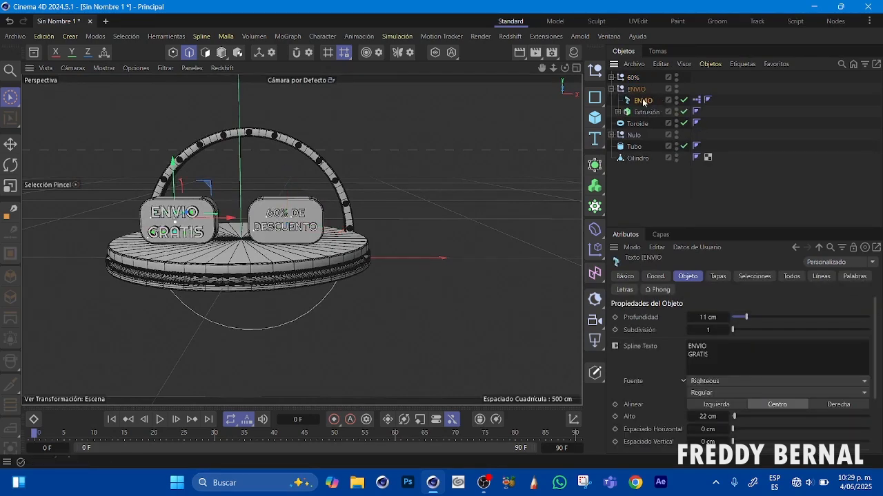
{"action": "left_click_drag", "start_coordinate": [646, 106], "coordinate": [642, 73], "text": "ctrl"}
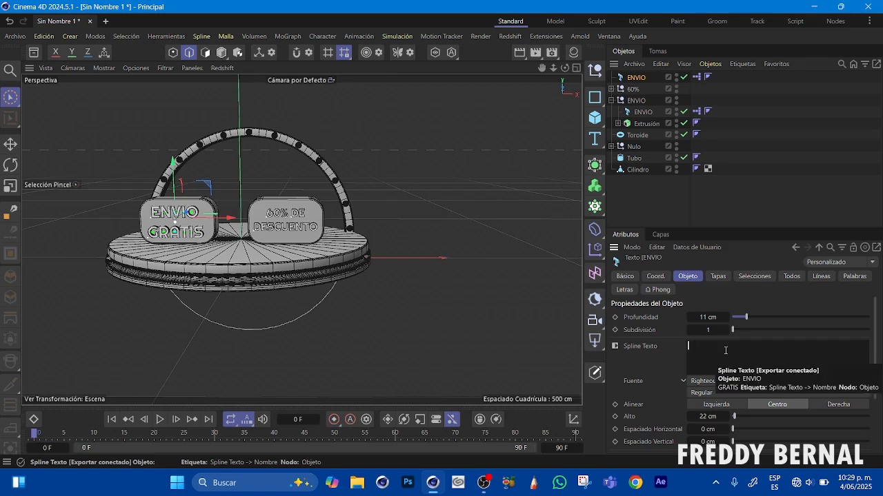
Replace the duplicated text's content with CIBER SHOPEE.
{"action": "type", "text": "C"}
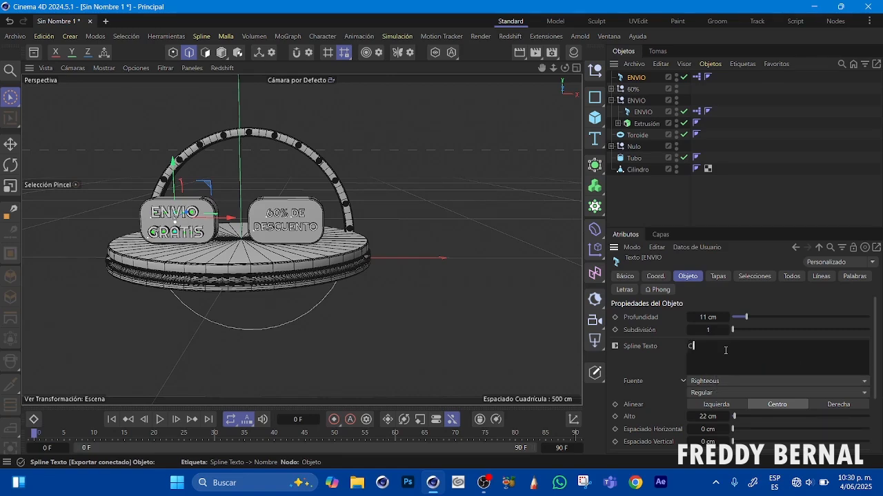
{"action": "type", "text": "IBER SHOPEE"}
{"action": "left_click", "coordinate": [663, 358]}
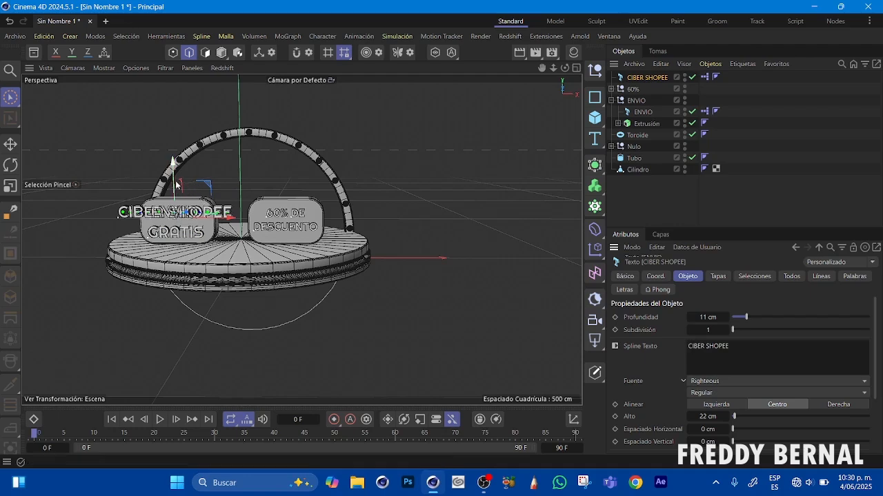
Centre the CIBER SHOPEE text above the two blocks and set its depth to 10 cm and height to 52 cm.
{"action": "left_click_drag", "start_coordinate": [173, 179], "coordinate": [173, 145]}
{"action": "left_click_drag", "start_coordinate": [245, 181], "coordinate": [306, 178]}
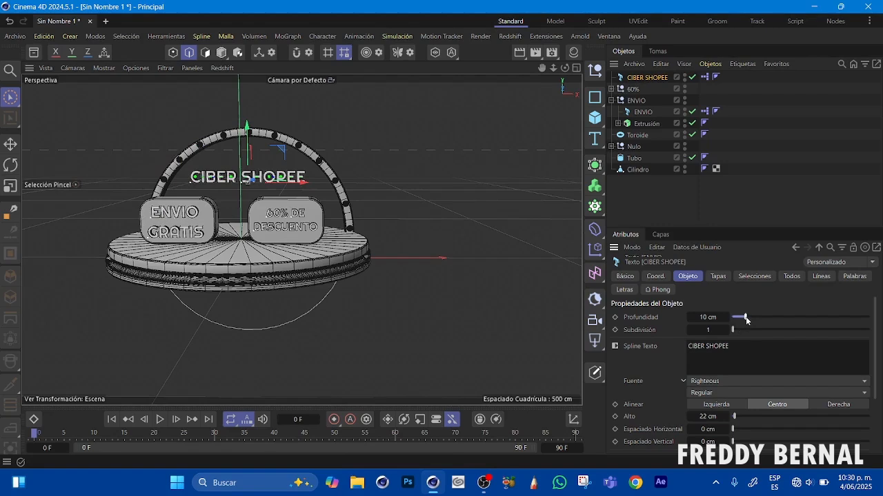
{"action": "left_click_drag", "start_coordinate": [735, 417], "coordinate": [739, 418]}
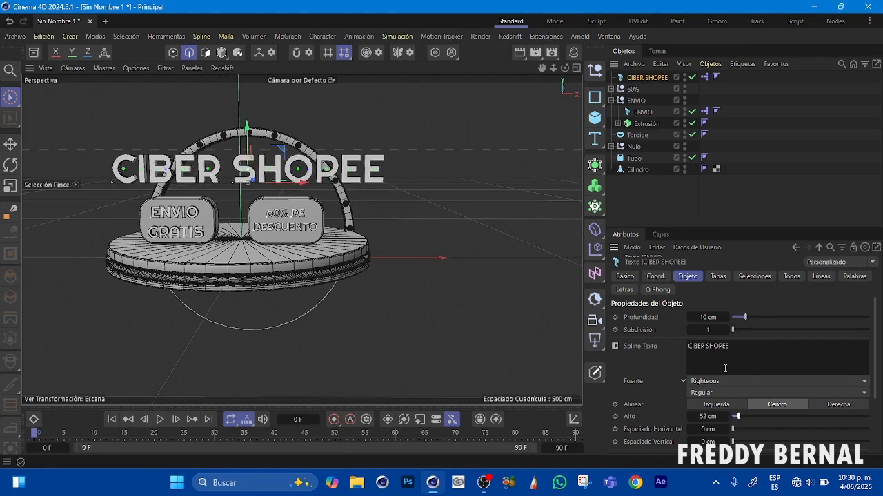
Move the CIBER SHOPEE text back along Z from the blocks towards the arch.
{"action": "left_click_drag", "start_coordinate": [565, 68], "coordinate": [515, 96]}
{"action": "left_click_drag", "start_coordinate": [285, 168], "coordinate": [330, 151]}
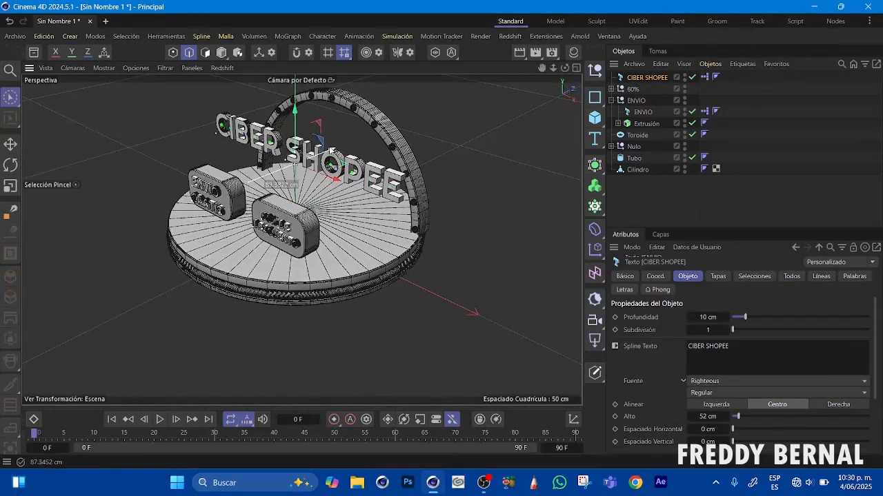
{"action": "left_click_drag", "start_coordinate": [564, 67], "coordinate": [620, 86]}
Switch to the front view and raise the CIBER SHOPEE text slightly above the blocks.
{"action": "left_click", "coordinate": [72, 67]}
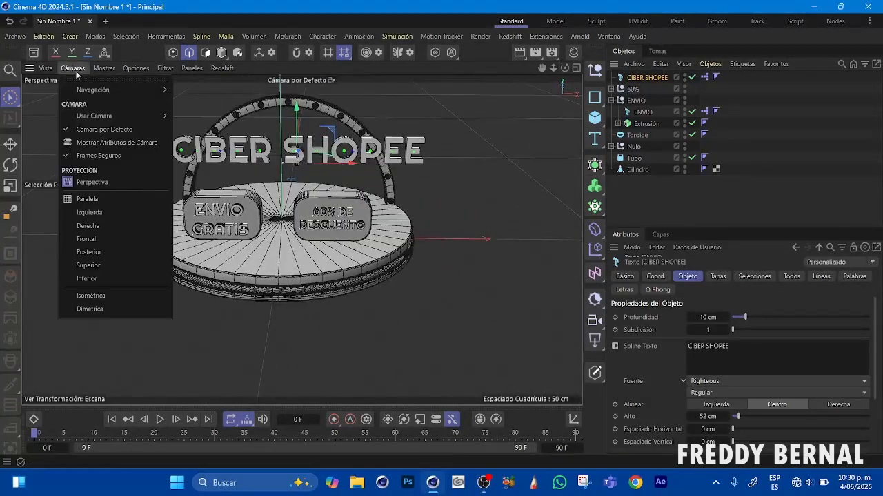
{"action": "left_click", "coordinate": [86, 238]}
{"action": "left_click_drag", "start_coordinate": [369, 169], "coordinate": [360, 178]}
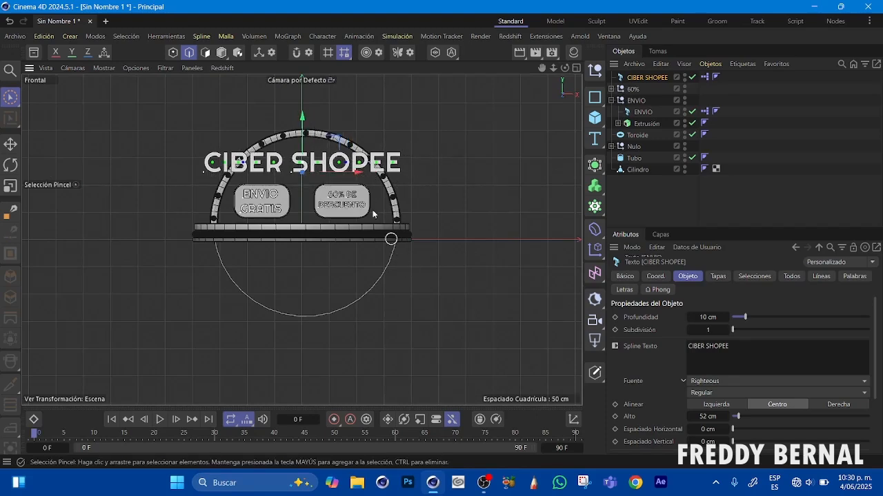
{"action": "left_click_drag", "start_coordinate": [304, 141], "coordinate": [303, 139]}
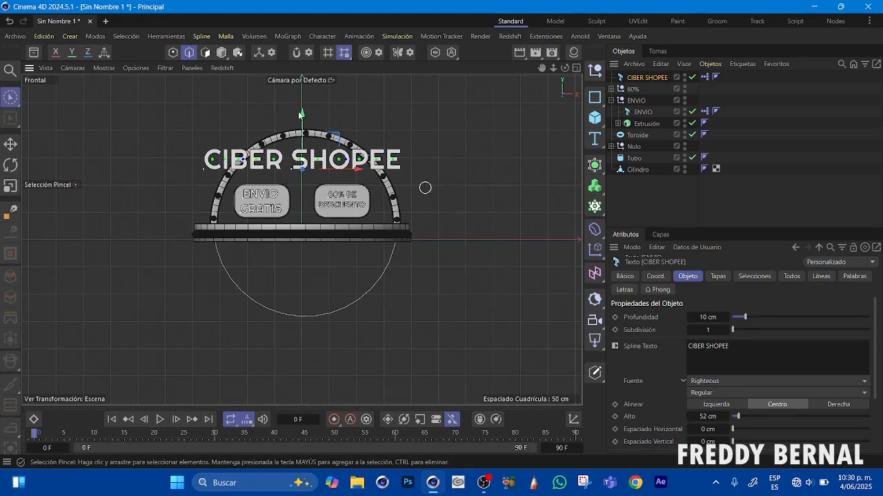
Return to the perspective view and set the CIBER SHOPEE text's font to Malgun Gothic.
{"action": "left_click", "coordinate": [78, 68]}
{"action": "left_click", "coordinate": [97, 184]}
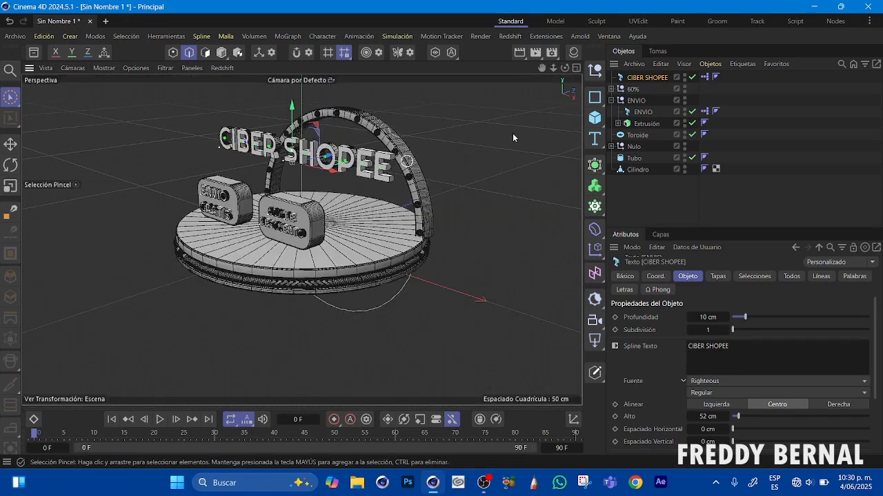
{"action": "left_click_drag", "start_coordinate": [553, 68], "coordinate": [575, 84]}
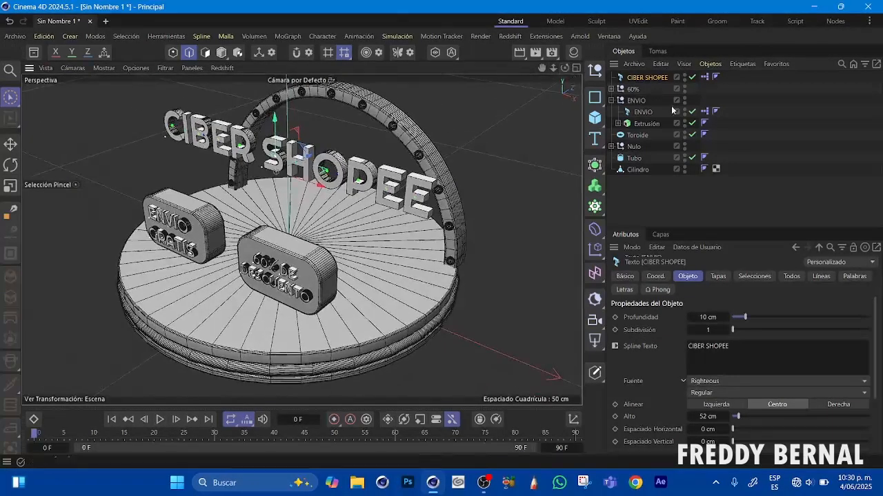
{"action": "left_click", "coordinate": [715, 381]}
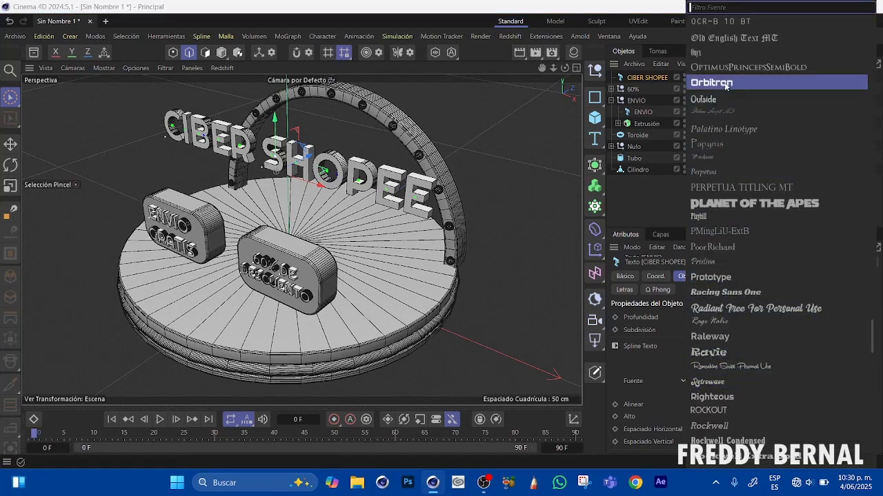
{"action": "scroll", "coordinate": [724, 76], "scroll_direction": "up", "scroll_amount": 4}
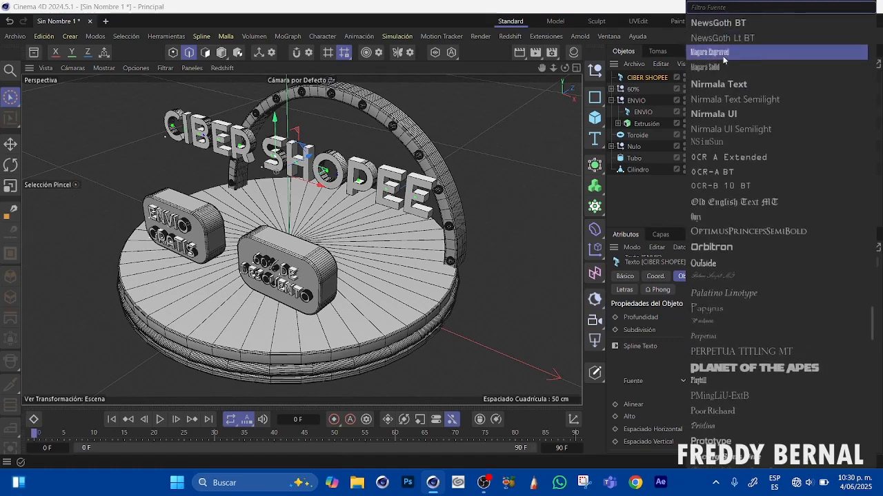
{"action": "scroll", "coordinate": [729, 24], "scroll_direction": "up", "scroll_amount": 2}
{"action": "scroll", "coordinate": [731, 67], "scroll_direction": "up", "scroll_amount": 3}
{"action": "scroll", "coordinate": [728, 41], "scroll_direction": "up", "scroll_amount": 4}
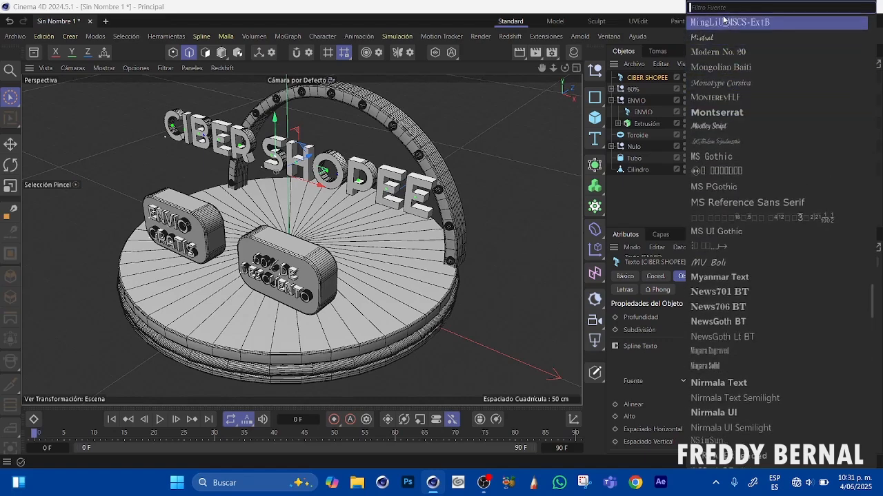
{"action": "scroll", "coordinate": [725, 25], "scroll_direction": "up", "scroll_amount": 4}
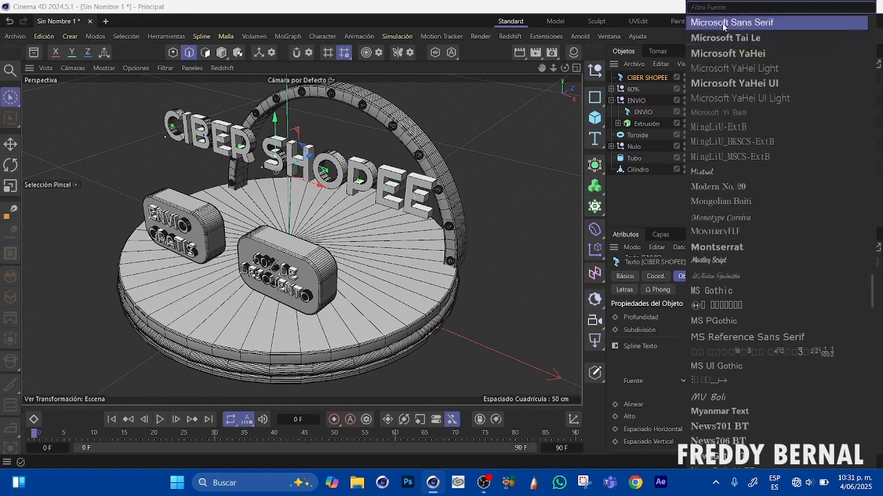
{"action": "scroll", "coordinate": [726, 27], "scroll_direction": "up", "scroll_amount": 4}
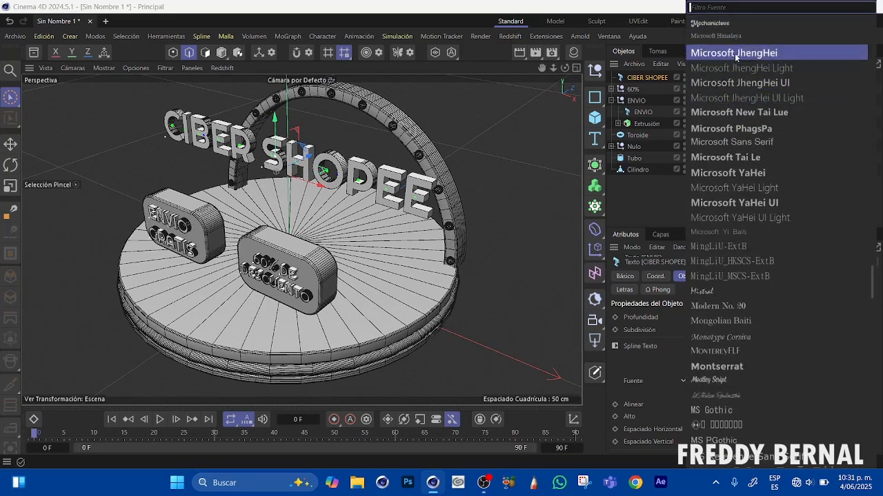
{"action": "scroll", "coordinate": [732, 26], "scroll_direction": "up", "scroll_amount": 4}
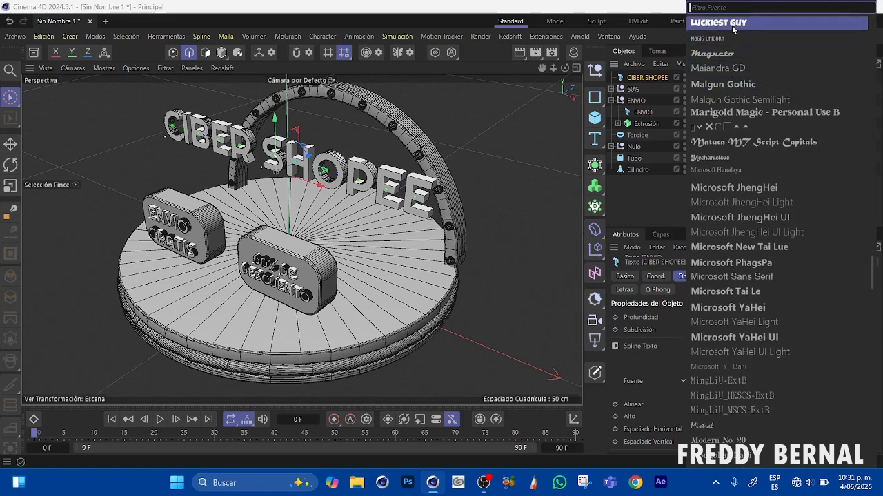
{"action": "left_click", "coordinate": [723, 84]}
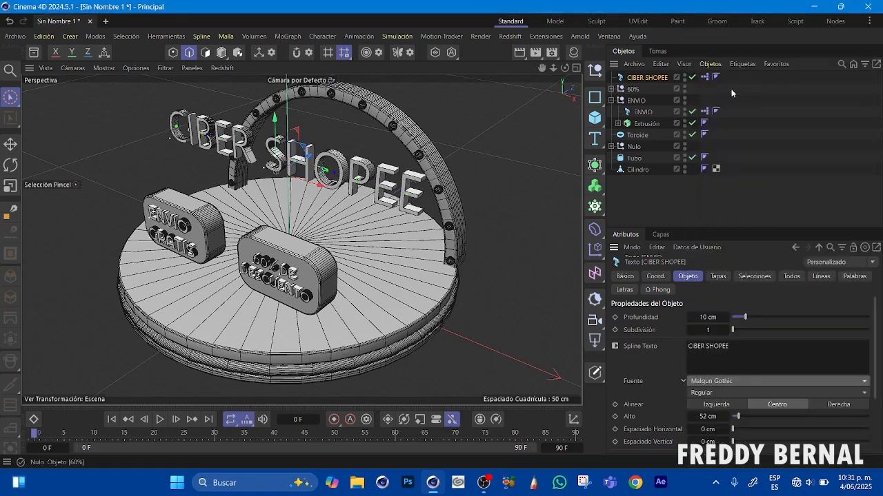
Browse the available fonts for a different typeface for the CIBER SHOPEE text.
{"action": "left_click", "coordinate": [738, 380]}
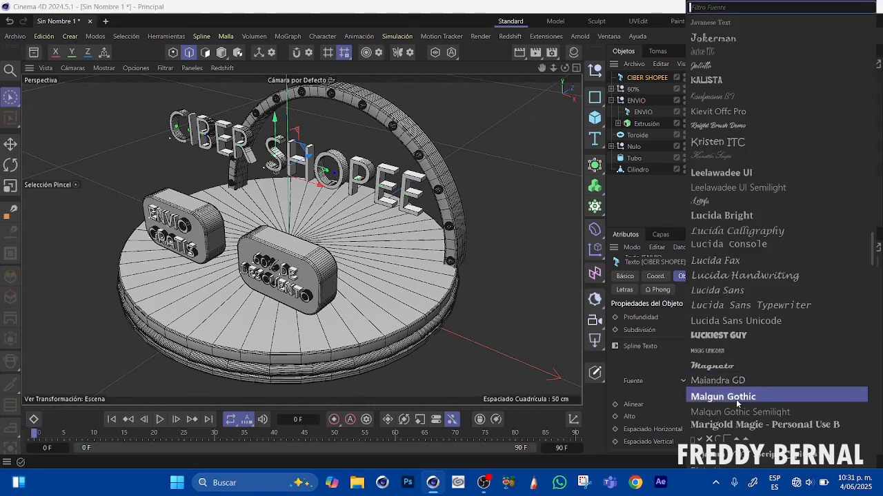
{"action": "left_click", "coordinate": [737, 398]}
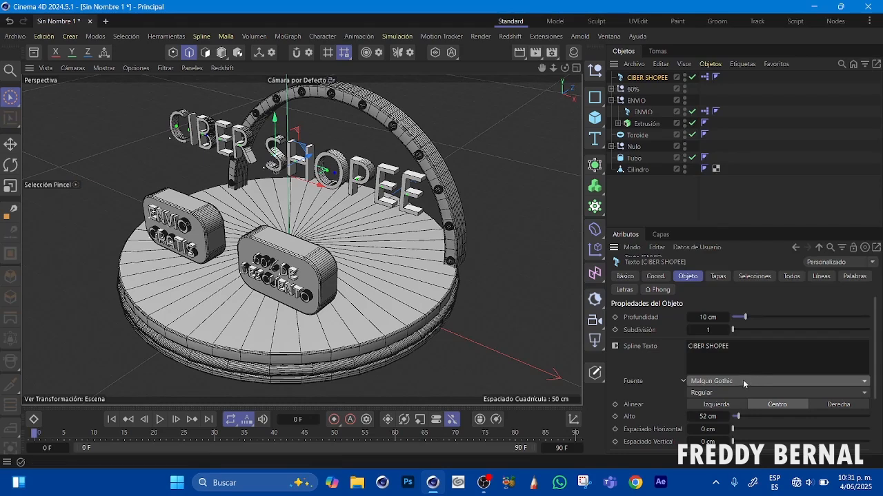
{"action": "left_click", "coordinate": [743, 381]}
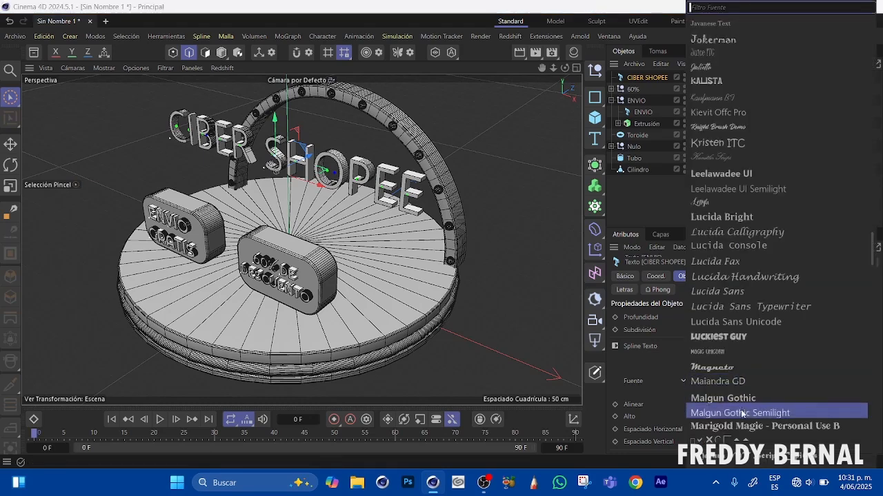
{"action": "scroll", "coordinate": [744, 424], "scroll_direction": "down", "scroll_amount": 5}
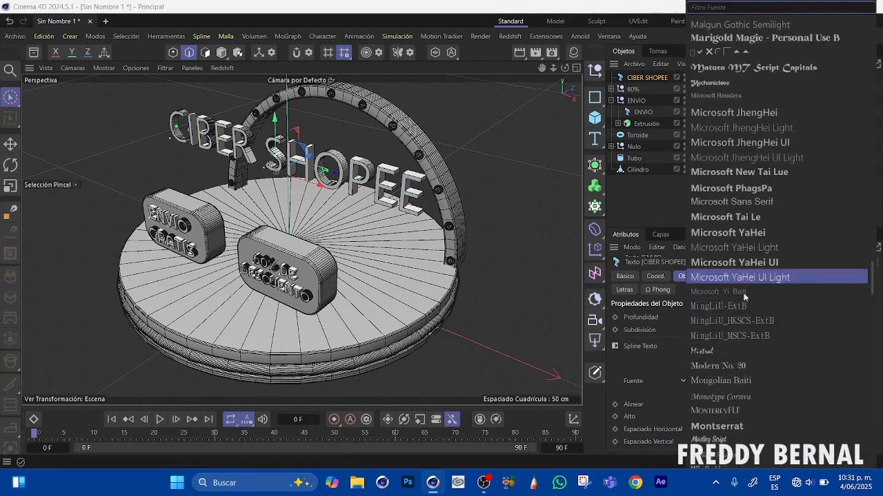
Set the font of the CIBER SHOPEE text to HighlandGothicFLF.
{"action": "scroll", "coordinate": [734, 26], "scroll_direction": "up", "scroll_amount": 4}
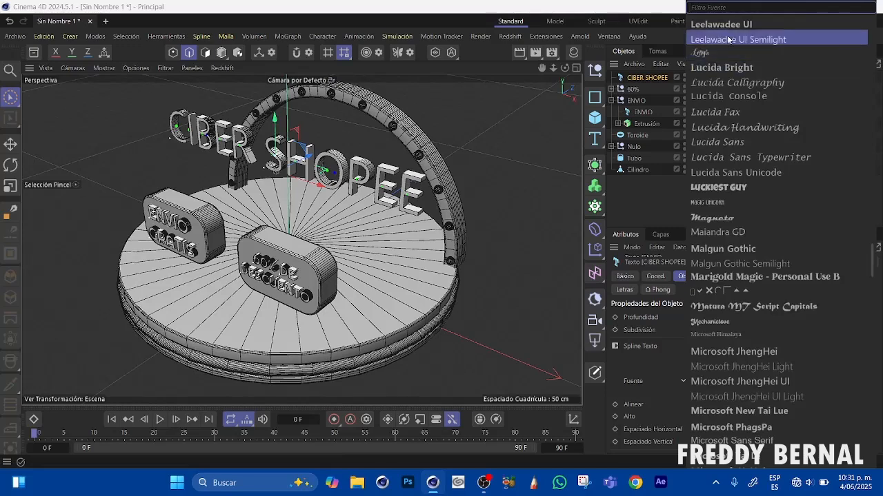
{"action": "scroll", "coordinate": [733, 39], "scroll_direction": "up", "scroll_amount": 3}
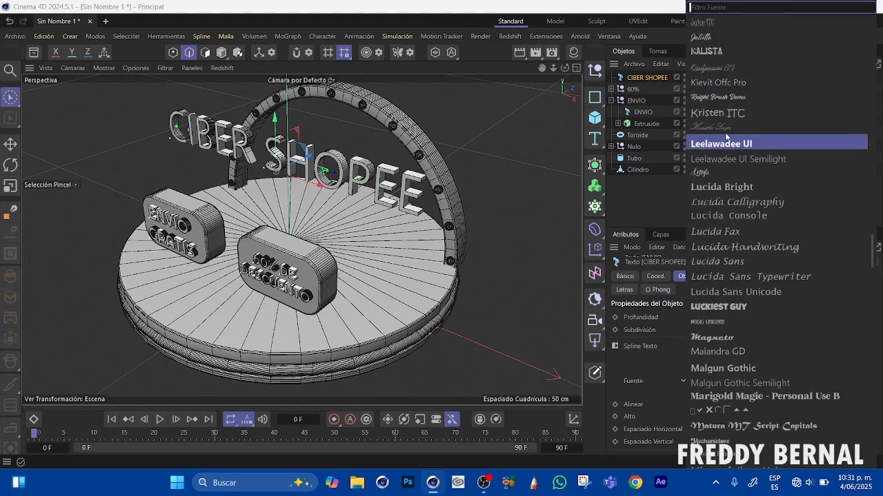
{"action": "scroll", "coordinate": [725, 136], "scroll_direction": "up", "scroll_amount": 4}
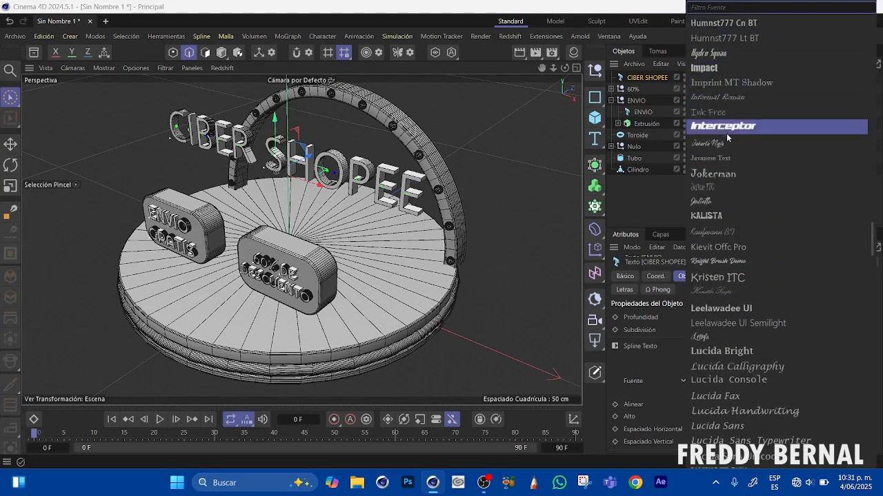
{"action": "scroll", "coordinate": [718, 14], "scroll_direction": "up", "scroll_amount": 2}
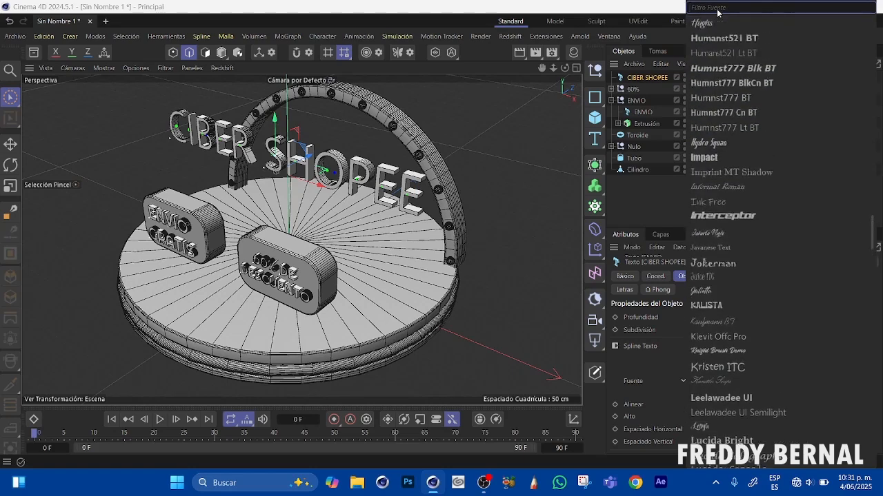
{"action": "scroll", "coordinate": [718, 14], "scroll_direction": "up", "scroll_amount": 1}
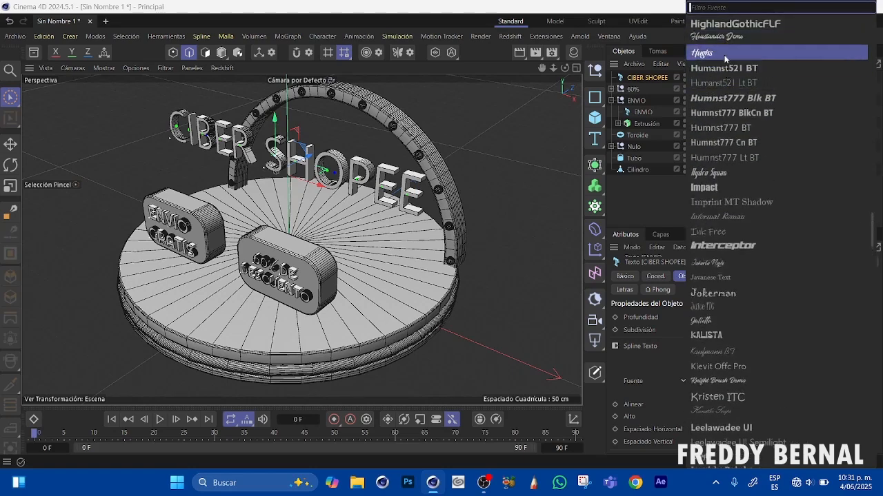
{"action": "left_click", "coordinate": [722, 25]}
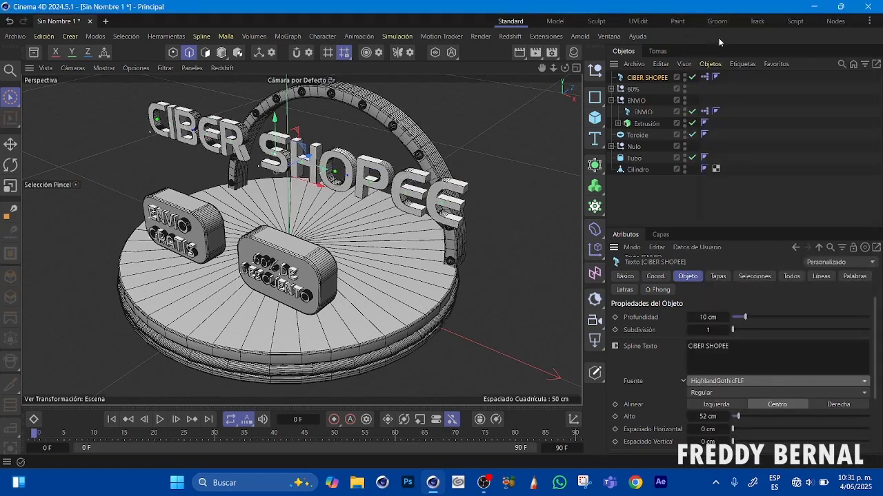
Set the CIBER SHOPEE text's horizontal spacing to 4 cm and its height to 41 cm.
{"action": "left_click_drag", "start_coordinate": [565, 68], "coordinate": [619, 60]}
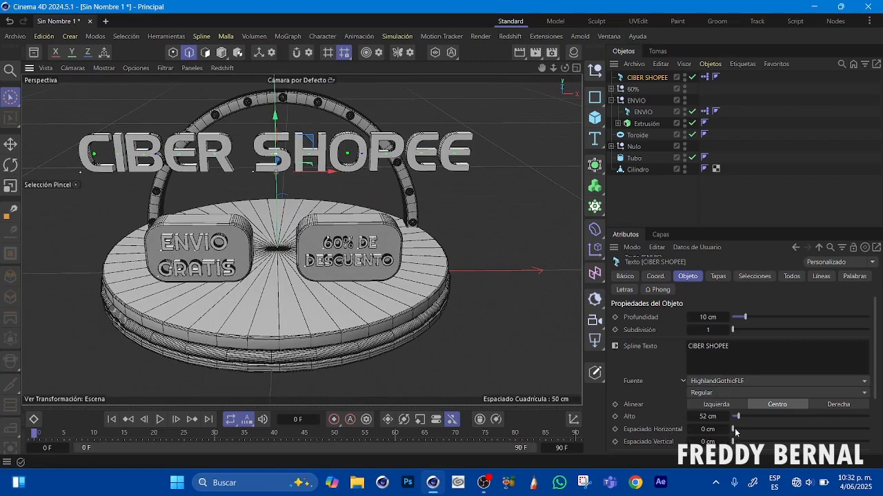
{"action": "left_click_drag", "start_coordinate": [732, 432], "coordinate": [739, 433]}
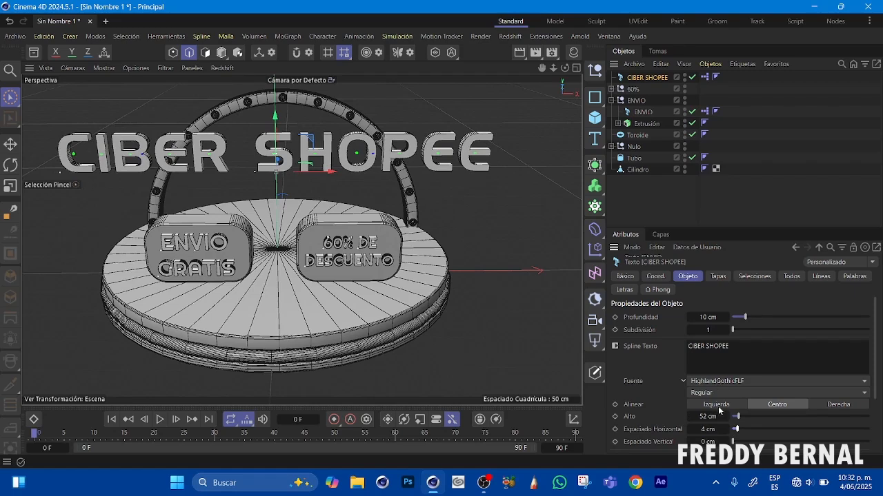
{"action": "left_click", "coordinate": [692, 417]}
{"action": "left_click", "coordinate": [692, 417]}
{"action": "left_click", "coordinate": [692, 417]}
{"action": "left_click", "coordinate": [692, 417]}
{"action": "left_click", "coordinate": [695, 417]}
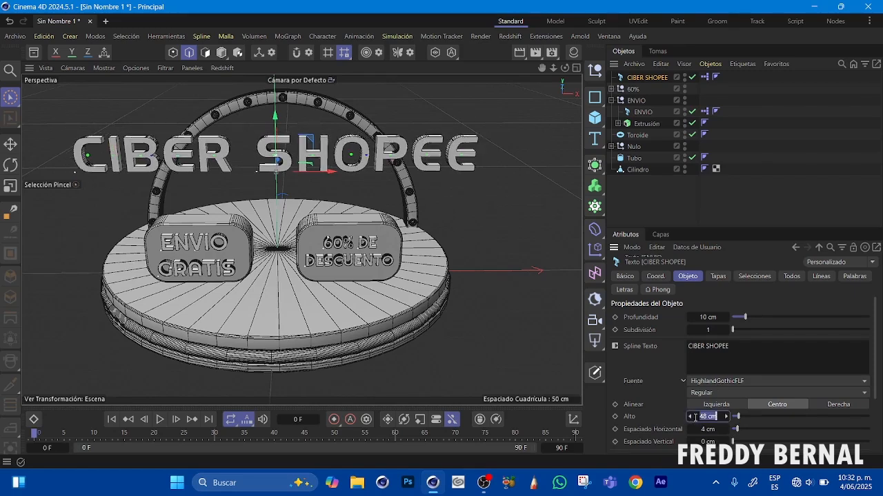
{"action": "left_click", "coordinate": [691, 417]}
{"action": "left_click", "coordinate": [691, 417]}
{"action": "left_click", "coordinate": [691, 417]}
{"action": "left_click", "coordinate": [691, 417]}
{"action": "left_click", "coordinate": [690, 417]}
{"action": "left_click", "coordinate": [690, 417]}
{"action": "left_click", "coordinate": [691, 417]}
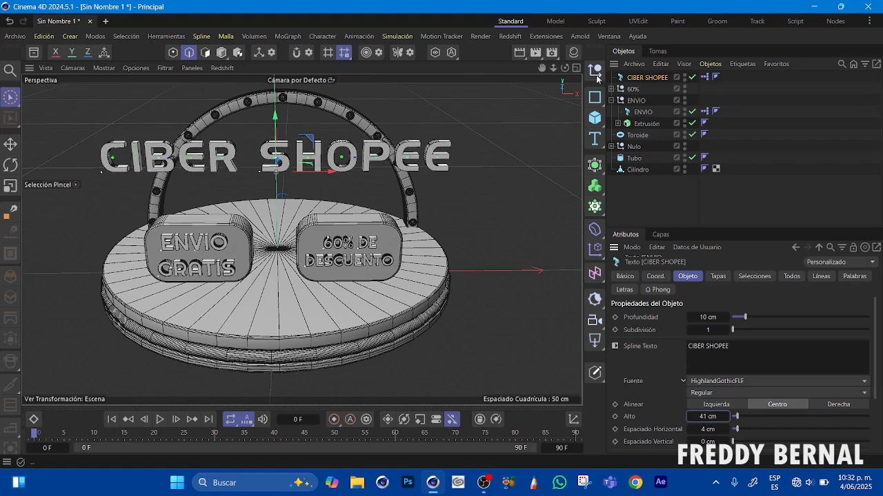
Duplicate the CIBER SHOPEE text object in place.
{"action": "mouse_move", "coordinate": [564, 68]}
{"action": "left_mouse_down"}
{"action": "mouse_move", "coordinate": [519, 95]}
{"action": "mouse_move", "coordinate": [483, 94]}
{"action": "mouse_move", "coordinate": [515, 91]}
{"action": "mouse_move", "coordinate": [507, 97]}
{"action": "mouse_move", "coordinate": [548, 67]}
{"action": "left_mouse_up"}
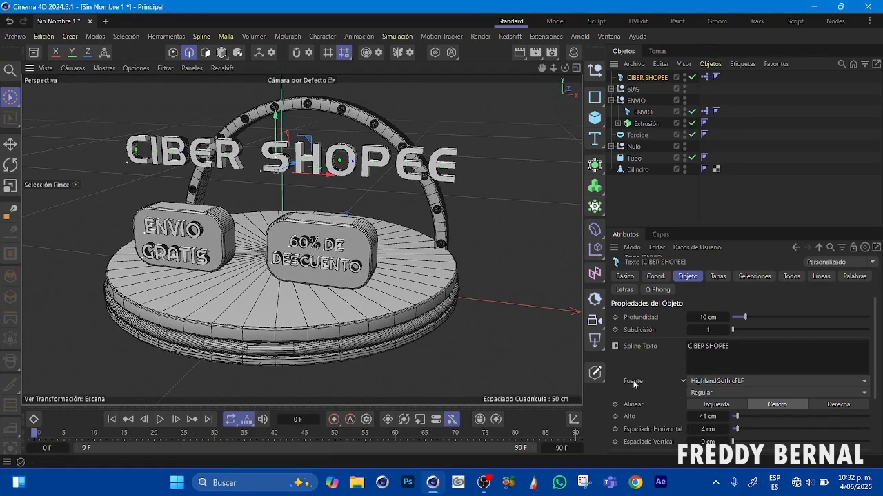
{"action": "mouse_move", "coordinate": [541, 67]}
{"action": "left_mouse_down"}
{"action": "mouse_move", "coordinate": [555, 75]}
{"action": "mouse_move", "coordinate": [522, 99]}
{"action": "mouse_move", "coordinate": [593, 66]}
{"action": "mouse_move", "coordinate": [537, 83]}
{"action": "left_mouse_up"}
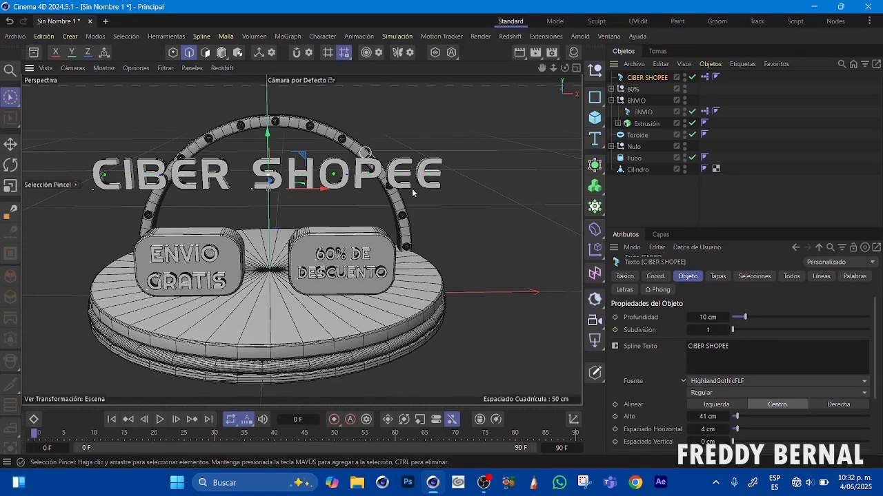
{"action": "left_click_drag", "start_coordinate": [552, 67], "coordinate": [493, 99]}
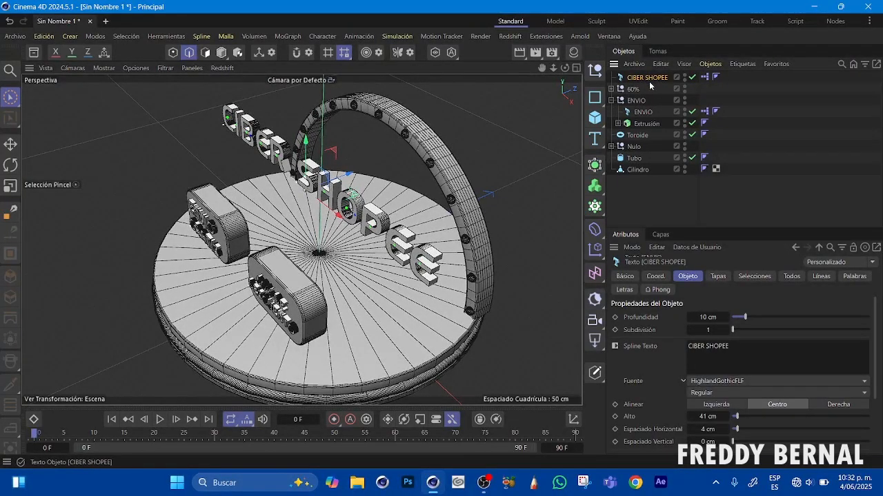
{"action": "key", "text": "ctrl+v"}
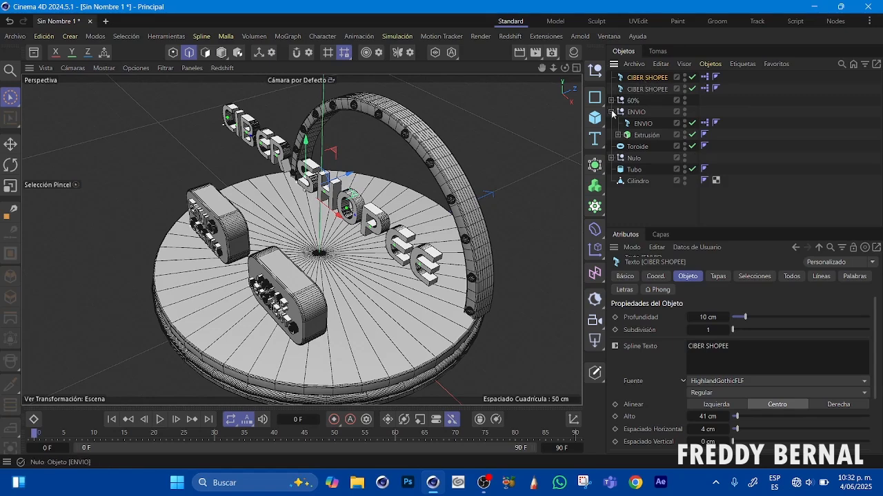
Give the CIBER SHOPEE copy's caps a round bevel of 0.89 cm and enable the outside bevel (Bisel Fuera).
{"action": "left_click", "coordinate": [718, 277]}
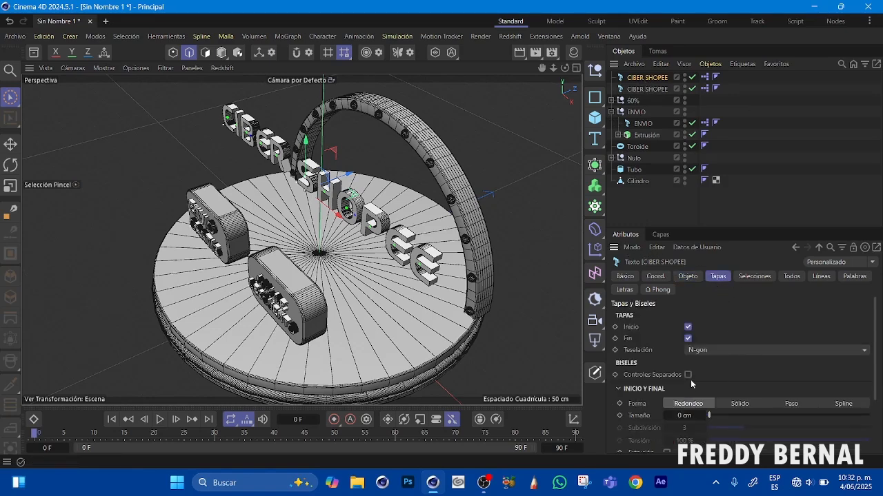
{"action": "left_click_drag", "start_coordinate": [873, 337], "coordinate": [865, 364]}
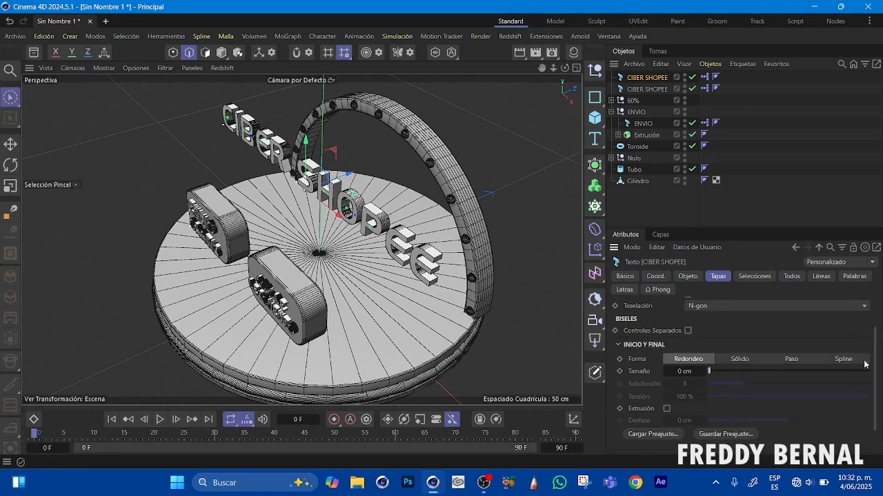
{"action": "left_click_drag", "start_coordinate": [709, 371], "coordinate": [710, 372]}
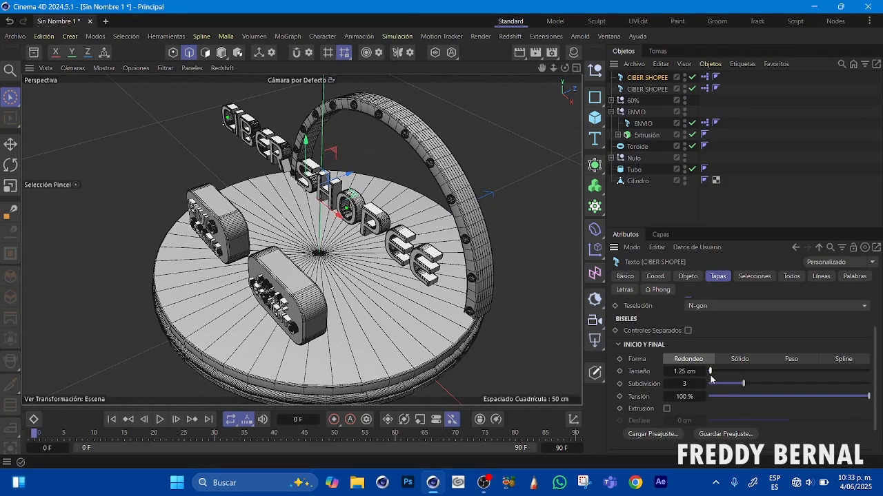
{"action": "left_click_drag", "start_coordinate": [711, 376], "coordinate": [711, 376]}
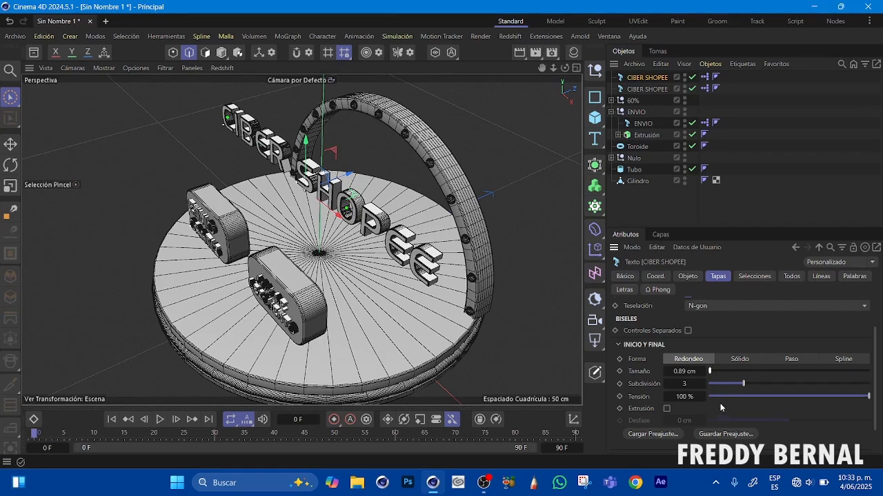
{"action": "left_click_drag", "start_coordinate": [873, 356], "coordinate": [870, 384]}
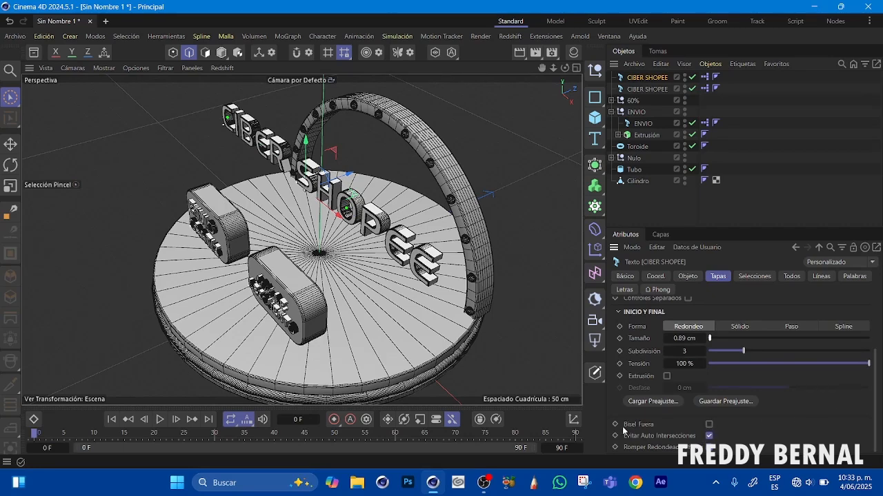
{"action": "left_click", "coordinate": [709, 425]}
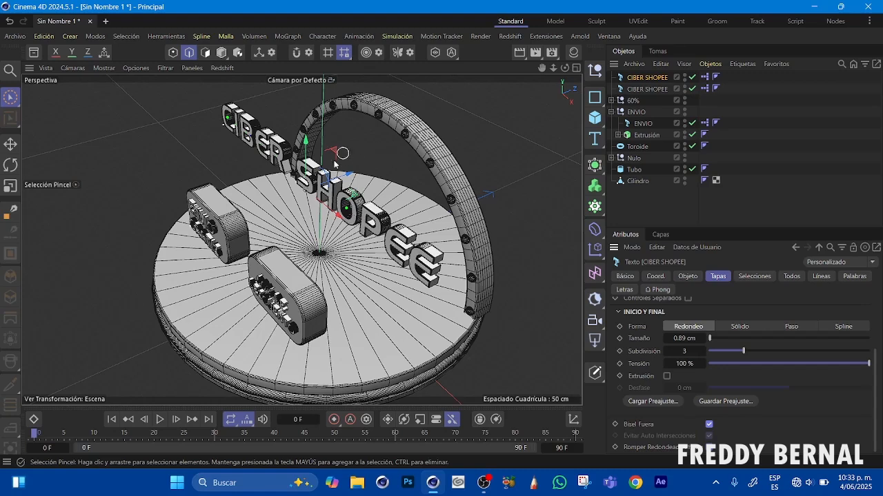
Increase the cap bevel size of the CIBER SHOPEE copy to 2.31 cm.
{"action": "left_click_drag", "start_coordinate": [348, 176], "coordinate": [352, 176]}
{"action": "left_click_drag", "start_coordinate": [553, 67], "coordinate": [611, 58]}
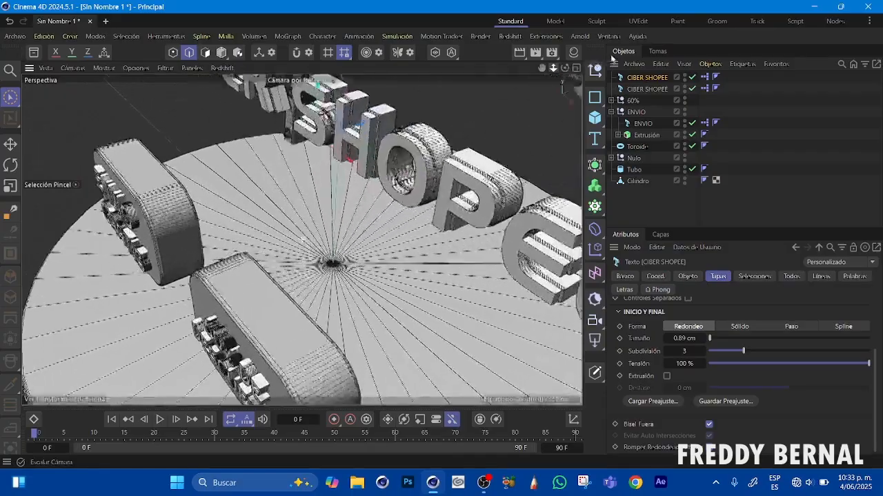
{"action": "left_click_drag", "start_coordinate": [541, 67], "coordinate": [458, 135]}
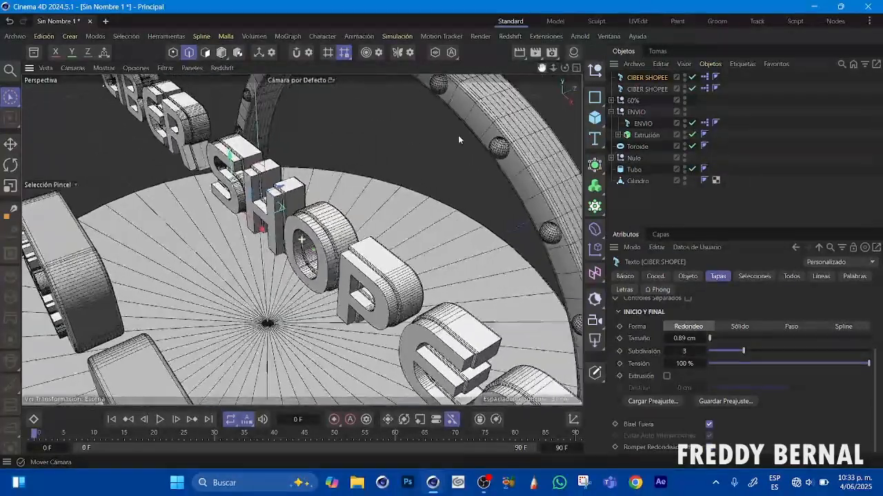
{"action": "left_click_drag", "start_coordinate": [564, 68], "coordinate": [598, 52]}
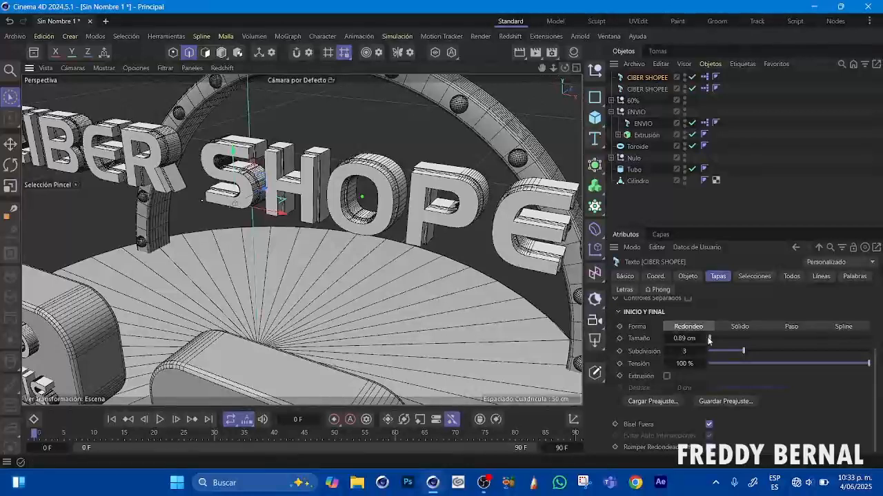
{"action": "left_click_drag", "start_coordinate": [708, 338], "coordinate": [712, 342]}
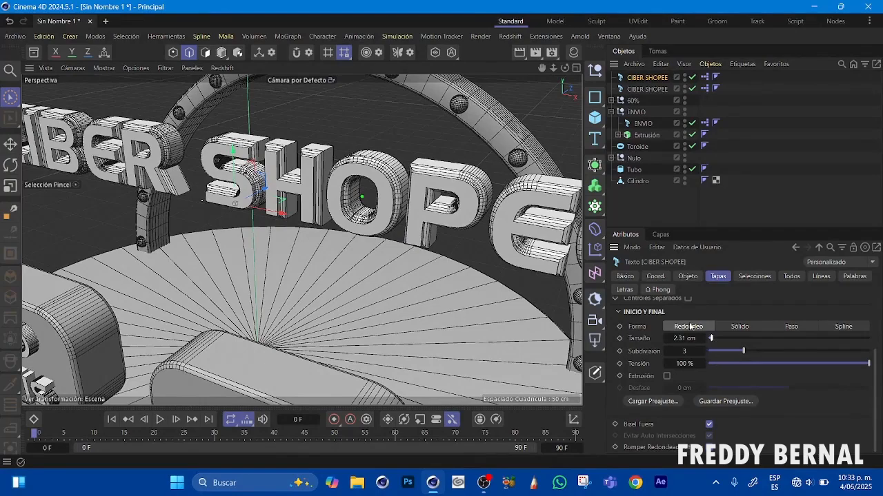
Change the render engine to Estándar in the render settings.
{"action": "mouse_move", "coordinate": [555, 69]}
{"action": "left_mouse_down"}
{"action": "mouse_move", "coordinate": [532, 83]}
{"action": "mouse_move", "coordinate": [598, 37]}
{"action": "mouse_move", "coordinate": [612, 55]}
{"action": "mouse_move", "coordinate": [563, 68]}
{"action": "left_mouse_up"}
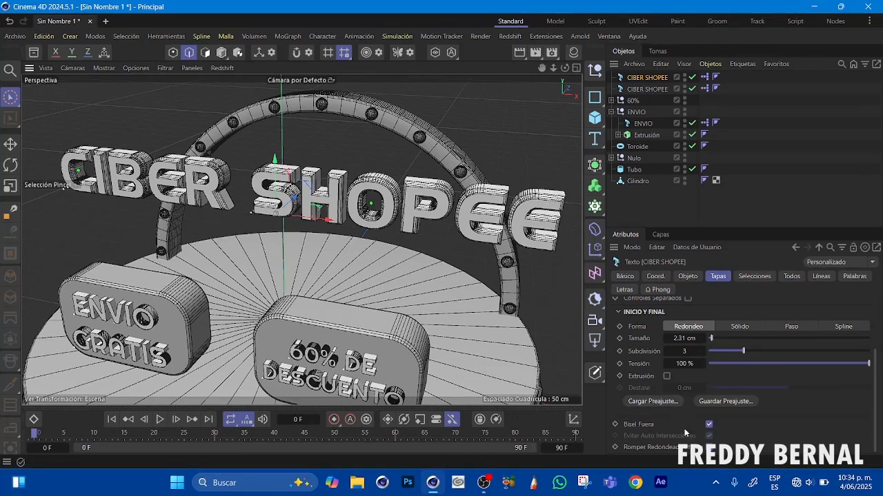
{"action": "left_click_drag", "start_coordinate": [553, 68], "coordinate": [549, 40]}
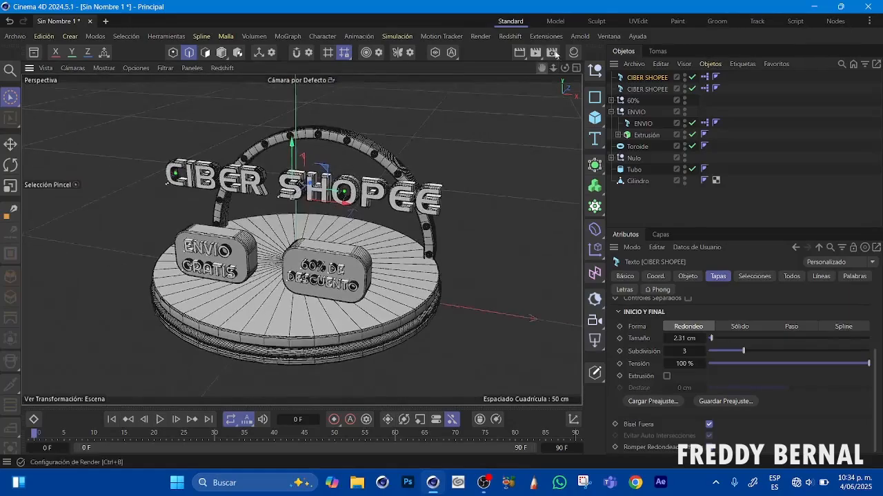
{"action": "left_click_drag", "start_coordinate": [564, 68], "coordinate": [595, 50]}
{"action": "left_click_drag", "start_coordinate": [542, 68], "coordinate": [562, 75]}
{"action": "left_click_drag", "start_coordinate": [553, 69], "coordinate": [540, 77]}
{"action": "left_click_drag", "start_coordinate": [542, 68], "coordinate": [510, 87]}
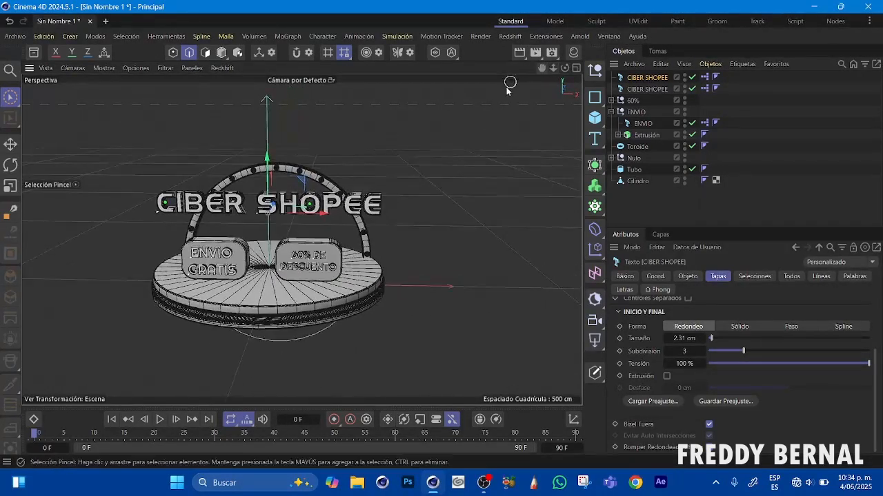
{"action": "left_click", "coordinate": [552, 53]}
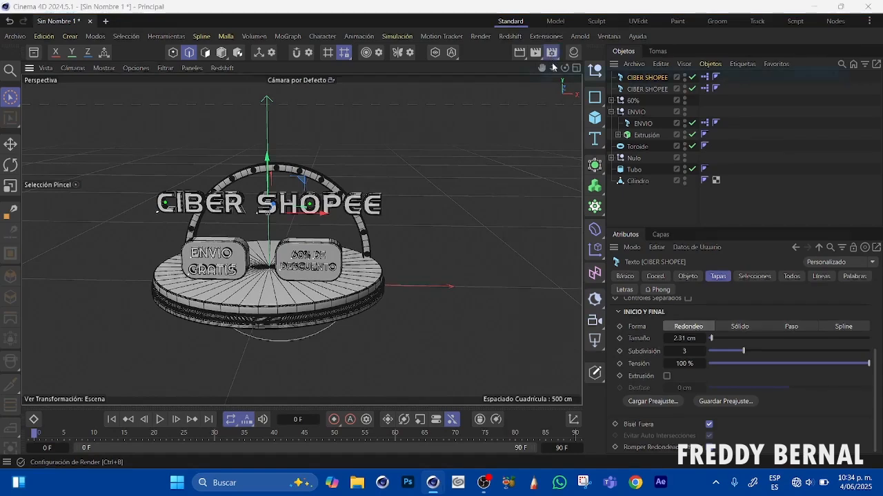
{"action": "left_click", "coordinate": [663, 76]}
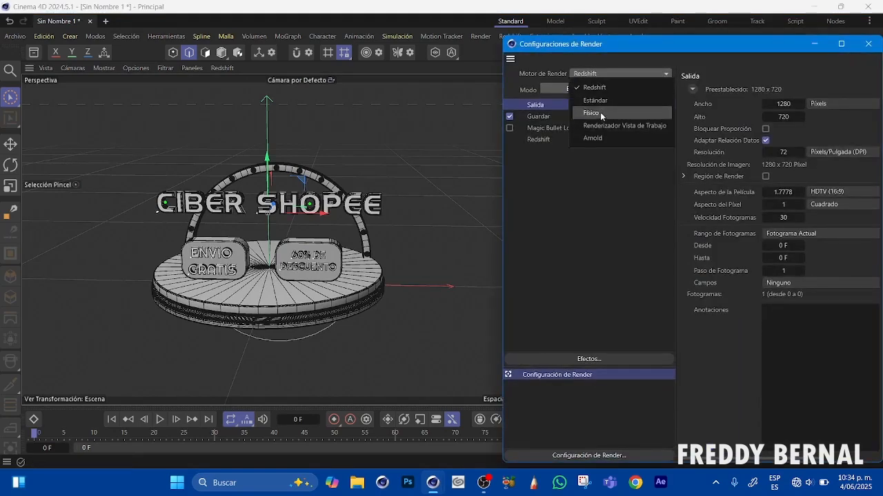
{"action": "left_click", "coordinate": [621, 101]}
{"action": "left_click", "coordinate": [863, 45]}
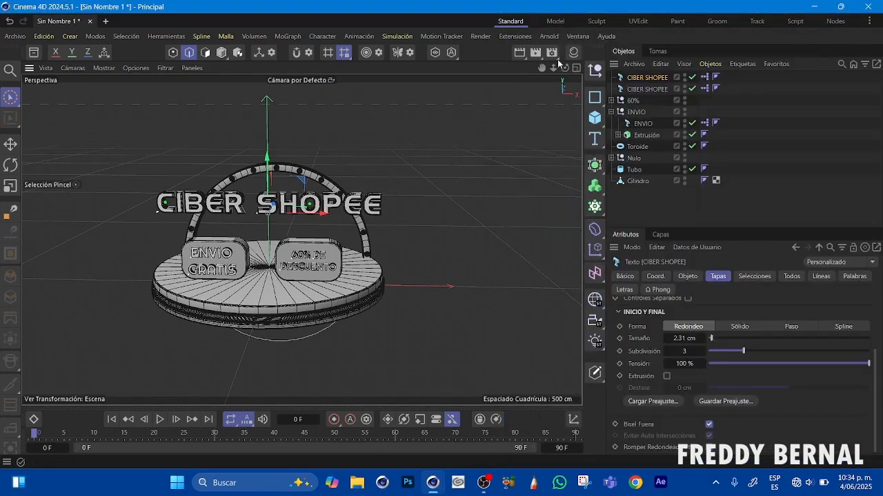
Create a blue material with colour H 219°, S 100 %, V 100 % and apply it to the Tubo arch.
{"action": "double_click", "coordinate": [506, 117]}
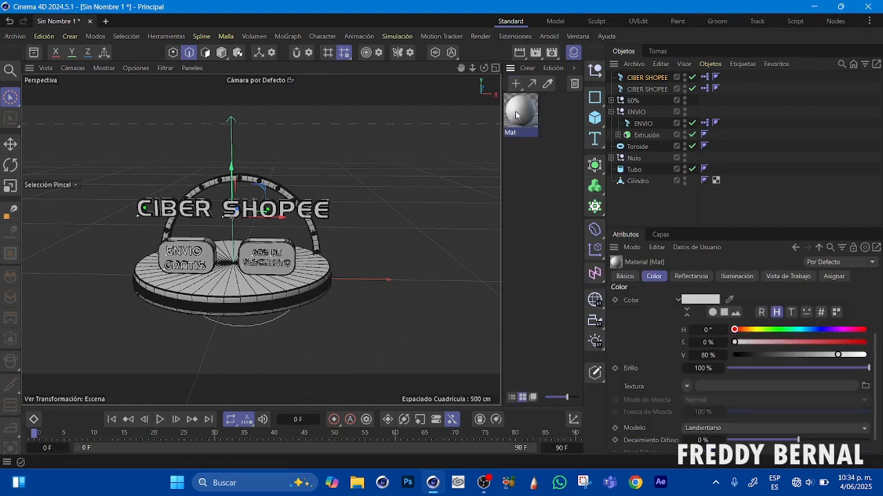
{"action": "double_click", "coordinate": [522, 114]}
{"action": "left_click", "coordinate": [807, 119]}
{"action": "left_click_drag", "start_coordinate": [843, 131], "coordinate": [873, 144]}
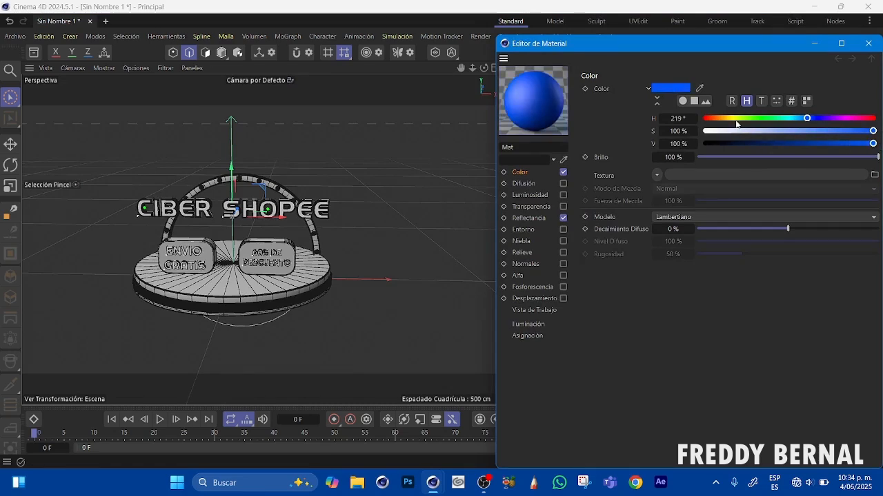
{"action": "left_click", "coordinate": [868, 43]}
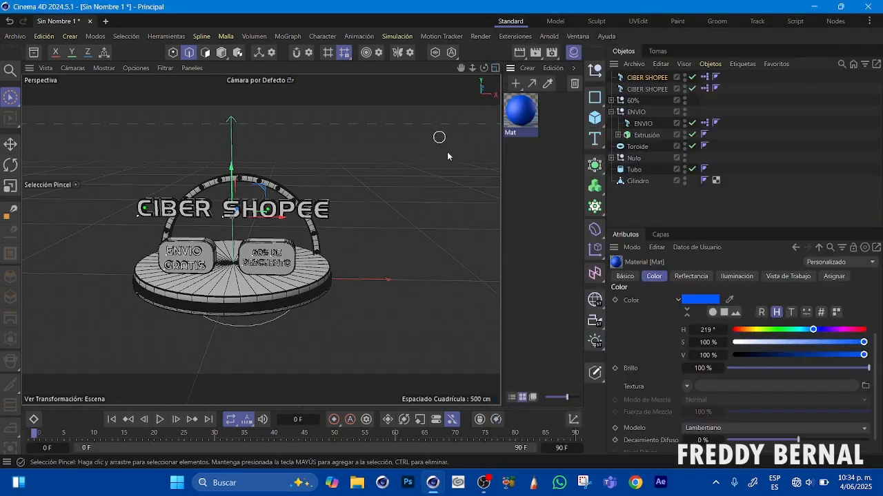
{"action": "left_click_drag", "start_coordinate": [531, 105], "coordinate": [635, 170]}
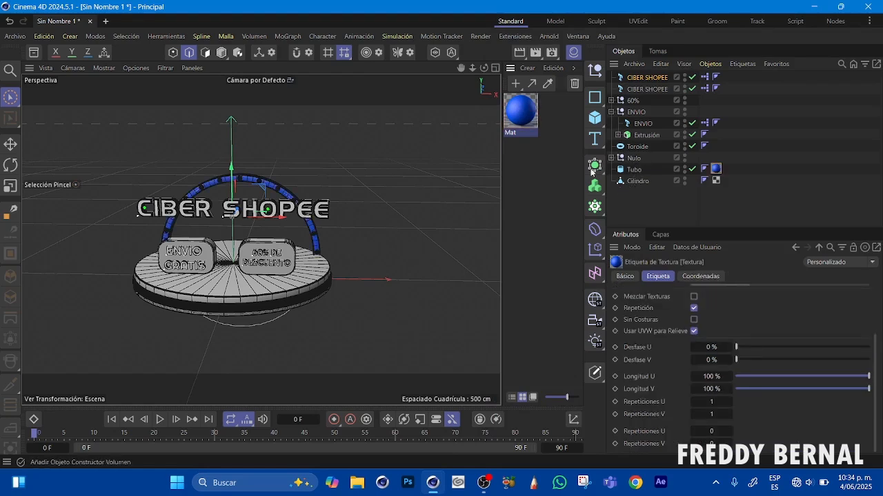
{"action": "left_click_drag", "start_coordinate": [484, 68], "coordinate": [465, 108]}
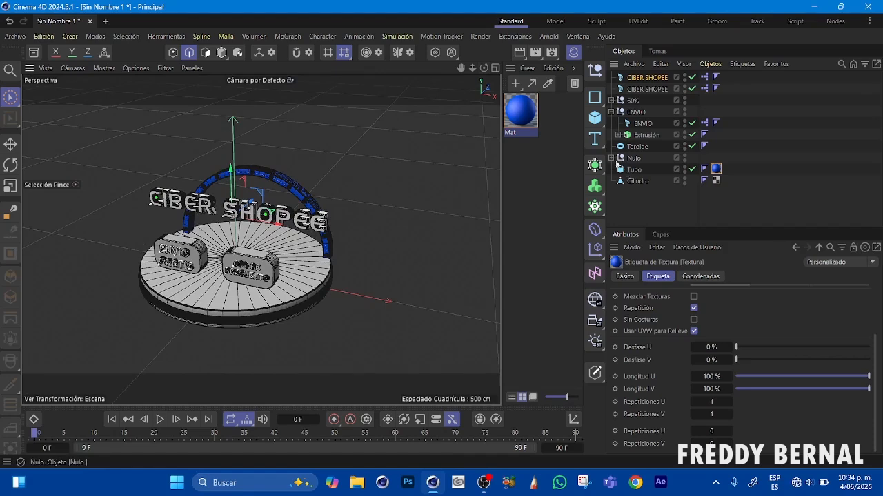
Rename the Nulo group that holds the spheres as LUCES and expand it.
{"action": "double_click", "coordinate": [633, 159]}
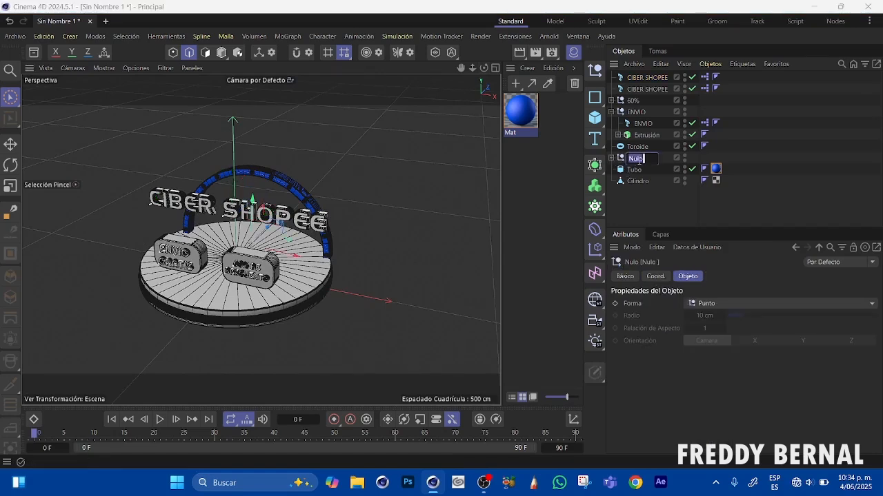
{"action": "type", "text": "N"}
{"action": "left_click", "coordinate": [658, 196]}
{"action": "left_click", "coordinate": [611, 157]}
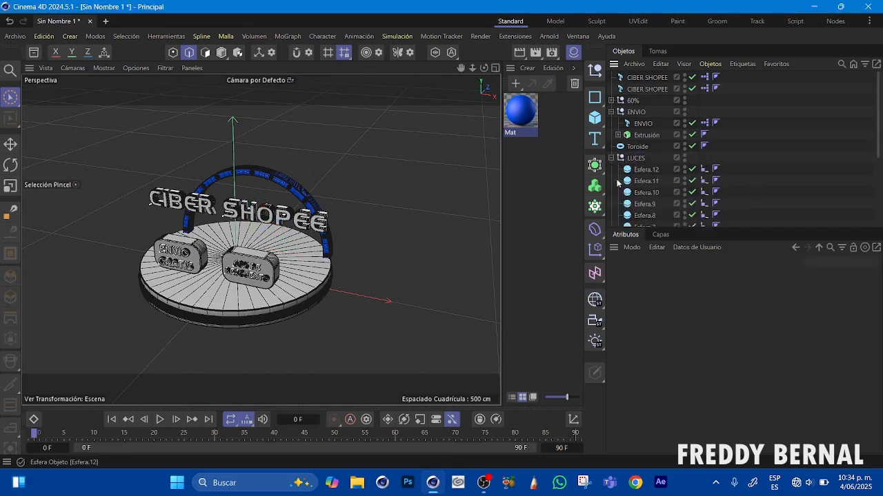
Create a white glowing material with colour V 100 %, Reflectancia disabled and Luminosidad enabled.
{"action": "left_click", "coordinate": [516, 84]}
{"action": "double_click", "coordinate": [515, 111]}
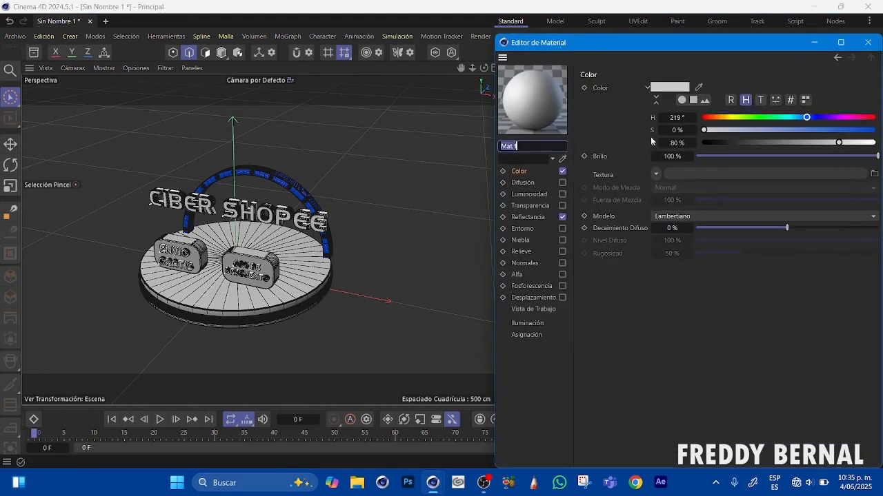
{"action": "left_click_drag", "start_coordinate": [838, 142], "coordinate": [873, 146]}
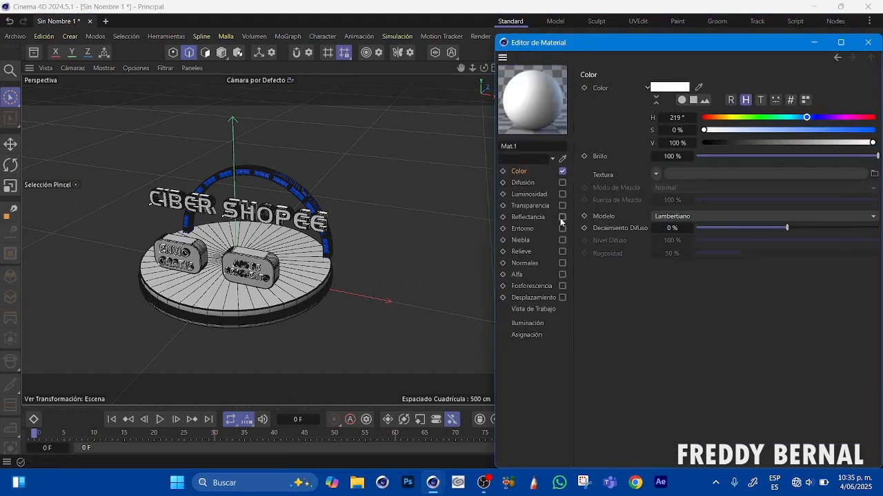
{"action": "left_click", "coordinate": [562, 194]}
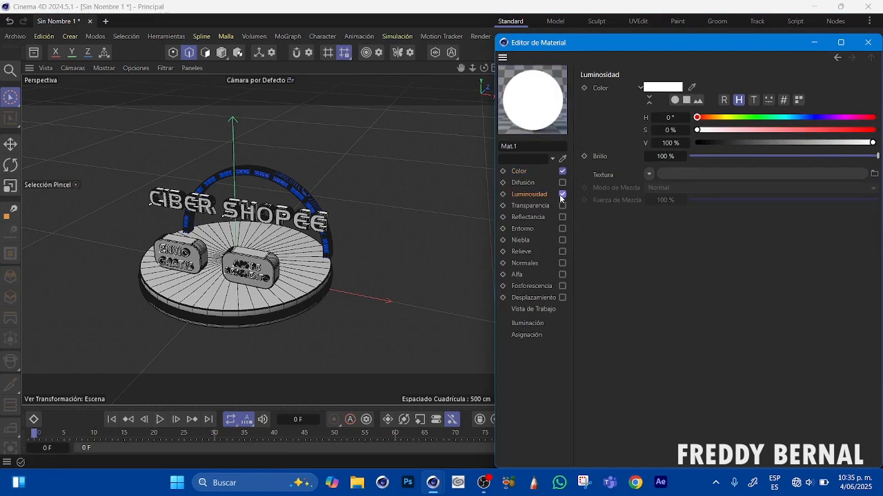
{"action": "left_click", "coordinate": [868, 43]}
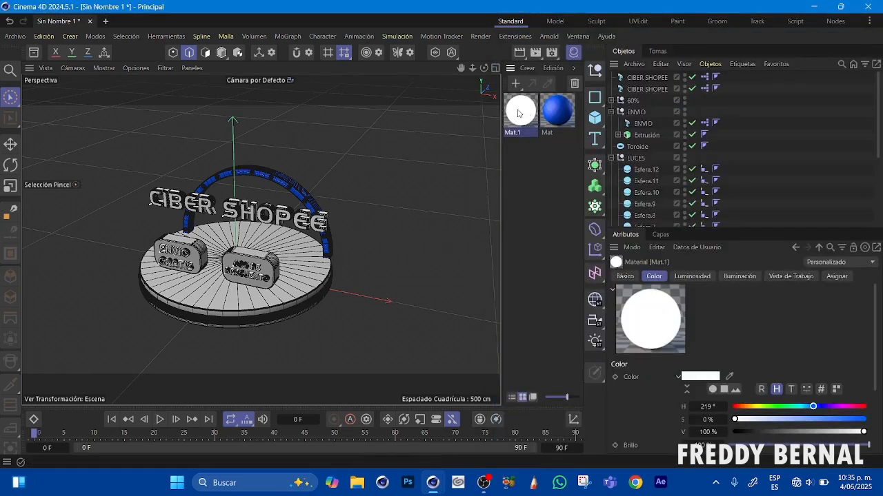
Apply the white glowing material Mat.1 to every Esfera in the LUCES group, from Esfera.12 down to Esfera, and collapse the group.
{"action": "left_click_drag", "start_coordinate": [522, 116], "coordinate": [652, 170]}
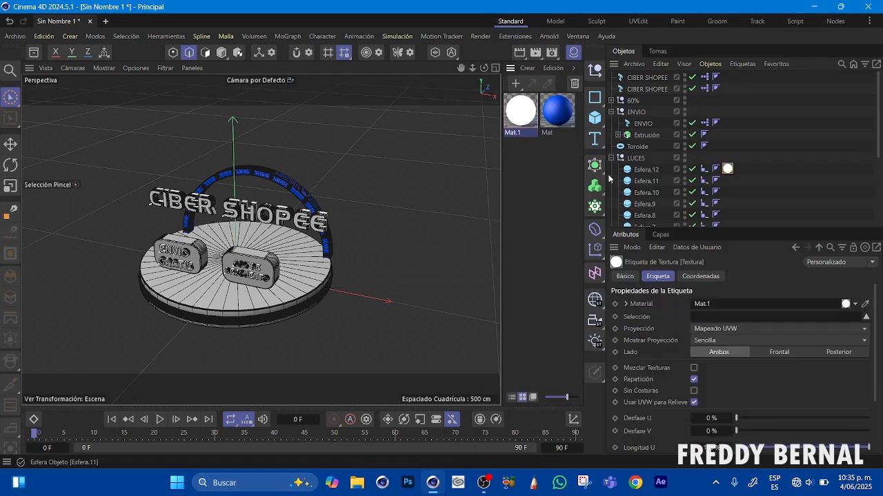
{"action": "left_click_drag", "start_coordinate": [518, 112], "coordinate": [653, 185]}
{"action": "left_click_drag", "start_coordinate": [521, 113], "coordinate": [644, 204]}
{"action": "left_click_drag", "start_coordinate": [521, 114], "coordinate": [647, 216]}
{"action": "left_click_drag", "start_coordinate": [874, 121], "coordinate": [878, 155]}
{"action": "left_click_drag", "start_coordinate": [523, 116], "coordinate": [649, 187]}
{"action": "left_click_drag", "start_coordinate": [548, 112], "coordinate": [646, 200]}
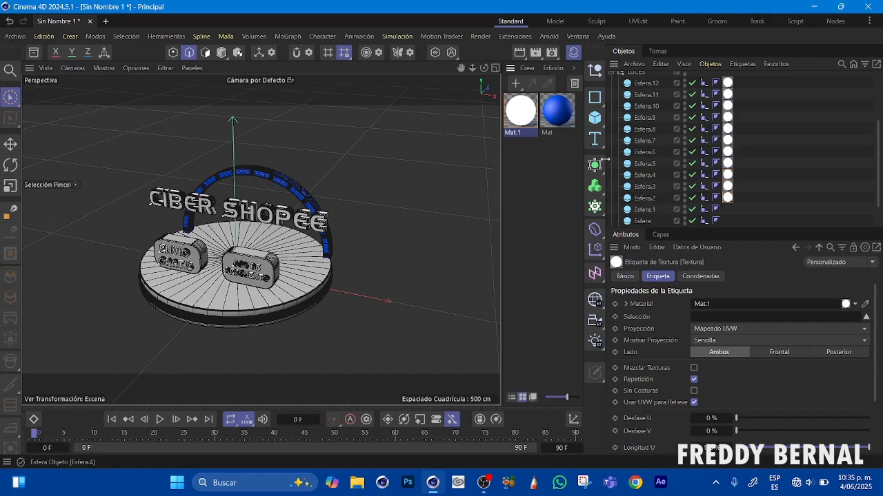
{"action": "left_click_drag", "start_coordinate": [520, 113], "coordinate": [651, 209]}
{"action": "left_click_drag", "start_coordinate": [876, 135], "coordinate": [880, 160]}
{"action": "left_click_drag", "start_coordinate": [524, 116], "coordinate": [643, 188]}
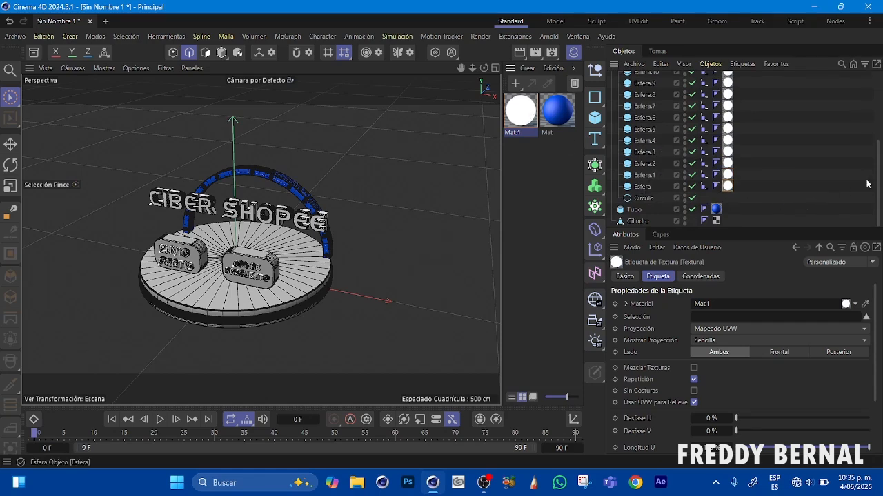
{"action": "left_click_drag", "start_coordinate": [879, 181], "coordinate": [875, 101]}
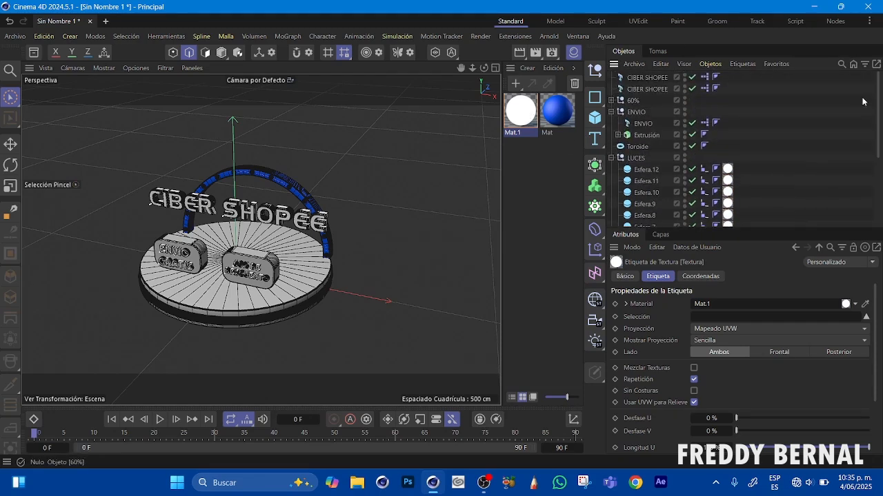
{"action": "left_click", "coordinate": [611, 159]}
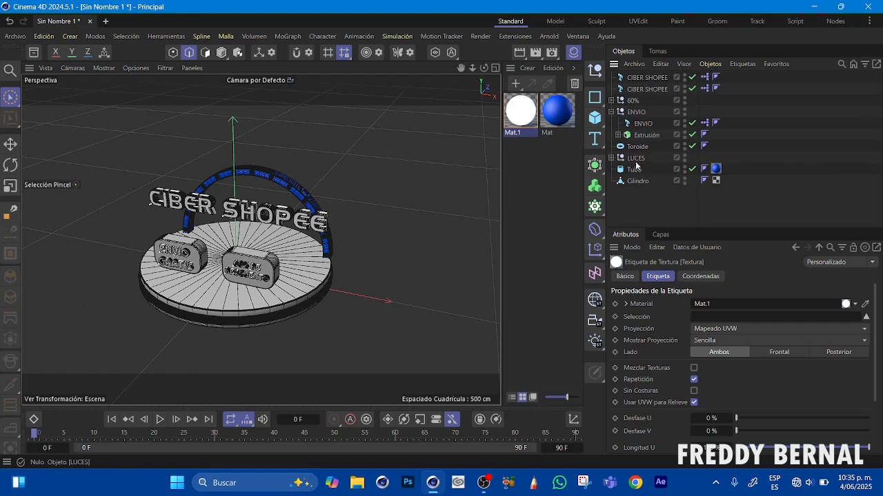
Group the Toroide, LUCES, Tubo and Cilindro objects under one null.
{"action": "left_click_drag", "start_coordinate": [484, 67], "coordinate": [537, 152]}
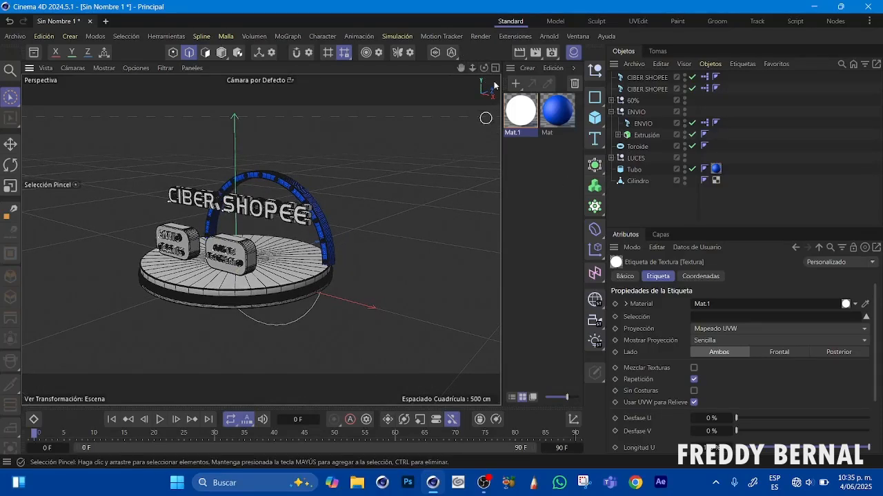
{"action": "left_click_drag", "start_coordinate": [484, 67], "coordinate": [532, 91]}
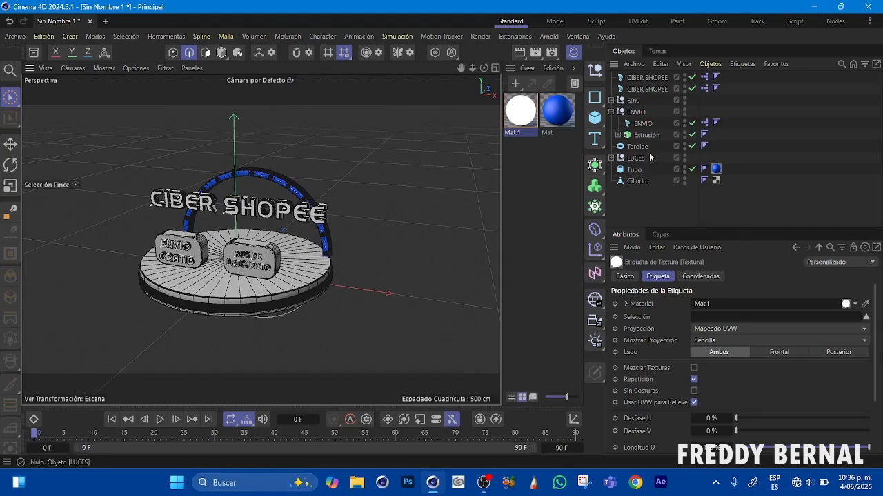
{"action": "left_click_drag", "start_coordinate": [650, 156], "coordinate": [625, 171]}
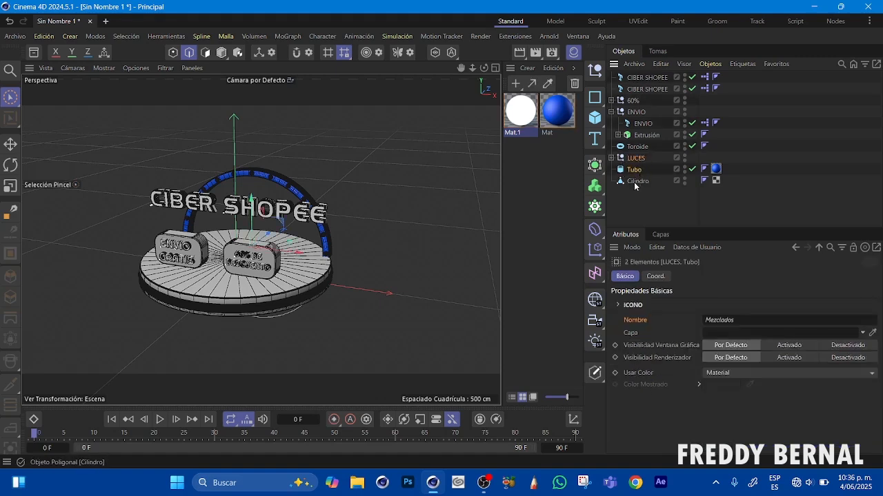
{"action": "left_click", "coordinate": [636, 182]}
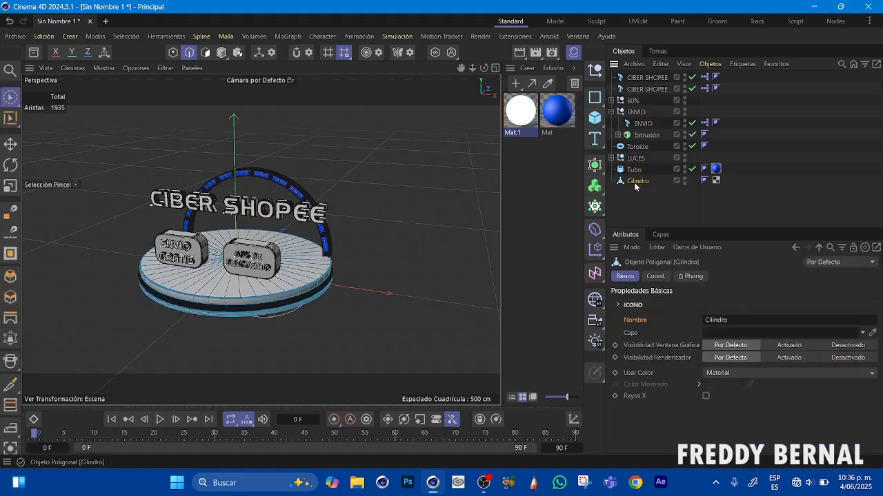
{"action": "left_click", "coordinate": [637, 147]}
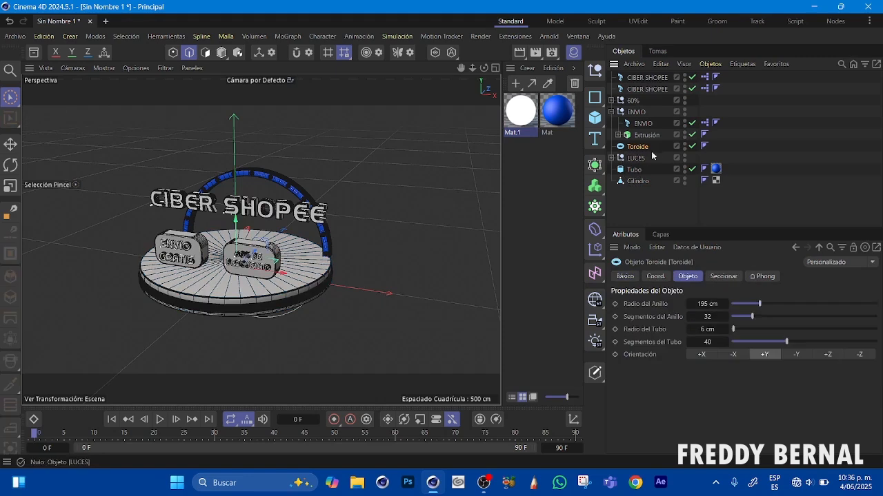
{"action": "left_click_drag", "start_coordinate": [659, 143], "coordinate": [619, 197]}
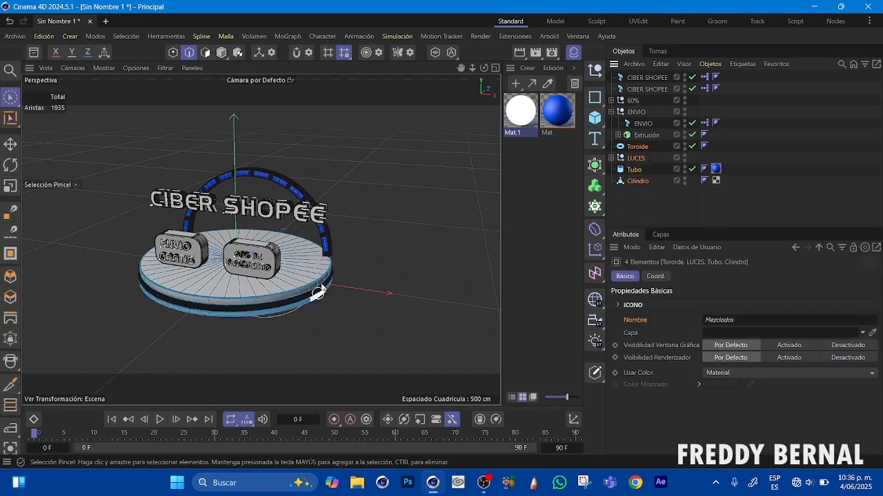
{"action": "left_click", "coordinate": [710, 64]}
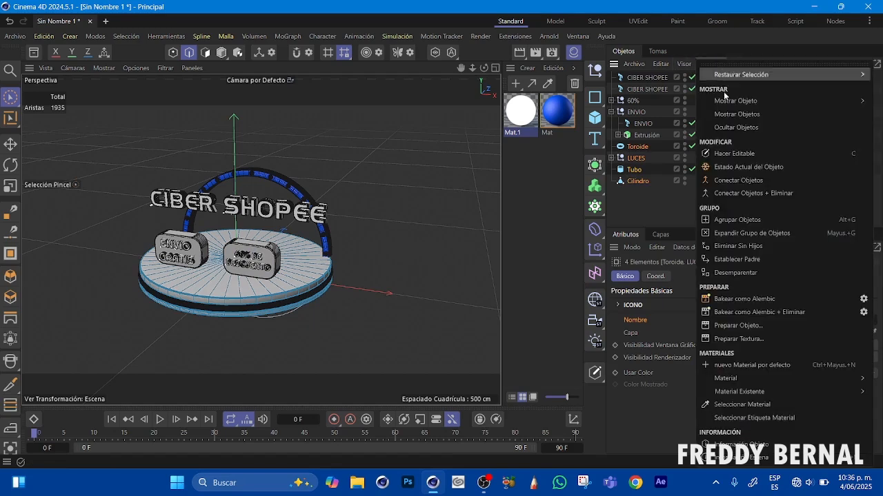
{"action": "left_click", "coordinate": [736, 219]}
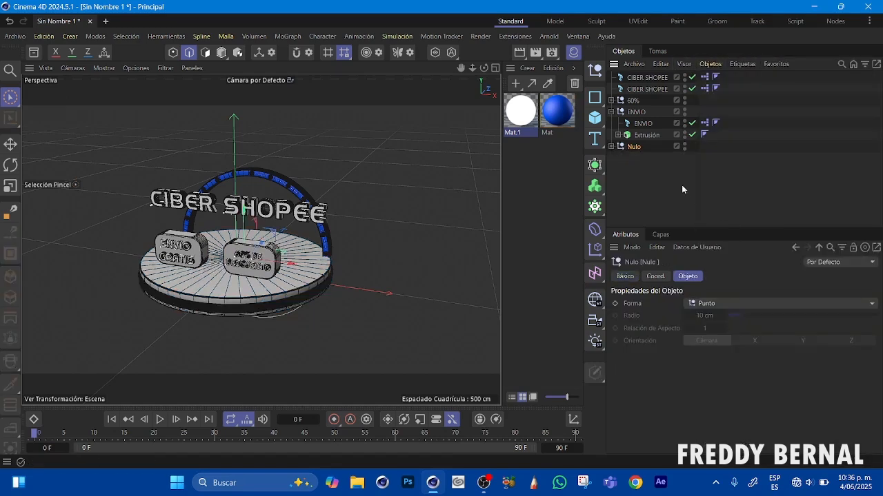
Rename the null containing the podium objects as PLATAFORMA.
{"action": "double_click", "coordinate": [631, 146]}
{"action": "type", "text": "P"}
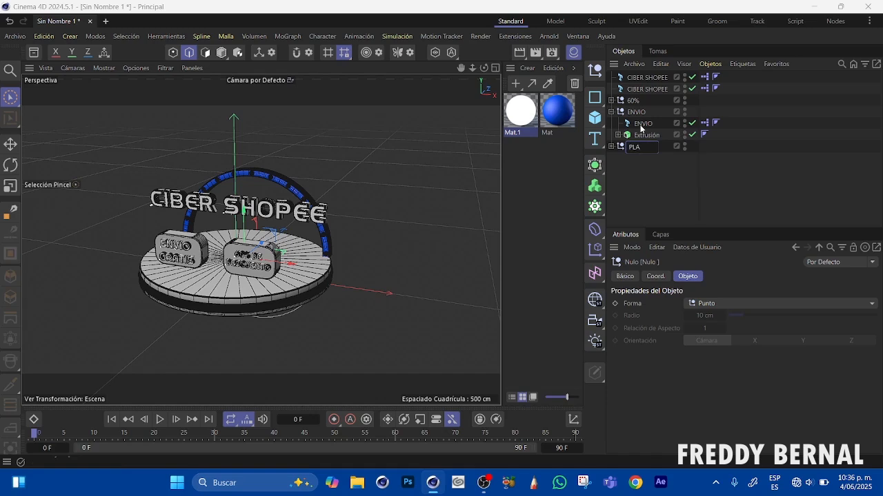
{"action": "type", "text": "LATAFORM"}
{"action": "type", "text": "AFORMA"}
{"action": "left_click", "coordinate": [640, 190]}
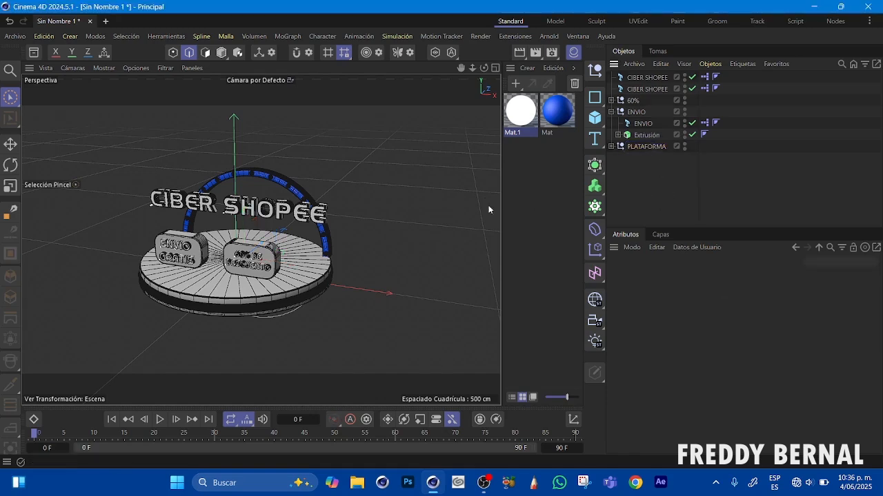
Apply the blue material Mat to the bevelled CIBER SHOPEE copy, the first object in the hierarchy.
{"action": "left_click_drag", "start_coordinate": [483, 68], "coordinate": [515, 50]}
{"action": "left_click", "coordinate": [642, 147]}
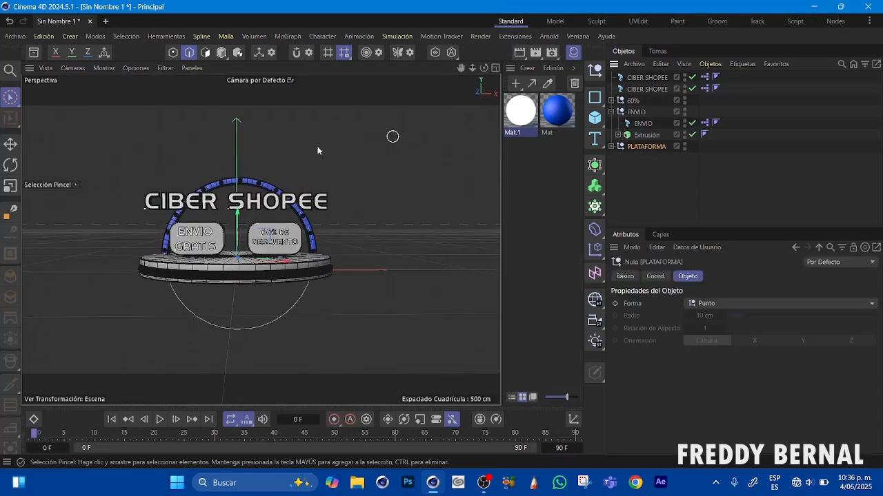
{"action": "mouse_move", "coordinate": [484, 69]}
{"action": "left_mouse_down"}
{"action": "mouse_move", "coordinate": [483, 113]}
{"action": "mouse_move", "coordinate": [475, 69]}
{"action": "mouse_move", "coordinate": [377, 91]}
{"action": "mouse_move", "coordinate": [475, 77]}
{"action": "mouse_move", "coordinate": [466, 70]}
{"action": "left_mouse_up"}
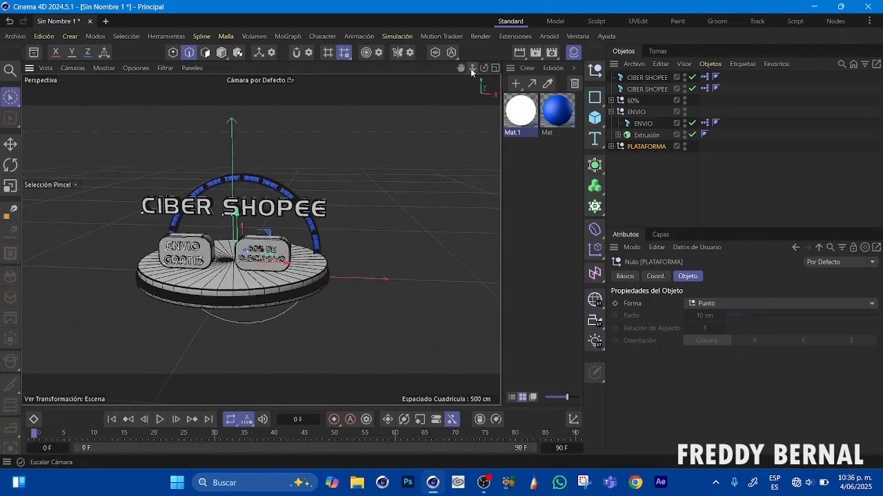
{"action": "left_click", "coordinate": [644, 79]}
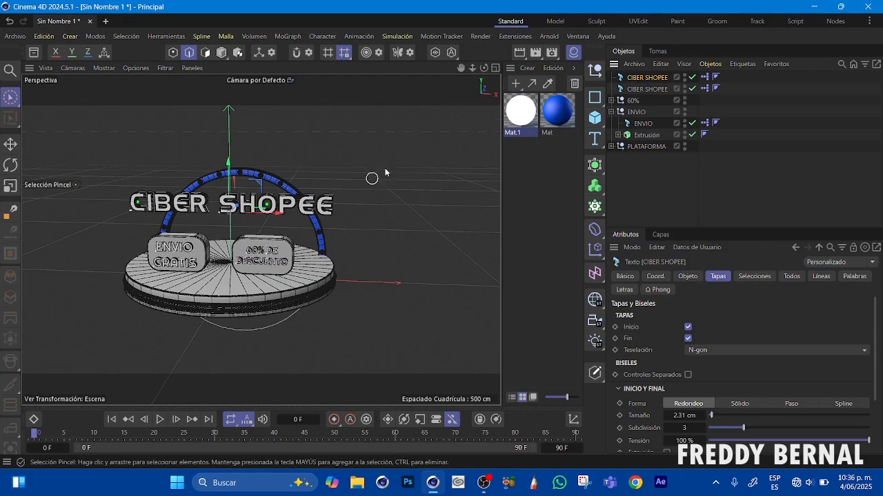
{"action": "left_click_drag", "start_coordinate": [596, 98], "coordinate": [645, 79]}
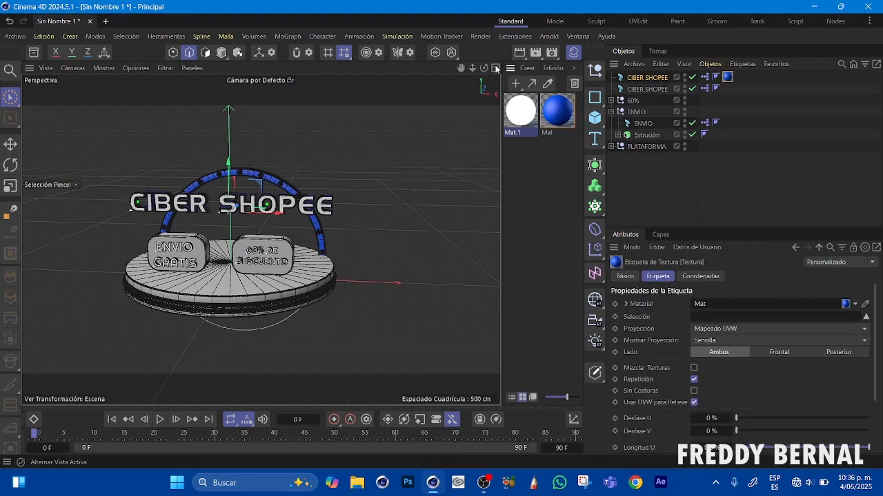
Create a white material with colour V 100 %, keeping Reflectancia enabled, and apply it to the second CIBER SHOPEE text.
{"action": "left_click", "coordinate": [516, 84]}
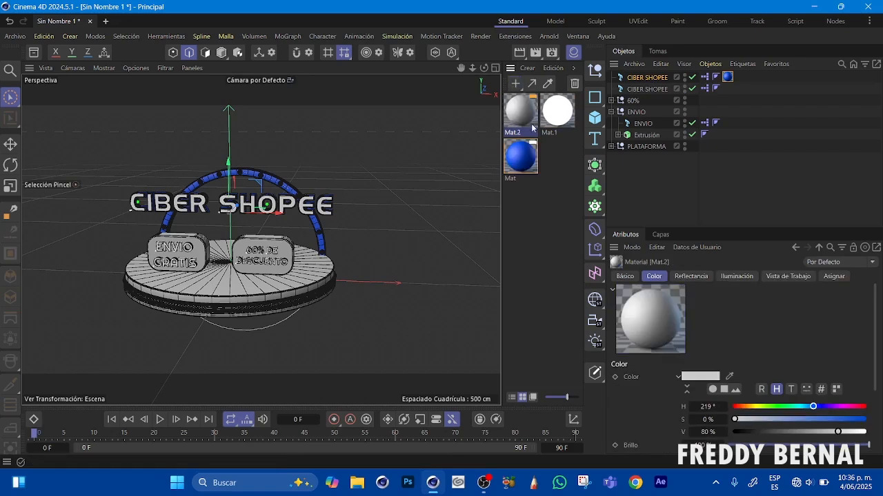
{"action": "double_click", "coordinate": [522, 116]}
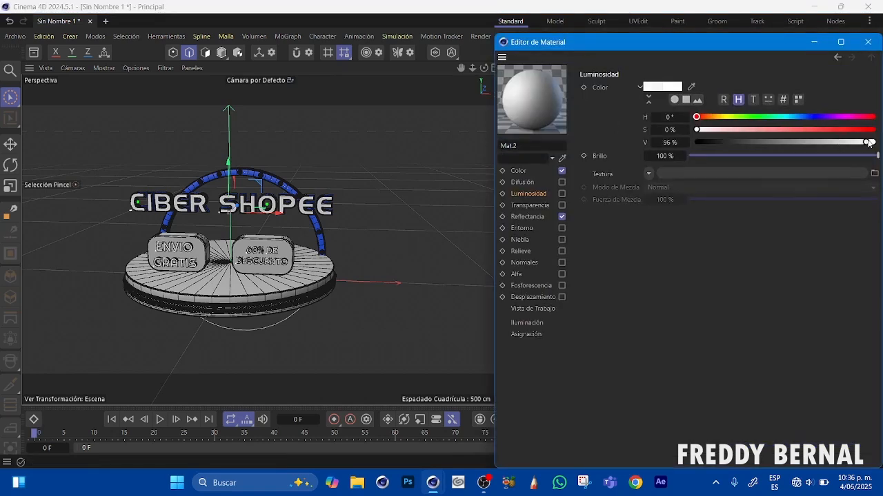
{"action": "left_click", "coordinate": [528, 171]}
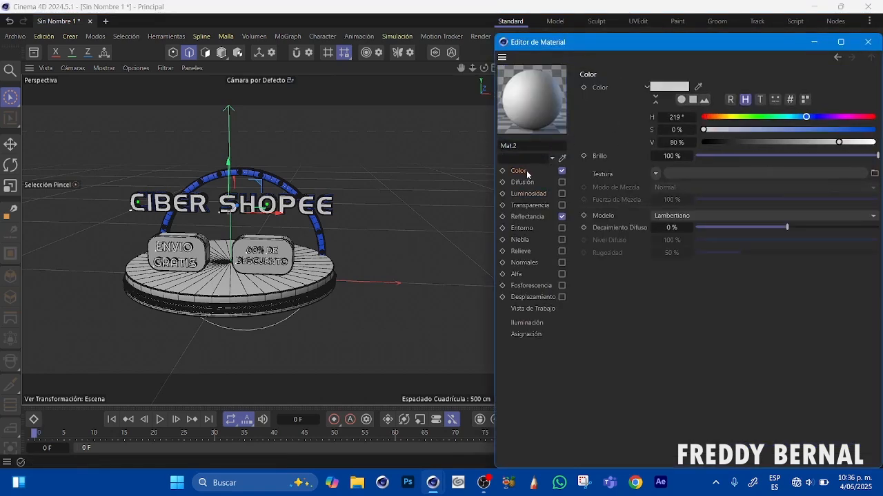
{"action": "left_click_drag", "start_coordinate": [838, 141], "coordinate": [874, 142]}
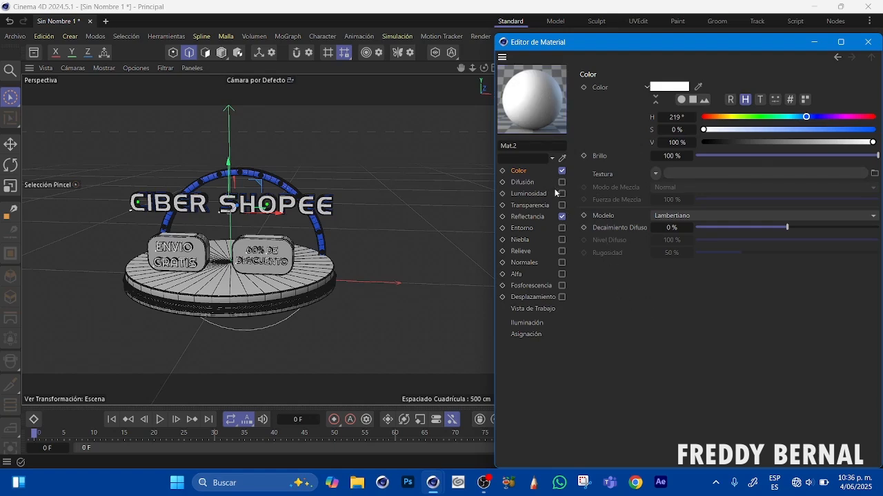
{"action": "left_click", "coordinate": [867, 43]}
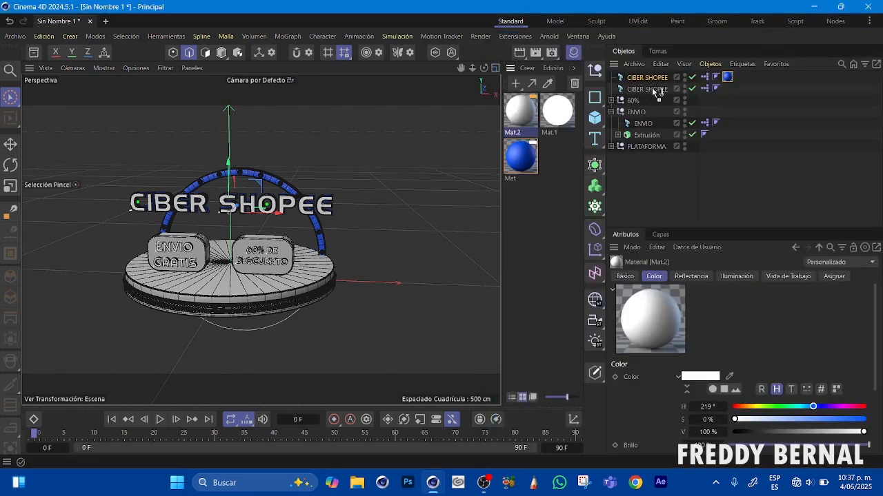
{"action": "left_click_drag", "start_coordinate": [652, 88], "coordinate": [655, 91]}
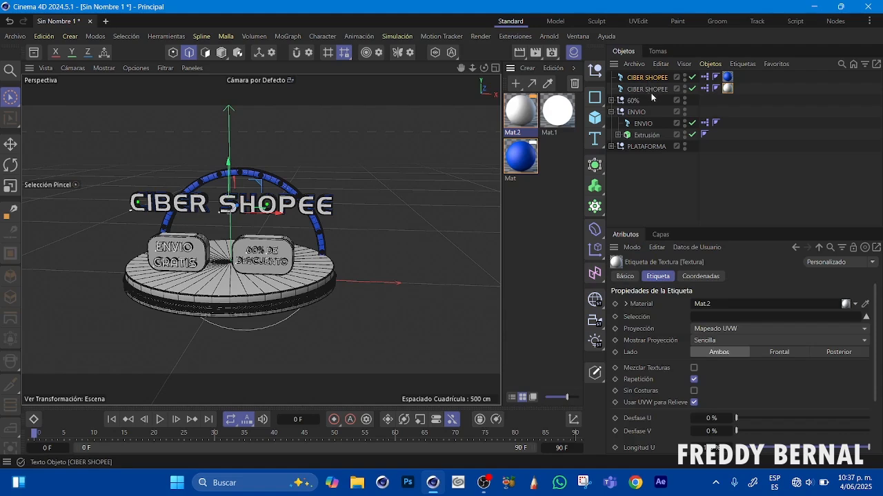
Apply the non-glowing white material Mat.2 to the Cilindro inside the PLATAFORMA group.
{"action": "mouse_move", "coordinate": [485, 67]}
{"action": "left_mouse_down"}
{"action": "mouse_move", "coordinate": [427, 82]}
{"action": "mouse_move", "coordinate": [476, 69]}
{"action": "left_mouse_up"}
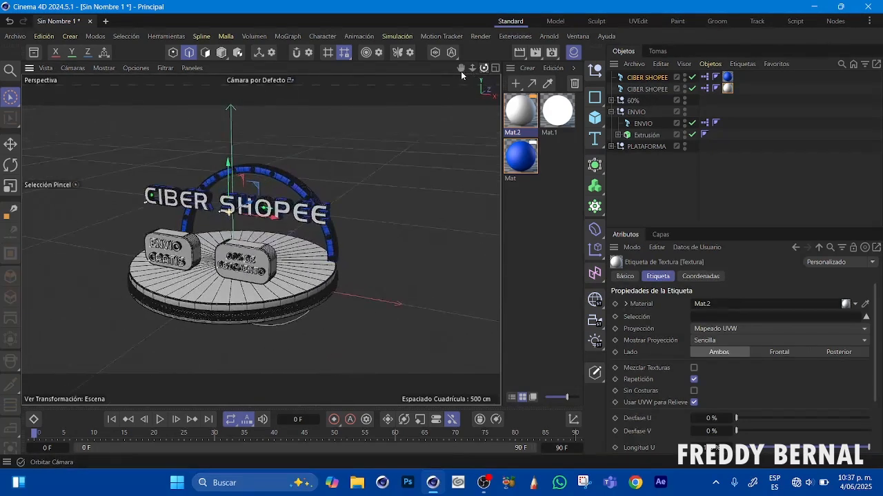
{"action": "left_click", "coordinate": [611, 147]}
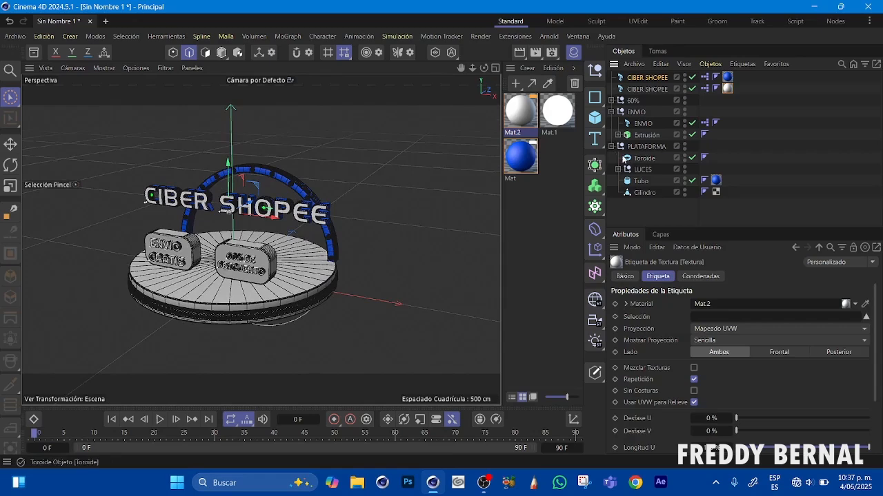
{"action": "left_click", "coordinate": [648, 193]}
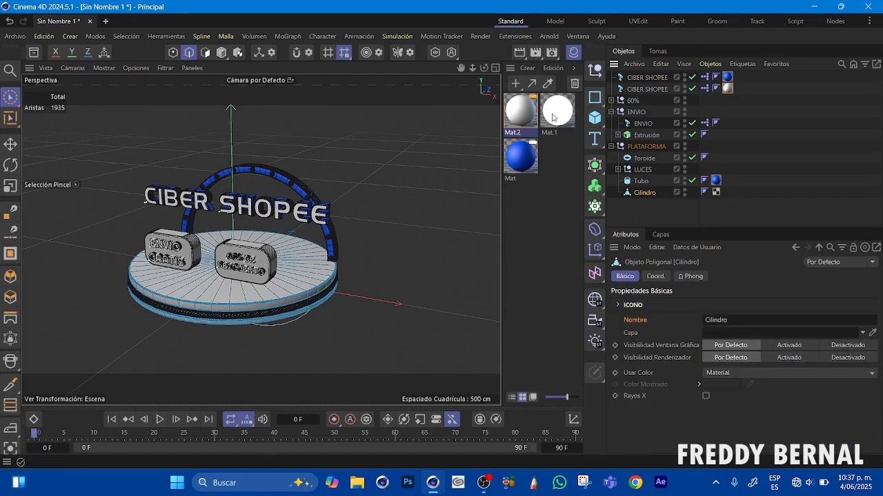
{"action": "left_click_drag", "start_coordinate": [524, 113], "coordinate": [649, 194]}
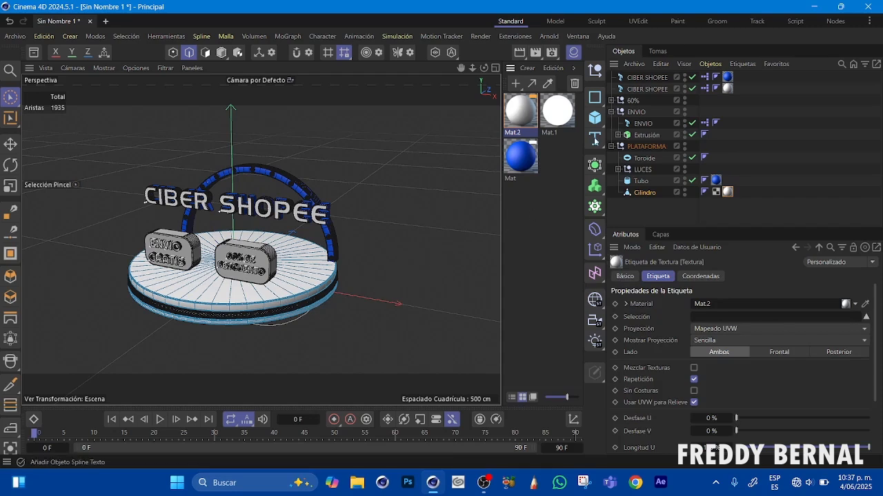
Create a new material and set its colour to cyan with H 185°, S 100 % and V 100 %.
{"action": "left_click", "coordinate": [518, 84]}
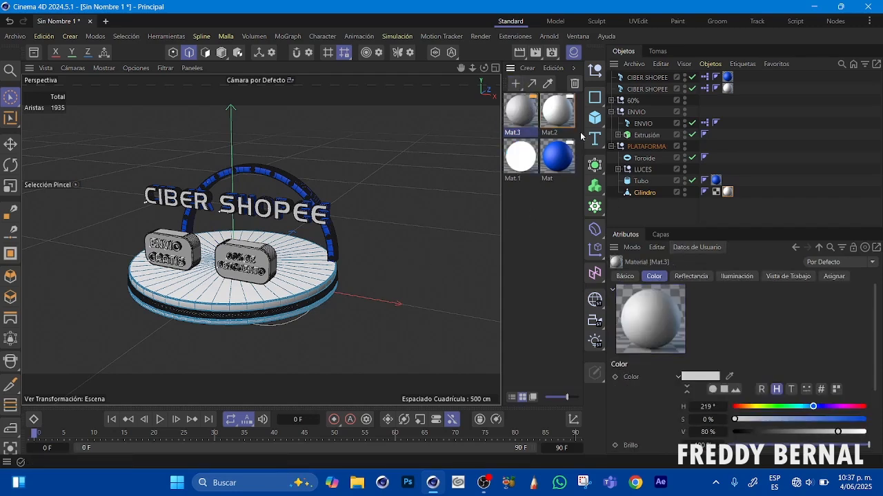
{"action": "double_click", "coordinate": [522, 115]}
{"action": "left_click_drag", "start_coordinate": [807, 121], "coordinate": [790, 120]}
{"action": "left_click_drag", "start_coordinate": [856, 131], "coordinate": [881, 141]}
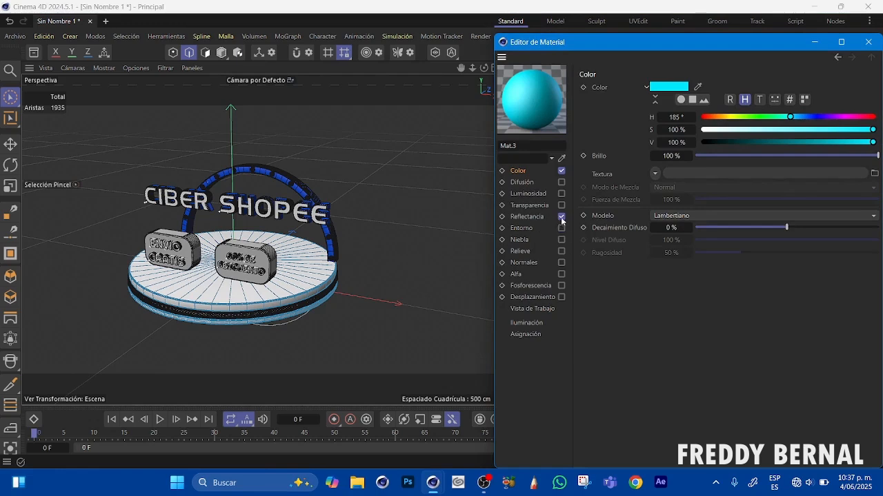
Enable Luminosidad on Mat.3 with a fully saturated cyan colour, turn Reflectancia off and turn Fosforescencia on.
{"action": "left_click", "coordinate": [562, 193]}
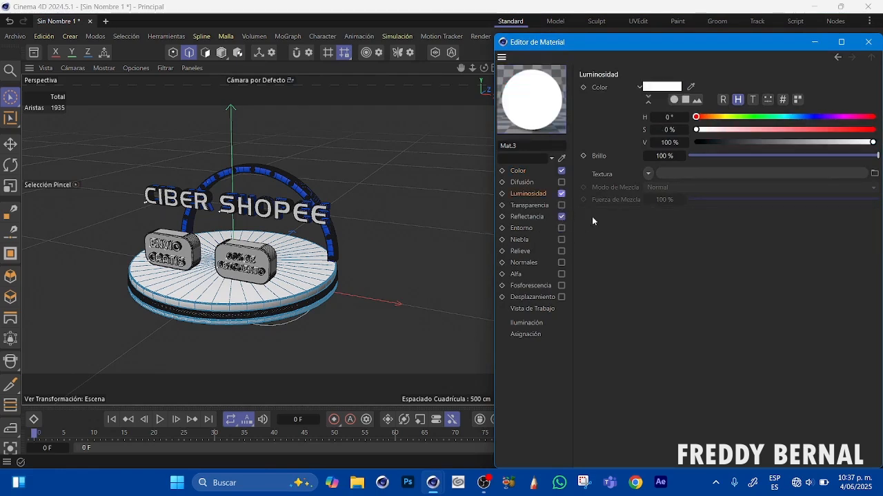
{"action": "left_click", "coordinate": [789, 116]}
{"action": "left_click_drag", "start_coordinate": [789, 129], "coordinate": [875, 142]}
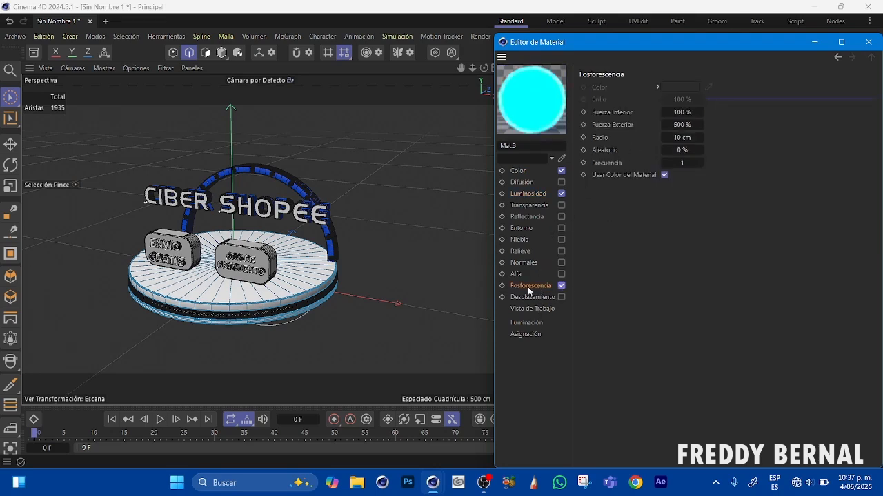
Set Mat.3's glow to Fuerza Interior 12 % and Fuerza Exterior 70 %, and apply the material to the Toroide in PLATAFORMA.
{"action": "double_click", "coordinate": [682, 112]}
{"action": "type", "text": "12"}
{"action": "double_click", "coordinate": [680, 125]}
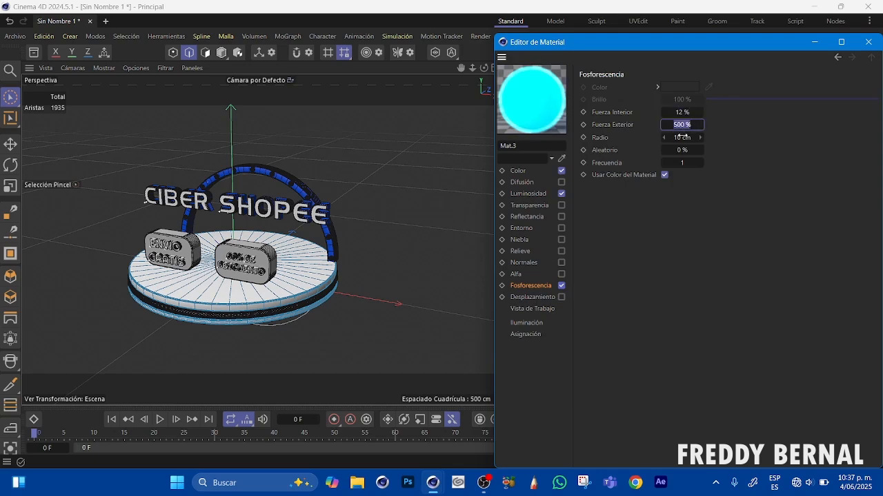
{"action": "type", "text": "70"}
{"action": "key", "text": "Return"}
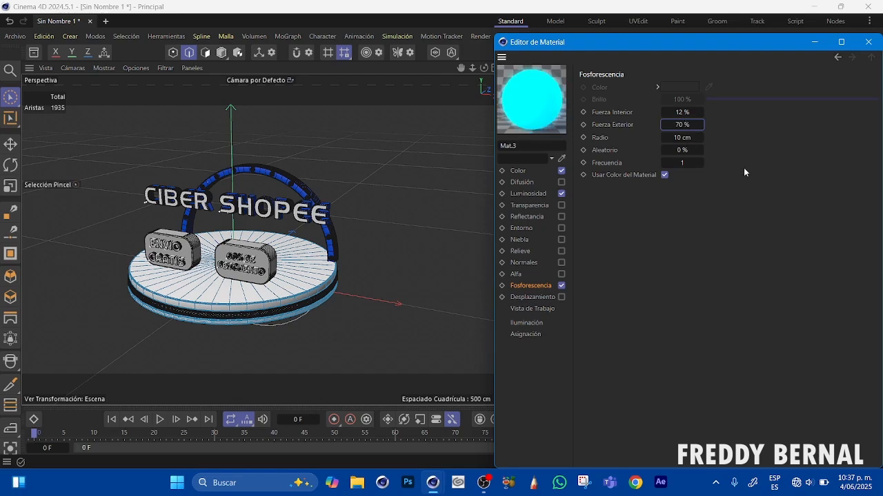
{"action": "left_click", "coordinate": [868, 41]}
{"action": "left_click_drag", "start_coordinate": [517, 111], "coordinate": [640, 164]}
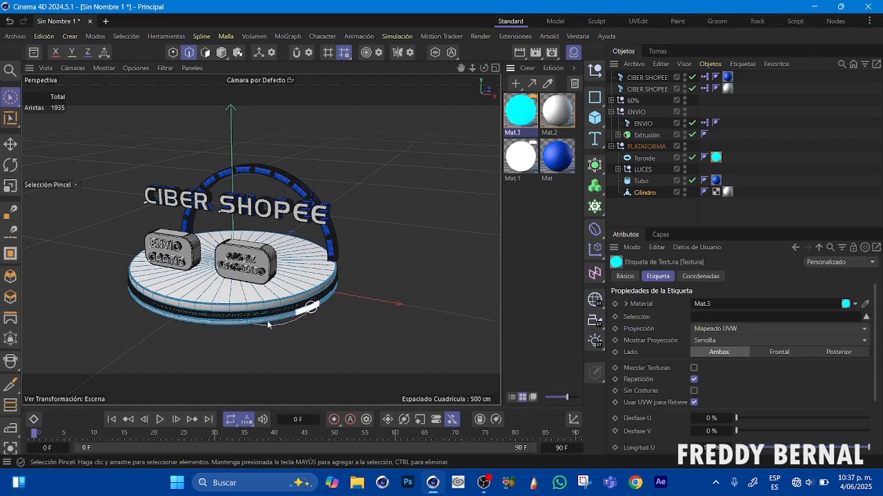
Render a viewport preview of the podium to check the glowing cyan ring, and return to a frontal view.
{"action": "left_click_drag", "start_coordinate": [460, 68], "coordinate": [485, 77]}
{"action": "left_click", "coordinate": [481, 35]}
{"action": "left_click", "coordinate": [496, 73]}
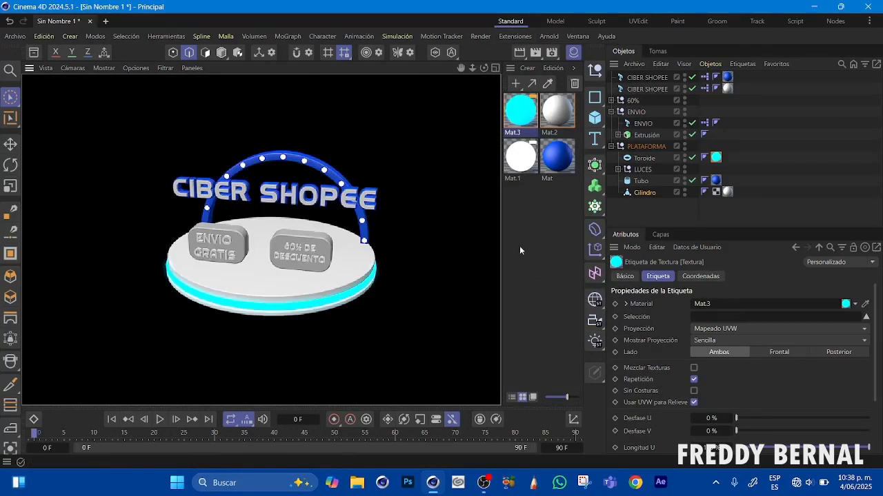
{"action": "left_click_drag", "start_coordinate": [484, 67], "coordinate": [496, 62]}
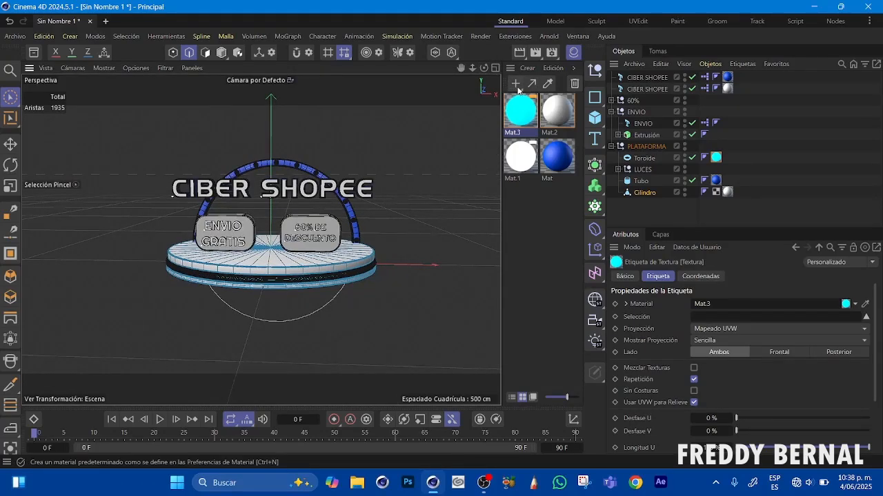
Create an orange material with colour H 28°, S 100 % and V 100 %.
{"action": "left_click", "coordinate": [516, 83]}
{"action": "double_click", "coordinate": [520, 114]}
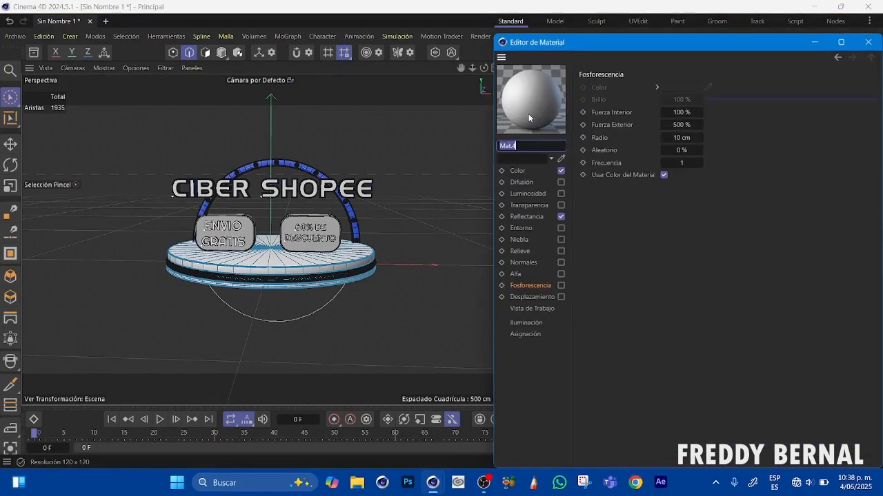
{"action": "left_click", "coordinate": [518, 171]}
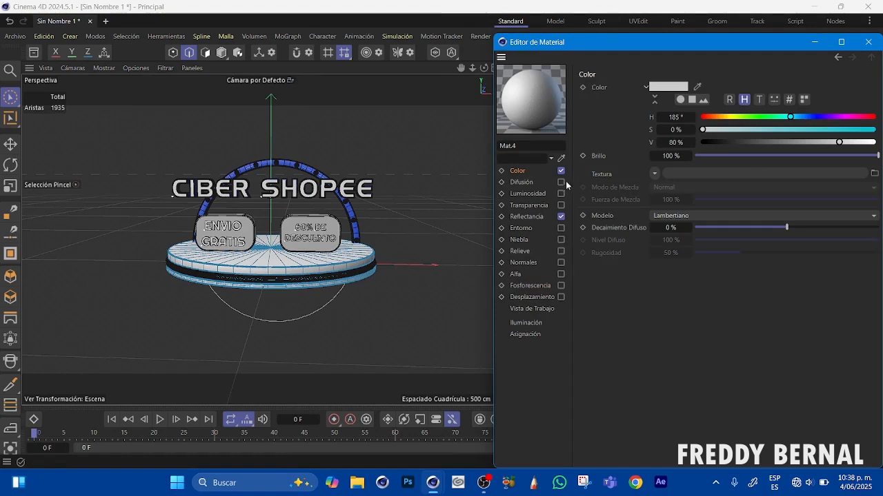
{"action": "left_click", "coordinate": [560, 217]}
{"action": "left_click", "coordinate": [716, 117]}
{"action": "left_click_drag", "start_coordinate": [795, 130], "coordinate": [875, 142]}
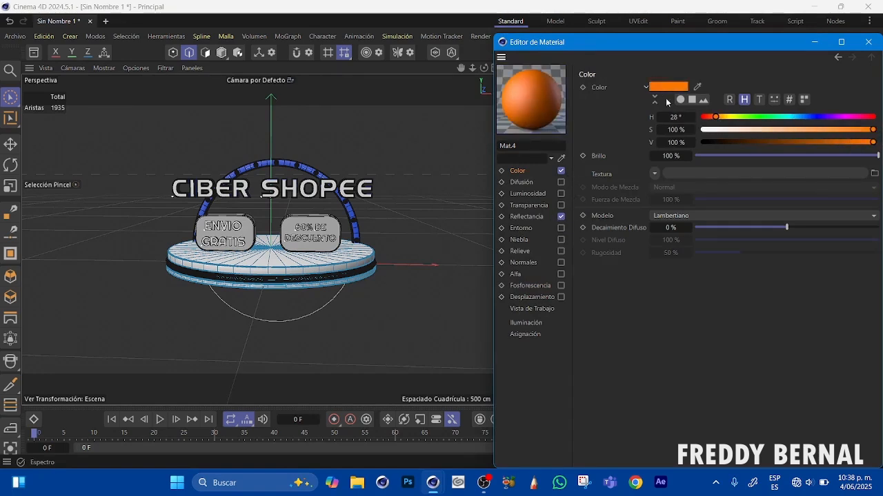
{"action": "left_click", "coordinate": [868, 42]}
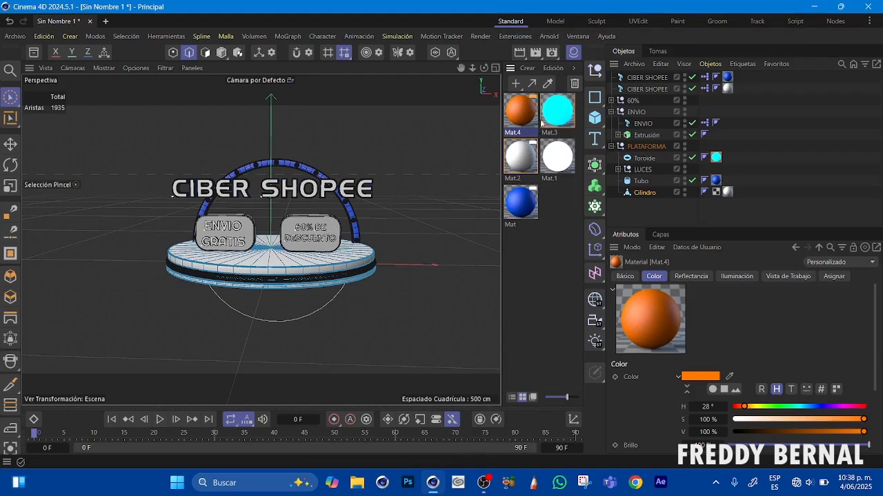
Apply the orange material Mat.4 to Extrusión in the ENVIO group and Extrusión.1 in the 60% group.
{"action": "left_click_drag", "start_coordinate": [641, 147], "coordinate": [642, 147]}
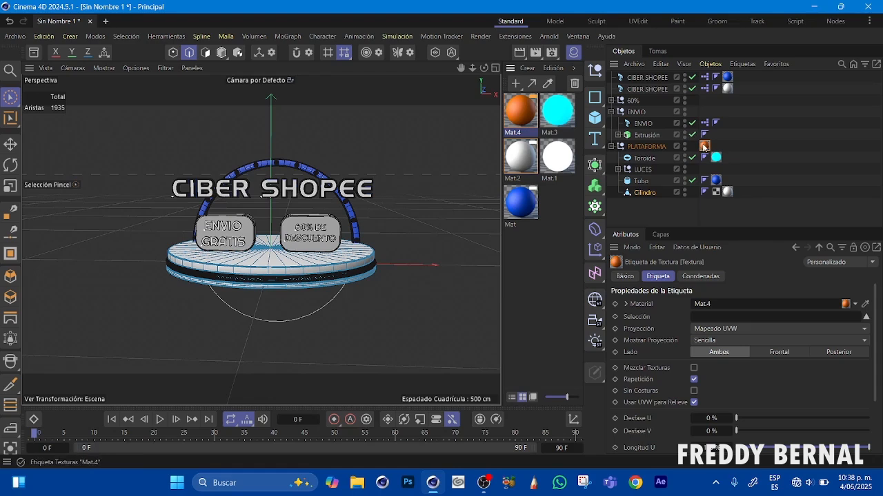
{"action": "left_click_drag", "start_coordinate": [647, 136], "coordinate": [646, 136]}
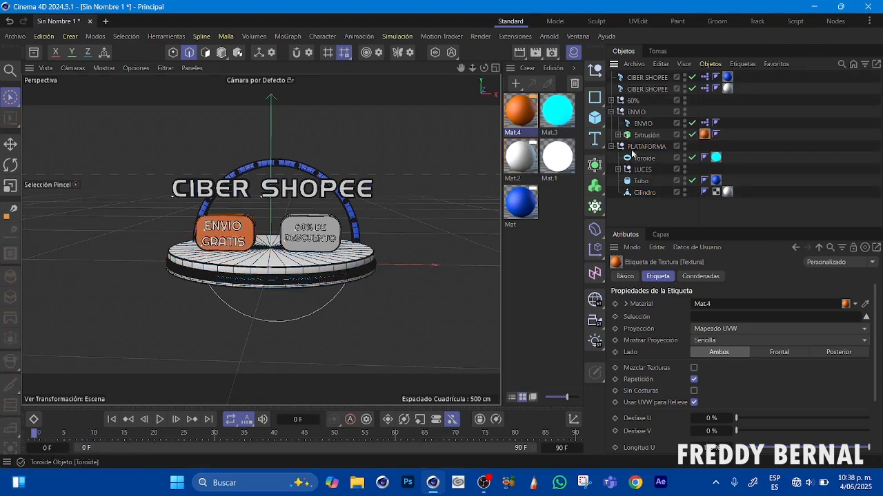
{"action": "left_click", "coordinate": [610, 100]}
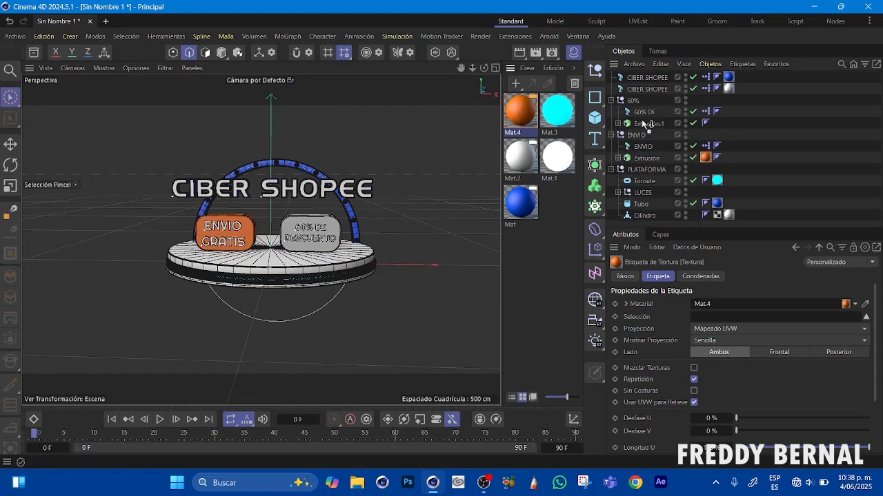
{"action": "left_click_drag", "start_coordinate": [644, 124], "coordinate": [645, 124]}
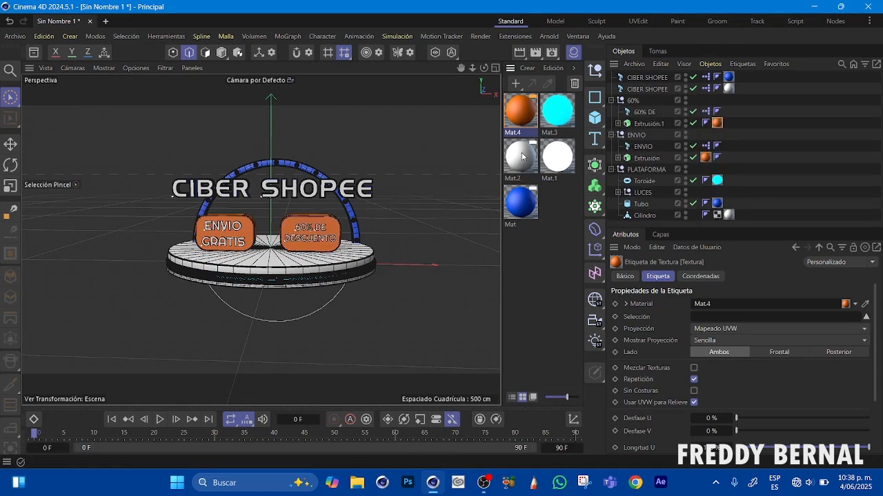
Apply the white material Mat.2 to the 60% DE text, and collapse the ENVIO and 60% groups.
{"action": "left_click_drag", "start_coordinate": [644, 114], "coordinate": [645, 112]}
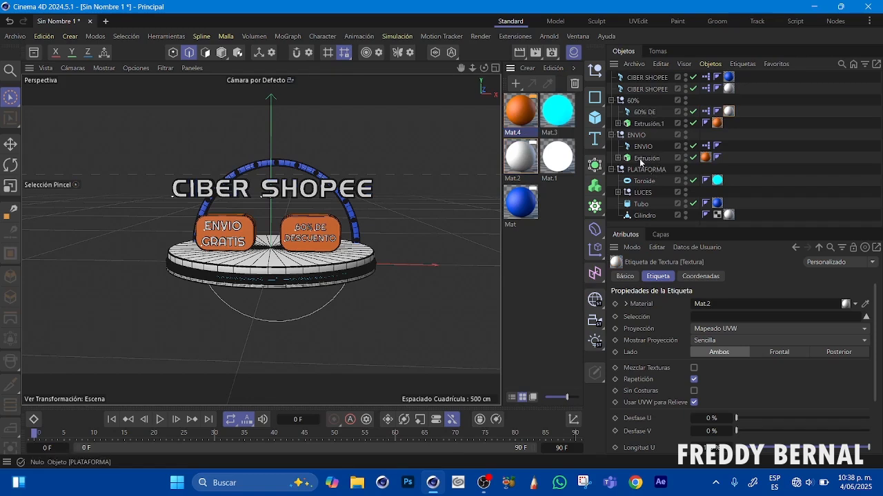
{"action": "left_click", "coordinate": [611, 134]}
{"action": "left_click", "coordinate": [610, 100]}
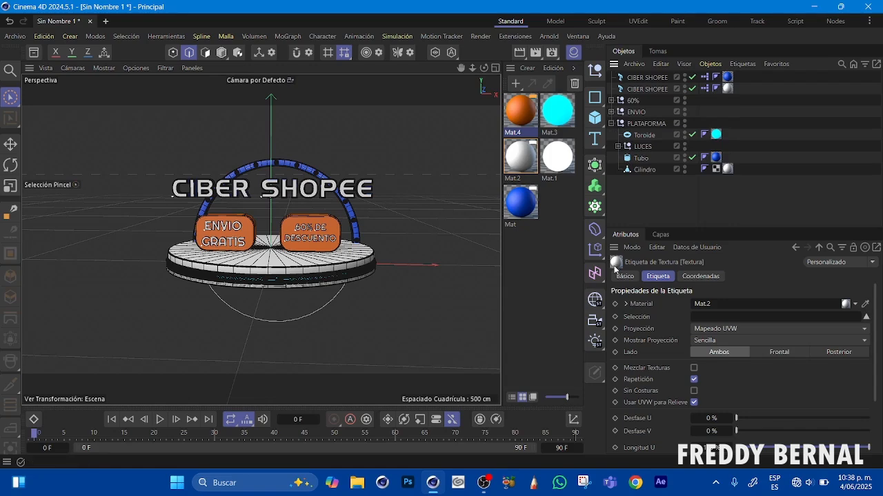
Render a viewport preview of the scene from the front to check the orange signs with white lettering.
{"action": "mouse_move", "coordinate": [484, 68]}
{"action": "left_mouse_down"}
{"action": "mouse_move", "coordinate": [486, 92]}
{"action": "mouse_move", "coordinate": [504, 53]}
{"action": "mouse_move", "coordinate": [488, 87]}
{"action": "mouse_move", "coordinate": [488, 65]}
{"action": "mouse_move", "coordinate": [473, 62]}
{"action": "mouse_move", "coordinate": [473, 76]}
{"action": "mouse_move", "coordinate": [453, 72]}
{"action": "mouse_move", "coordinate": [471, 64]}
{"action": "mouse_move", "coordinate": [473, 72]}
{"action": "left_mouse_up"}
{"action": "left_click", "coordinate": [480, 36]}
{"action": "left_click", "coordinate": [524, 70]}
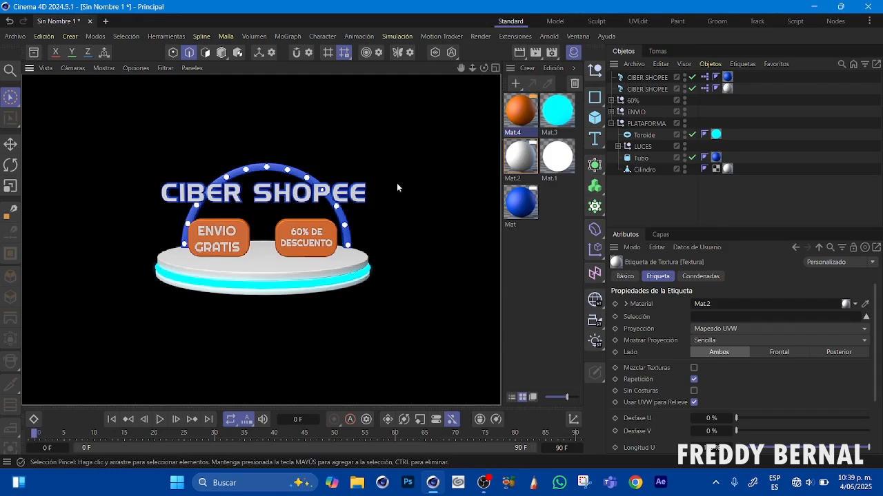
{"action": "left_click_drag", "start_coordinate": [473, 68], "coordinate": [473, 88]}
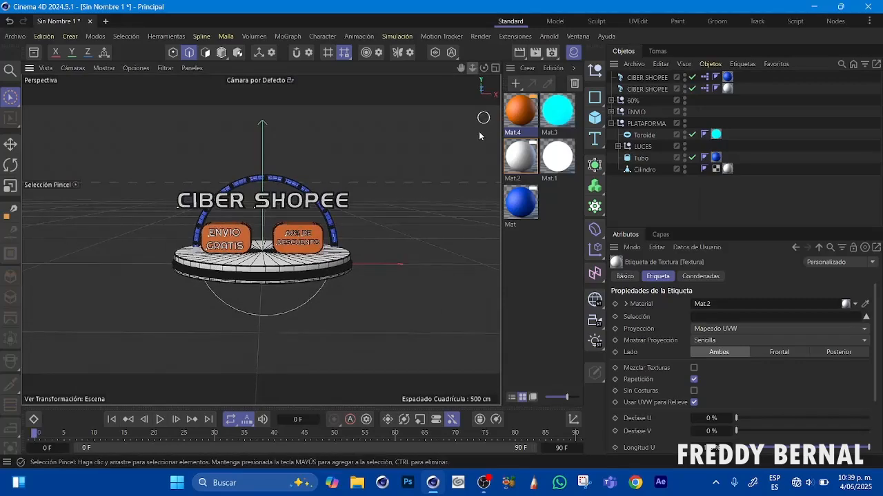
Add a MoGraph Plano effector to both CIBER SHOPEE text objects.
{"action": "left_click", "coordinate": [646, 89]}
{"action": "left_click", "coordinate": [647, 78]}
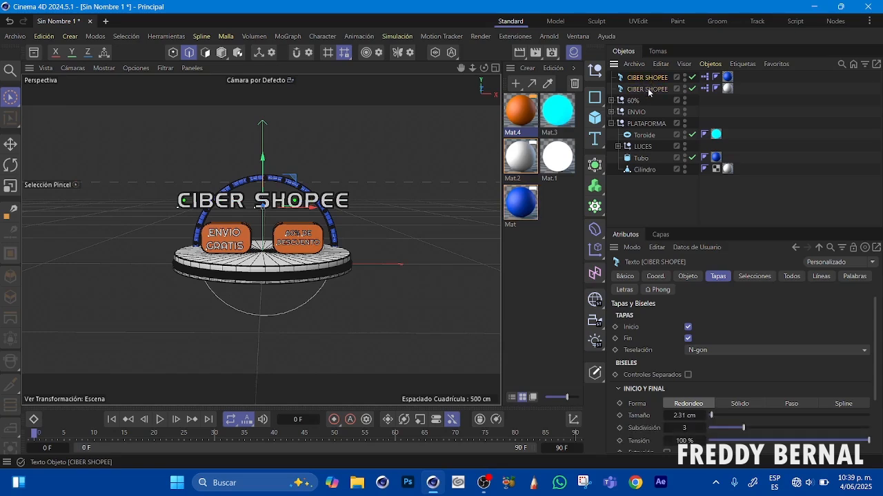
{"action": "left_click", "coordinate": [648, 88], "text": "ctrl"}
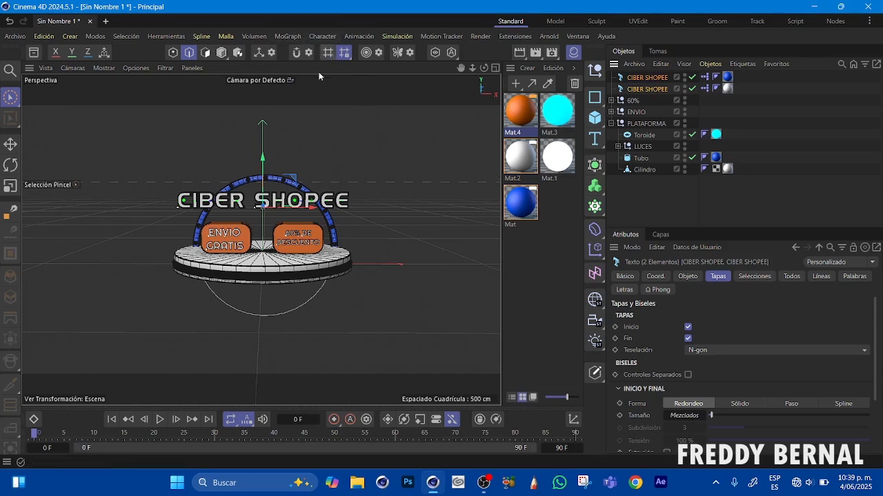
{"action": "left_click", "coordinate": [287, 36]}
{"action": "mouse_move", "coordinate": [300, 61]}
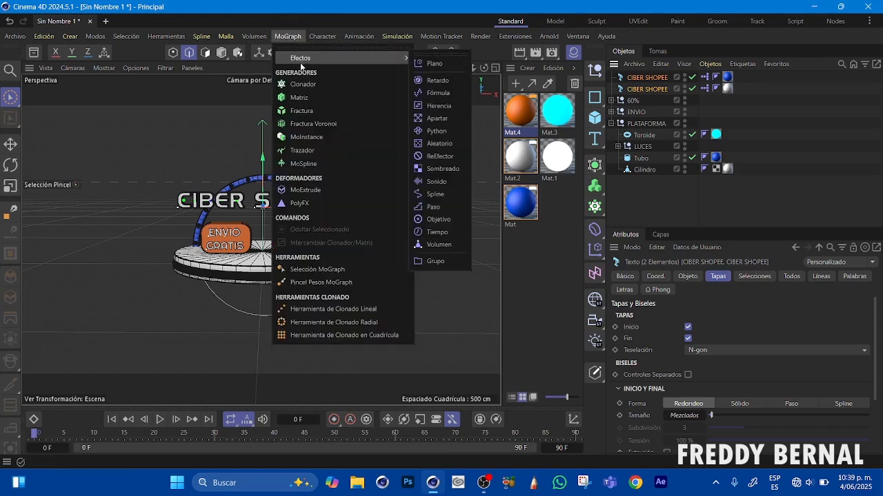
{"action": "left_click", "coordinate": [431, 65]}
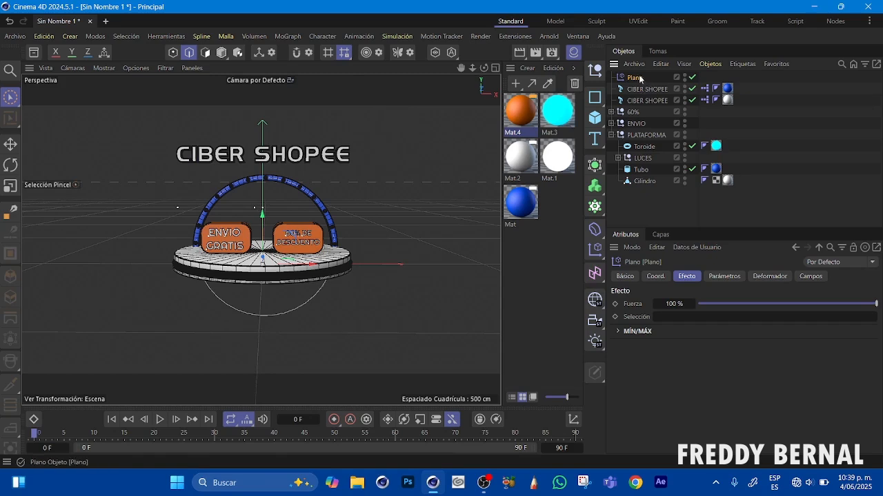
Add a Campo Caja field to the Plano effector to limit its influence.
{"action": "left_click", "coordinate": [811, 277]}
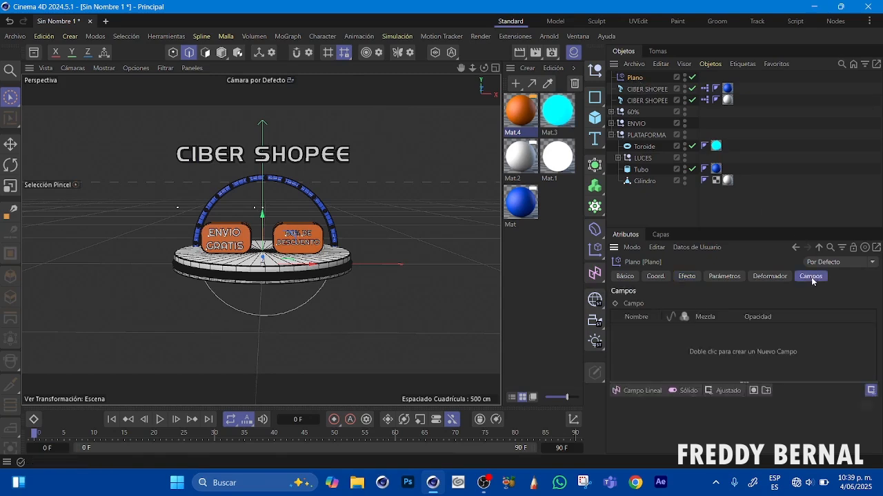
{"action": "left_click", "coordinate": [637, 396]}
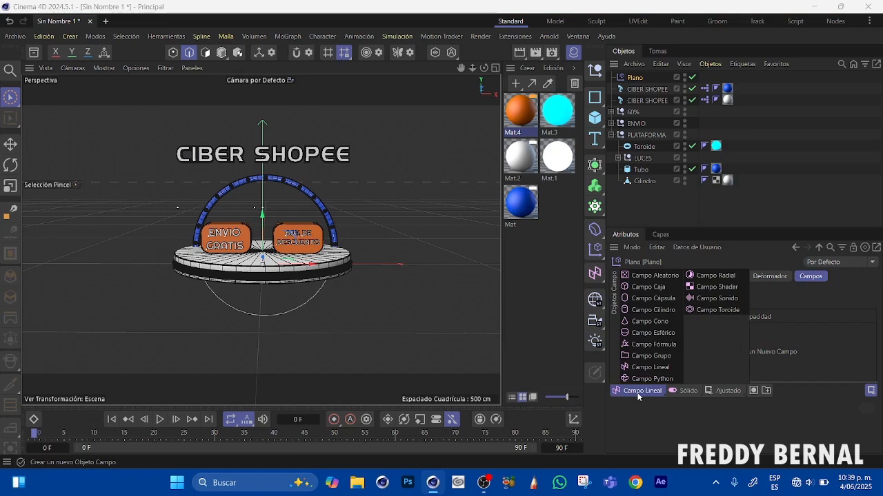
{"action": "left_click", "coordinate": [652, 287]}
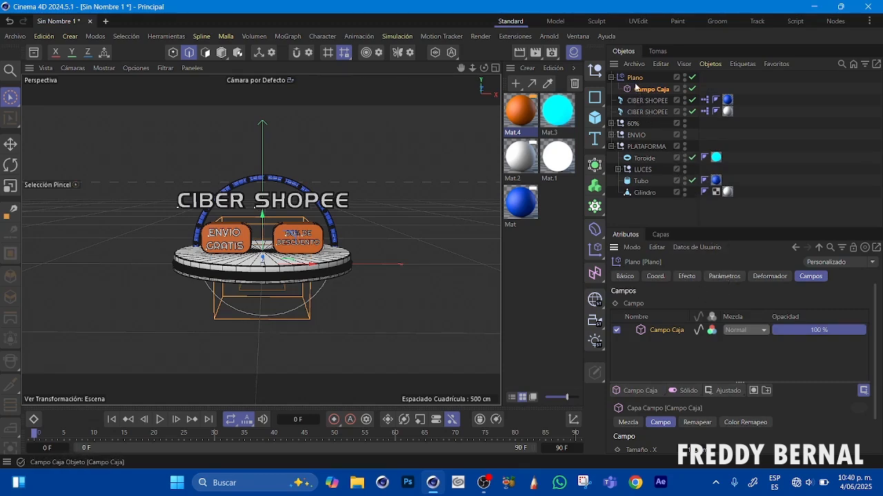
Set the Plano effector's P.Y position offset to 700 cm.
{"action": "left_click", "coordinate": [726, 276]}
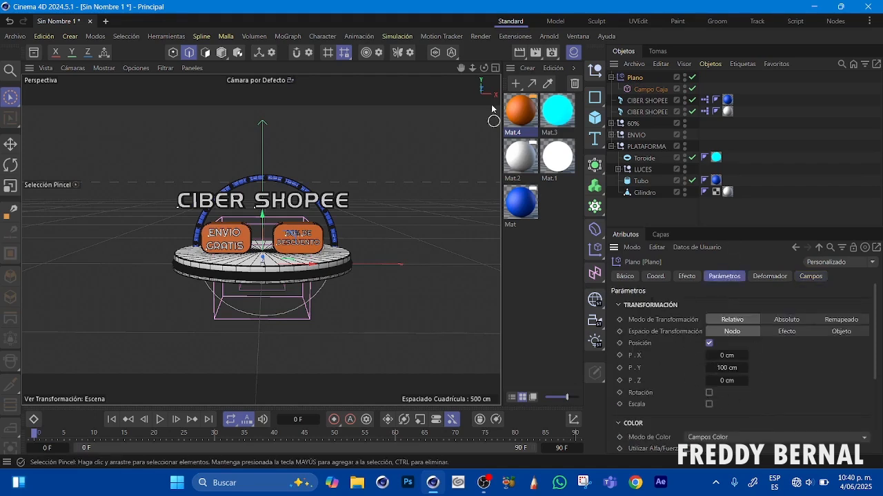
{"action": "mouse_move", "coordinate": [484, 67]}
{"action": "left_mouse_down"}
{"action": "mouse_move", "coordinate": [461, 92]}
{"action": "mouse_move", "coordinate": [434, 79]}
{"action": "mouse_move", "coordinate": [496, 70]}
{"action": "left_mouse_up"}
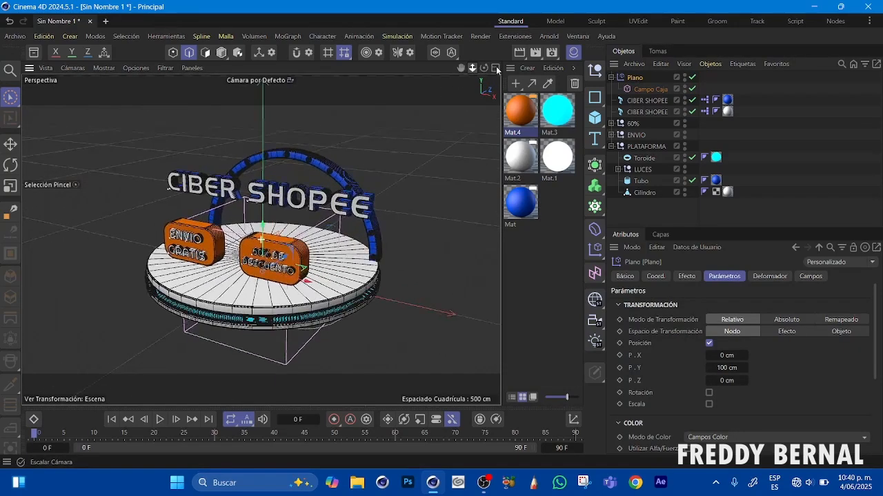
{"action": "left_click", "coordinate": [721, 368]}
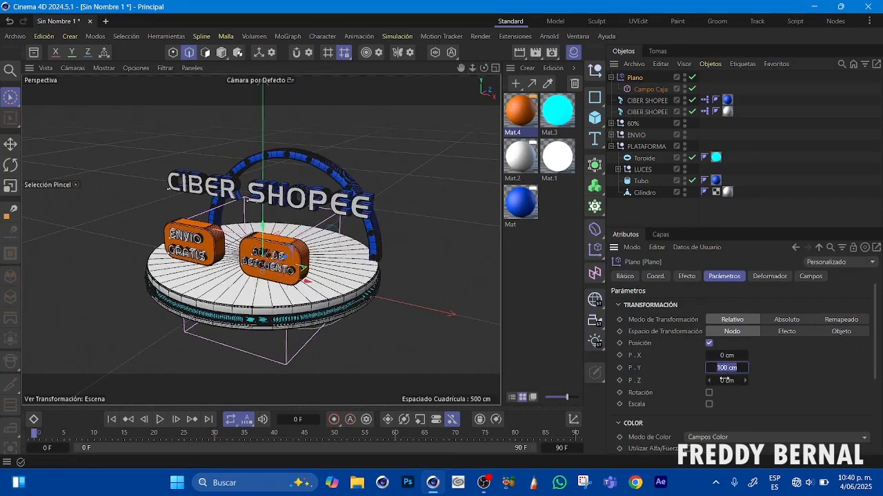
{"action": "type", "text": "700"}
{"action": "key", "text": "Return"}
Raise the Campo Caja field along the Y axis until it encloses the middle letters of the CIBER SHOPEE text.
{"action": "left_click", "coordinate": [641, 89]}
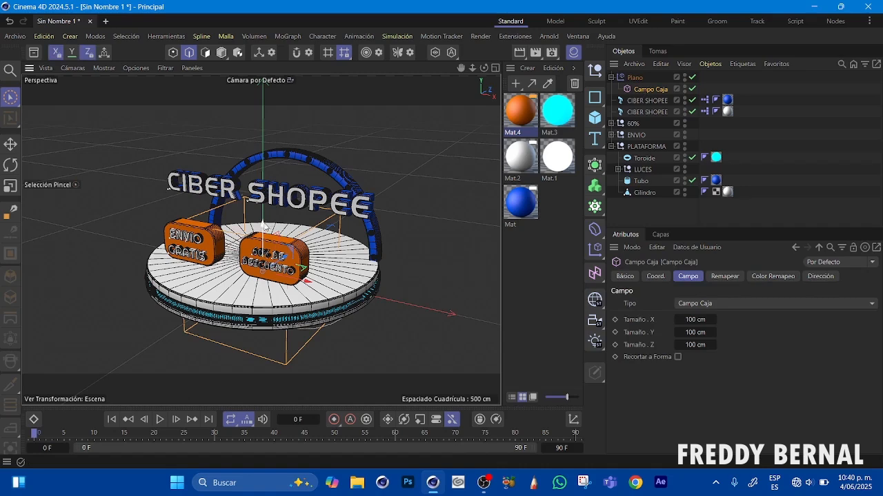
{"action": "left_click_drag", "start_coordinate": [267, 200], "coordinate": [268, 145]}
{"action": "mouse_move", "coordinate": [483, 68]}
{"action": "left_mouse_down"}
{"action": "mouse_move", "coordinate": [441, 66]}
{"action": "mouse_move", "coordinate": [476, 69]}
{"action": "left_mouse_up"}
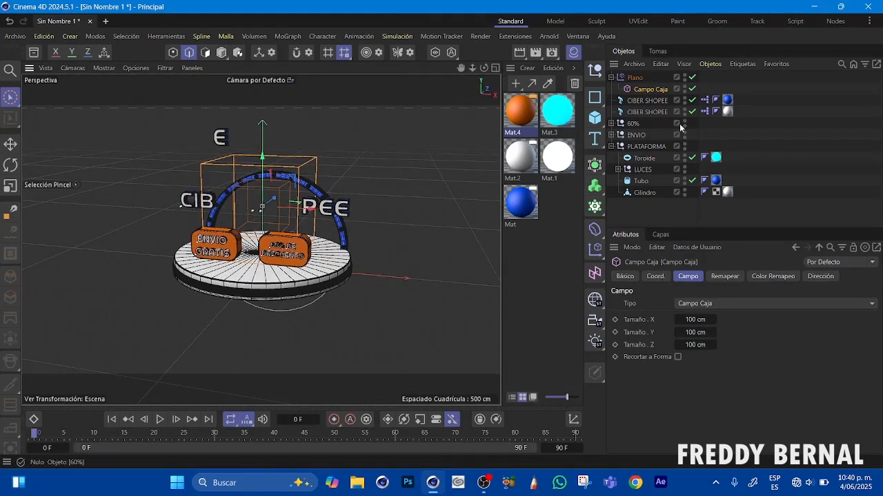
Widen the Campo Caja field along the X axis to about 335 cm so that it encloses the whole CIBER SHOPEE text.
{"action": "left_click", "coordinate": [635, 77]}
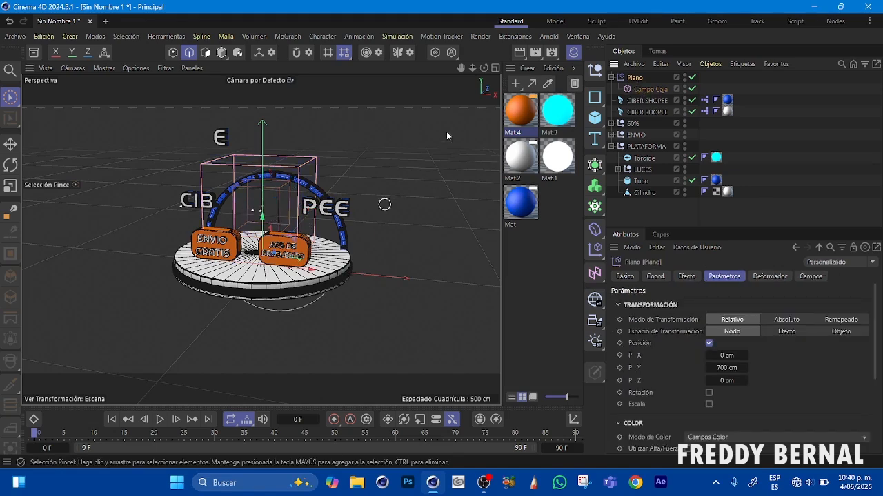
{"action": "left_click_drag", "start_coordinate": [484, 67], "coordinate": [520, 73]}
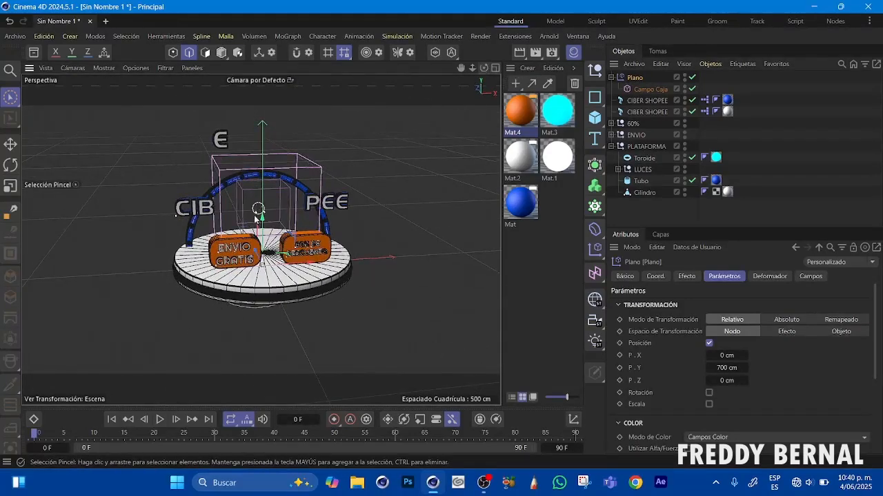
{"action": "left_click_drag", "start_coordinate": [265, 216], "coordinate": [262, 221]}
{"action": "left_click", "coordinate": [222, 53]}
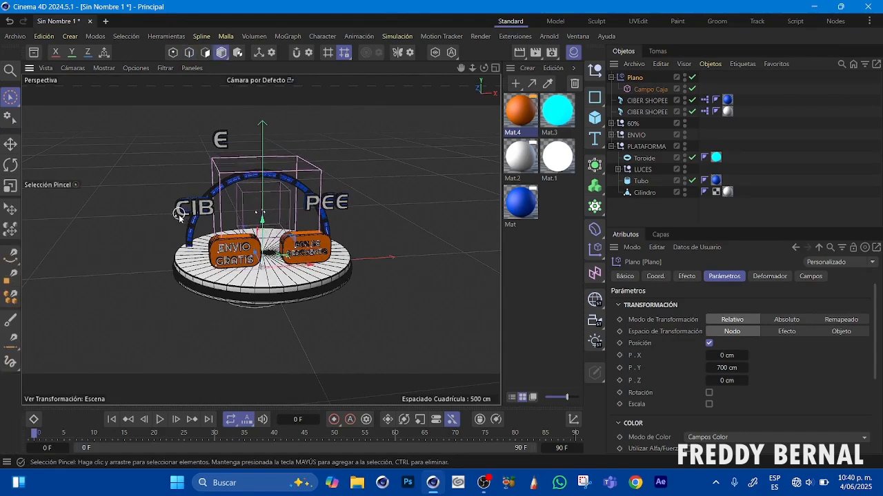
{"action": "left_click_drag", "start_coordinate": [485, 68], "coordinate": [442, 66]}
{"action": "left_click", "coordinate": [646, 89]}
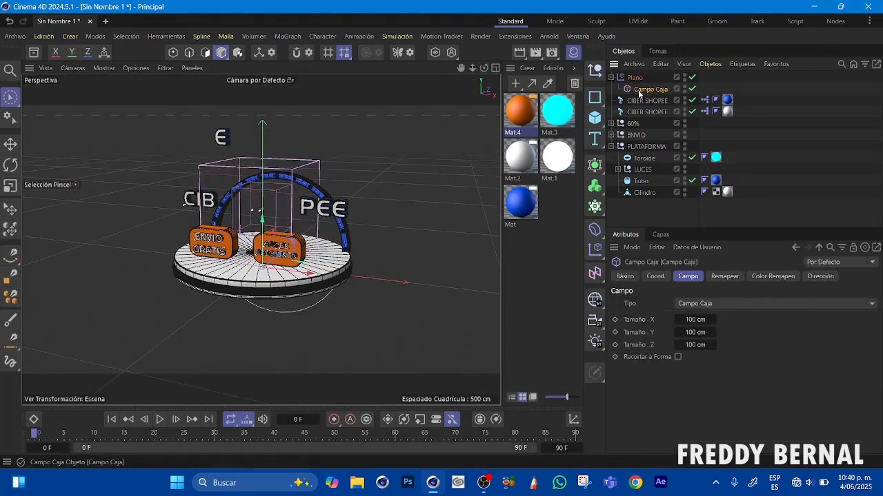
{"action": "left_click_drag", "start_coordinate": [307, 216], "coordinate": [418, 220]}
{"action": "left_click_drag", "start_coordinate": [336, 215], "coordinate": [397, 225]}
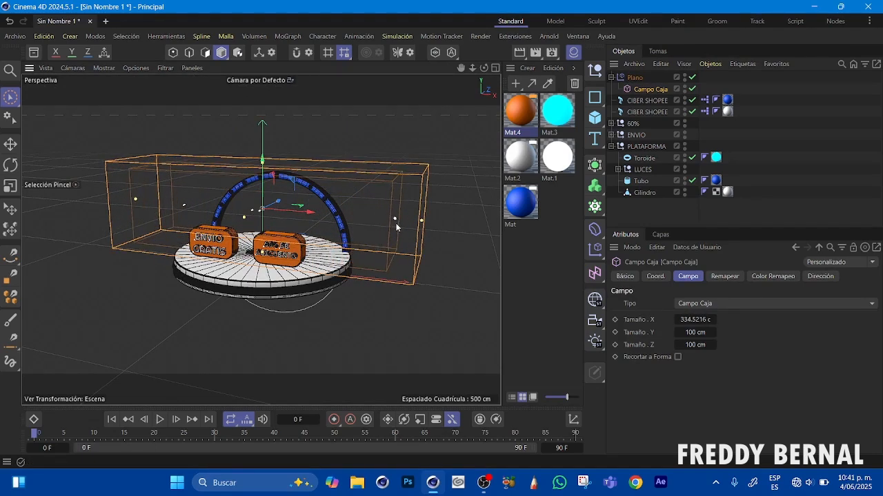
Shrink the Campo Caja field to about 58 cm in Y and about 39 cm in Z.
{"action": "left_click_drag", "start_coordinate": [263, 163], "coordinate": [264, 182]}
{"action": "left_click_drag", "start_coordinate": [484, 68], "coordinate": [427, 85]}
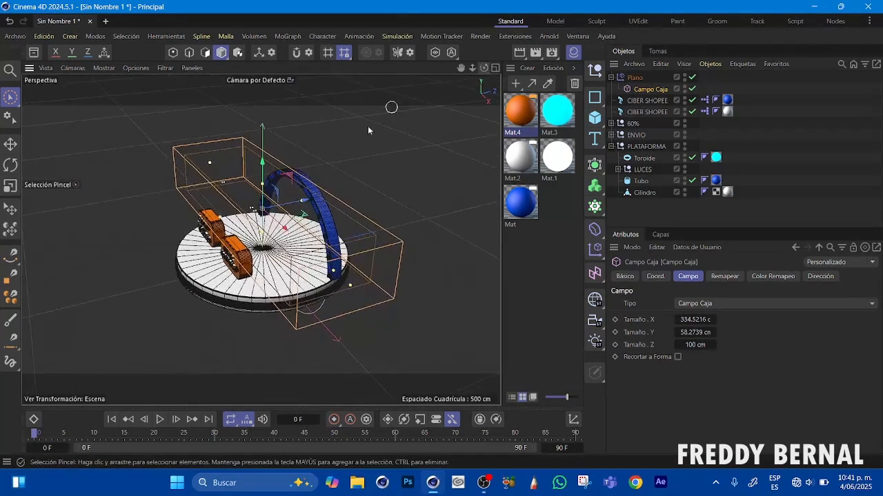
{"action": "left_click_drag", "start_coordinate": [306, 202], "coordinate": [279, 207]}
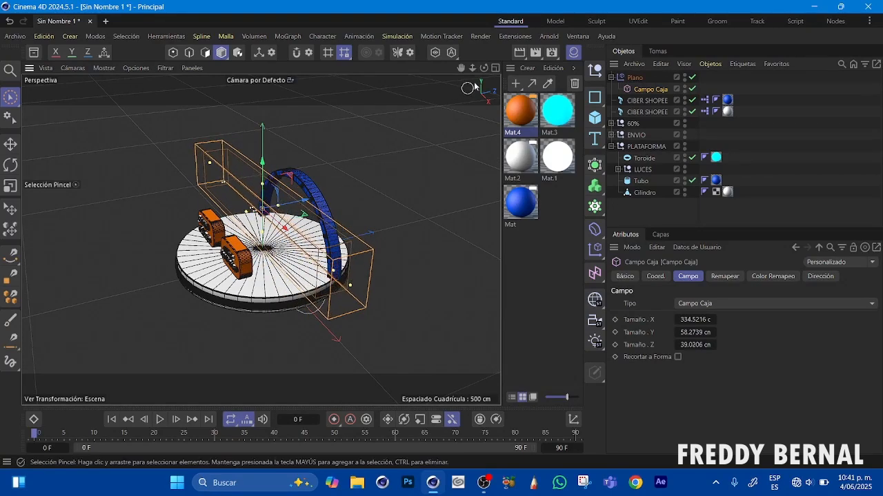
{"action": "left_click_drag", "start_coordinate": [484, 67], "coordinate": [408, 175]}
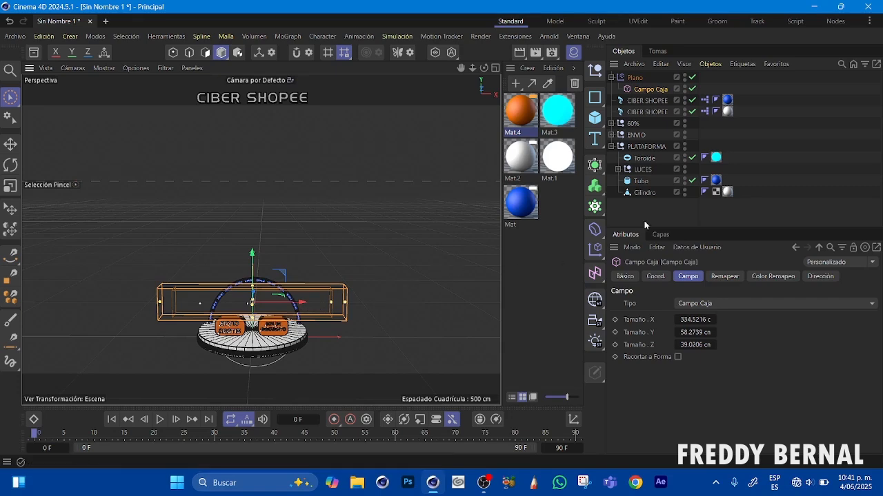
Shift the Campo Caja field slightly in the negative X direction and record a keyframe for it at frame 20.
{"action": "left_click", "coordinate": [635, 77]}
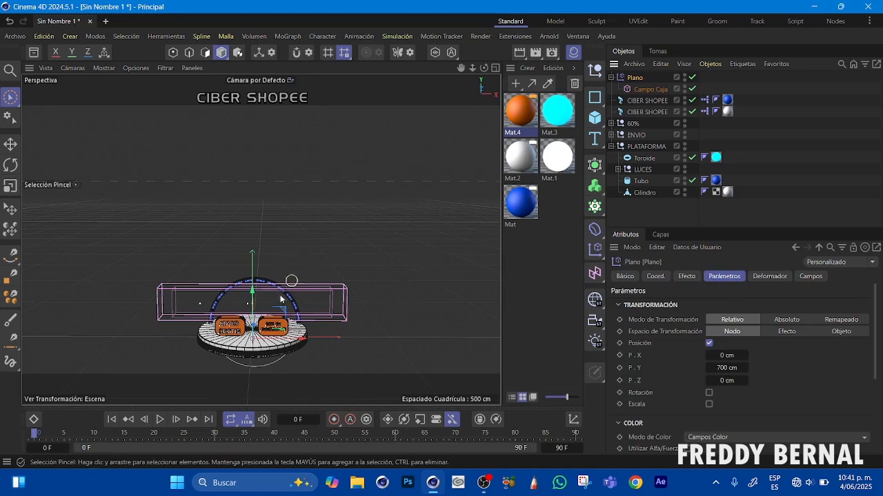
{"action": "left_click", "coordinate": [650, 89]}
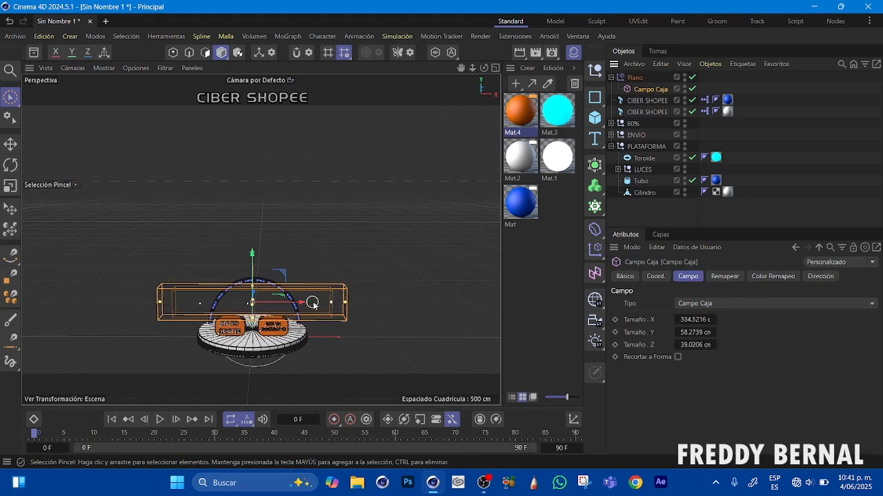
{"action": "mouse_move", "coordinate": [308, 302]}
{"action": "left_mouse_down"}
{"action": "mouse_move", "coordinate": [441, 303]}
{"action": "mouse_move", "coordinate": [250, 296]}
{"action": "mouse_move", "coordinate": [485, 295]}
{"action": "mouse_move", "coordinate": [275, 296]}
{"action": "mouse_move", "coordinate": [459, 302]}
{"action": "mouse_move", "coordinate": [219, 302]}
{"action": "mouse_move", "coordinate": [444, 305]}
{"action": "mouse_move", "coordinate": [207, 310]}
{"action": "mouse_move", "coordinate": [472, 307]}
{"action": "mouse_move", "coordinate": [255, 313]}
{"action": "mouse_move", "coordinate": [489, 319]}
{"action": "mouse_move", "coordinate": [305, 315]}
{"action": "left_mouse_up"}
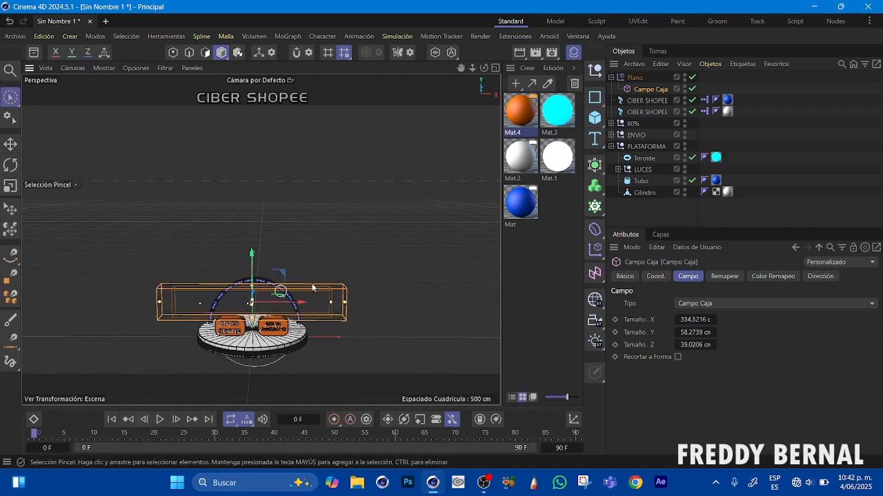
{"action": "left_click_drag", "start_coordinate": [302, 304], "coordinate": [298, 304]}
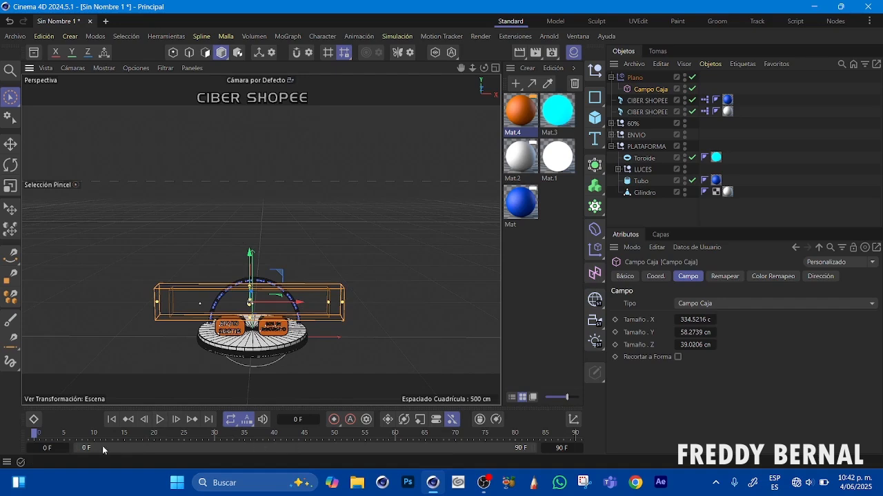
{"action": "left_click_drag", "start_coordinate": [37, 437], "coordinate": [133, 452]}
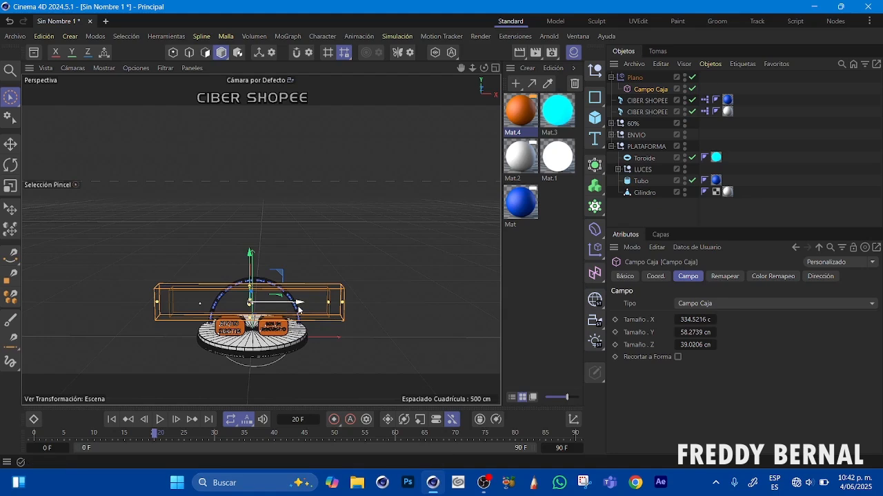
{"action": "left_click", "coordinate": [334, 420]}
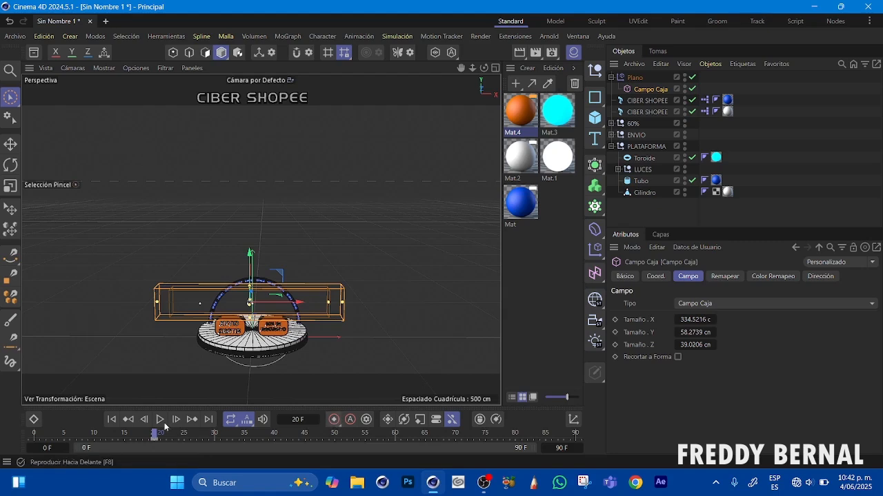
At frame 40, move the Campo Caja field along positive X until it clears the text, and record a second keyframe.
{"action": "left_click_drag", "start_coordinate": [155, 435], "coordinate": [216, 437]}
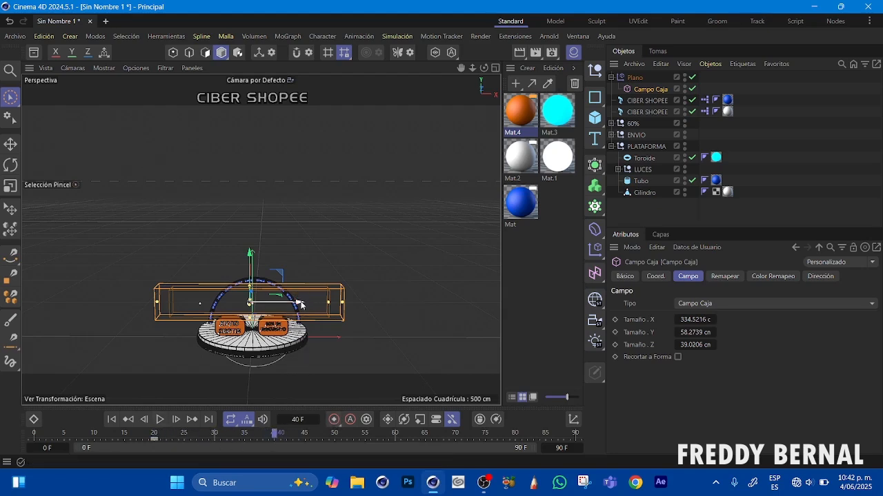
{"action": "left_click_drag", "start_coordinate": [300, 308], "coordinate": [473, 317]}
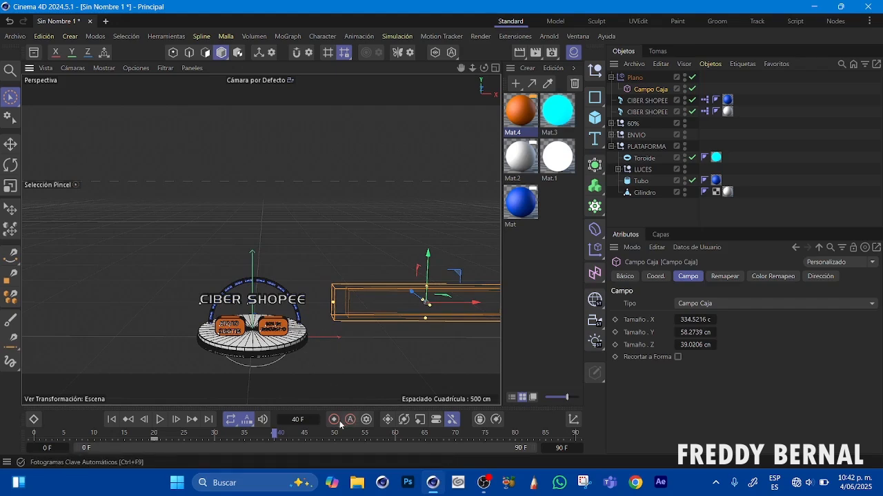
{"action": "left_click", "coordinate": [334, 421]}
Play back the Campo Caja animation from near the start to check how the letters drop.
{"action": "left_click_drag", "start_coordinate": [271, 436], "coordinate": [53, 435]}
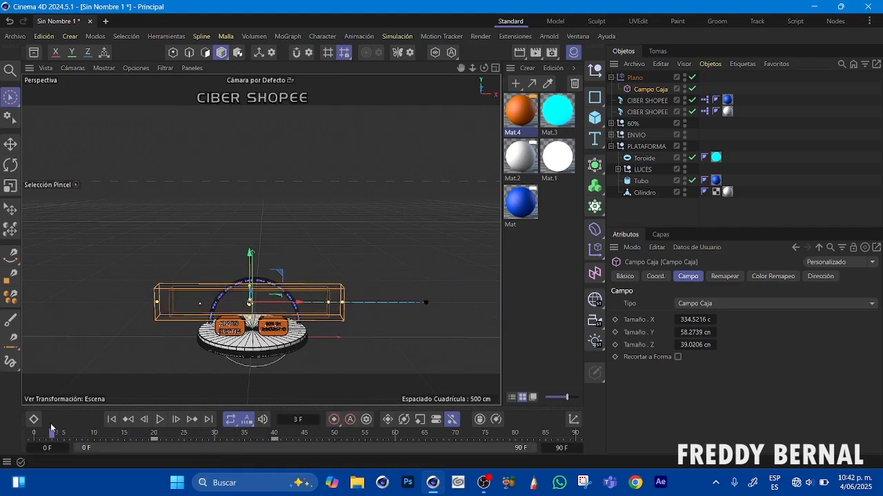
{"action": "left_click", "coordinate": [160, 420]}
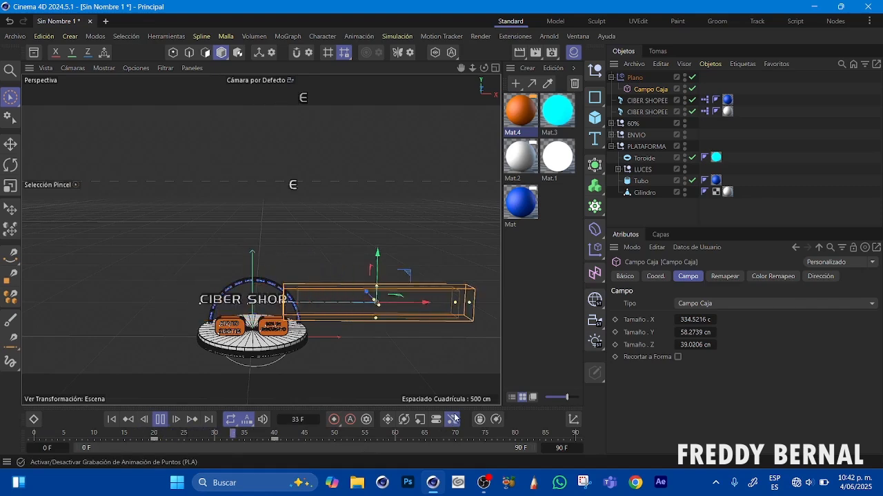
{"action": "left_click", "coordinate": [160, 419]}
Move the Campo Caja field's second keyframe to frame 50, review the animation and return to frame 0.
{"action": "left_click_drag", "start_coordinate": [274, 441], "coordinate": [334, 445]}
{"action": "left_click_drag", "start_coordinate": [282, 433], "coordinate": [28, 431]}
{"action": "left_click", "coordinate": [158, 419]}
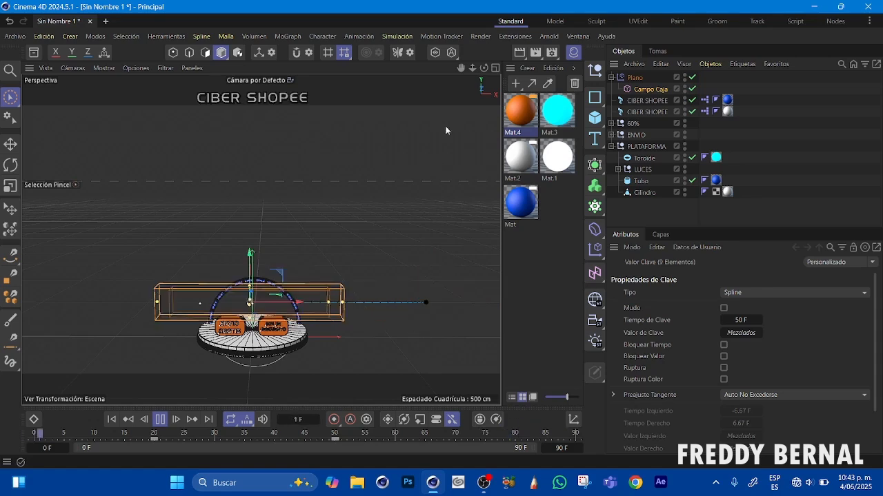
{"action": "left_click", "coordinate": [161, 420]}
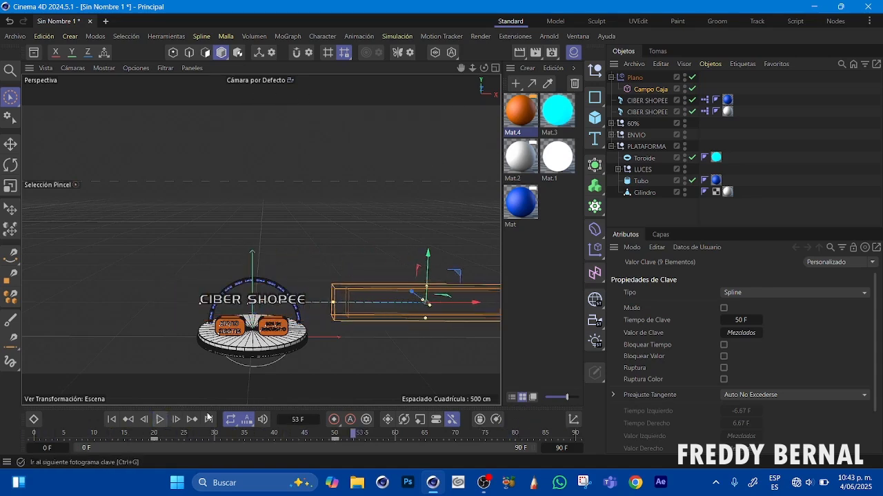
{"action": "left_click_drag", "start_coordinate": [342, 434], "coordinate": [145, 448]}
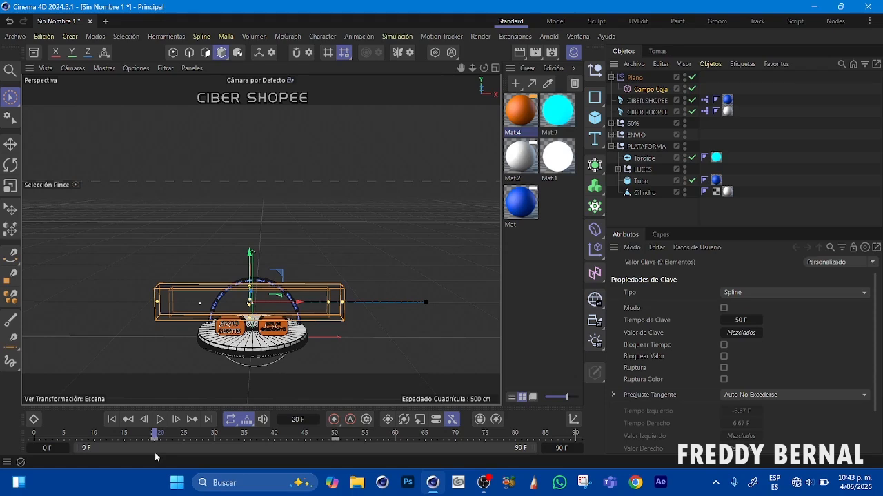
{"action": "mouse_move", "coordinate": [156, 453]}
{"action": "left_mouse_down"}
{"action": "mouse_move", "coordinate": [168, 455]}
{"action": "mouse_move", "coordinate": [142, 454]}
{"action": "left_mouse_up"}
{"action": "left_click_drag", "start_coordinate": [70, 448], "coordinate": [31, 442]}
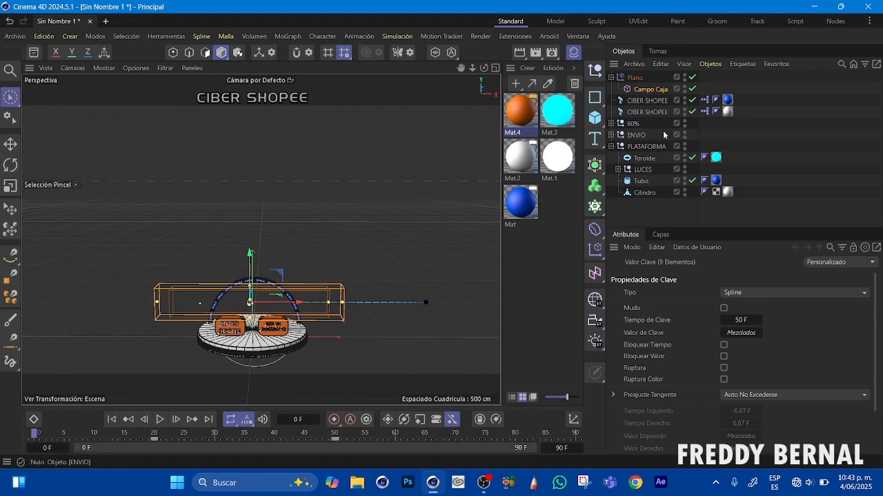
Add a MoGraph Retardo effector to both CIBER SHOPEE text objects.
{"action": "left_click", "coordinate": [634, 78]}
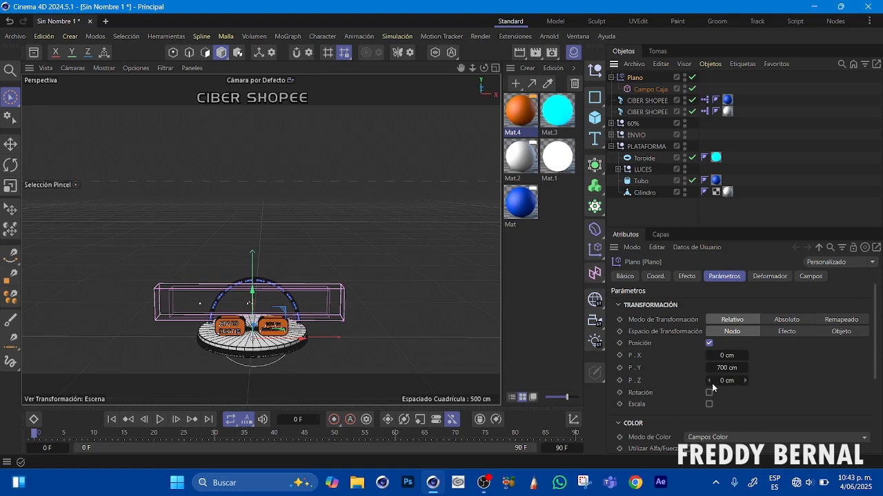
{"action": "left_click", "coordinate": [643, 100]}
{"action": "left_click", "coordinate": [649, 111], "text": "ctrl"}
{"action": "left_click", "coordinate": [288, 36]}
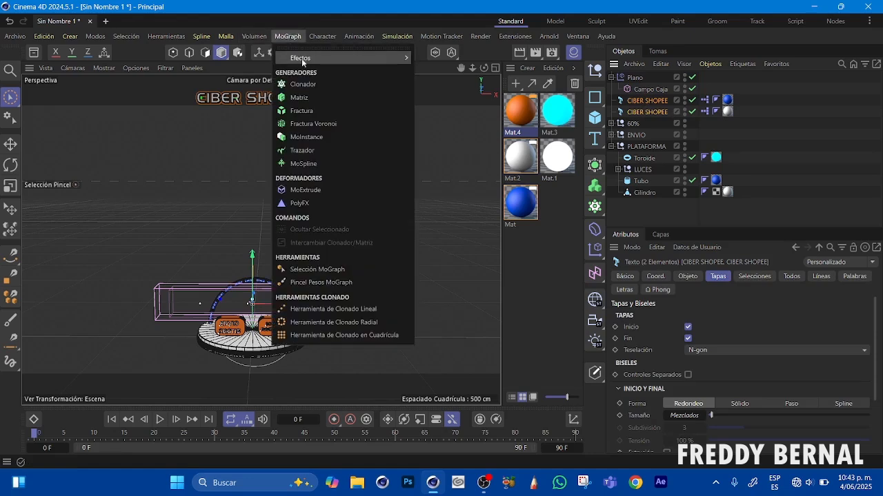
{"action": "mouse_move", "coordinate": [303, 61]}
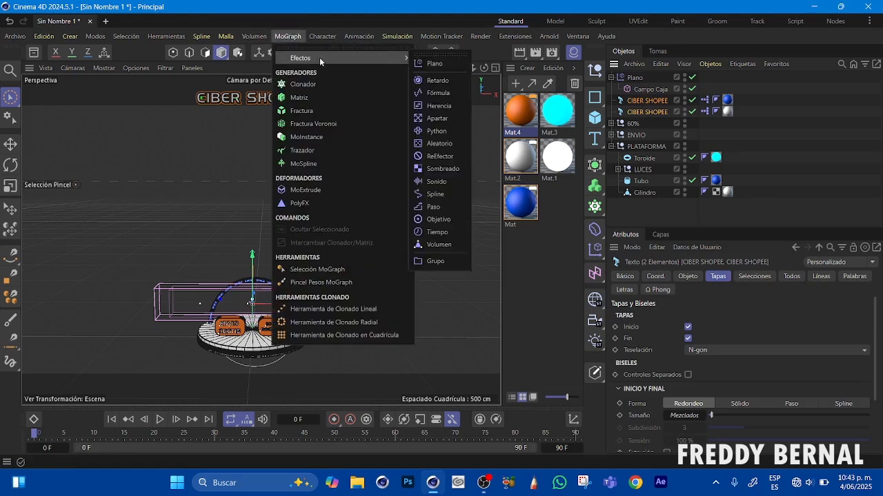
{"action": "left_click", "coordinate": [438, 82]}
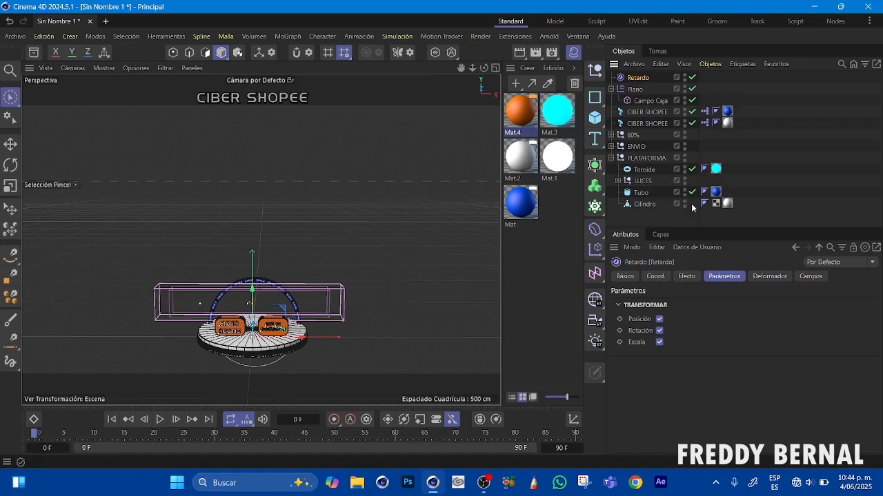
Check the letter-level effector list of both CIBER SHOPEE texts for the Plano and Retardo effectors.
{"action": "left_click", "coordinate": [647, 112]}
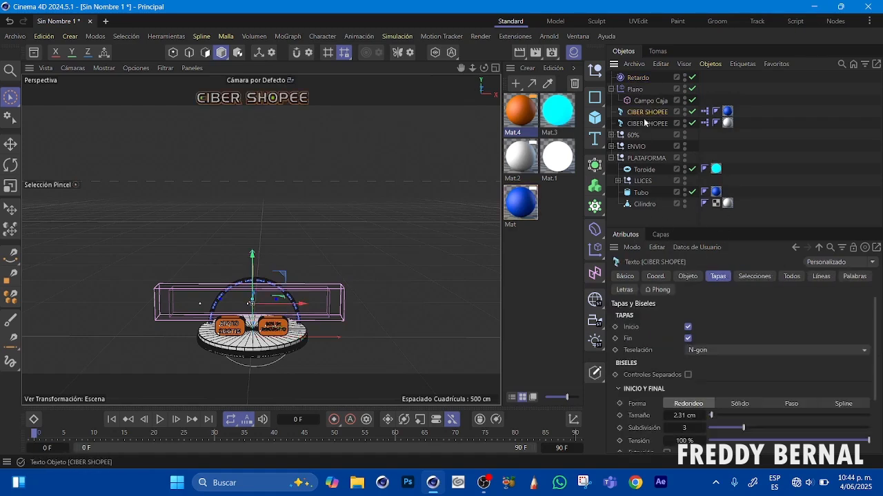
{"action": "left_click", "coordinate": [624, 290]}
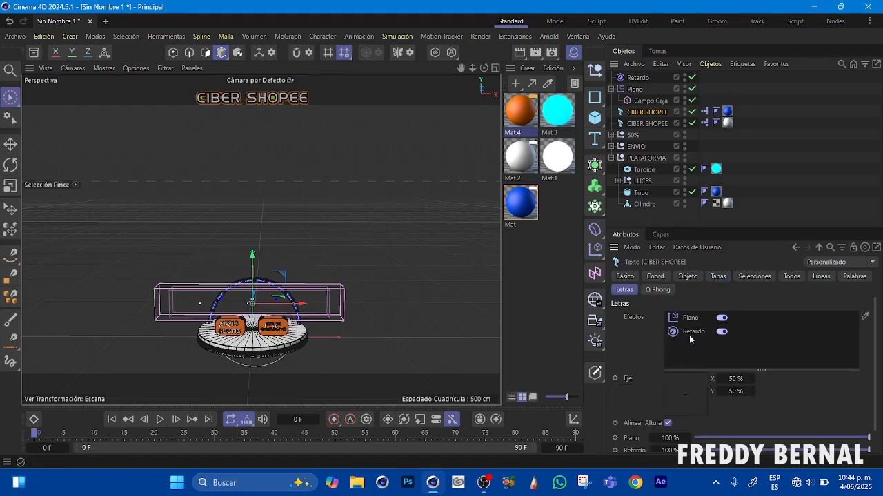
{"action": "left_click", "coordinate": [648, 124]}
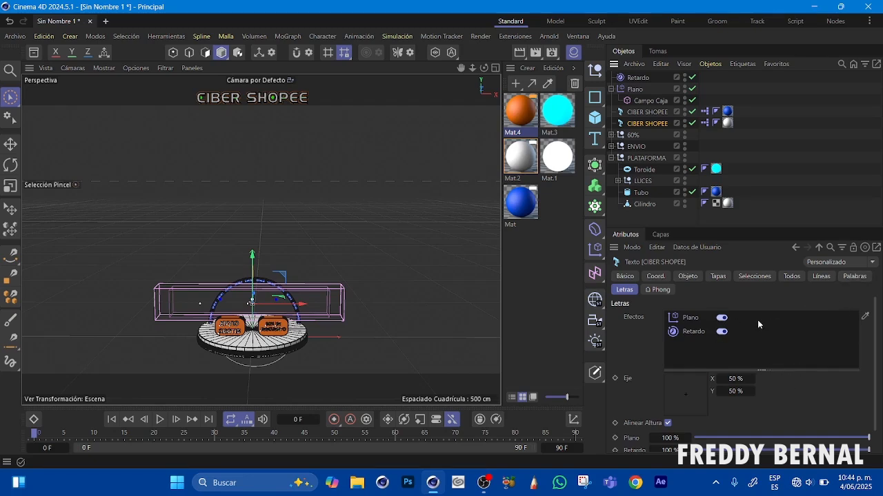
{"action": "left_click", "coordinate": [854, 279]}
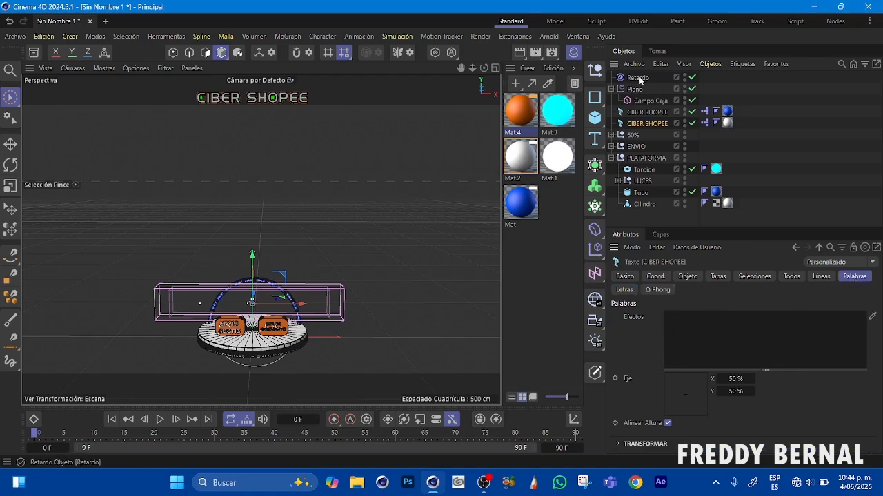
{"action": "left_click", "coordinate": [624, 290]}
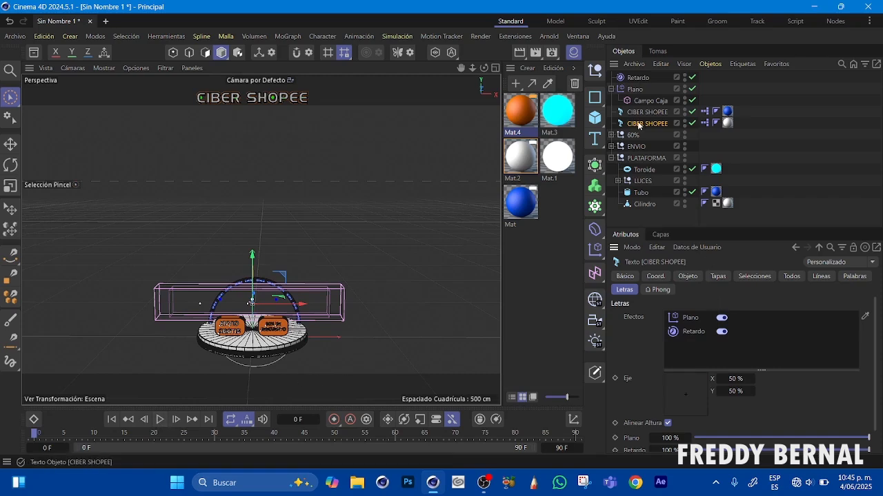
Set the Retardo effector to Muelle mode with a strength of 70% and play the letter animation.
{"action": "left_click", "coordinate": [638, 78]}
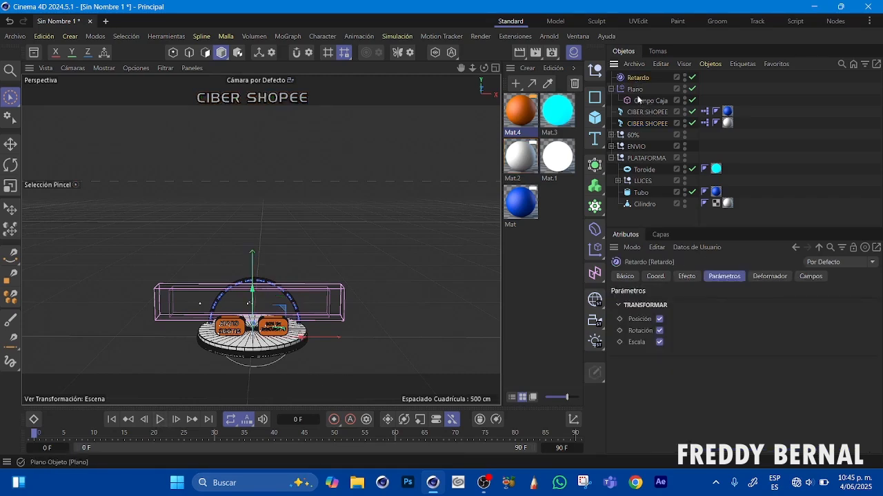
{"action": "left_click", "coordinate": [686, 277]}
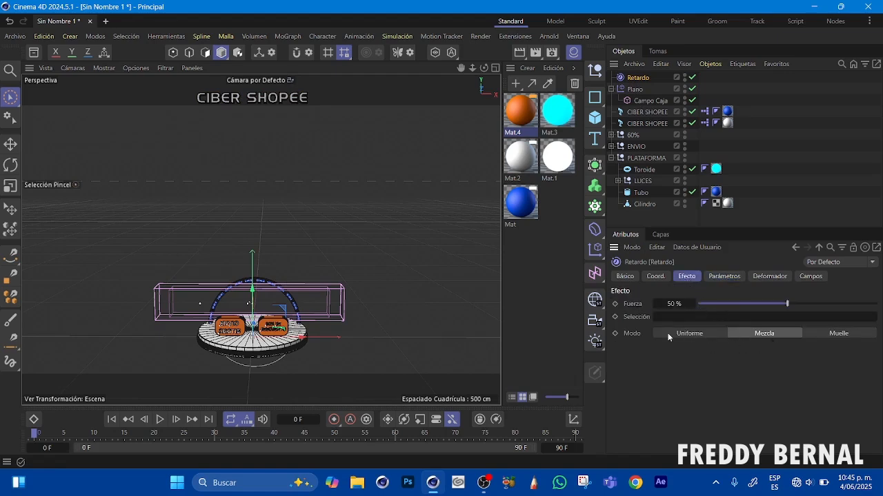
{"action": "left_click", "coordinate": [834, 335]}
{"action": "left_click_drag", "start_coordinate": [787, 304], "coordinate": [824, 308]}
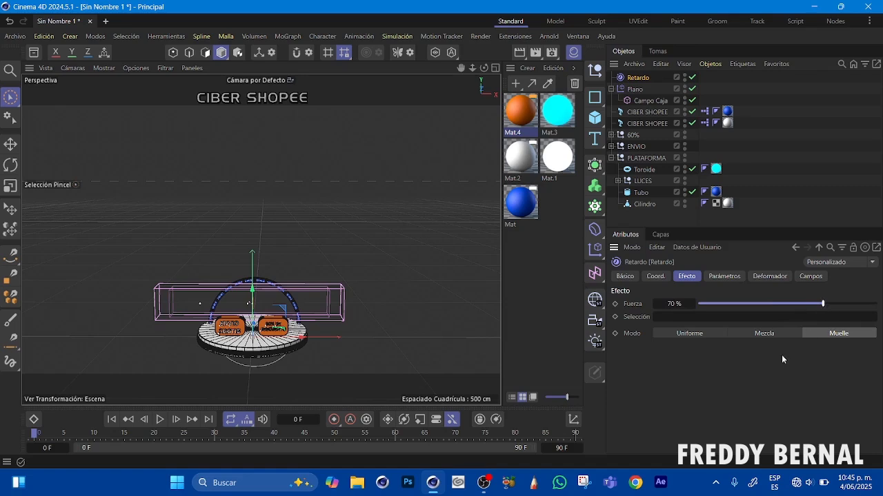
{"action": "left_click", "coordinate": [160, 419]}
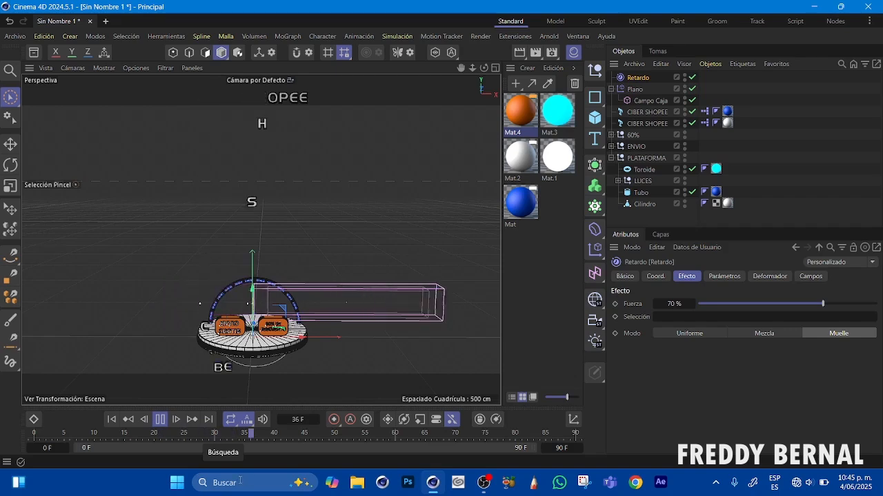
Set the Retardo effector's strength to 60% and replay the letter animation from frame 0.
{"action": "left_click", "coordinate": [159, 419]}
{"action": "left_click_drag", "start_coordinate": [92, 434], "coordinate": [21, 421]}
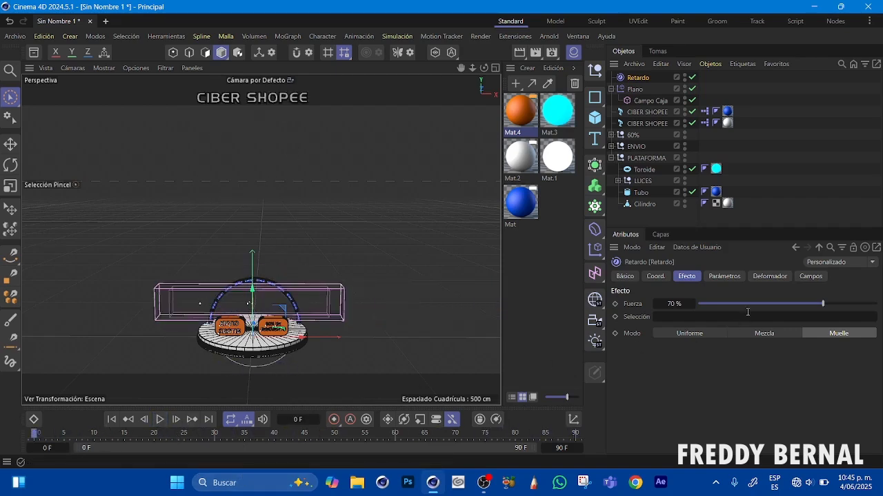
{"action": "left_click_drag", "start_coordinate": [822, 304], "coordinate": [804, 311]}
{"action": "left_click", "coordinate": [159, 419]}
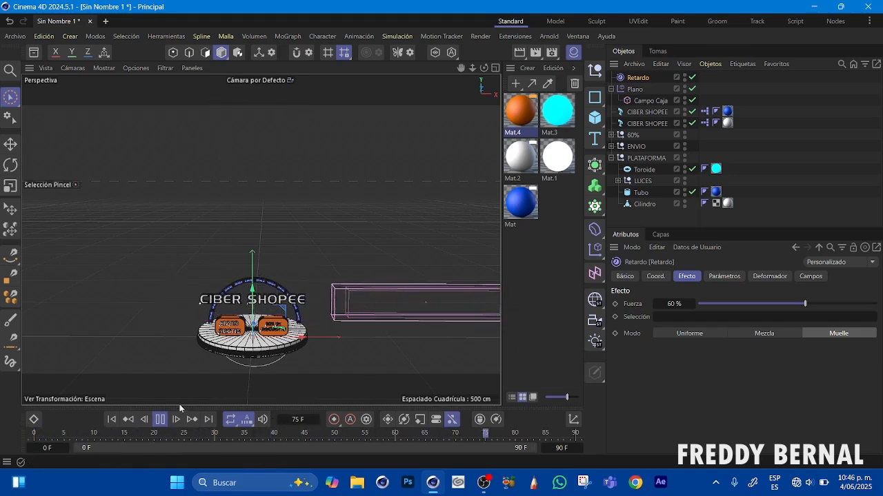
{"action": "left_click", "coordinate": [159, 420]}
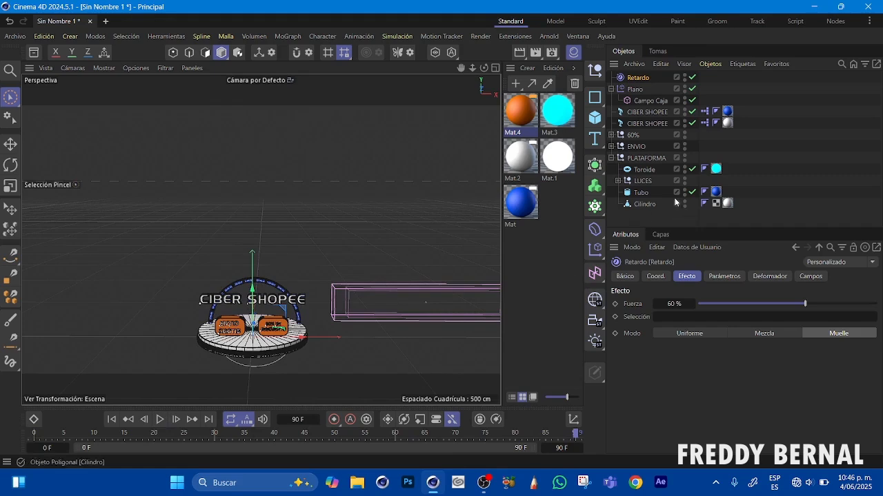
Collapse the PLATAFORMA group, return to frame 0 and show the group's coordinates.
{"action": "left_click", "coordinate": [611, 158]}
{"action": "left_click", "coordinate": [644, 158]}
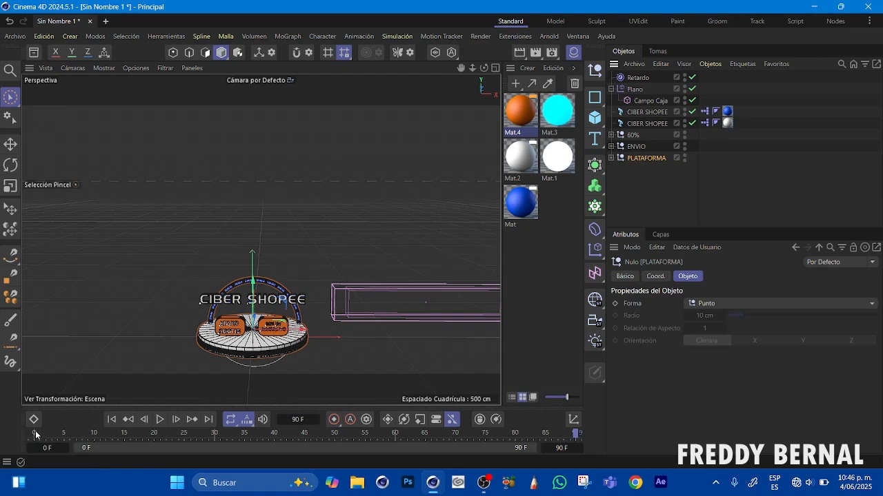
{"action": "left_click", "coordinate": [112, 422]}
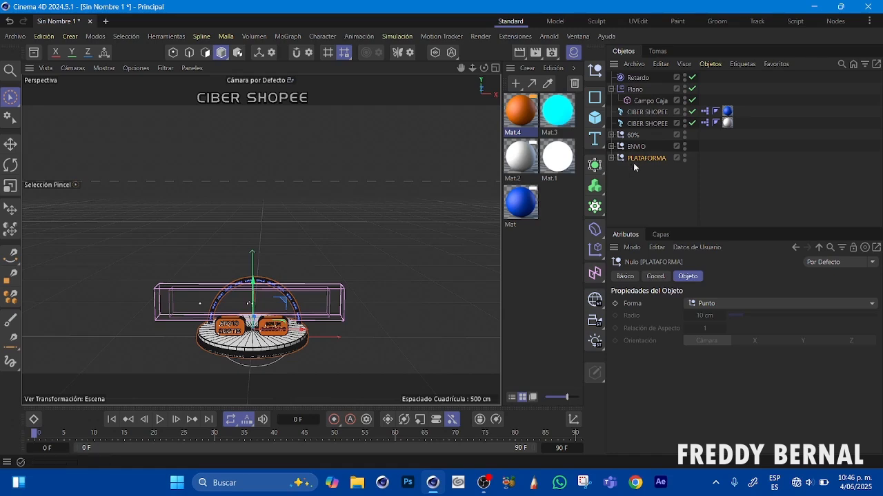
{"action": "left_click", "coordinate": [656, 276]}
{"action": "left_click", "coordinate": [737, 332]}
{"action": "key", "text": "Return"}
{"action": "left_click_drag", "start_coordinate": [735, 332], "coordinate": [840, 356]}
{"action": "key", "text": "ctrl+z"}
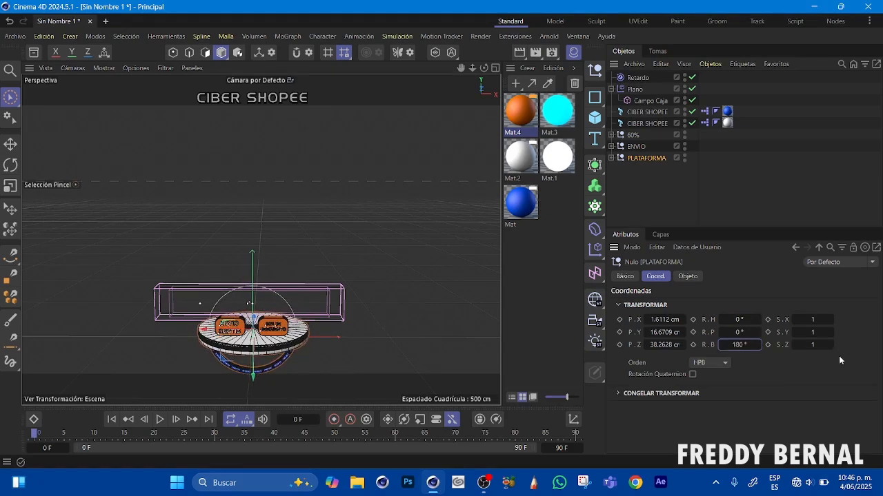
Keyframe PLATAFORMA's R.B rotation at 180° on frame 0 and 0° on frame 20, and return to the start.
{"action": "left_click", "coordinate": [693, 345]}
{"action": "left_click_drag", "start_coordinate": [35, 434], "coordinate": [154, 457]}
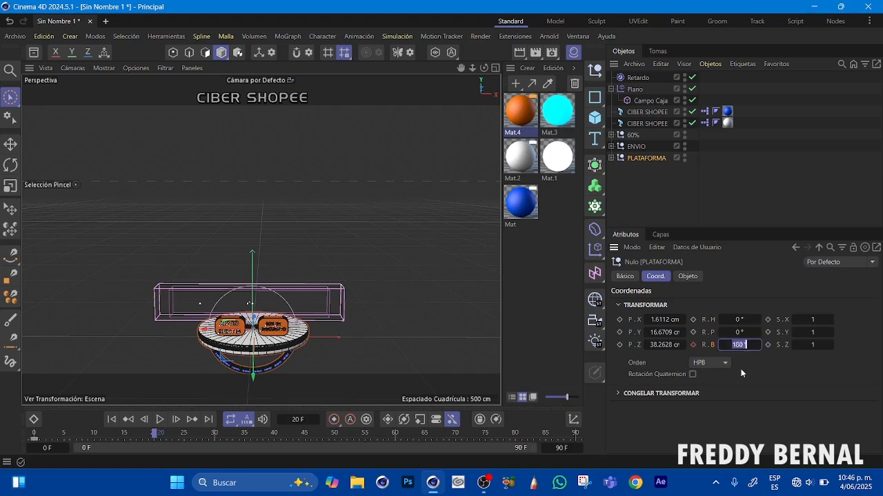
{"action": "type", "text": "0"}
{"action": "left_click", "coordinate": [693, 344]}
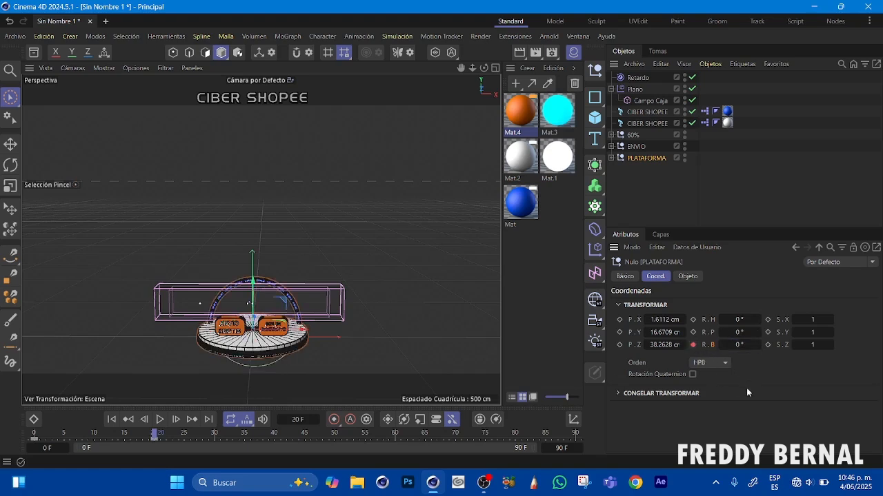
{"action": "left_click_drag", "start_coordinate": [154, 436], "coordinate": [11, 424]}
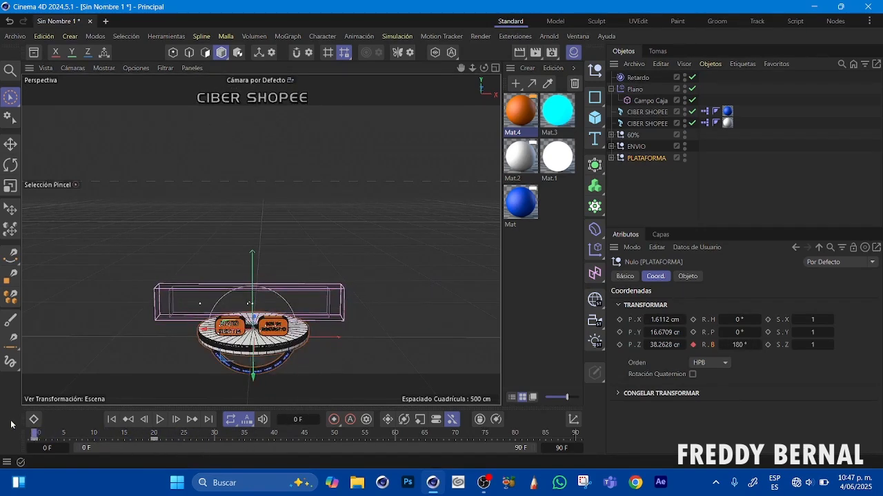
Move the 60% and ENVIO nulls straight down below the platform and keyframe their P.Y position at frame 0.
{"action": "left_click", "coordinate": [645, 134]}
{"action": "left_click", "coordinate": [638, 147], "text": "shift"}
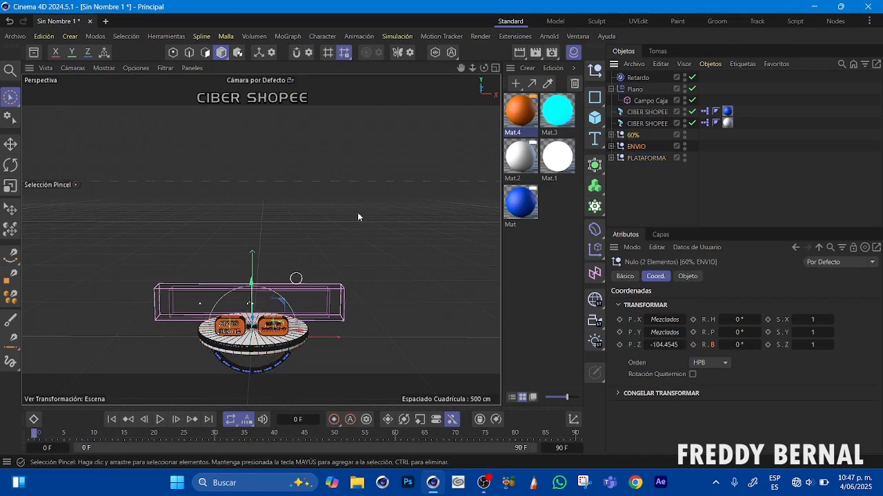
{"action": "left_click_drag", "start_coordinate": [462, 67], "coordinate": [461, 44]}
{"action": "left_click_drag", "start_coordinate": [472, 68], "coordinate": [533, 67]}
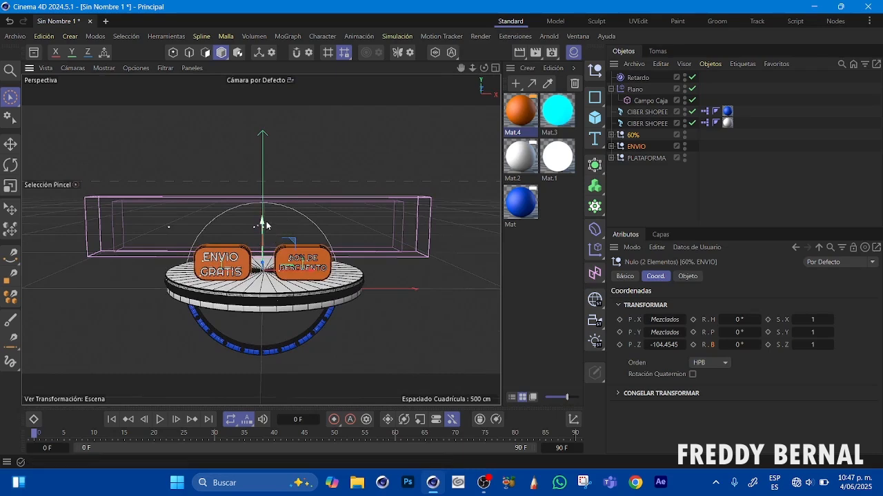
{"action": "left_click_drag", "start_coordinate": [262, 223], "coordinate": [262, 335]}
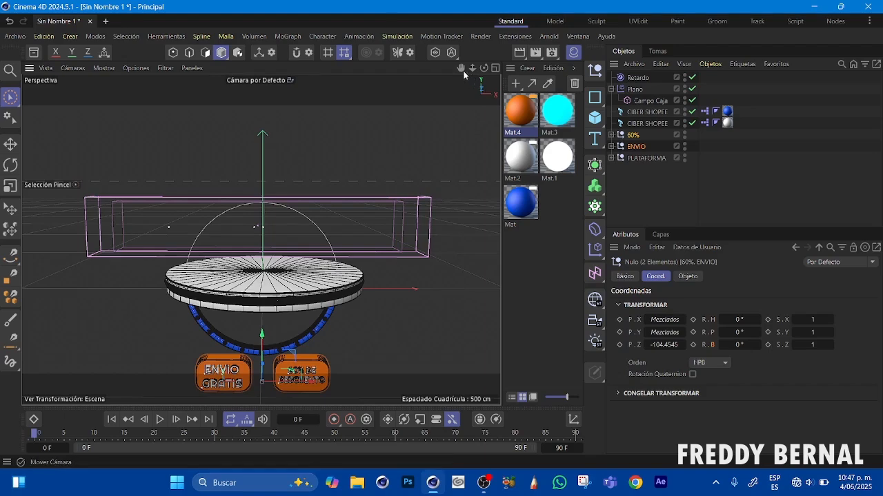
{"action": "left_click_drag", "start_coordinate": [463, 71], "coordinate": [383, 64]}
{"action": "left_click_drag", "start_coordinate": [484, 67], "coordinate": [547, 81]}
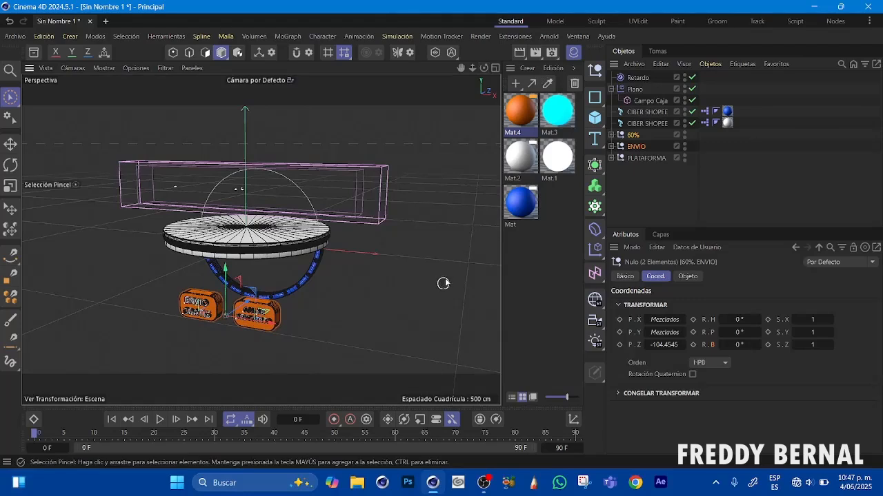
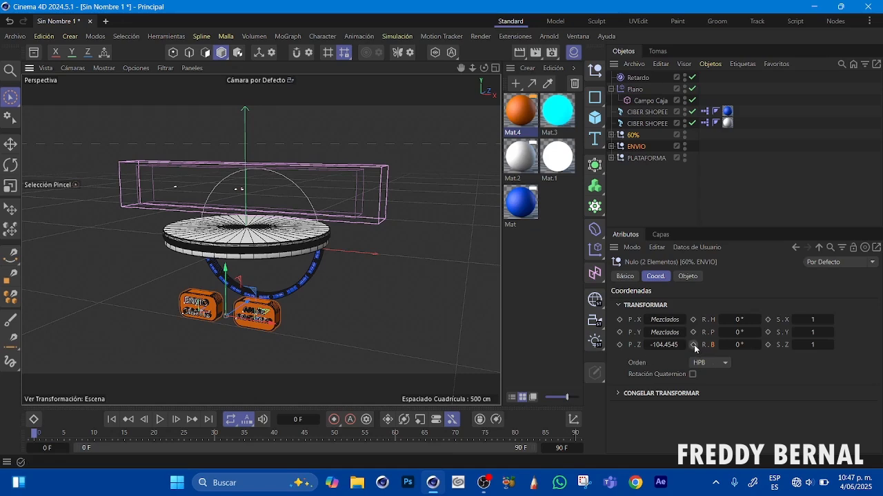
{"action": "left_click", "coordinate": [619, 333]}
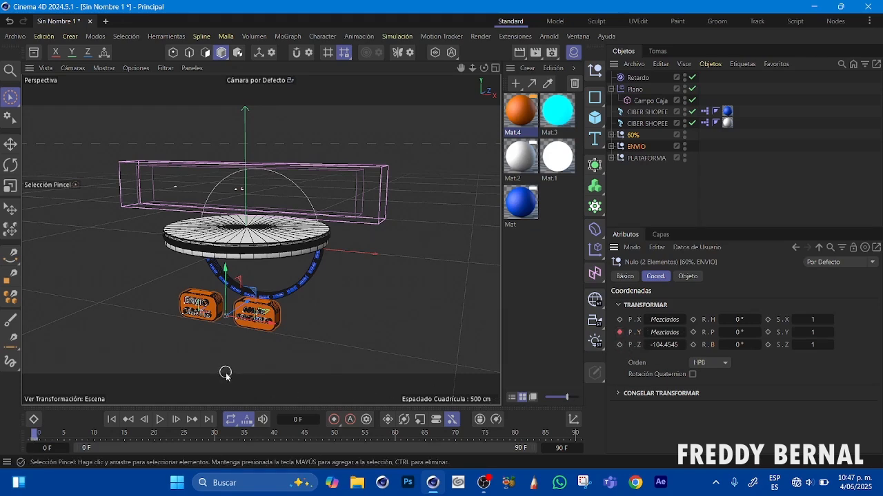
At frame 25, raise the 60% and ENVIO signs high above the platform and record a keyframe.
{"action": "left_click_drag", "start_coordinate": [34, 434], "coordinate": [170, 454]}
{"action": "left_click_drag", "start_coordinate": [195, 455], "coordinate": [154, 455]}
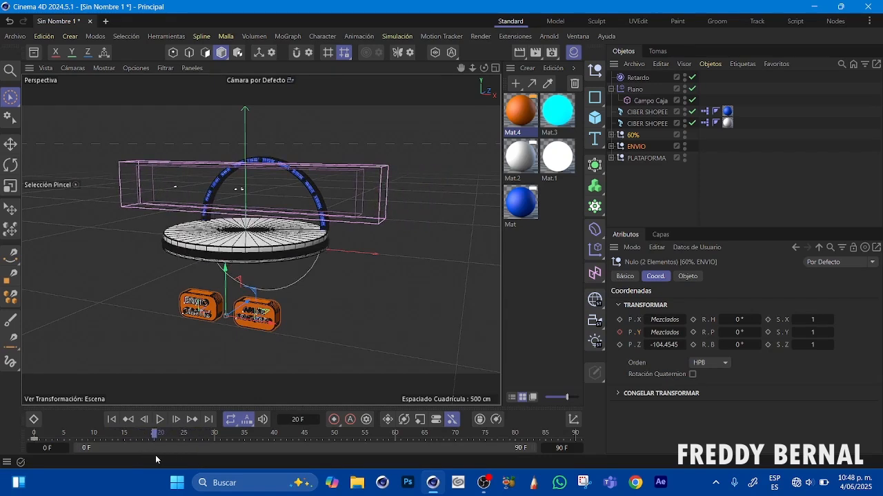
{"action": "left_click_drag", "start_coordinate": [155, 455], "coordinate": [186, 455]}
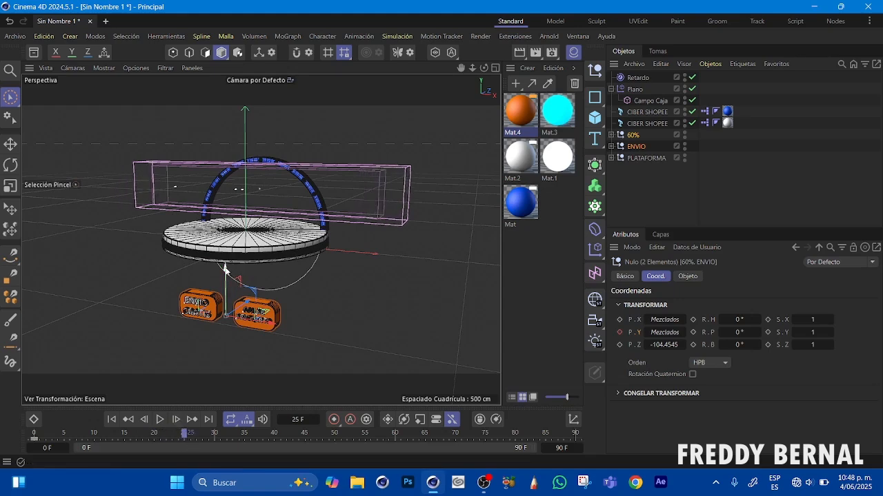
{"action": "left_click_drag", "start_coordinate": [225, 269], "coordinate": [222, 99]}
{"action": "left_click", "coordinate": [334, 419]}
At frame 35, lower both signs to rest on the platform using the front view, and keyframe their P.Y position.
{"action": "left_click_drag", "start_coordinate": [184, 436], "coordinate": [244, 421]}
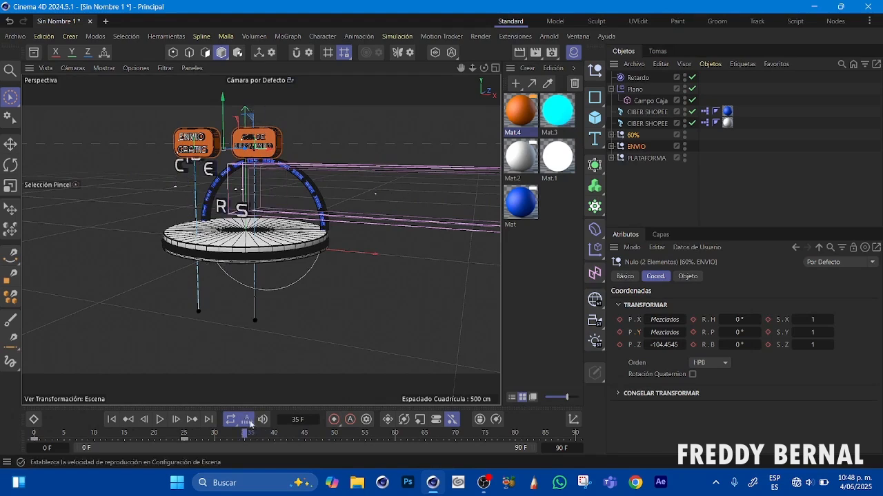
{"action": "left_click_drag", "start_coordinate": [222, 96], "coordinate": [224, 161]}
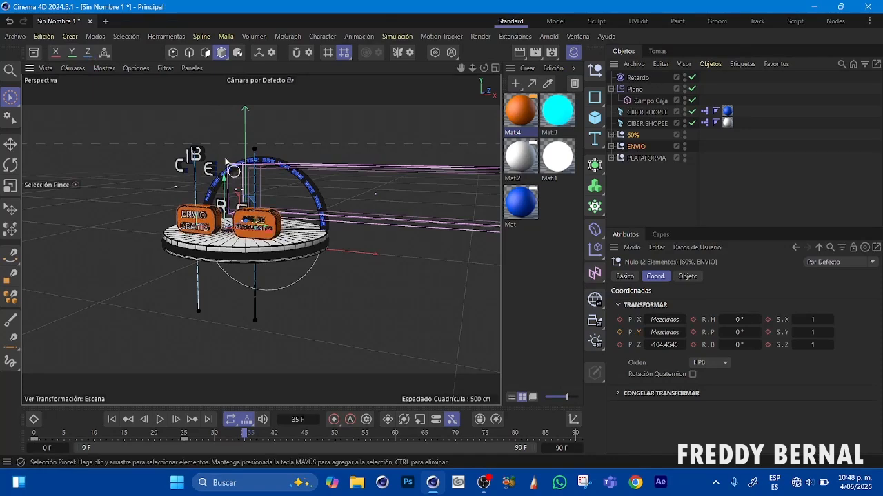
{"action": "left_click", "coordinate": [69, 83]}
{"action": "left_click", "coordinate": [115, 243]}
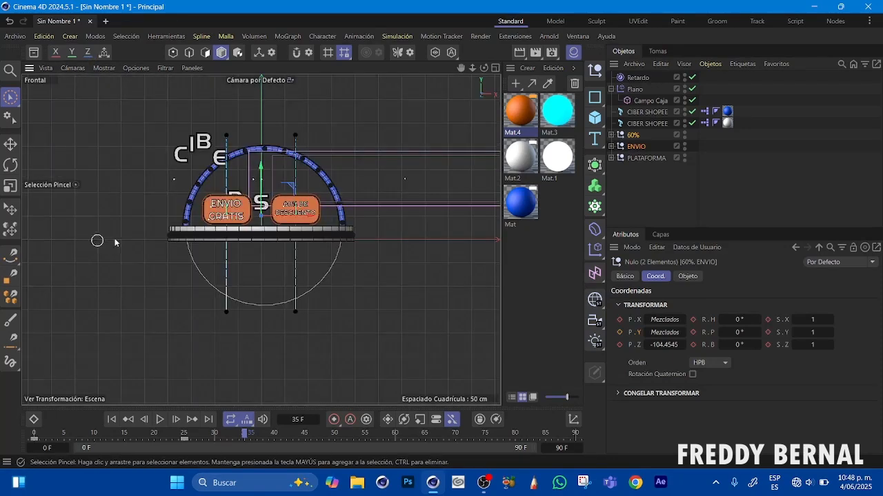
{"action": "left_click_drag", "start_coordinate": [473, 67], "coordinate": [460, 126]}
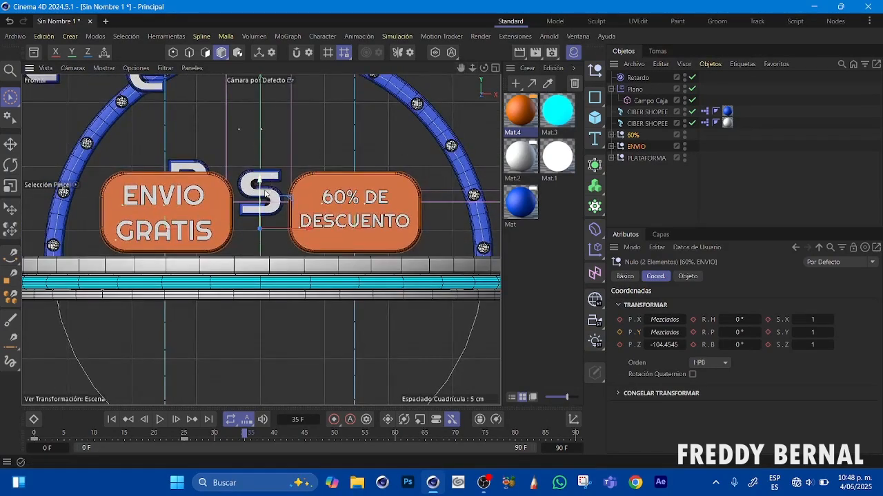
{"action": "left_click_drag", "start_coordinate": [260, 182], "coordinate": [264, 184]}
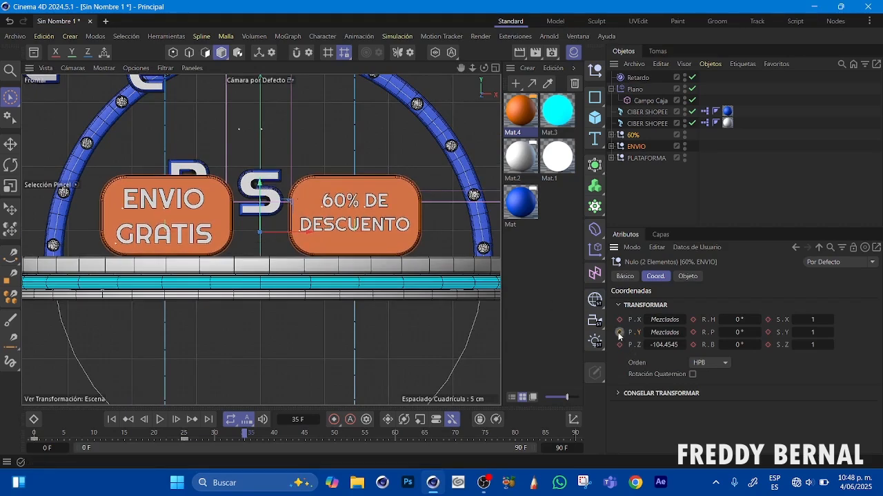
Return to frame 0 in the perspective view and play the platform and sign animation.
{"action": "left_click_drag", "start_coordinate": [244, 433], "coordinate": [28, 402]}
{"action": "left_click_drag", "start_coordinate": [472, 68], "coordinate": [224, 107]}
{"action": "left_click", "coordinate": [72, 67]}
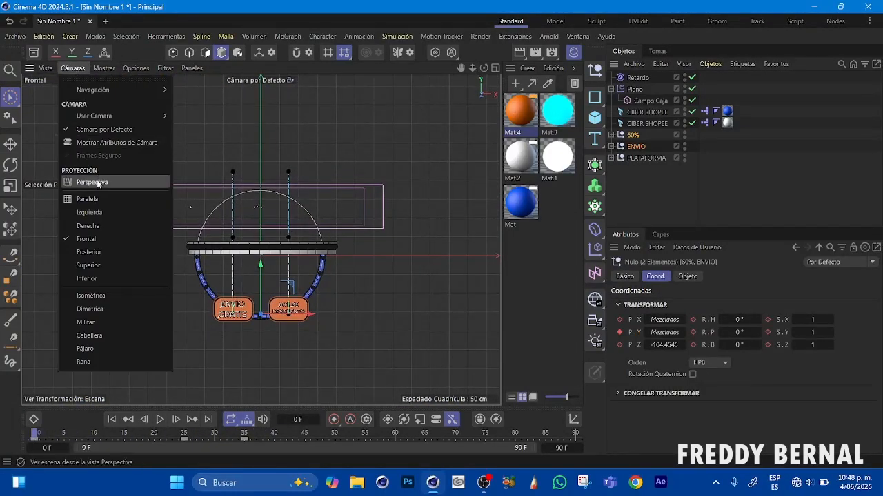
{"action": "left_click", "coordinate": [98, 182]}
{"action": "left_click", "coordinate": [160, 419]}
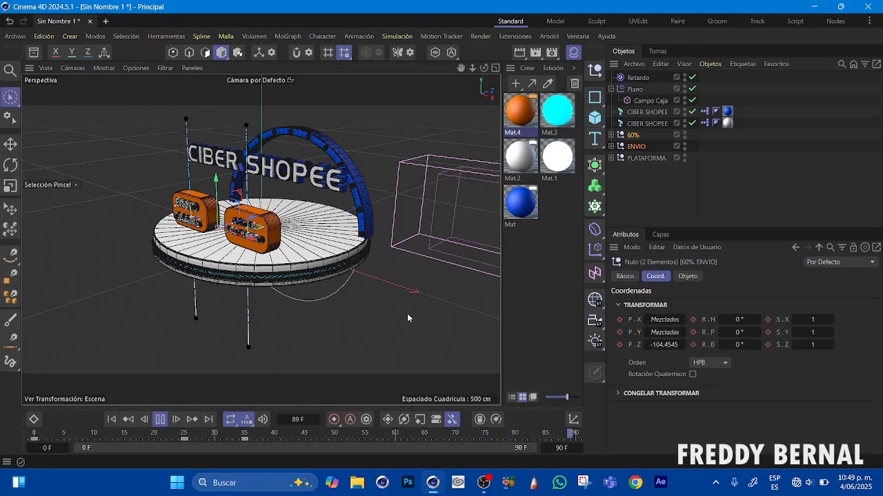
{"action": "left_click", "coordinate": [160, 420]}
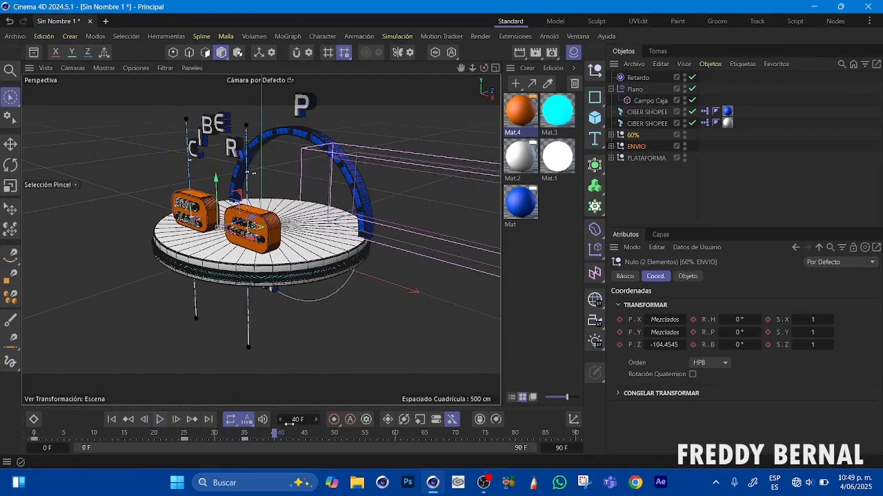
At frame 35, set the R.P rotation of the 60% and ENVIO nulls to 360° and keyframe it.
{"action": "left_click_drag", "start_coordinate": [278, 436], "coordinate": [245, 457]}
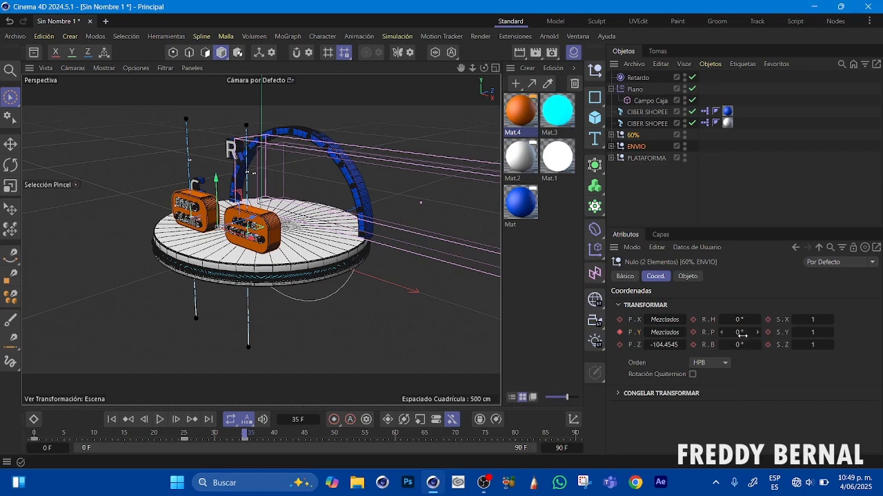
{"action": "left_click_drag", "start_coordinate": [738, 333], "coordinate": [739, 335]}
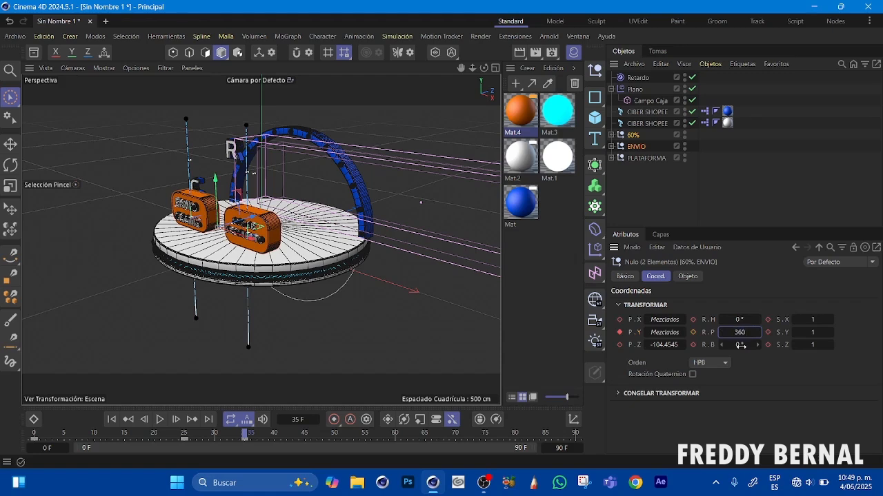
{"action": "key", "text": "Return"}
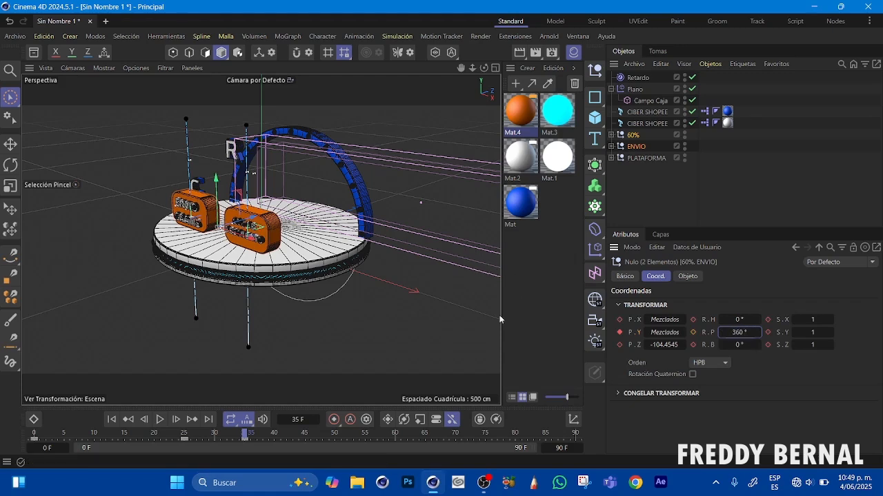
{"action": "left_click", "coordinate": [692, 333]}
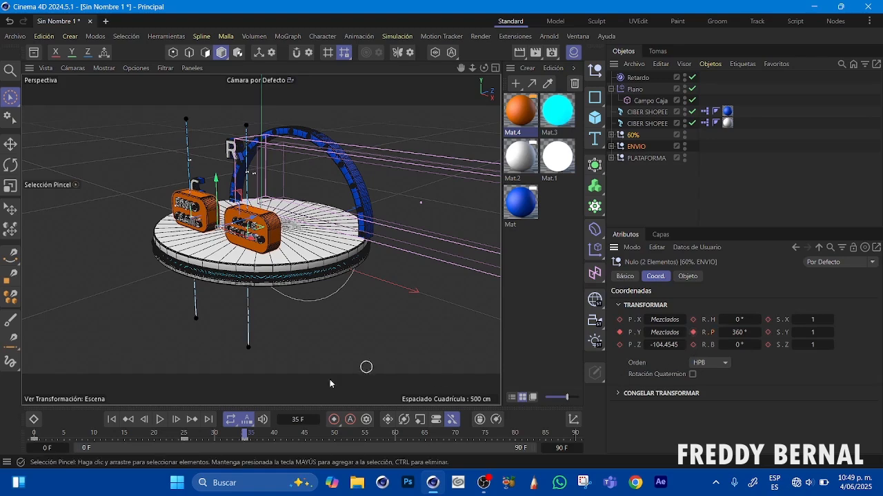
Return to frame 0 and open the F-Curve timeline with the 60% and ENVIO nulls selected.
{"action": "left_click_drag", "start_coordinate": [245, 433], "coordinate": [29, 411]}
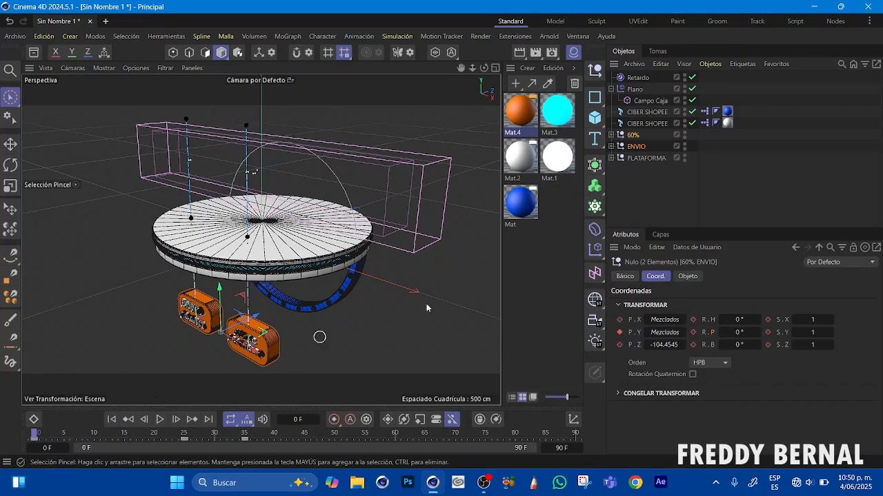
{"action": "left_click_drag", "start_coordinate": [483, 68], "coordinate": [463, 74]}
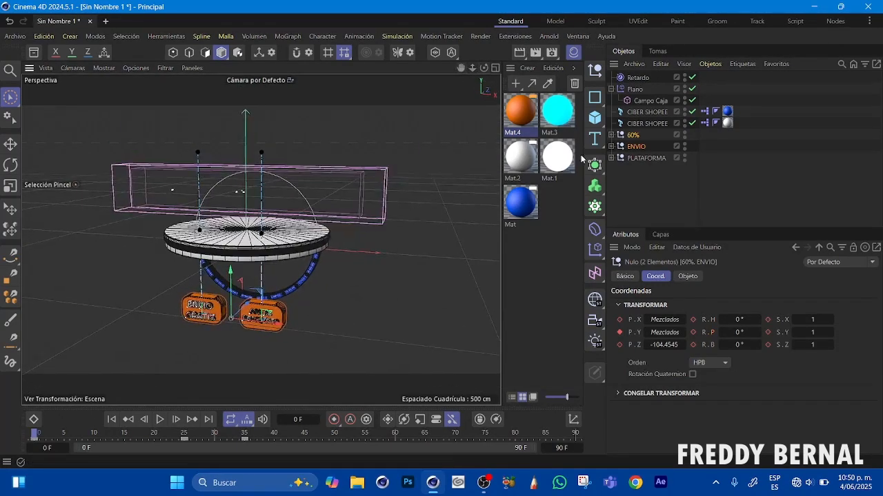
{"action": "left_click", "coordinate": [651, 139]}
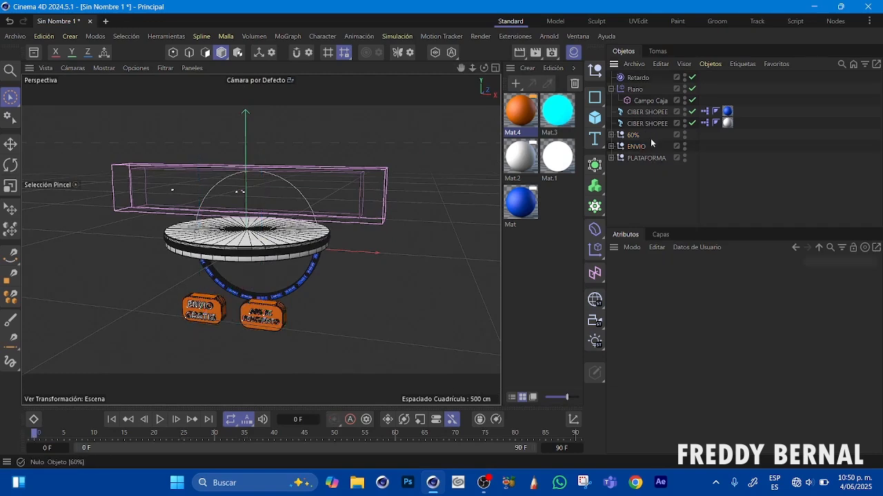
{"action": "left_click_drag", "start_coordinate": [651, 134], "coordinate": [626, 147]}
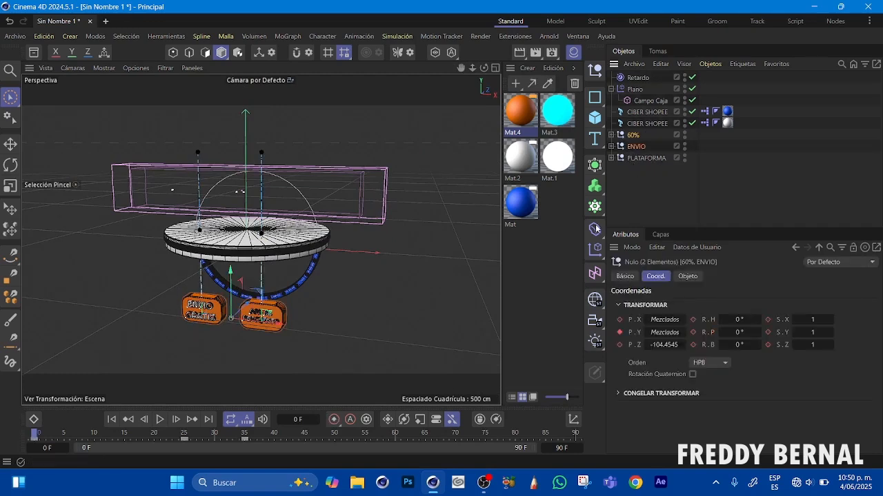
{"action": "left_click", "coordinate": [578, 36]}
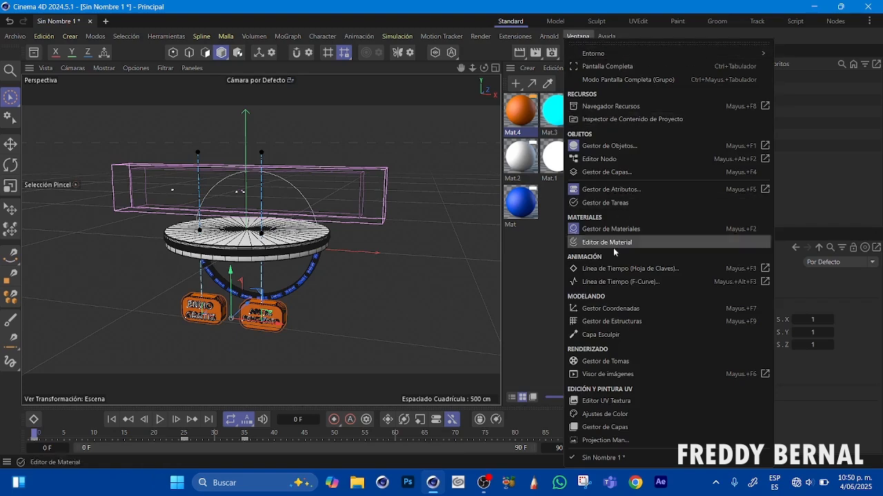
{"action": "left_click", "coordinate": [620, 282]}
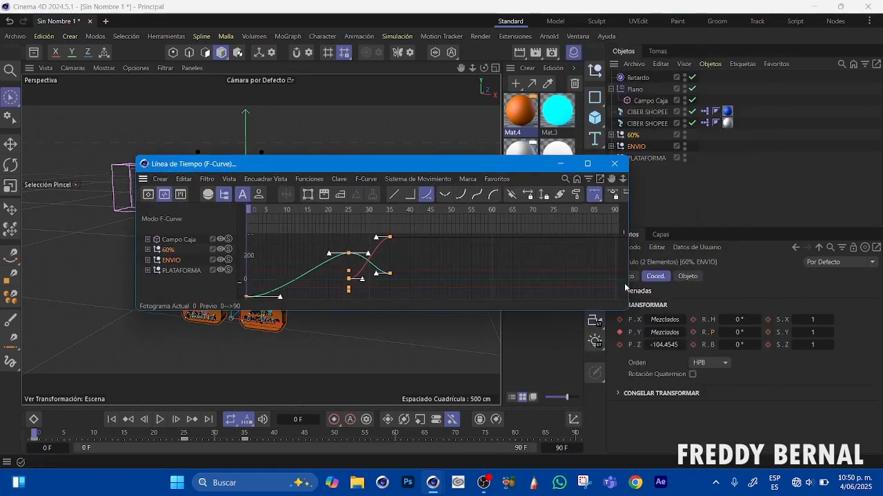
Isolate the ENVIO null's Position Y curve and enlarge the F-Curve timeline around it for editing.
{"action": "left_click_drag", "start_coordinate": [412, 166], "coordinate": [611, 177]}
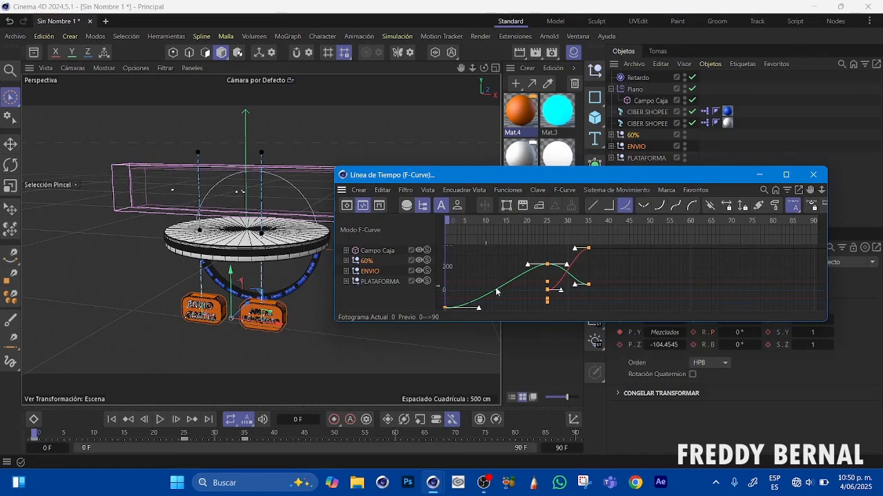
{"action": "left_click", "coordinate": [371, 273]}
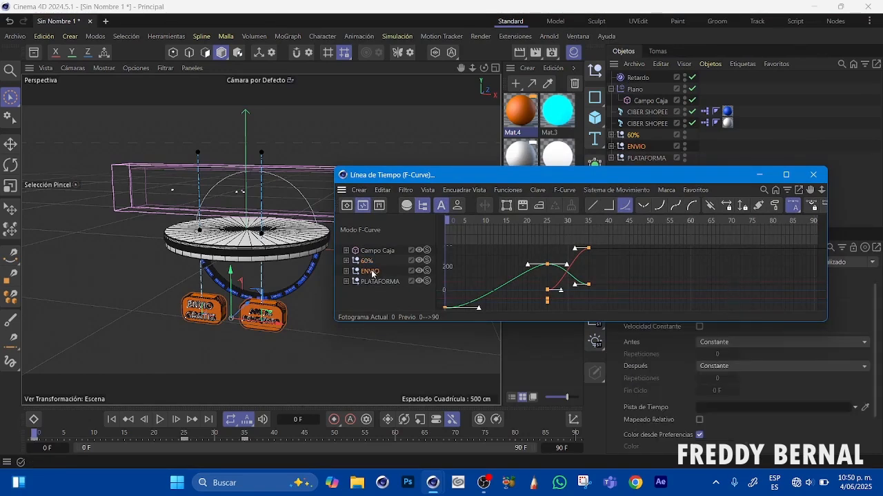
{"action": "left_click", "coordinate": [347, 272]}
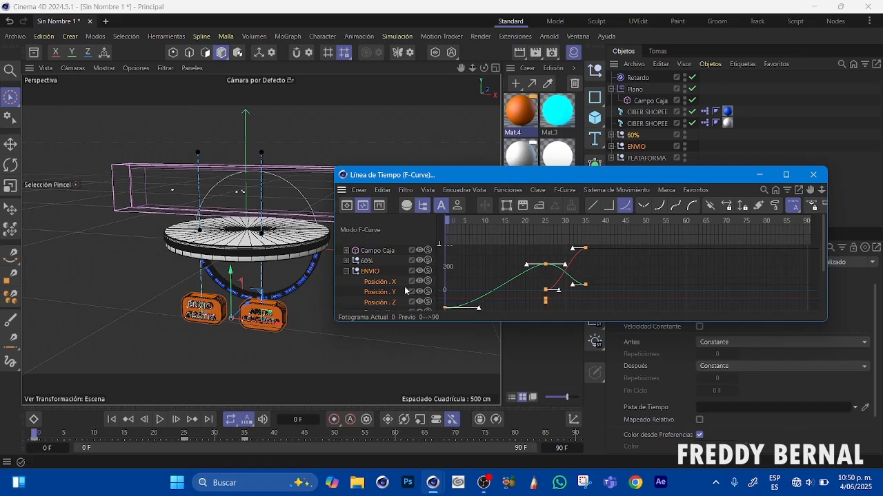
{"action": "left_click", "coordinate": [382, 292]}
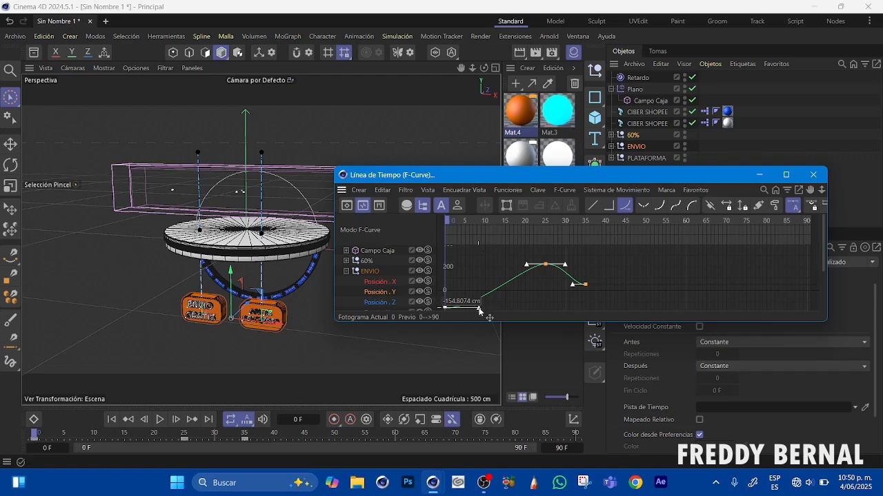
{"action": "left_click_drag", "start_coordinate": [740, 181], "coordinate": [742, 93]}
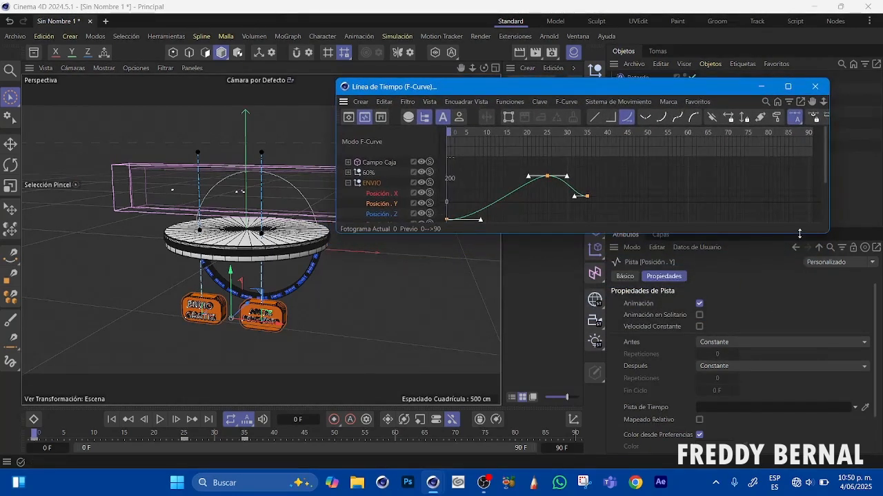
{"action": "left_click_drag", "start_coordinate": [799, 234], "coordinate": [803, 368]}
{"action": "left_click_drag", "start_coordinate": [812, 102], "coordinate": [827, 51]}
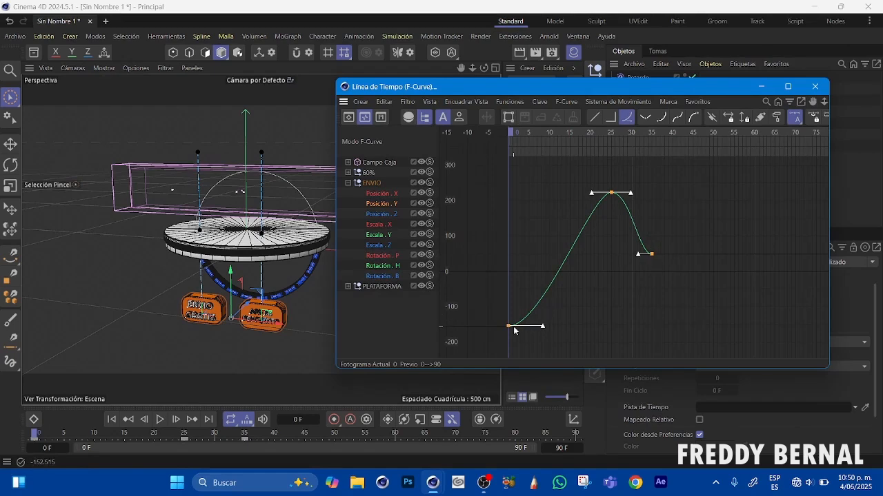
On ENVIO's Position Y curve, shorten the frame 0 tangent and turn the frame 35 tangent upright, about 108 cm long.
{"action": "left_click", "coordinate": [650, 285]}
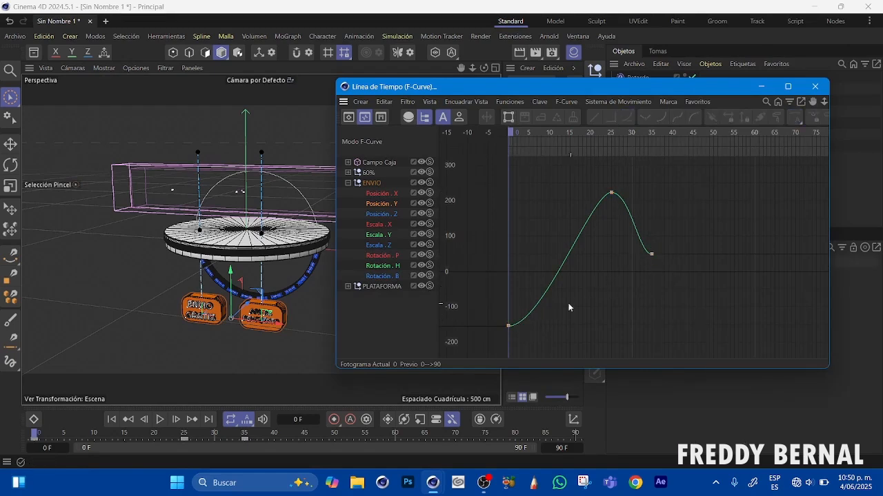
{"action": "left_click", "coordinate": [508, 324]}
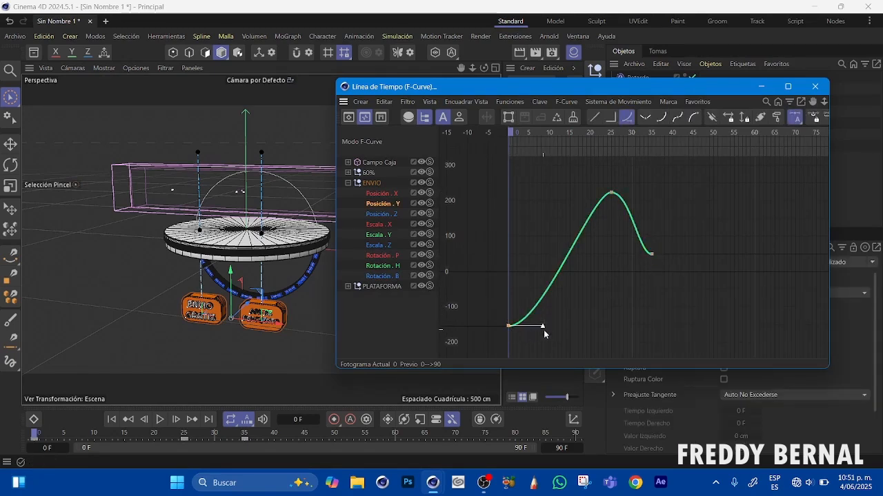
{"action": "left_click_drag", "start_coordinate": [545, 330], "coordinate": [518, 331]}
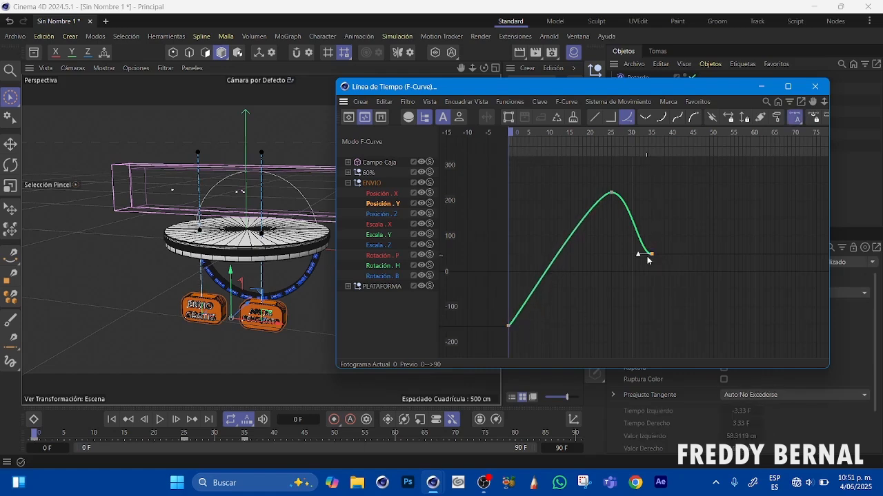
{"action": "left_click_drag", "start_coordinate": [651, 256], "coordinate": [654, 217]}
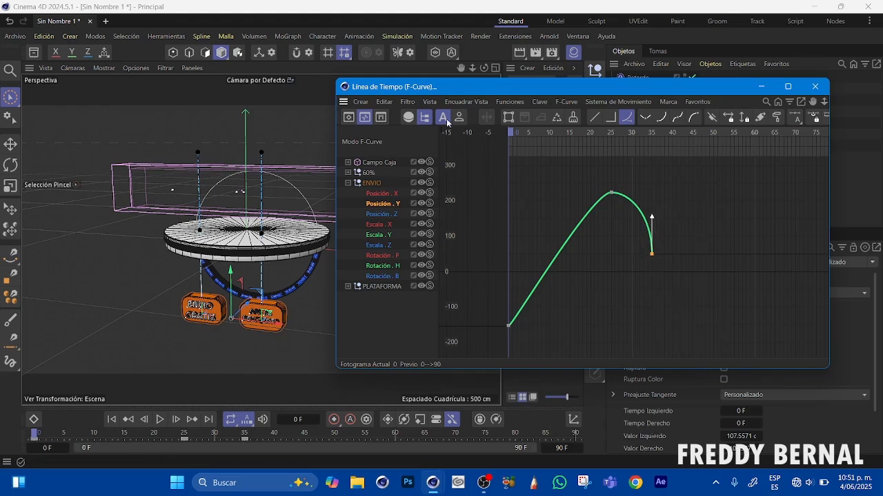
Uncover the viewport and play the animation to check the ENVIO sign's jump and landing.
{"action": "left_click_drag", "start_coordinate": [455, 90], "coordinate": [524, 89]}
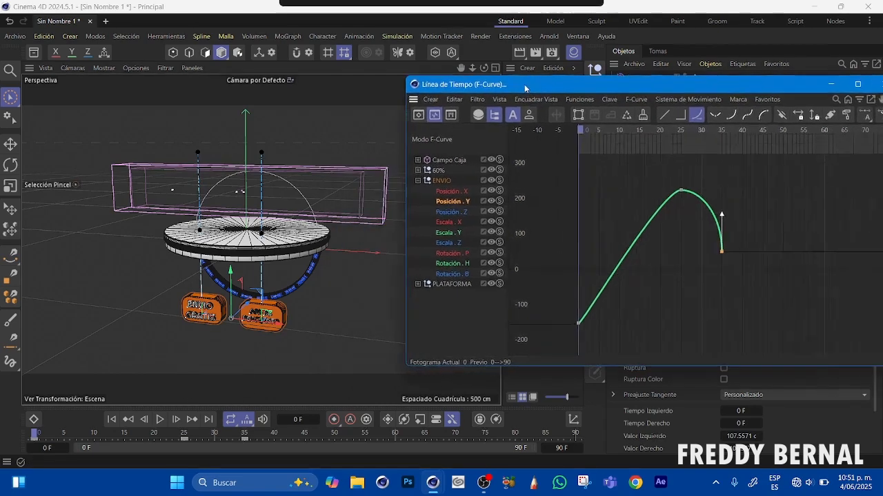
{"action": "left_click", "coordinate": [160, 419]}
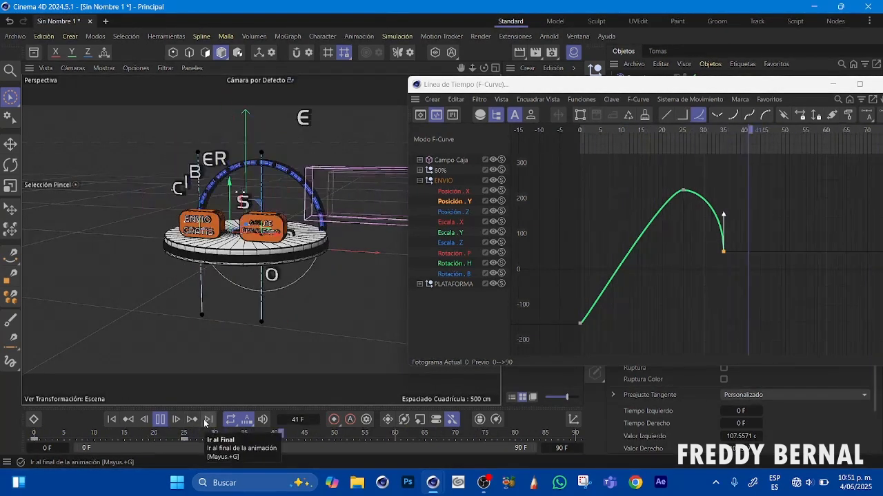
{"action": "left_click", "coordinate": [161, 420]}
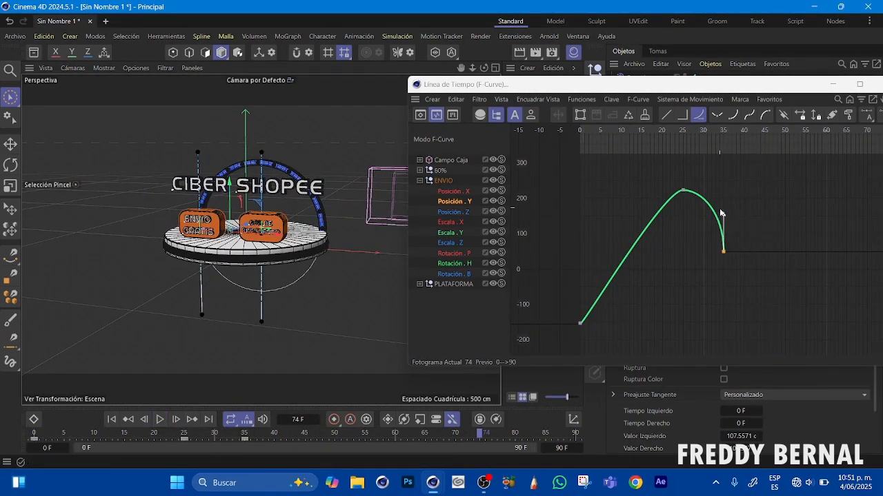
Adjust ENVIO's Position Y tangent at frame 35, lengthen the frame 25 peak tangents to about 9.4 frames, and replay the animation.
{"action": "left_click_drag", "start_coordinate": [728, 233], "coordinate": [724, 220]}
{"action": "left_click", "coordinate": [725, 221]}
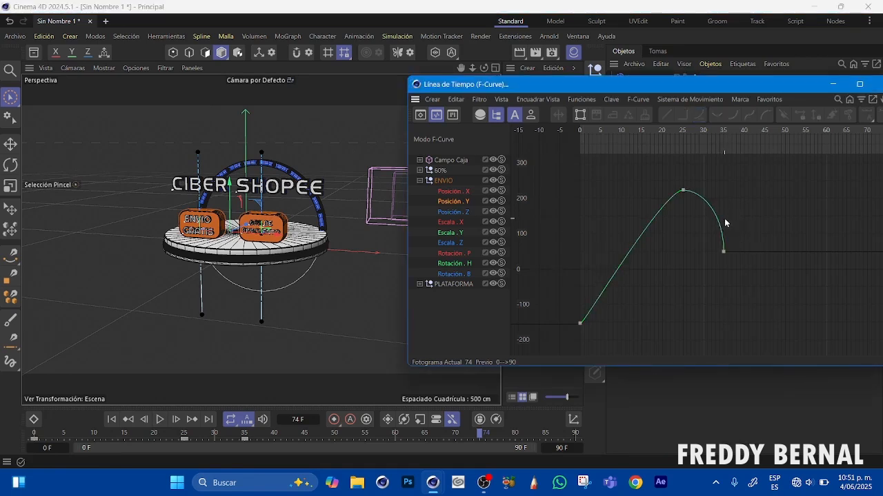
{"action": "left_click", "coordinate": [725, 253]}
{"action": "left_click_drag", "start_coordinate": [725, 213], "coordinate": [726, 227]}
{"action": "left_click", "coordinate": [682, 191]}
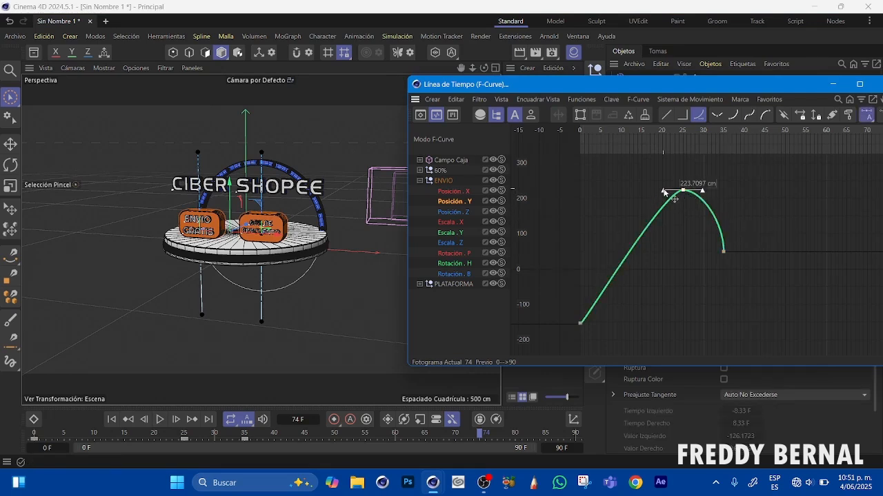
{"action": "left_click_drag", "start_coordinate": [663, 193], "coordinate": [646, 193]}
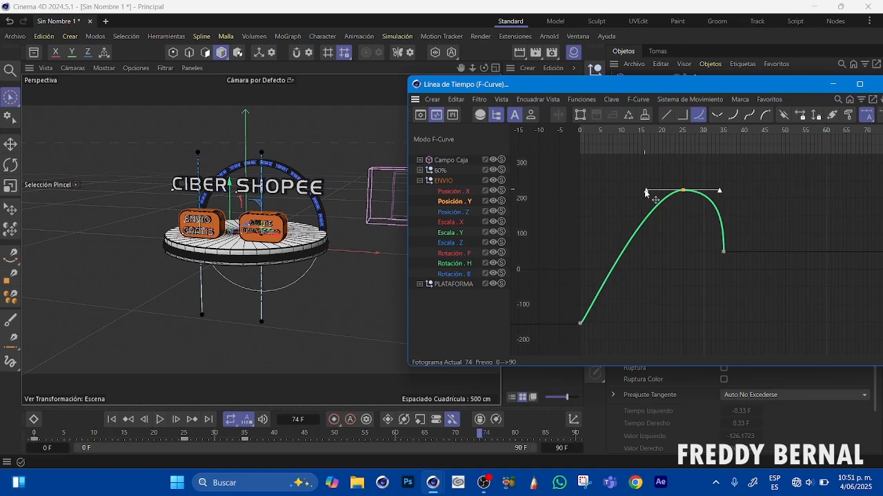
{"action": "left_click_drag", "start_coordinate": [646, 196], "coordinate": [645, 195]}
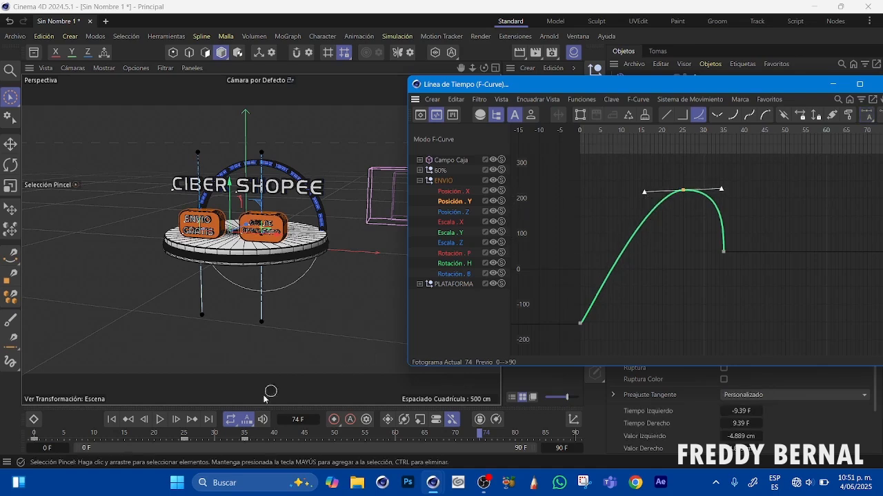
{"action": "left_click", "coordinate": [160, 419]}
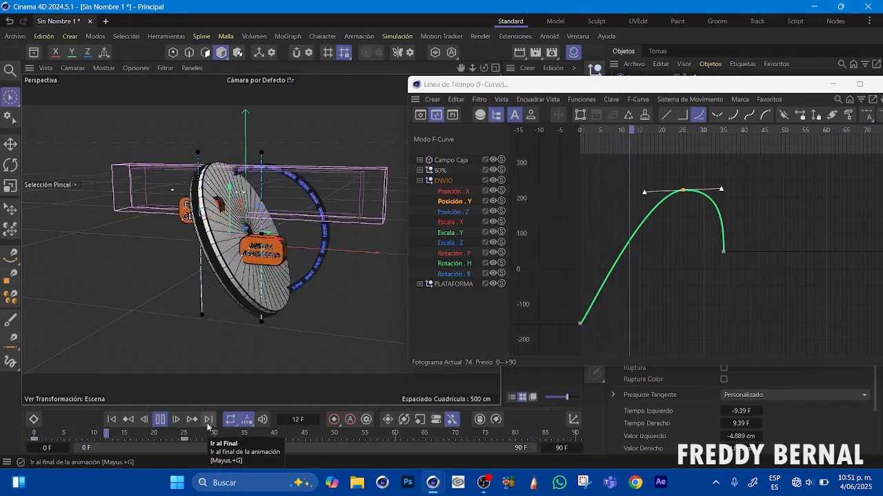
{"action": "left_click", "coordinate": [160, 420]}
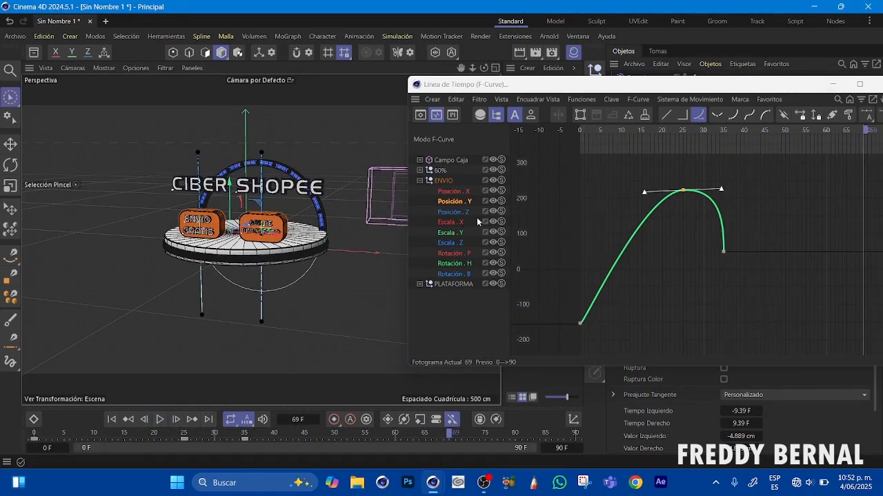
Isolate the 60% null's Position Y curve and turn its frame 35 tangent upright, about 112 cm long.
{"action": "left_click", "coordinate": [420, 181]}
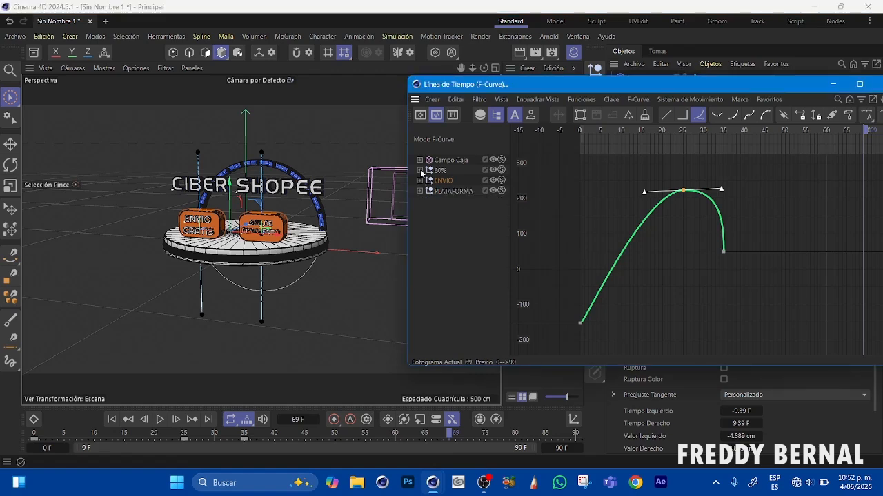
{"action": "left_click", "coordinate": [420, 170]}
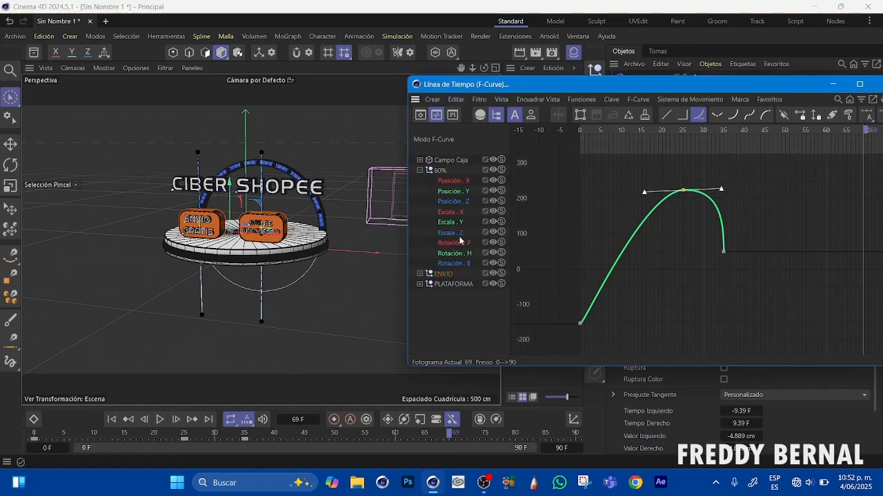
{"action": "left_click", "coordinate": [458, 192]}
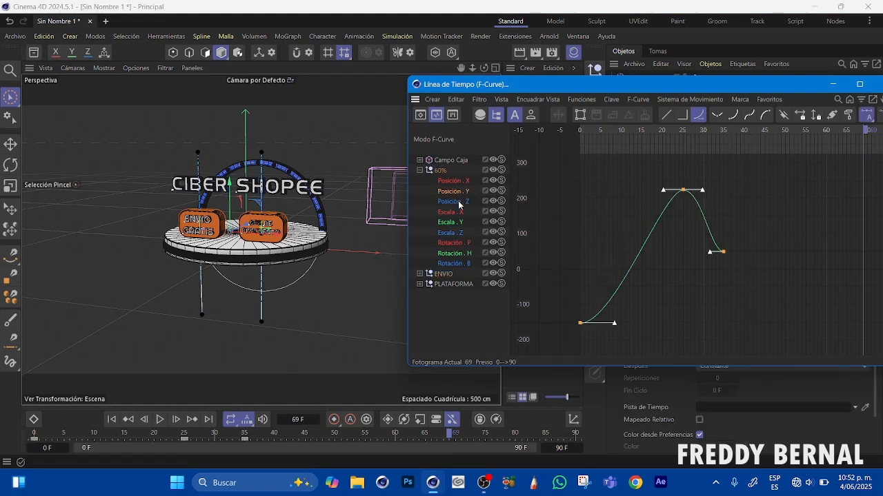
{"action": "left_click", "coordinate": [697, 279]}
{"action": "left_click", "coordinate": [722, 253]}
{"action": "left_click_drag", "start_coordinate": [709, 250], "coordinate": [734, 216]}
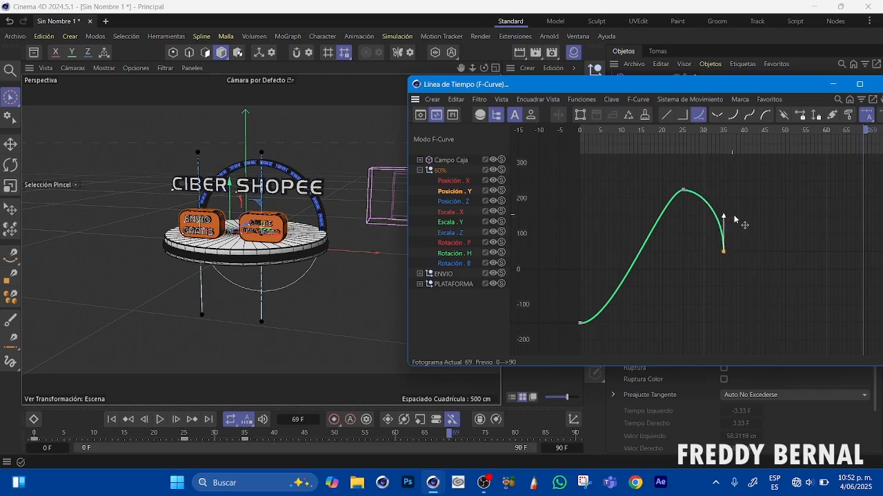
Lengthen the frame 25 peak tangents of the 60% null's Position Y curve to about 8.5 frames, keeping them horizontal.
{"action": "left_click", "coordinate": [682, 190]}
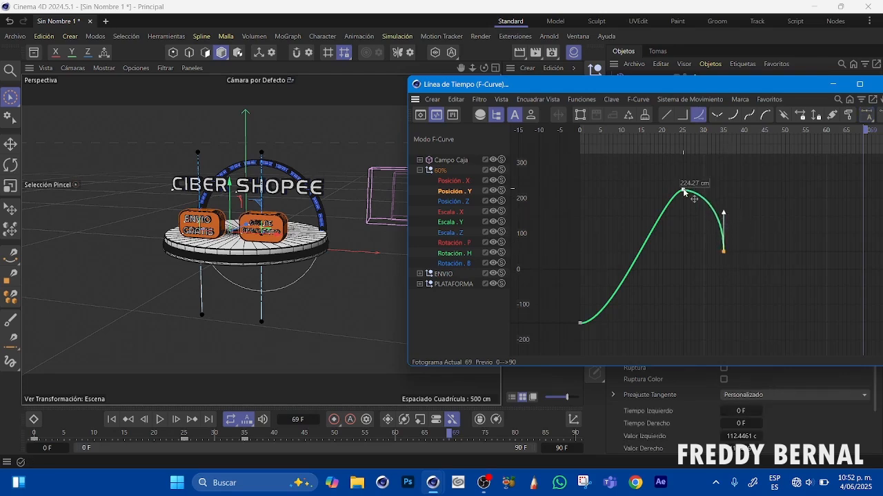
{"action": "right_click", "coordinate": [702, 192]}
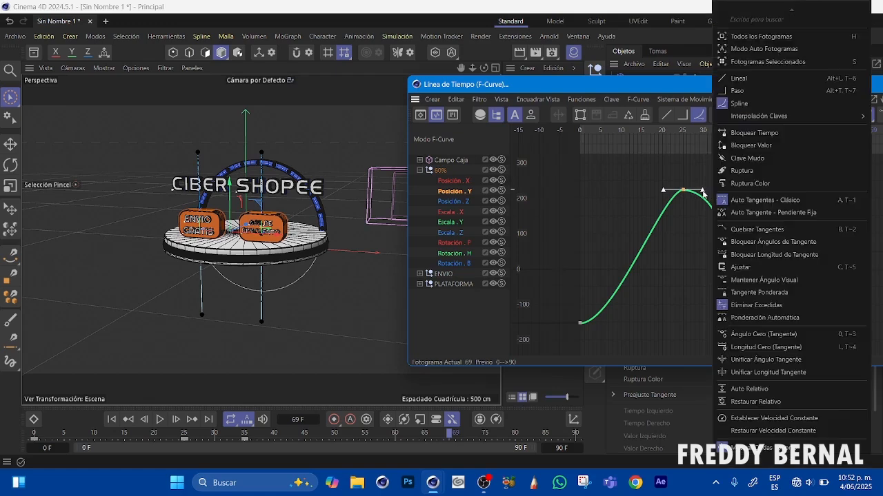
{"action": "left_click", "coordinate": [655, 200]}
{"action": "right_click", "coordinate": [658, 192]}
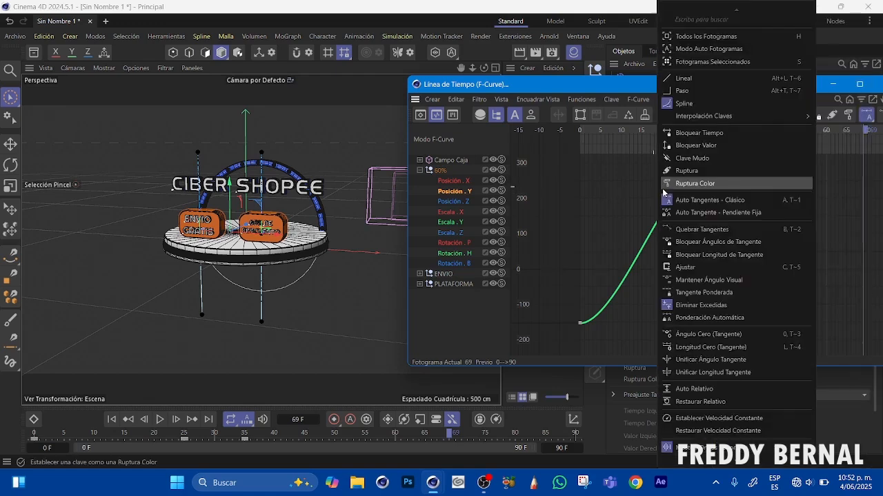
{"action": "left_click", "coordinate": [641, 197]}
{"action": "mouse_move", "coordinate": [703, 193]}
{"action": "left_mouse_down"}
{"action": "mouse_move", "coordinate": [724, 194]}
{"action": "mouse_move", "coordinate": [712, 202]}
{"action": "left_mouse_up"}
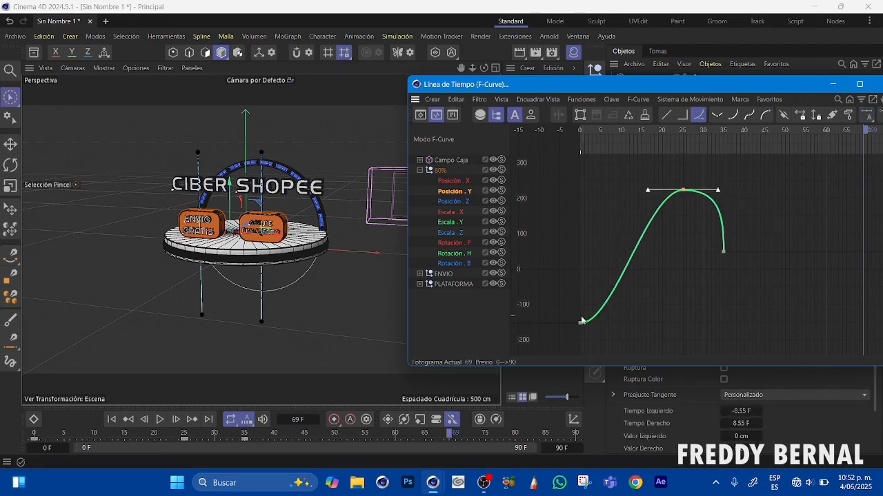
Shorten the frame 0 tangent of the 60% null's Position Y curve to about 1 frame.
{"action": "left_click", "coordinate": [579, 323]}
{"action": "left_click_drag", "start_coordinate": [615, 324], "coordinate": [584, 324]}
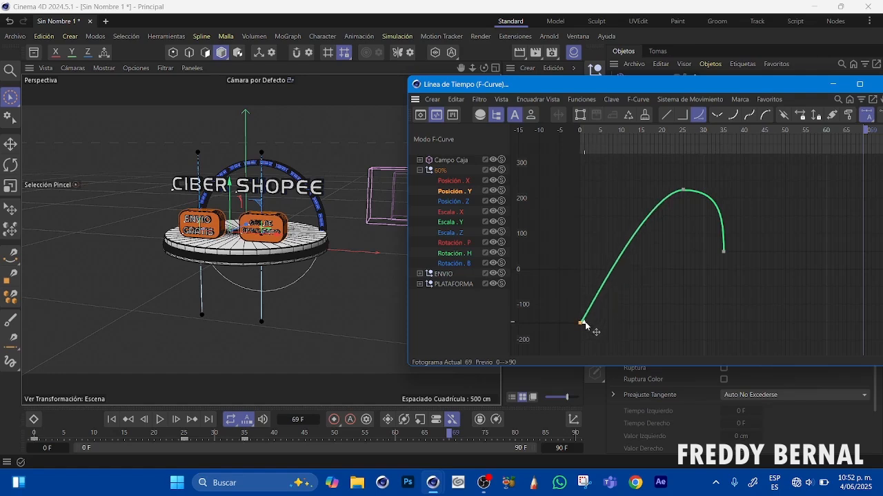
{"action": "left_click", "coordinate": [585, 326]}
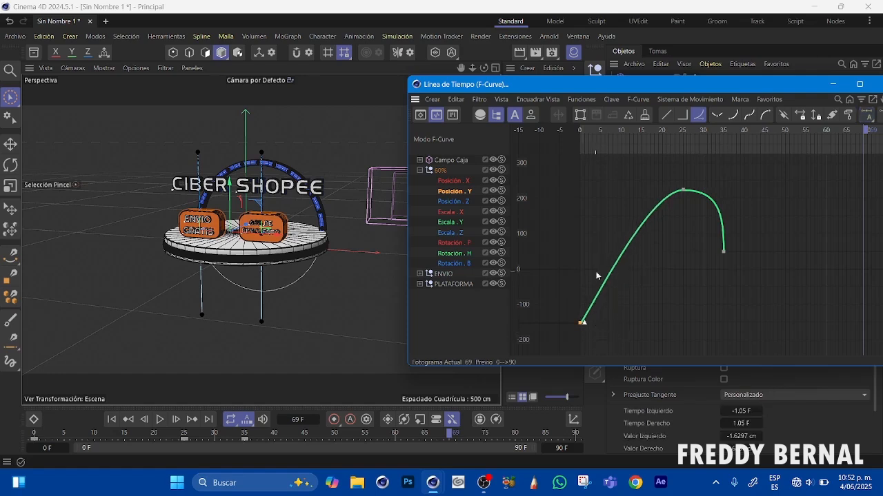
Play the animation to review both signs' jumps and close the F-Curve timeline.
{"action": "left_click", "coordinate": [305, 348]}
{"action": "key", "text": "F8"}
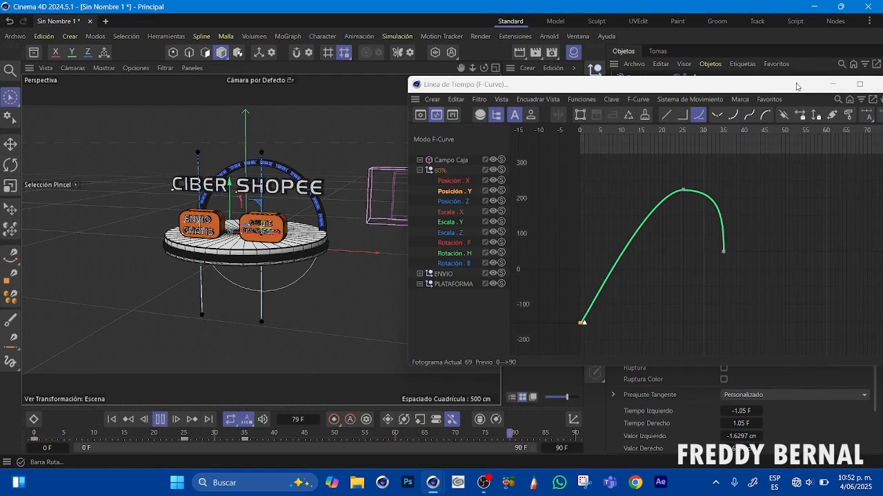
{"action": "left_click_drag", "start_coordinate": [798, 86], "coordinate": [720, 112]}
{"action": "left_click", "coordinate": [809, 111]}
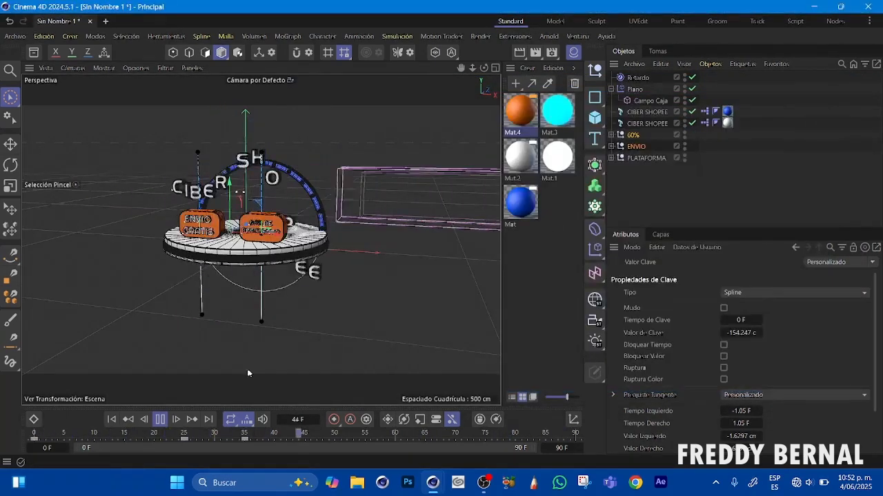
{"action": "left_click", "coordinate": [159, 419]}
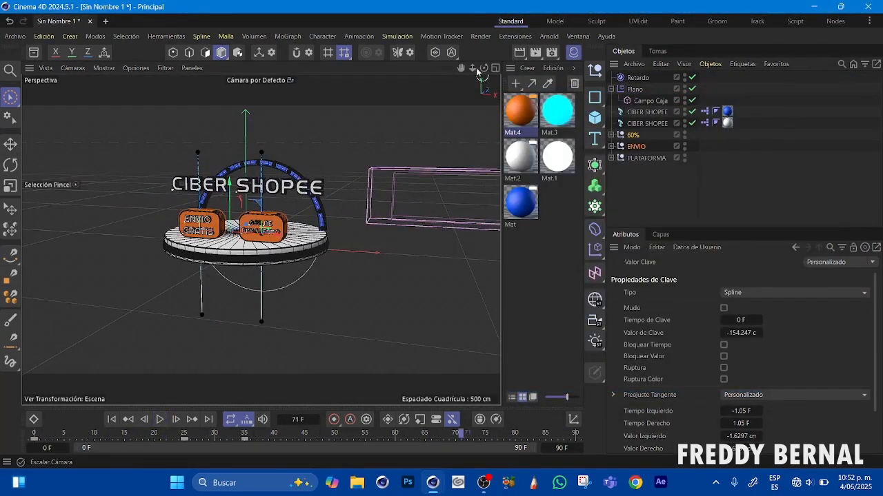
Face the podium frontally, add a Suelo floor object, and apply the blue Mat material to it.
{"action": "left_click_drag", "start_coordinate": [484, 68], "coordinate": [472, 100]}
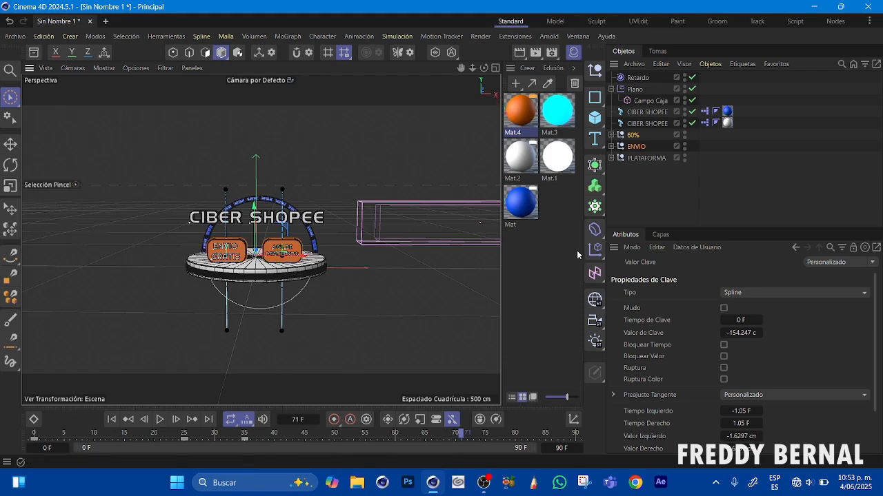
{"action": "left_click_drag", "start_coordinate": [595, 301], "coordinate": [644, 344]}
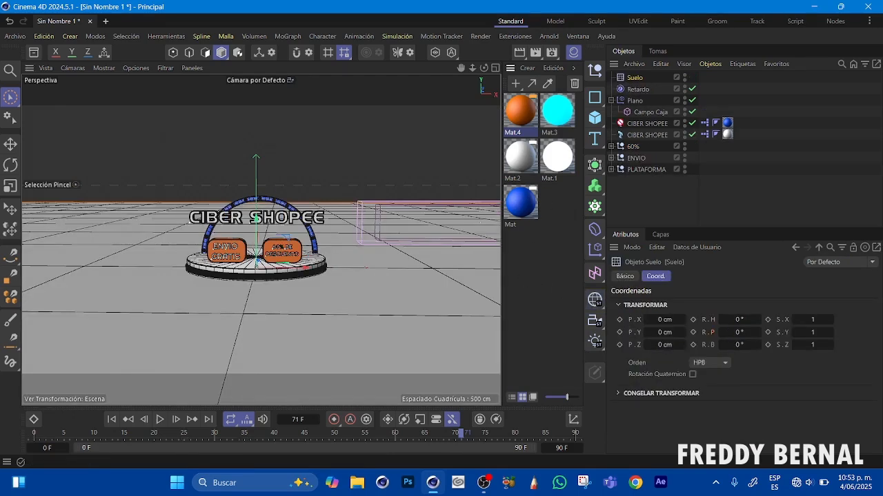
{"action": "left_click_drag", "start_coordinate": [635, 80], "coordinate": [637, 79]}
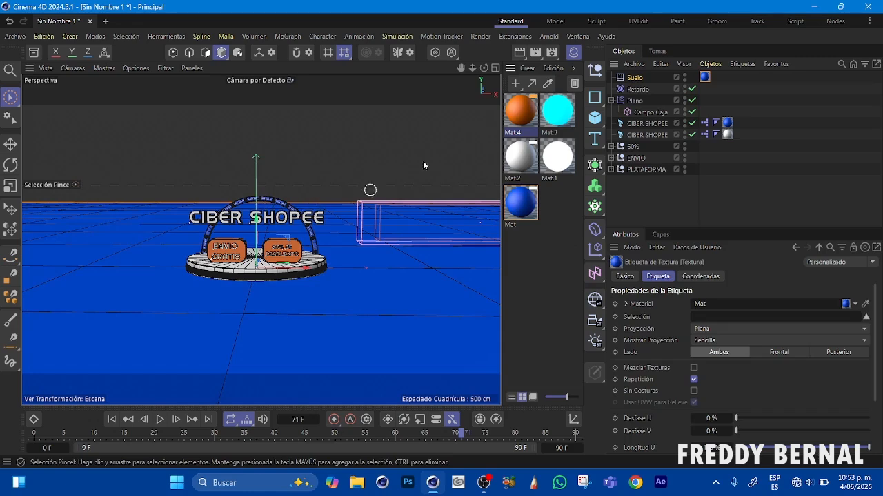
Group every object except the Suelo floor under one null, raise it to about Y 58.5 cm, and check the animation playback.
{"action": "left_click_drag", "start_coordinate": [627, 194], "coordinate": [663, 86]}
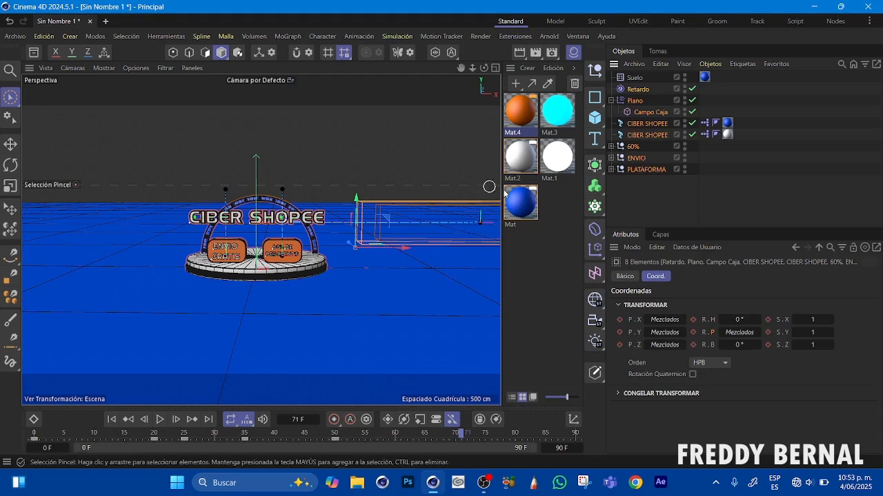
{"action": "right_click", "coordinate": [697, 61]}
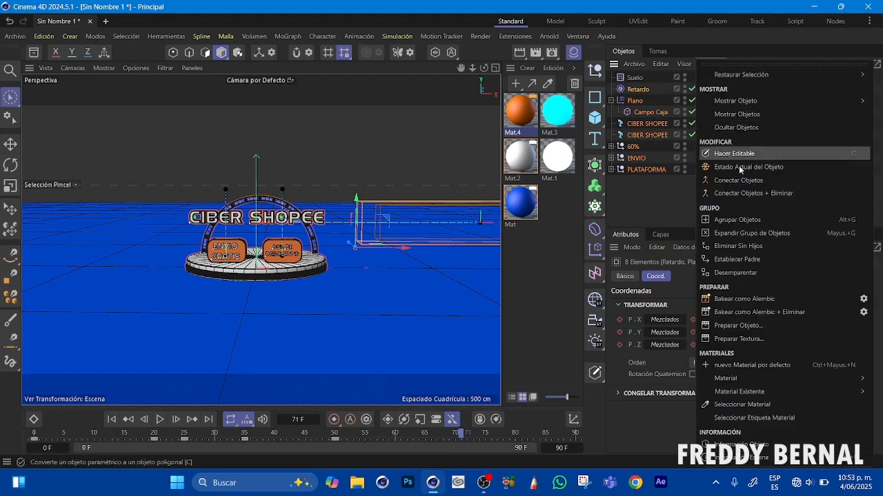
{"action": "left_click", "coordinate": [730, 221]}
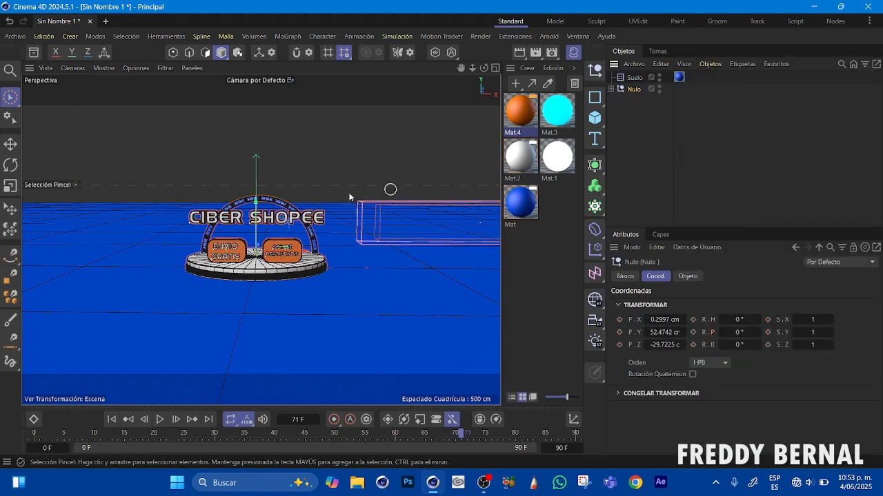
{"action": "left_click_drag", "start_coordinate": [256, 202], "coordinate": [259, 201]}
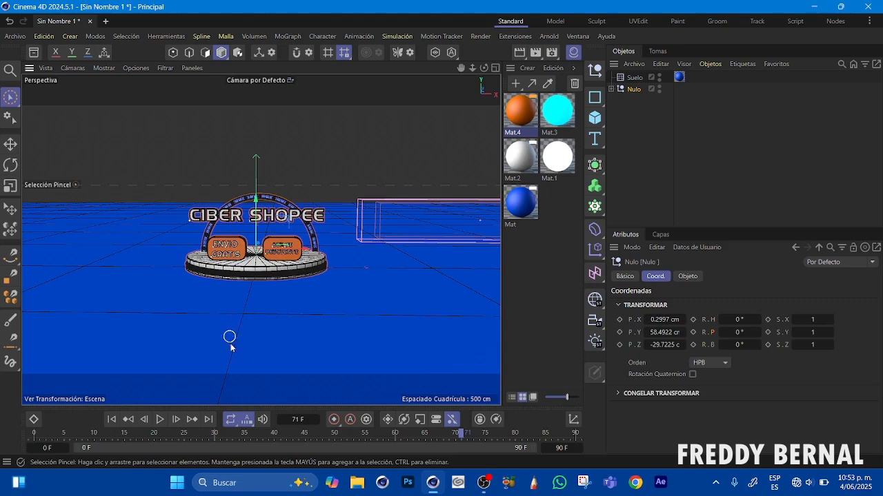
{"action": "left_click", "coordinate": [160, 419]}
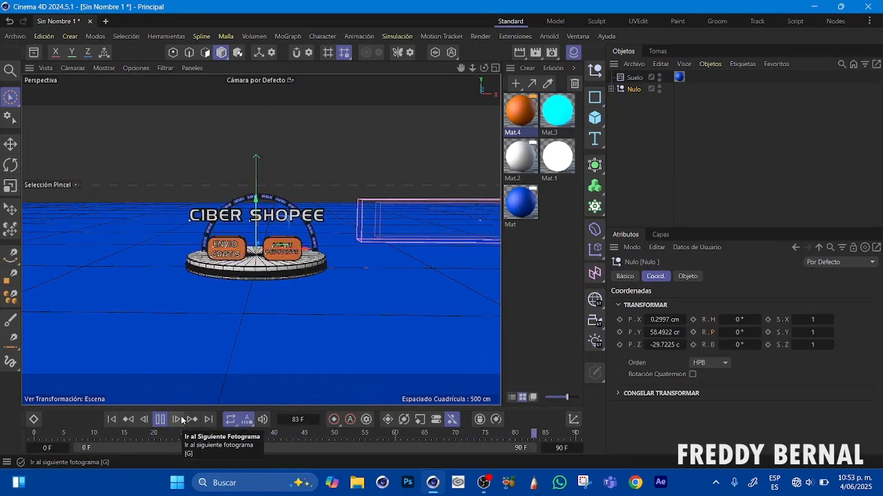
{"action": "left_click", "coordinate": [160, 420]}
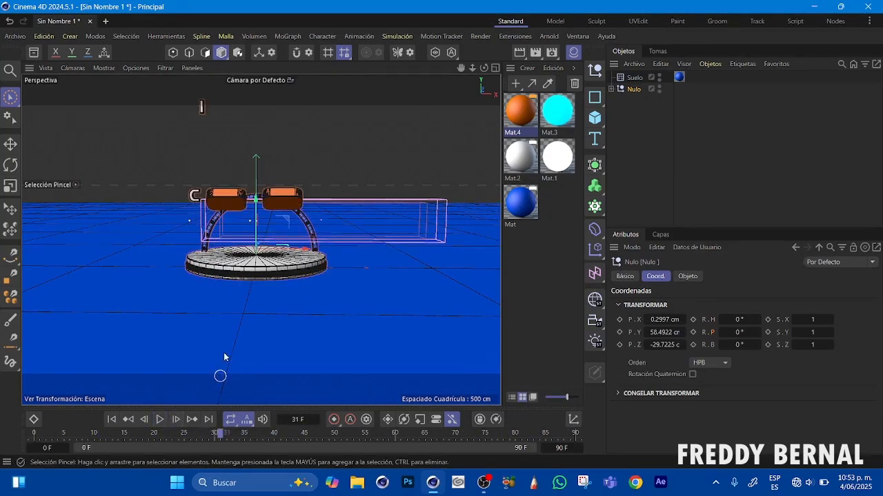
Add a standard light and place it in front of the podium at about X -441, Y 695, Z -1391 cm.
{"action": "left_click_drag", "start_coordinate": [472, 67], "coordinate": [436, 119]}
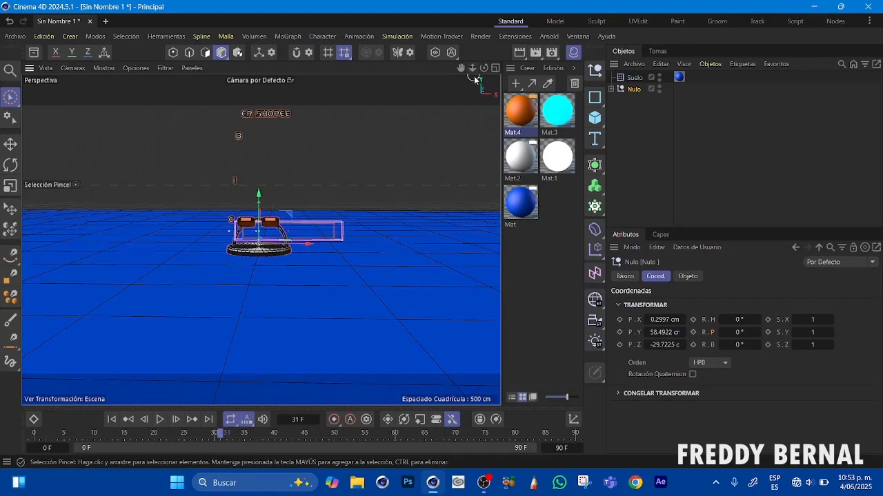
{"action": "left_click_drag", "start_coordinate": [482, 72], "coordinate": [470, 89]}
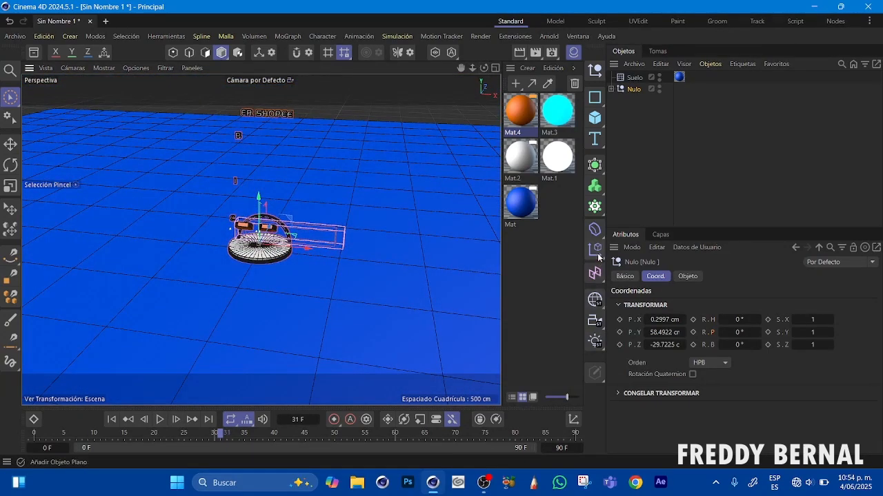
{"action": "left_click", "coordinate": [595, 342]}
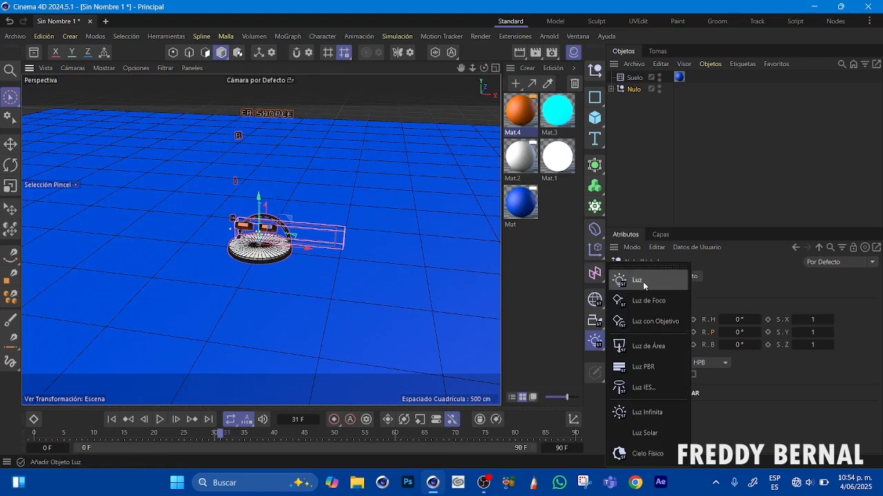
{"action": "left_click", "coordinate": [642, 283]}
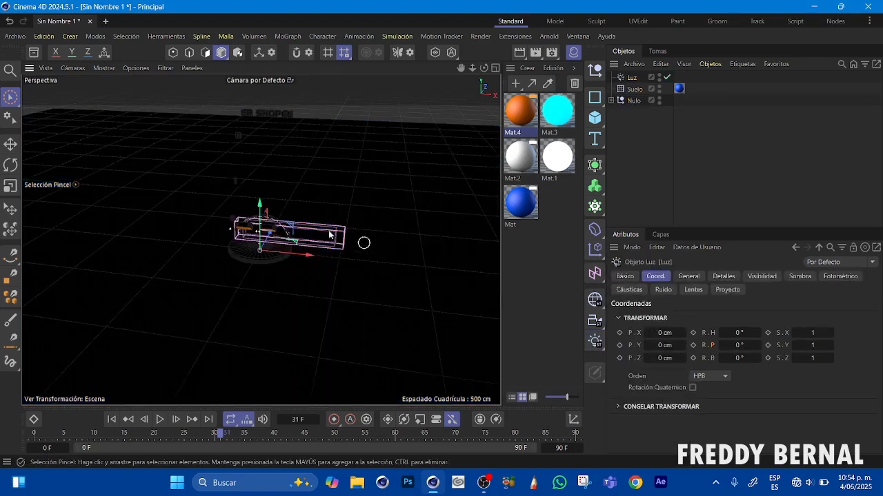
{"action": "left_click_drag", "start_coordinate": [278, 232], "coordinate": [191, 314]}
{"action": "left_click_drag", "start_coordinate": [141, 276], "coordinate": [66, 211]}
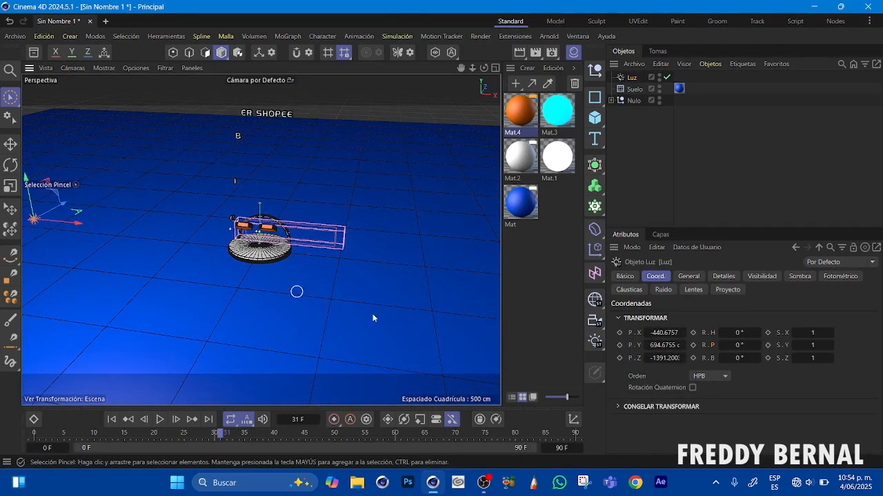
Set the first light's shadow type to Área.
{"action": "left_click", "coordinate": [689, 276]}
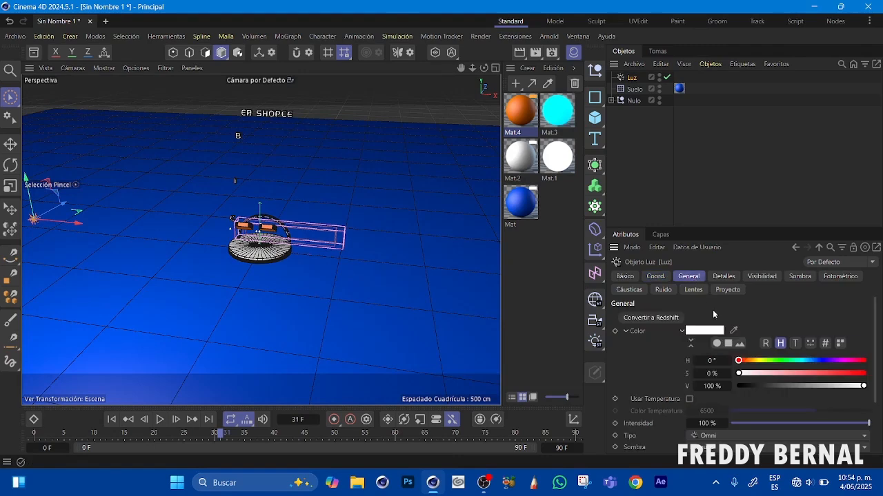
{"action": "scroll", "coordinate": [812, 379], "scroll_direction": "down", "scroll_amount": 3}
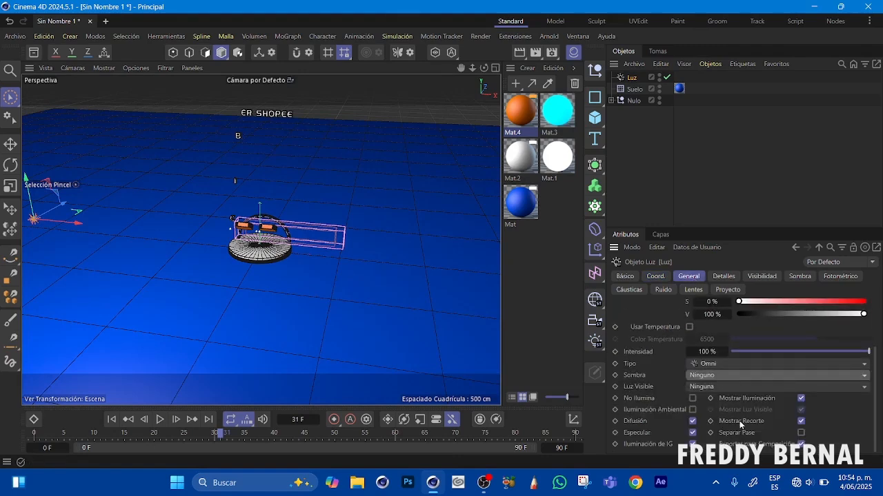
{"action": "left_click", "coordinate": [864, 379]}
{"action": "left_click", "coordinate": [779, 429]}
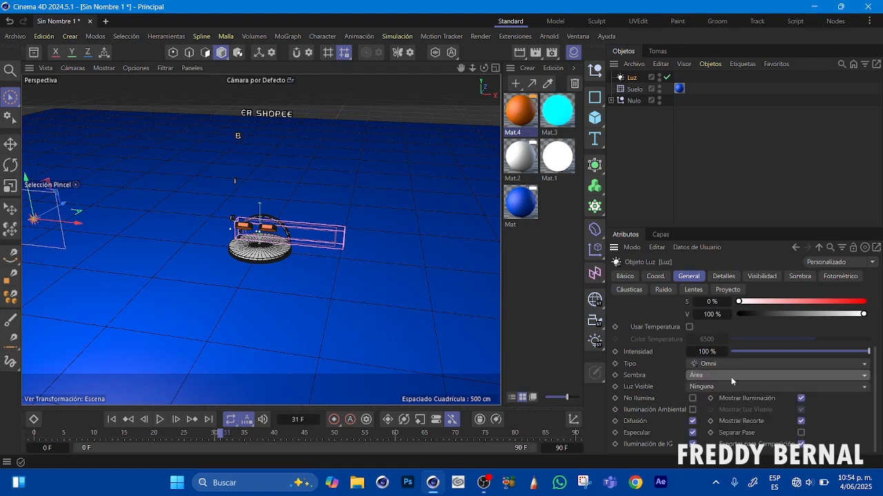
Rotate the first light toward the podium with heading -34° and pitch -20°.
{"action": "left_click_drag", "start_coordinate": [473, 68], "coordinate": [458, 82]}
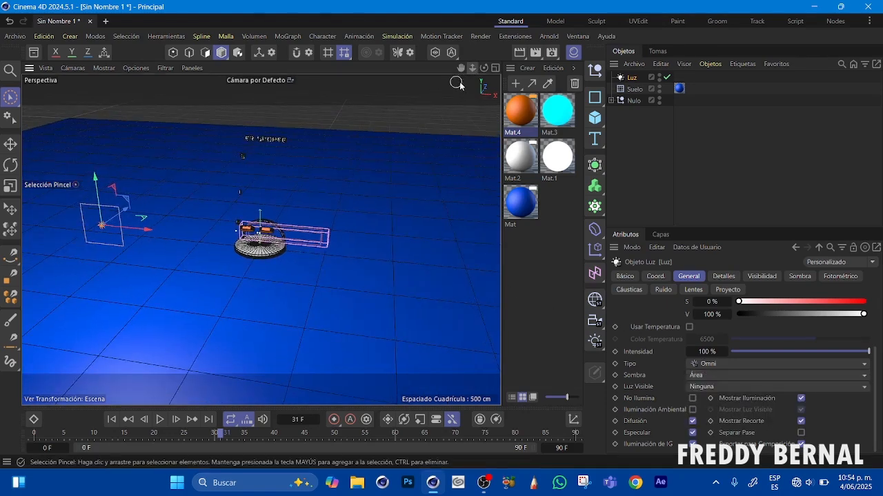
{"action": "left_click", "coordinate": [657, 277]}
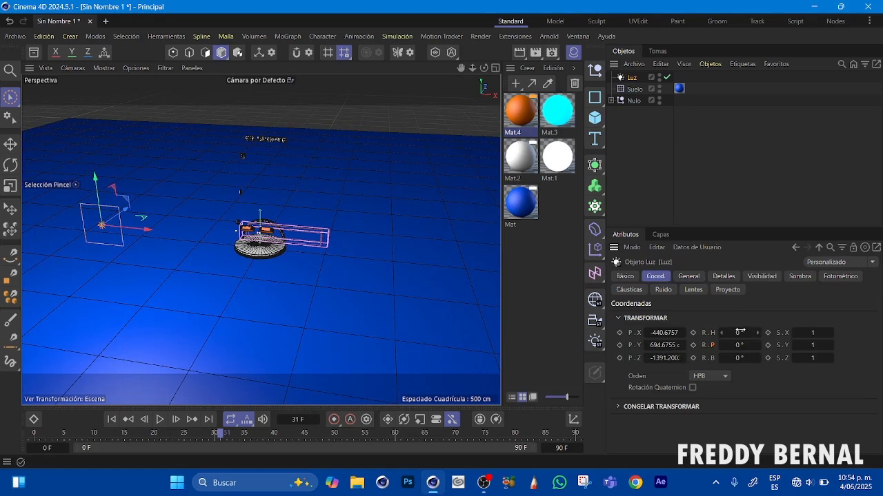
{"action": "left_click_drag", "start_coordinate": [737, 333], "coordinate": [729, 352]}
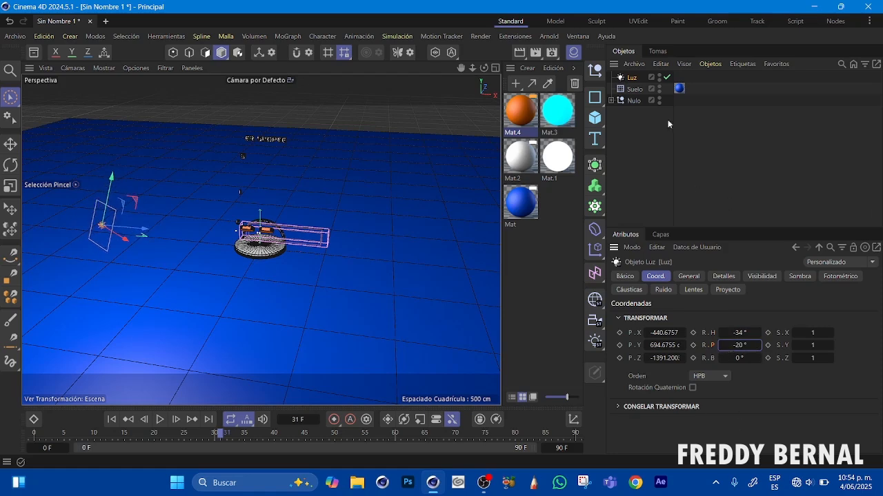
Add a second standard light on the podium's opposite side at about X 955, Y 707, Z 0 cm.
{"action": "left_click", "coordinate": [597, 342]}
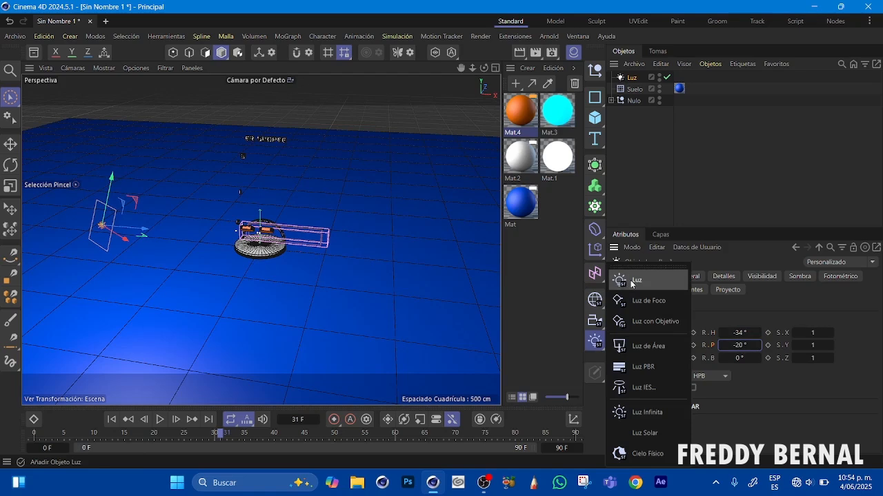
{"action": "left_click", "coordinate": [632, 282]}
{"action": "left_click_drag", "start_coordinate": [314, 251], "coordinate": [440, 263]}
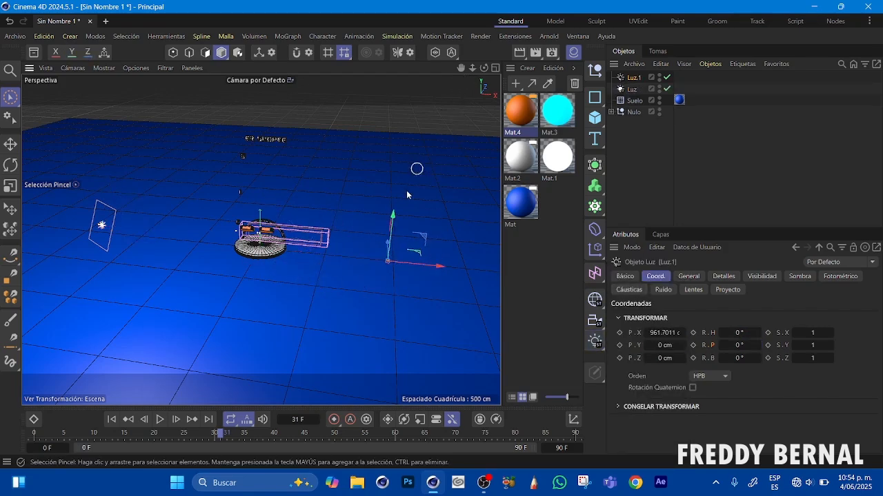
{"action": "left_click_drag", "start_coordinate": [392, 217], "coordinate": [401, 175]}
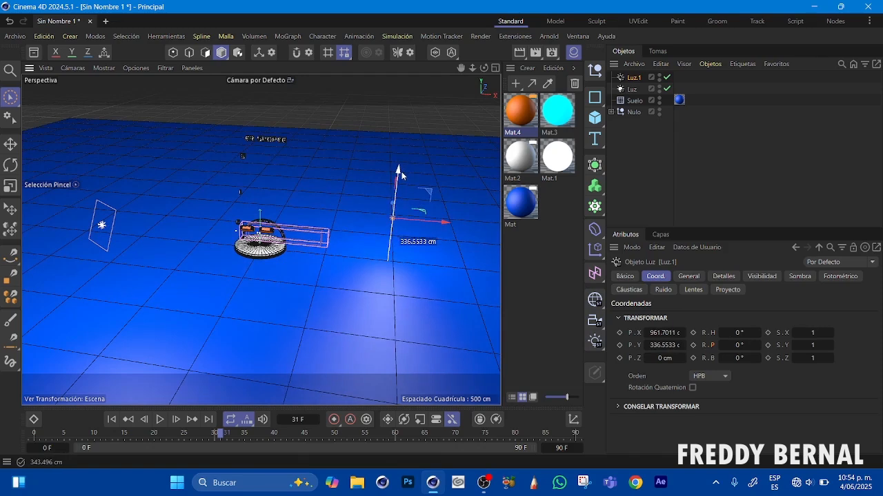
{"action": "left_click_drag", "start_coordinate": [442, 222], "coordinate": [437, 221]}
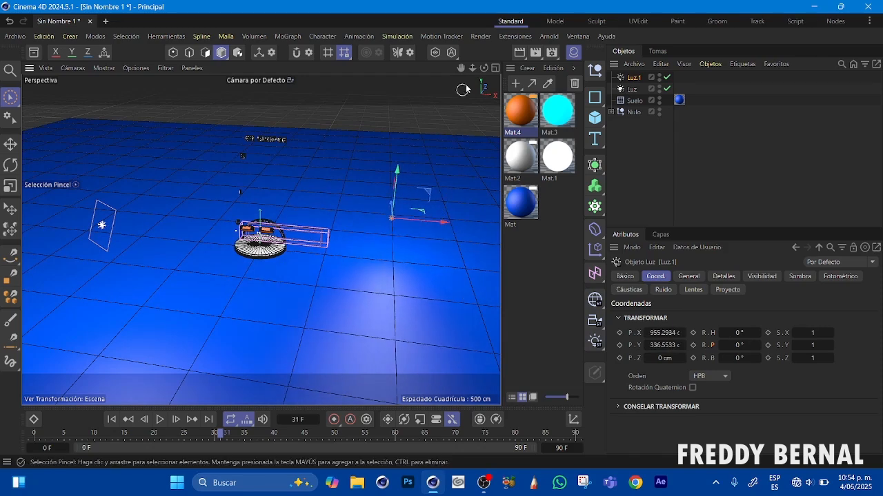
{"action": "left_click_drag", "start_coordinate": [485, 69], "coordinate": [408, 134]}
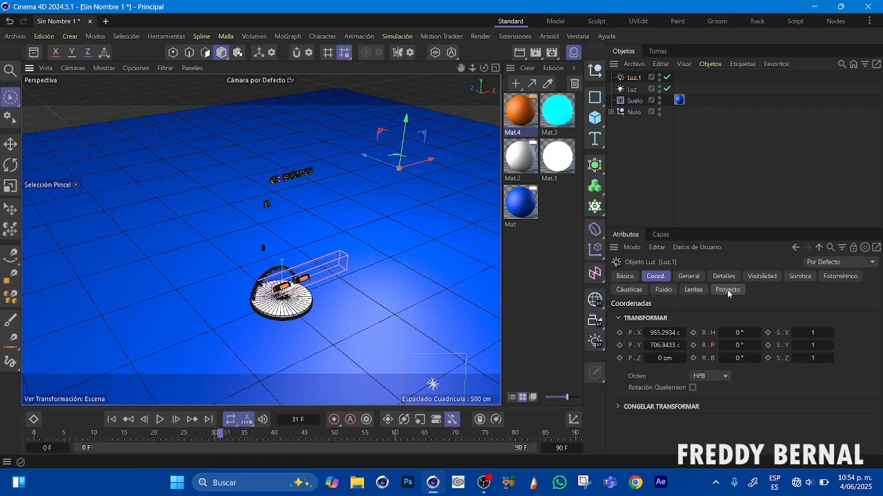
Set the shadow type of the Luz.1 light to Área.
{"action": "left_click", "coordinate": [689, 276]}
{"action": "scroll", "coordinate": [866, 320], "scroll_direction": "down", "scroll_amount": 3}
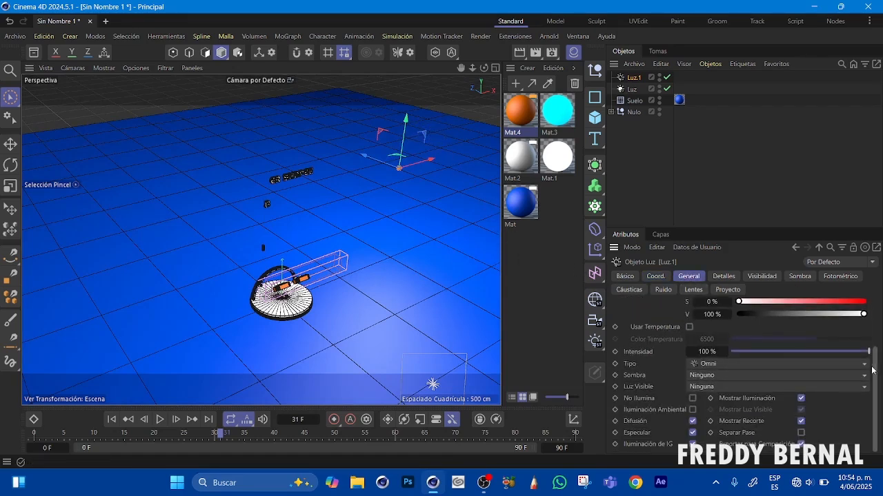
{"action": "left_click", "coordinate": [863, 375]}
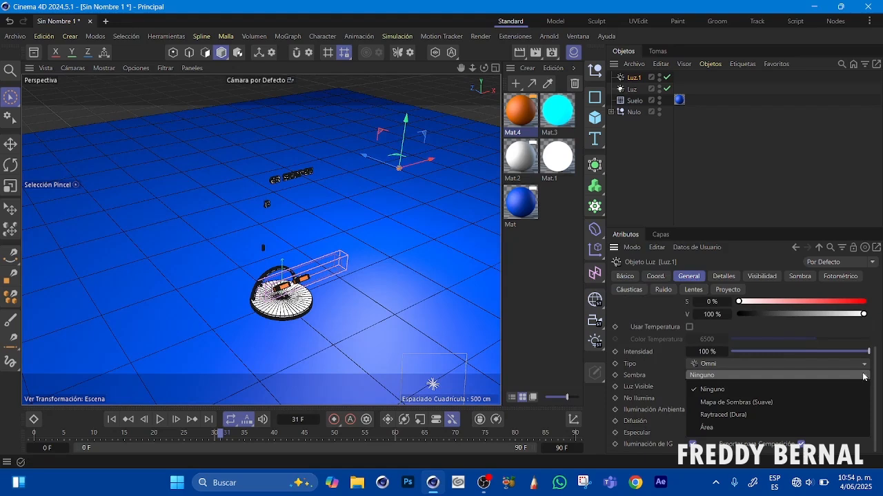
{"action": "left_click", "coordinate": [830, 429]}
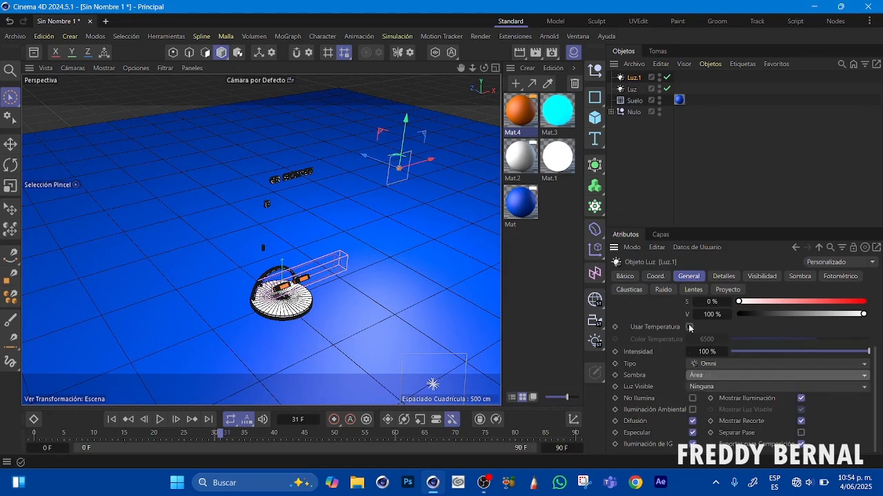
Aim Luz.1 at the podium with heading 82° and pitch -36°, and shift it to about X 903, Z -371 cm.
{"action": "left_click", "coordinate": [655, 276]}
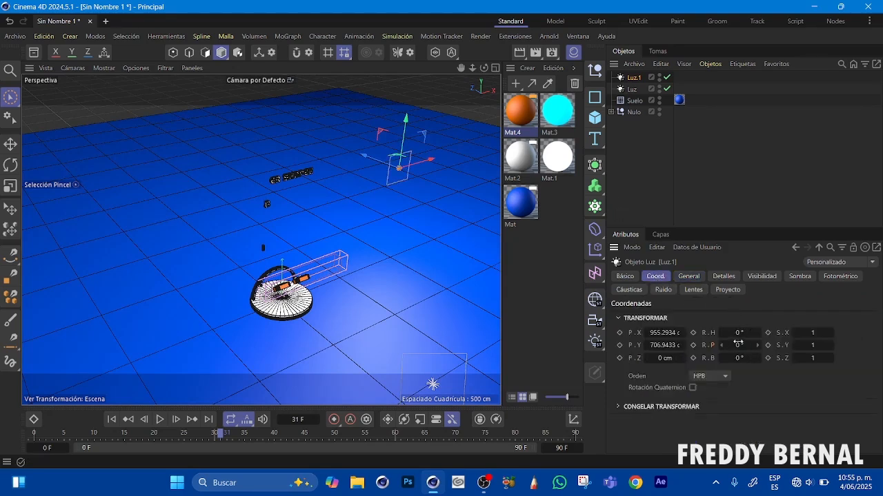
{"action": "left_click_drag", "start_coordinate": [737, 345], "coordinate": [782, 331]}
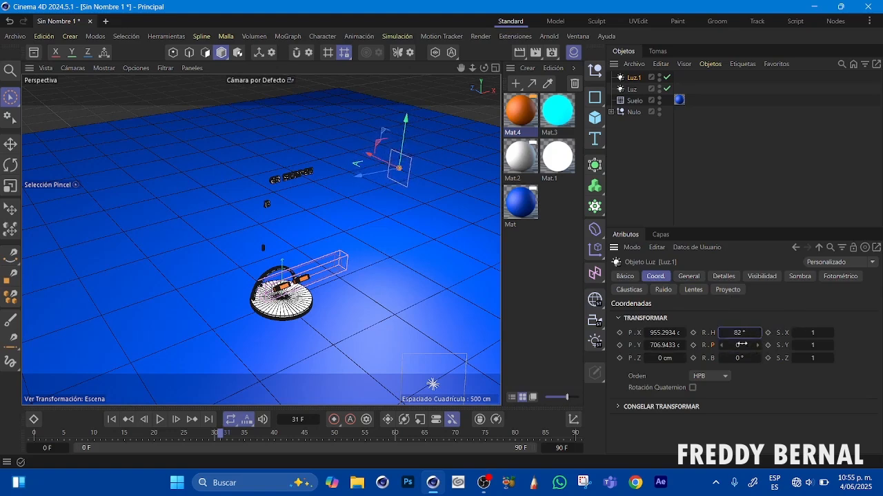
{"action": "left_click_drag", "start_coordinate": [365, 165], "coordinate": [401, 186]}
{"action": "left_click_drag", "start_coordinate": [740, 345], "coordinate": [714, 344]}
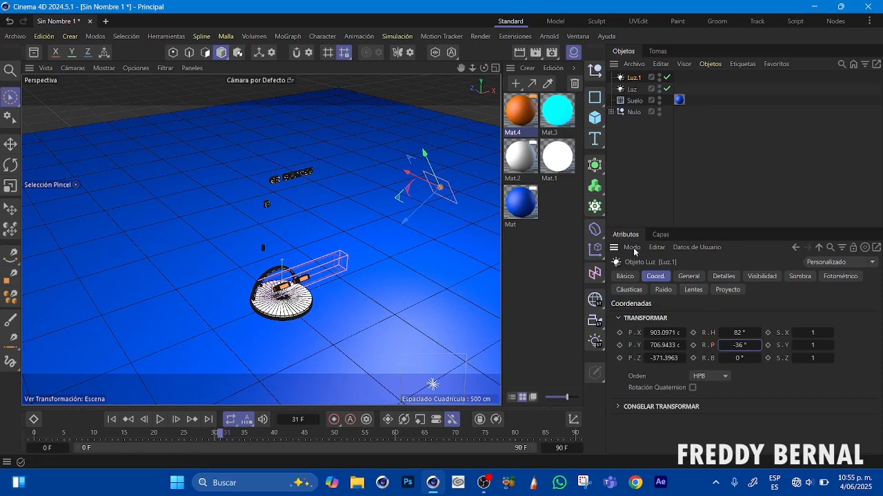
Set the shadow density of the Luz.1 light to 30%.
{"action": "left_click_drag", "start_coordinate": [485, 68], "coordinate": [581, 160]}
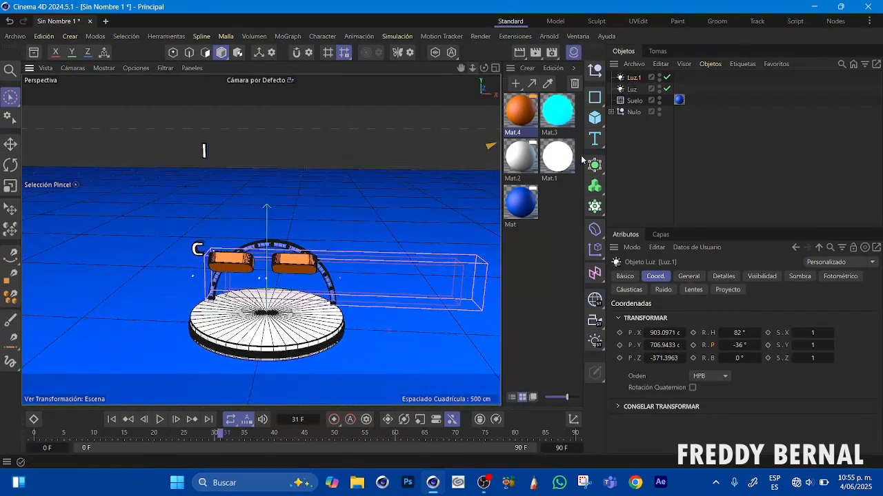
{"action": "left_click", "coordinate": [796, 278]}
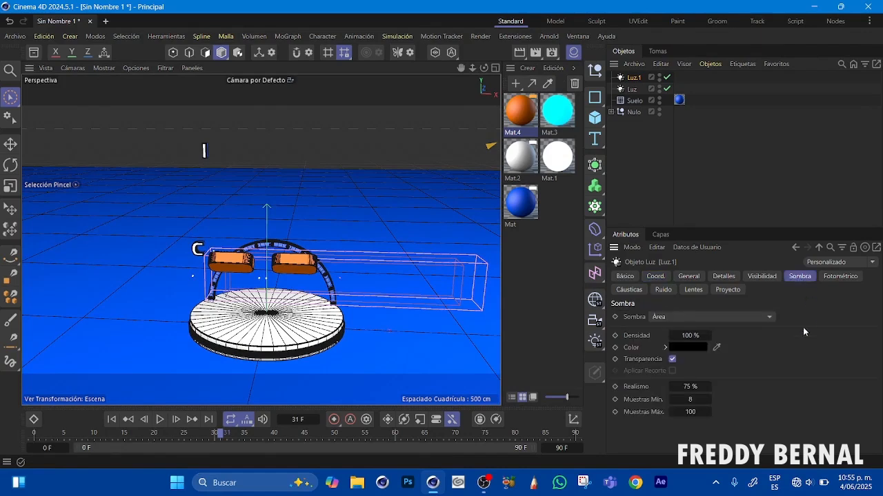
{"action": "left_click", "coordinate": [689, 336]}
{"action": "type", "text": "30"}
{"action": "key", "text": "Return"}
Set the shadow density of the first light, Luz, to 50%.
{"action": "left_click", "coordinate": [631, 89]}
{"action": "double_click", "coordinate": [688, 336]}
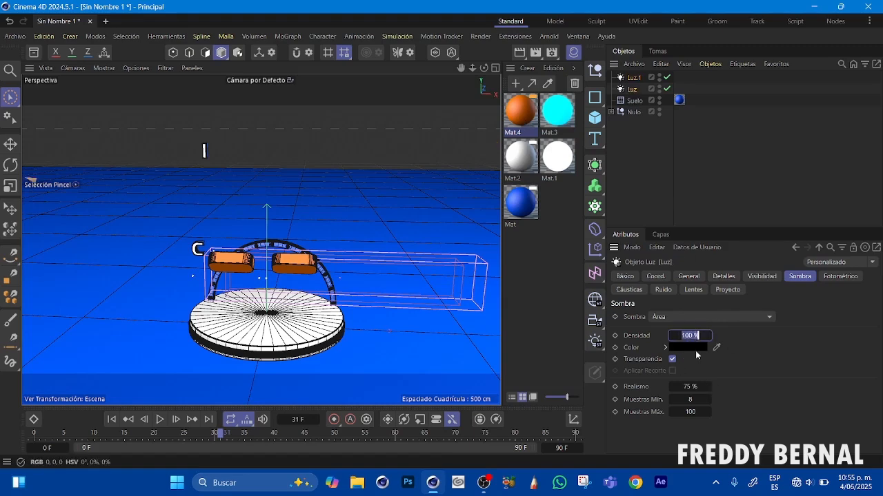
{"action": "type", "text": "50"}
{"action": "key", "text": "Return"}
Add the Iluminación Global (IG) effect to the render settings.
{"action": "left_click_drag", "start_coordinate": [473, 70], "coordinate": [473, 71]}
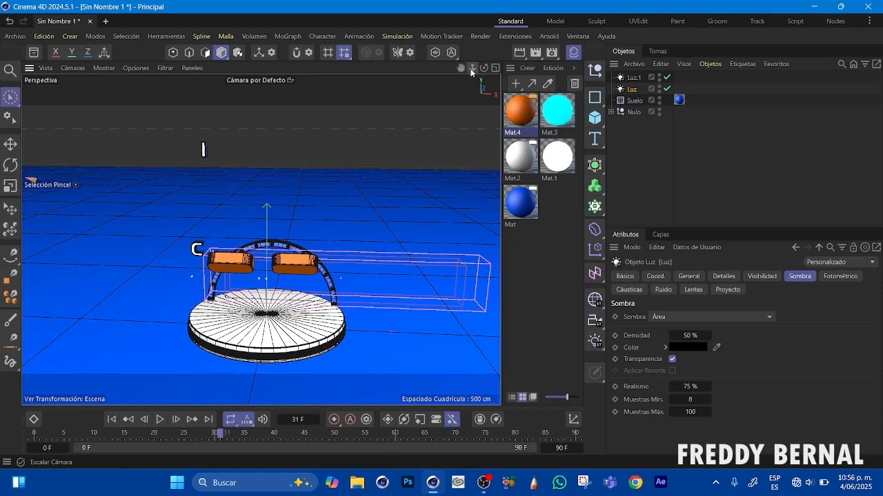
{"action": "left_click", "coordinate": [633, 112]}
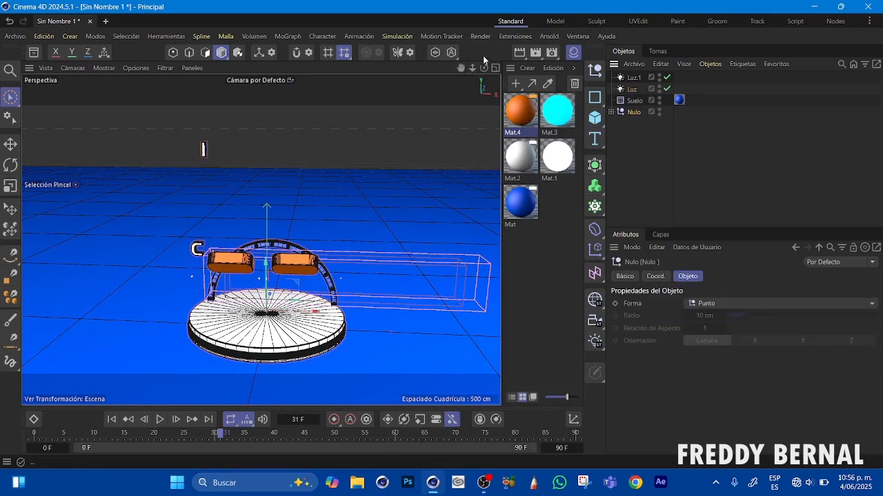
{"action": "left_click_drag", "start_coordinate": [461, 69], "coordinate": [455, 25]}
{"action": "left_click_drag", "start_coordinate": [489, 70], "coordinate": [490, 69]}
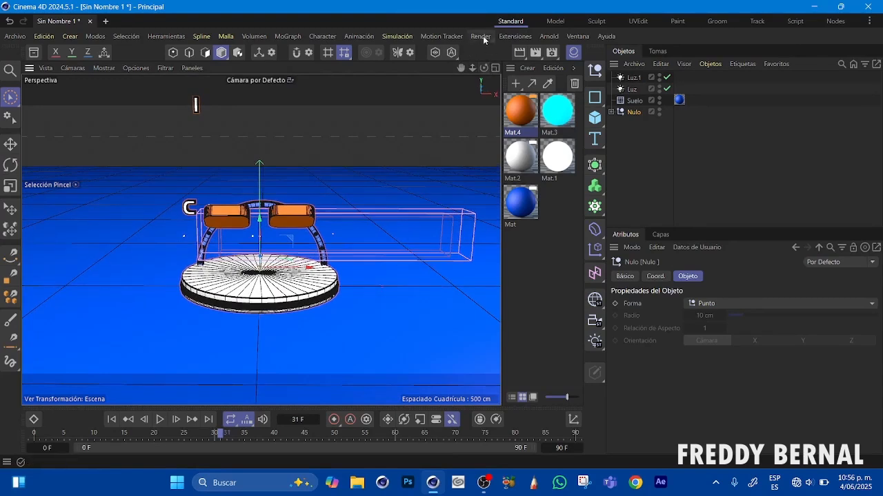
{"action": "left_click", "coordinate": [483, 39]}
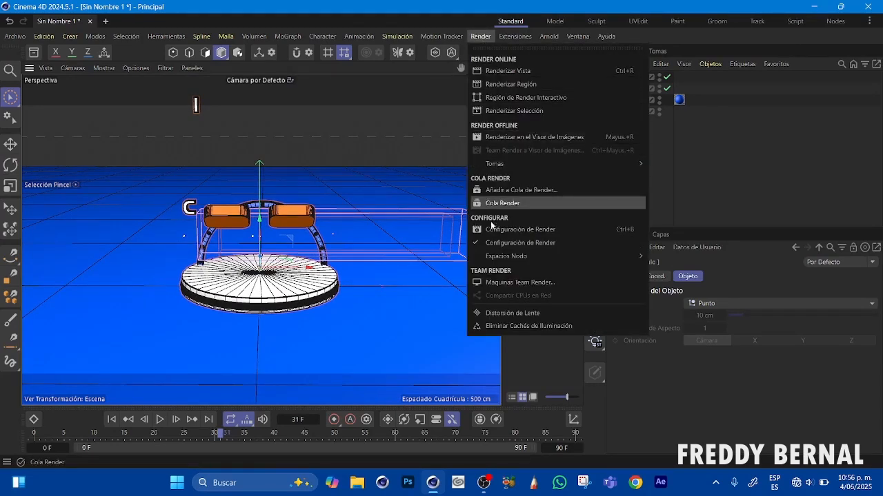
{"action": "left_click", "coordinate": [496, 229]}
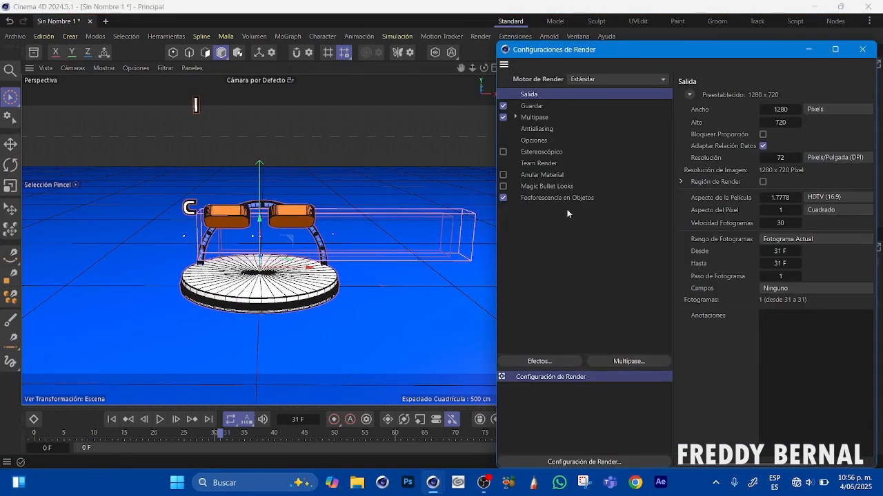
{"action": "left_click", "coordinate": [558, 362]}
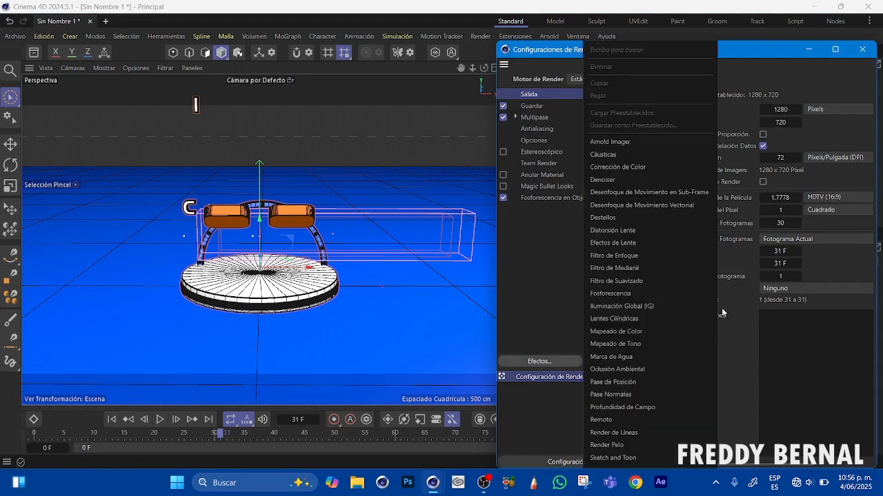
{"action": "left_click", "coordinate": [599, 307]}
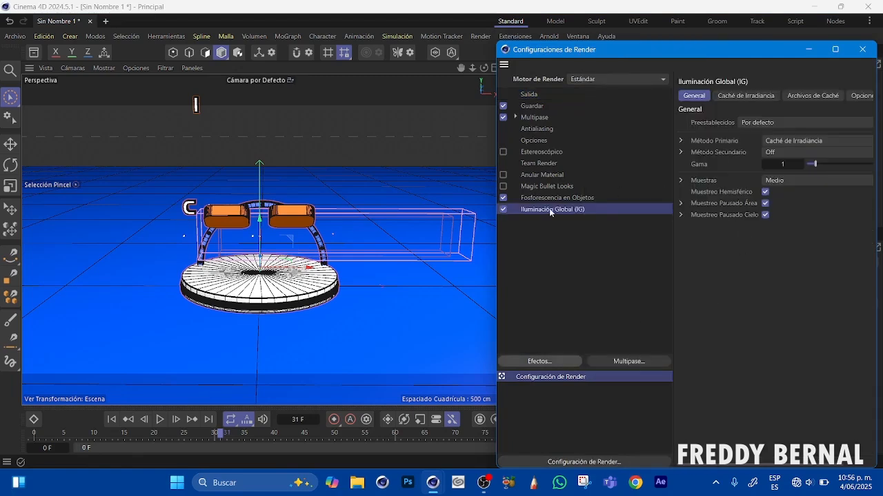
{"action": "left_click", "coordinate": [862, 49]}
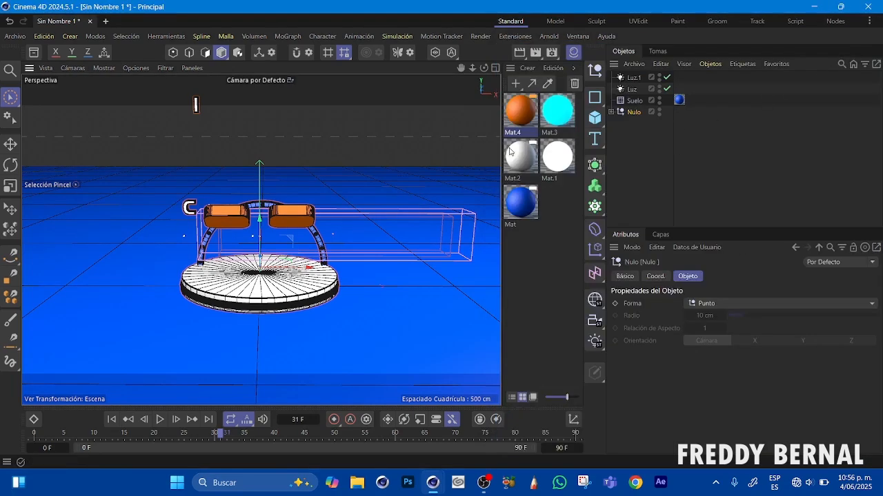
Render the perspective view at frame 31 and again at frame 56 to check the lighting and shadows.
{"action": "left_click_drag", "start_coordinate": [483, 67], "coordinate": [481, 69]}
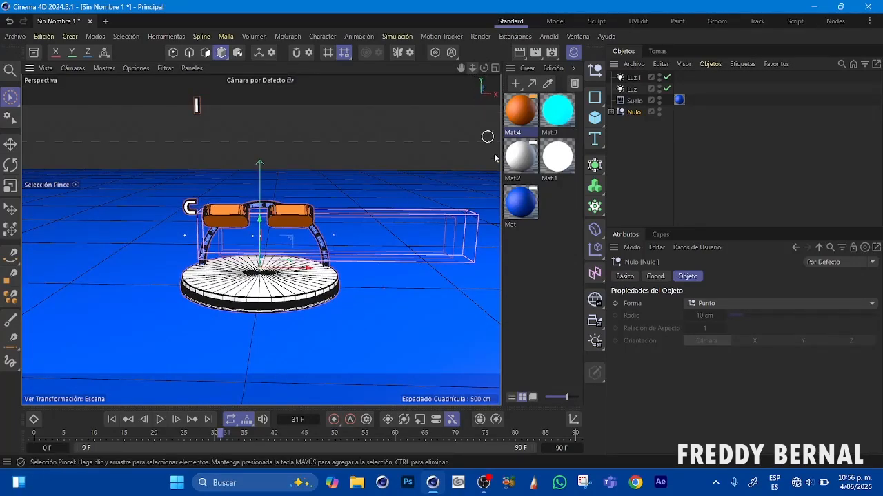
{"action": "left_click", "coordinate": [481, 35]}
{"action": "left_click", "coordinate": [498, 71]}
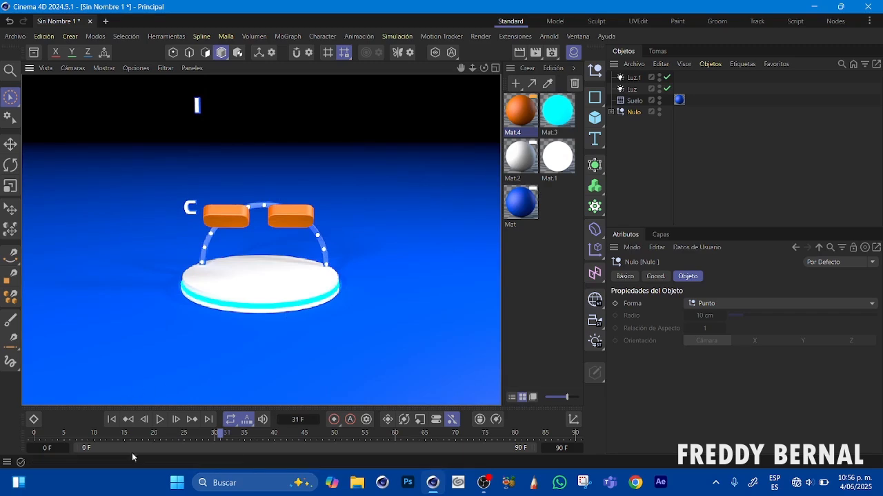
{"action": "left_click_drag", "start_coordinate": [218, 435], "coordinate": [372, 445]}
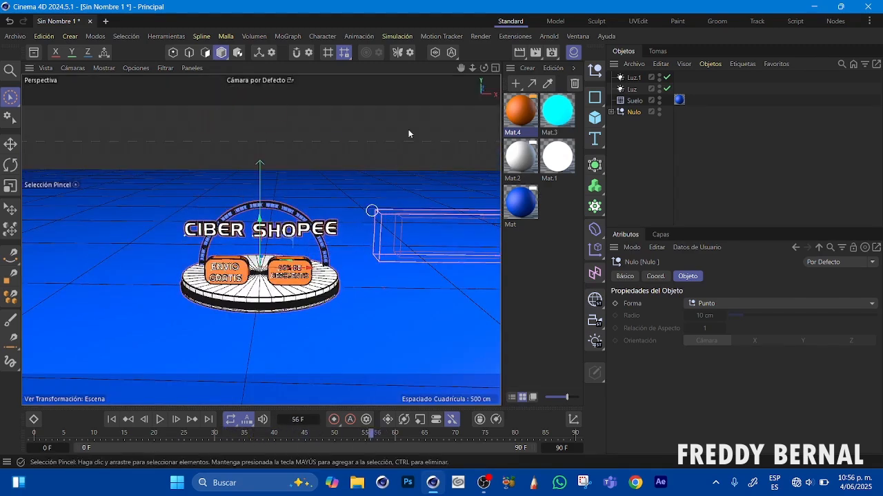
{"action": "left_click", "coordinate": [481, 36]}
{"action": "left_click", "coordinate": [489, 71]}
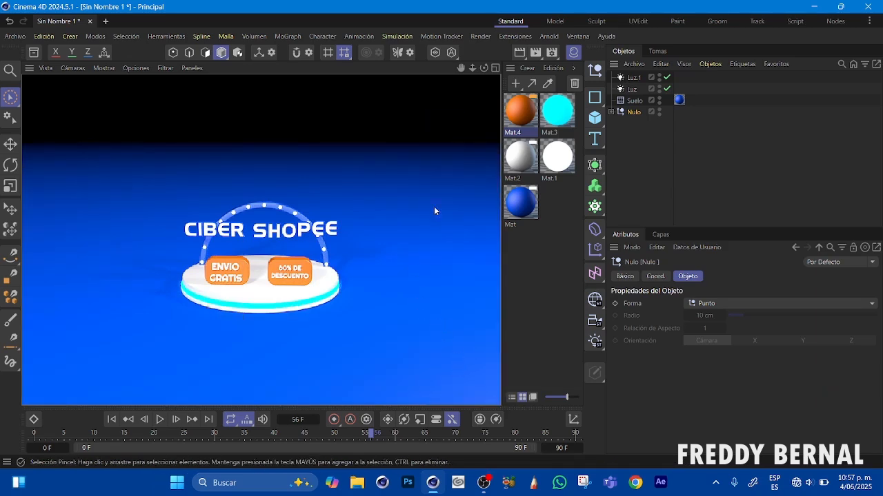
Render a close-up of the podium, title and offer signs at frame 56.
{"action": "left_click_drag", "start_coordinate": [473, 68], "coordinate": [464, 23]}
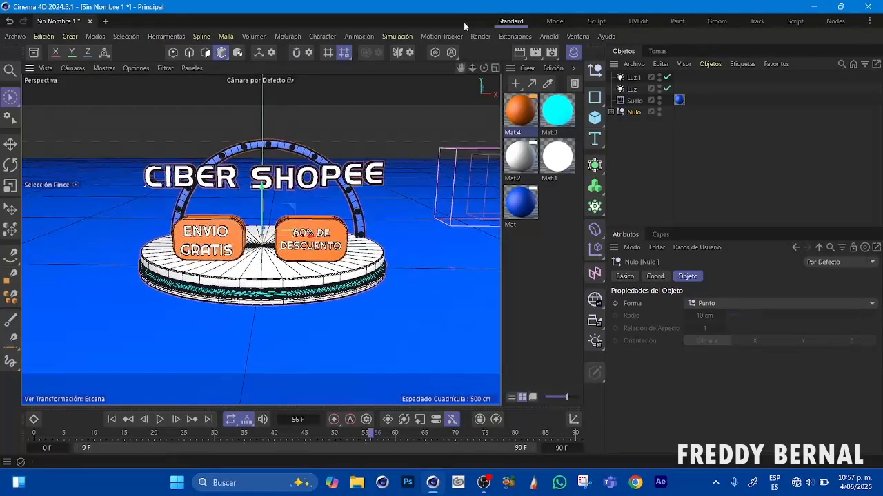
{"action": "left_click_drag", "start_coordinate": [484, 67], "coordinate": [462, 65]}
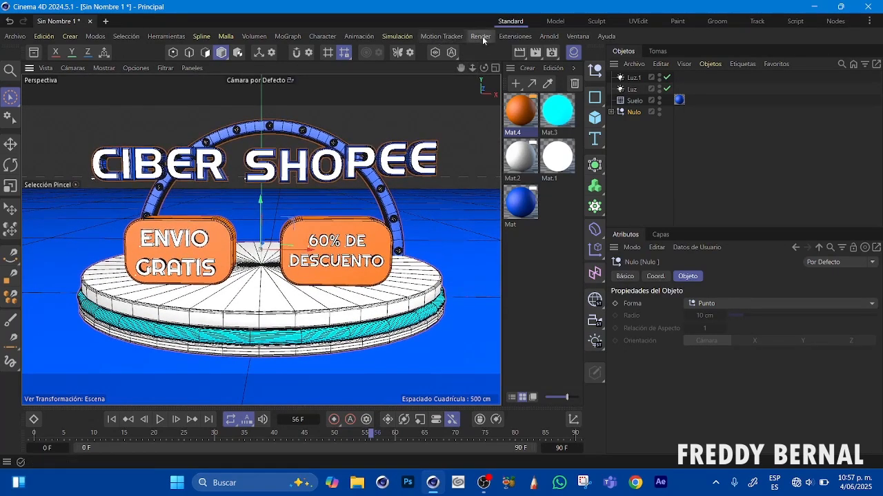
{"action": "left_click", "coordinate": [481, 36]}
{"action": "left_click", "coordinate": [491, 72]}
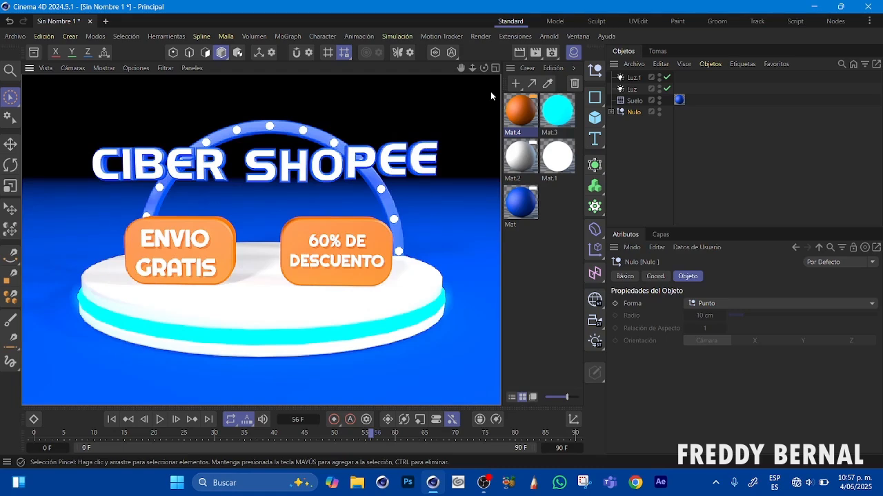
Play the animation from frame 0 to review the podium sequence, and return to frame 0.
{"action": "left_click_drag", "start_coordinate": [373, 434], "coordinate": [24, 413]}
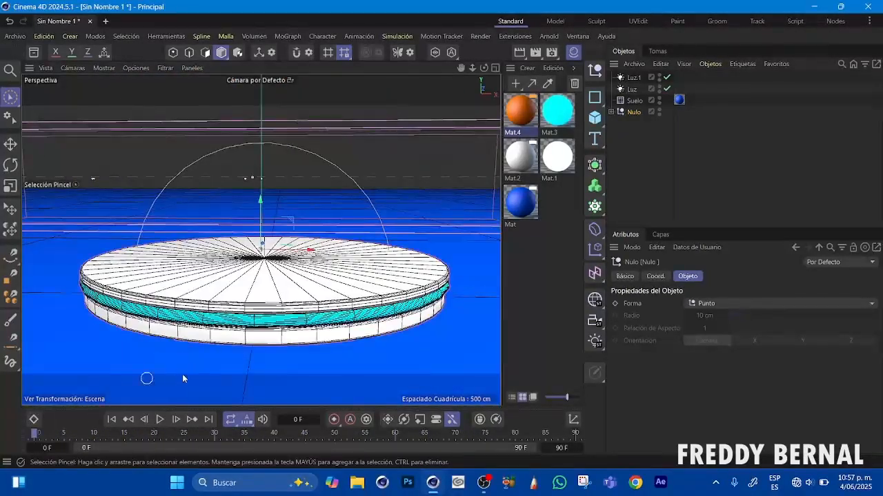
{"action": "left_click", "coordinate": [159, 419]}
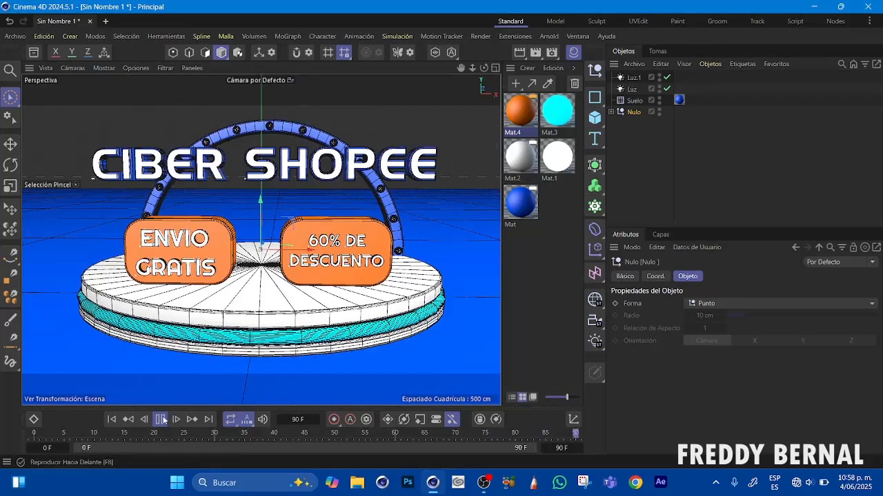
{"action": "left_click", "coordinate": [79, 434]}
{"action": "left_click_drag", "start_coordinate": [79, 434], "coordinate": [29, 435]}
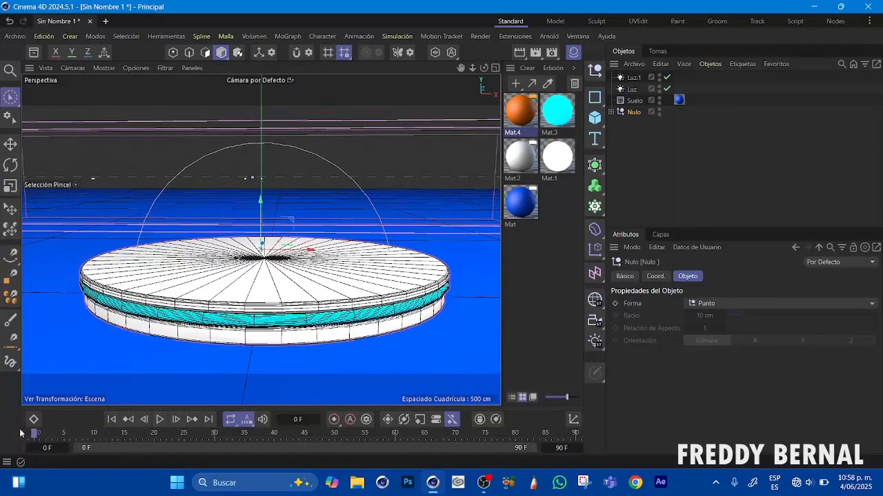
Add a Modificar Pista animation tag to both the 60% and ENVIO nulls inside the Nulo group.
{"action": "left_click", "coordinate": [611, 111]}
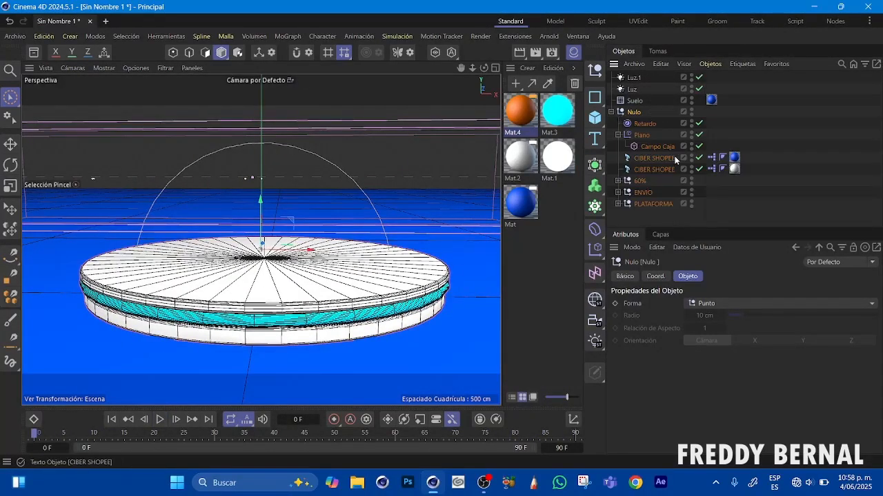
{"action": "left_click", "coordinate": [639, 181]}
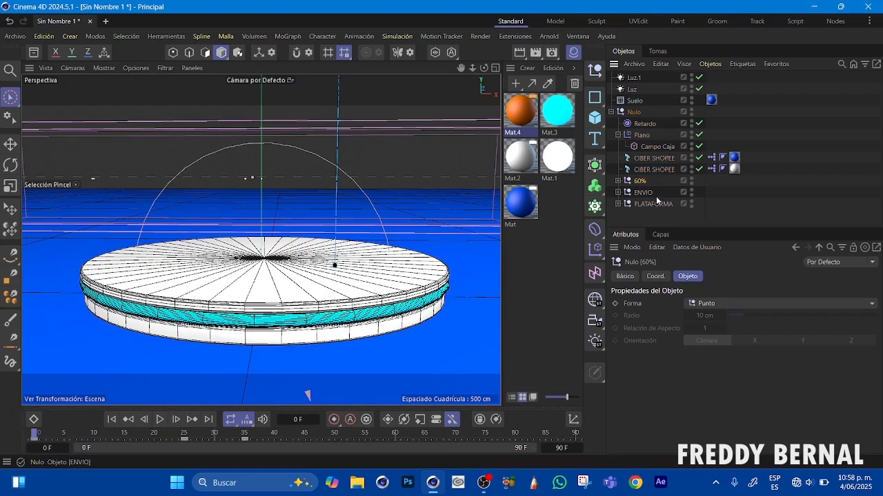
{"action": "left_click", "coordinate": [644, 193], "text": "ctrl"}
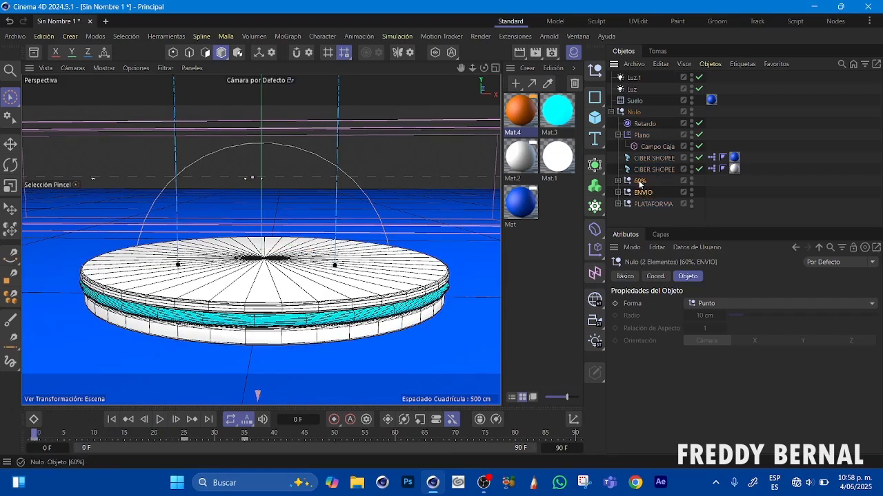
{"action": "right_click", "coordinate": [639, 183]}
{"action": "mouse_move", "coordinate": [679, 38]}
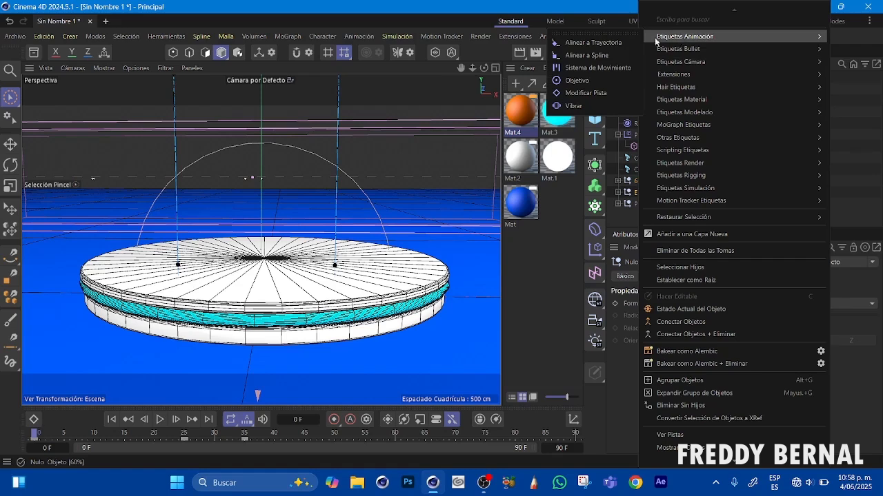
{"action": "left_click", "coordinate": [584, 94]}
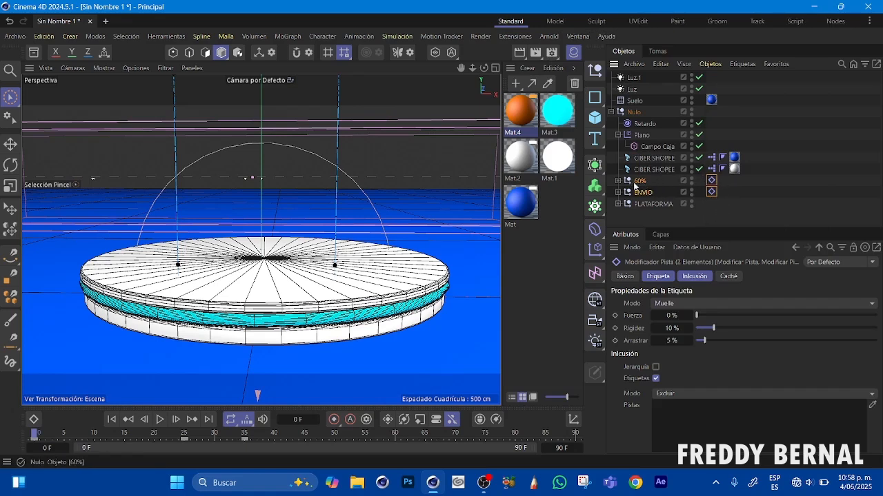
{"action": "right_click", "coordinate": [640, 183]}
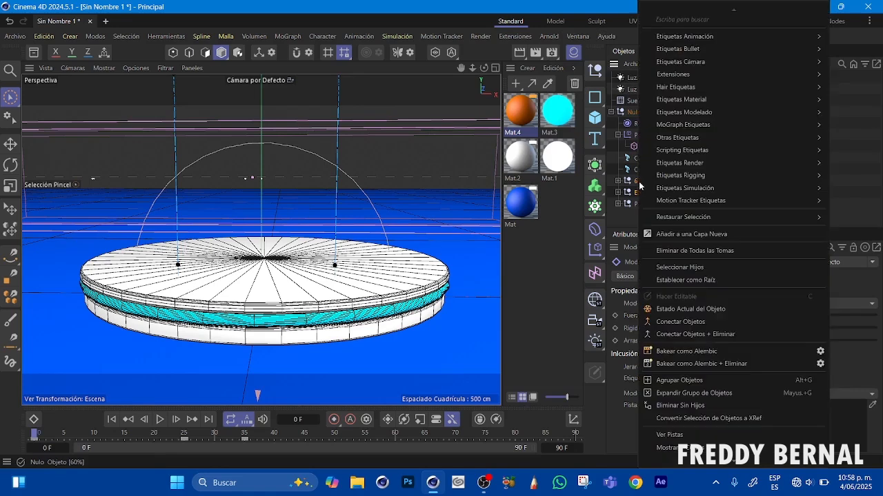
{"action": "mouse_move", "coordinate": [652, 38]}
{"action": "left_click", "coordinate": [849, 123]}
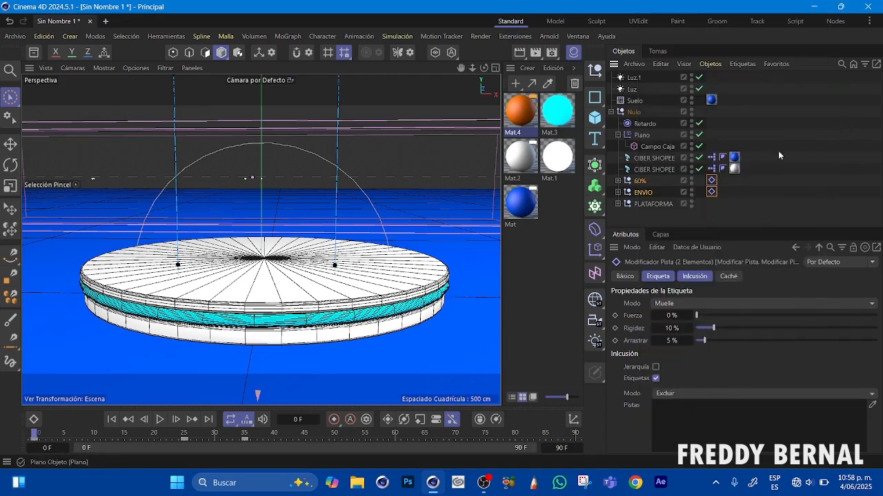
Set Fuerza to 10% on both Modificar Pista tags and play the animation to check the signs' bounce.
{"action": "left_click", "coordinate": [726, 186]}
{"action": "left_click_drag", "start_coordinate": [707, 201], "coordinate": [716, 176]}
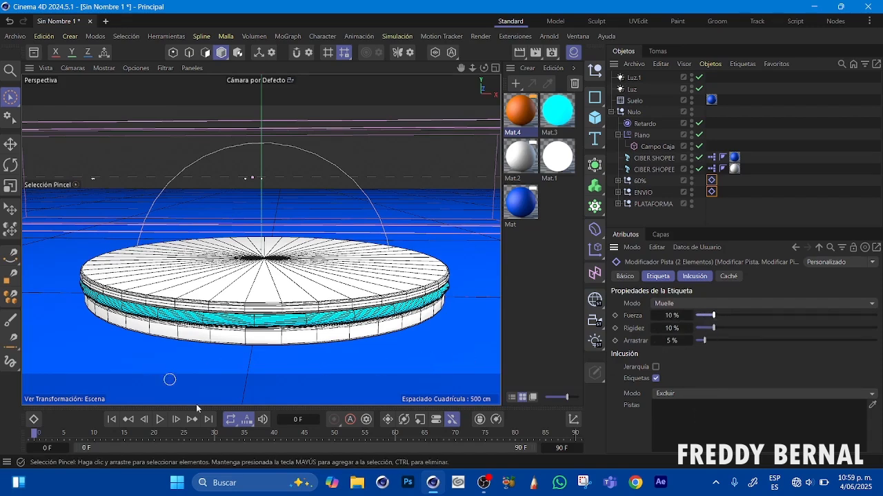
{"action": "left_click", "coordinate": [159, 419]}
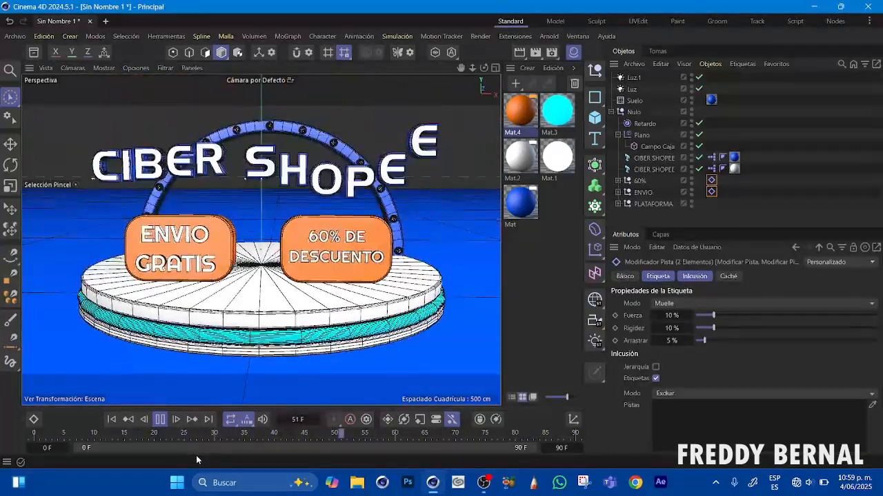
{"action": "left_click", "coordinate": [160, 421]}
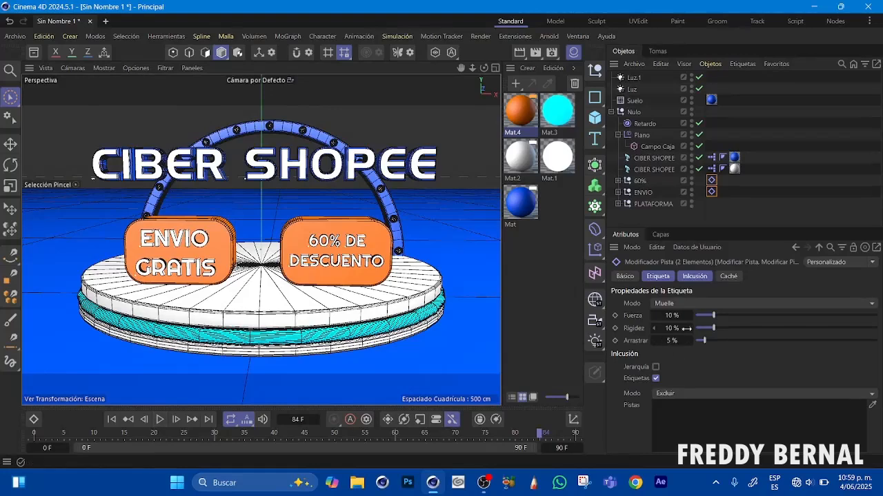
Reduce Fuerza to 6% on both Modificar Pista tags and play the animation to check the bounce.
{"action": "left_click", "coordinate": [653, 315]}
{"action": "left_click", "coordinate": [654, 316]}
{"action": "left_click", "coordinate": [653, 316]}
{"action": "left_click", "coordinate": [164, 420]}
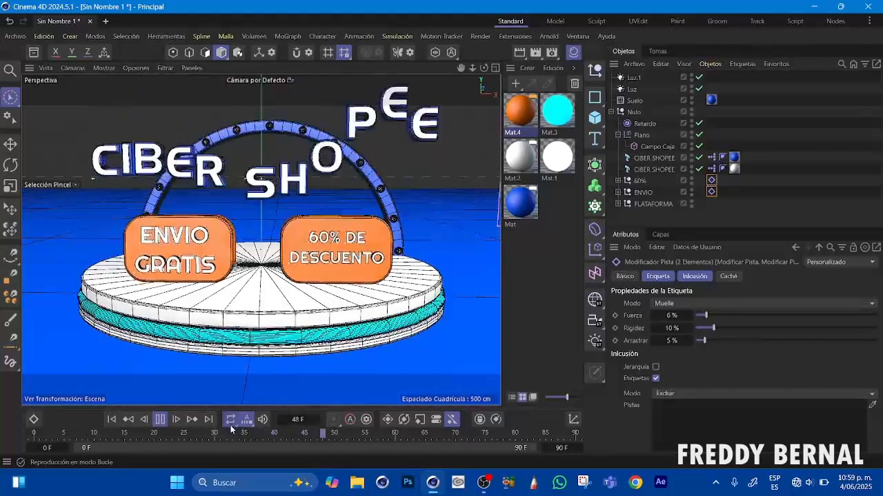
{"action": "left_click", "coordinate": [160, 420]}
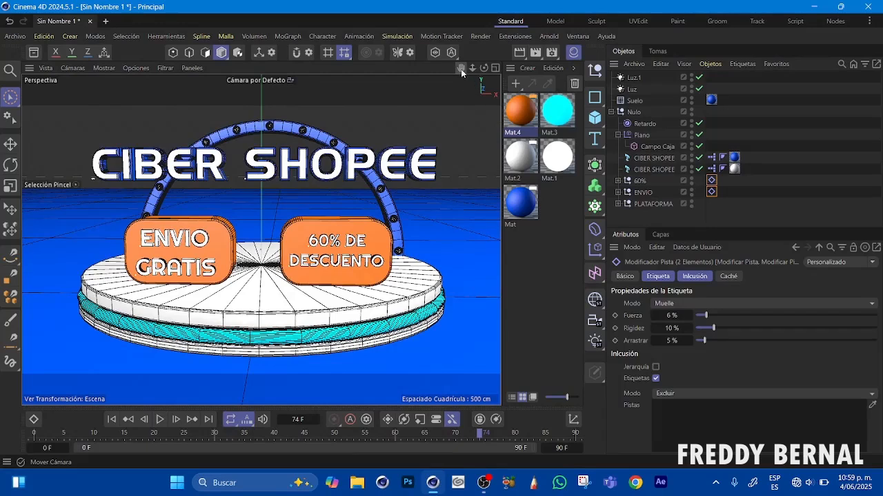
Reframe the perspective view so the arch, title, offer signs and podium are centred in it.
{"action": "left_click_drag", "start_coordinate": [460, 69], "coordinate": [466, 73]}
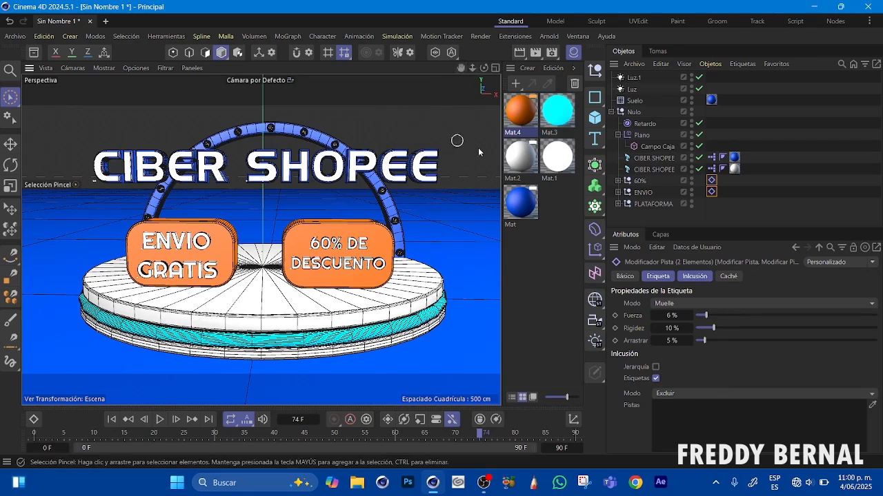
{"action": "left_click_drag", "start_coordinate": [460, 70], "coordinate": [457, 71]}
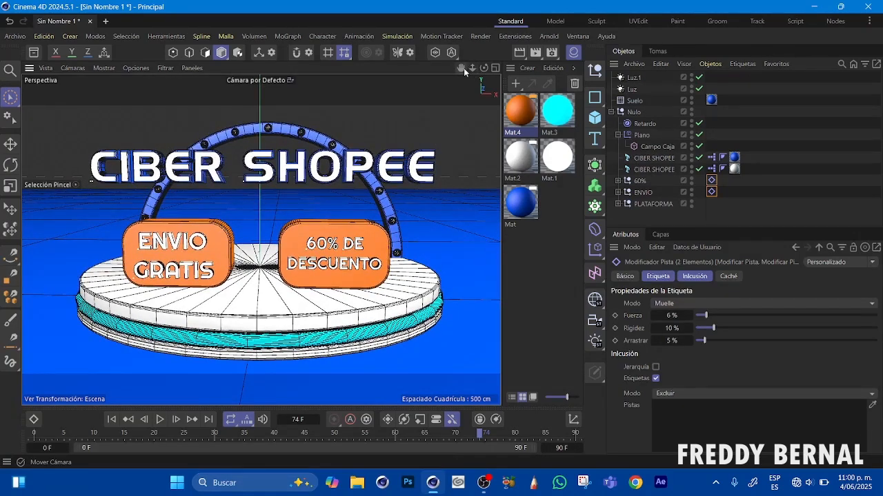
{"action": "left_click_drag", "start_coordinate": [463, 70], "coordinate": [457, 164]}
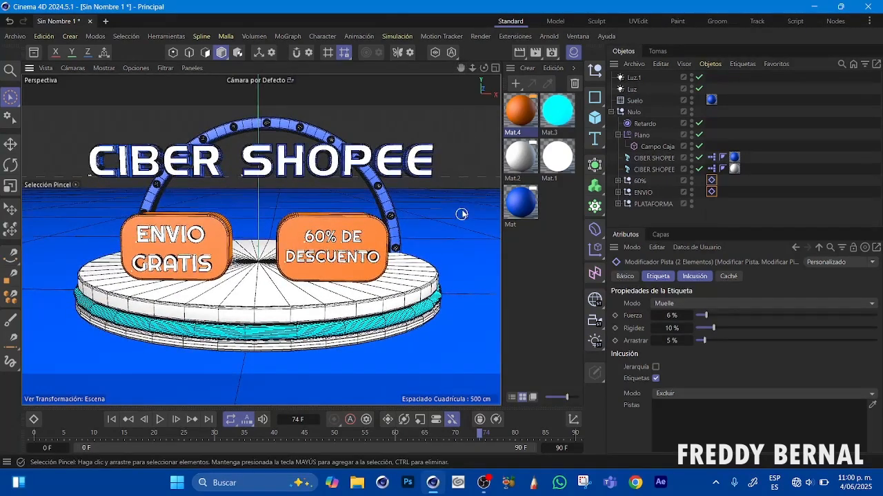